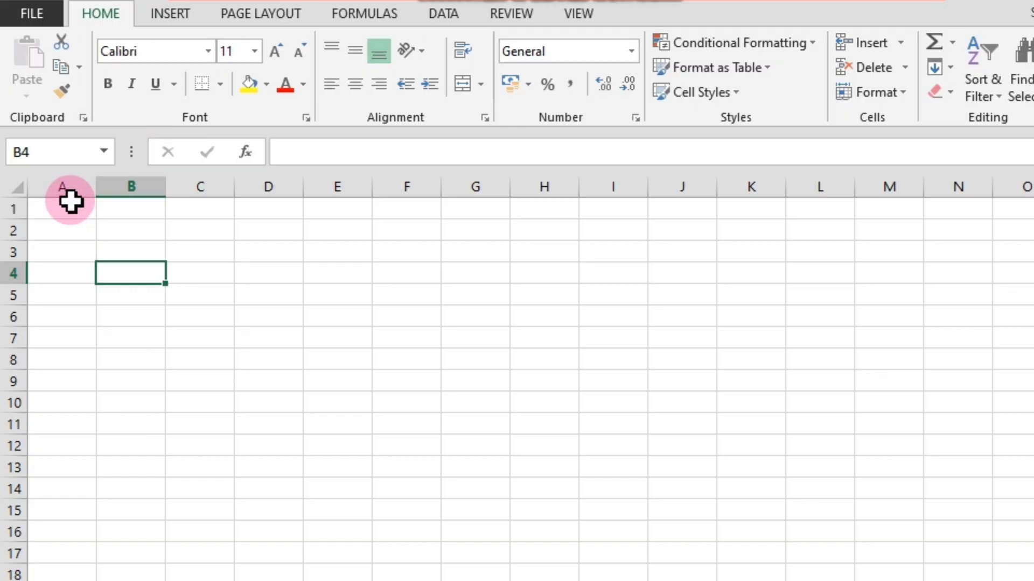
pyautogui.click(101, 232)
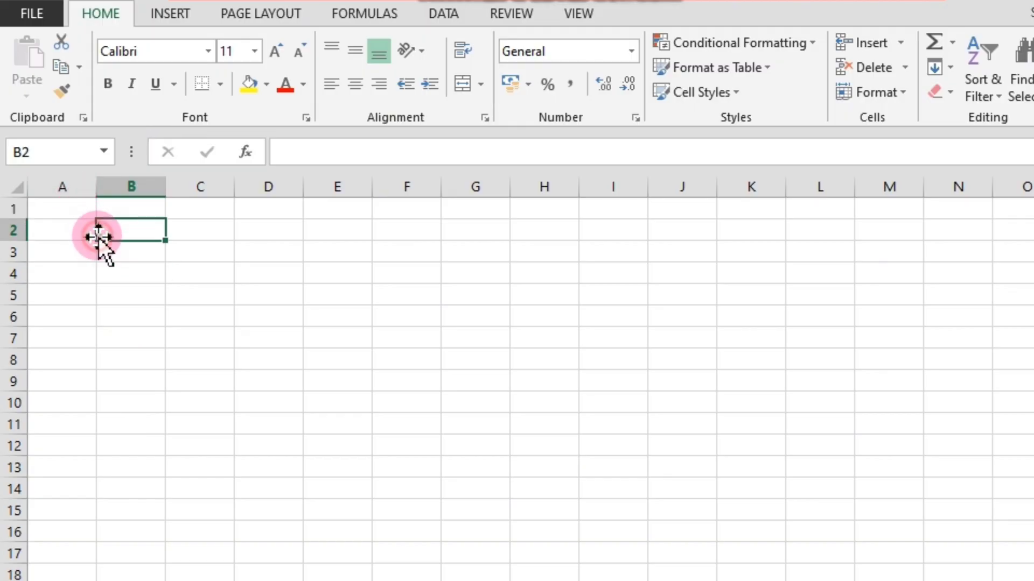
pyautogui.moveTo(76, 214); pyautogui.dragTo(1028, 580)
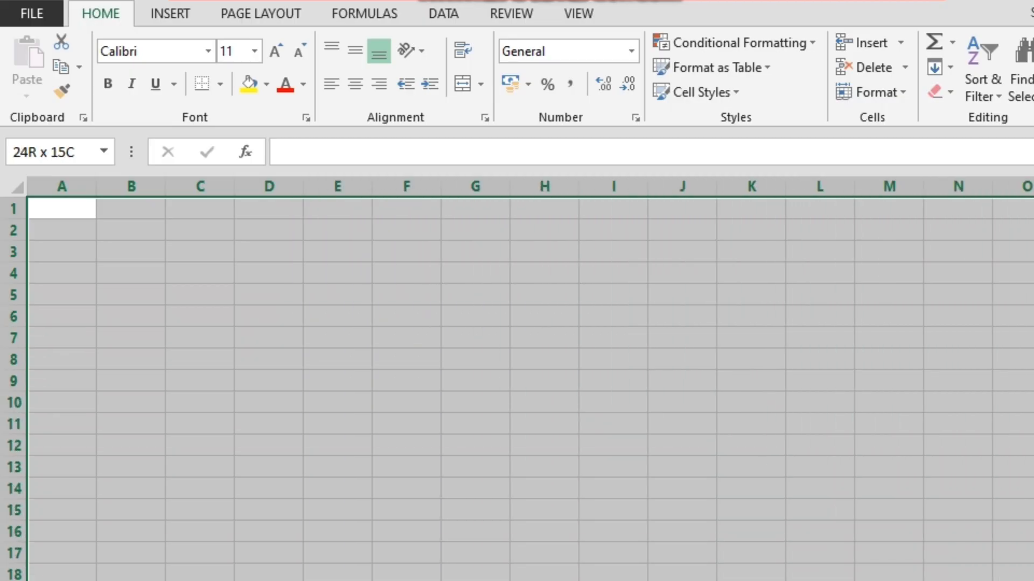
pyautogui.click(242, 402)
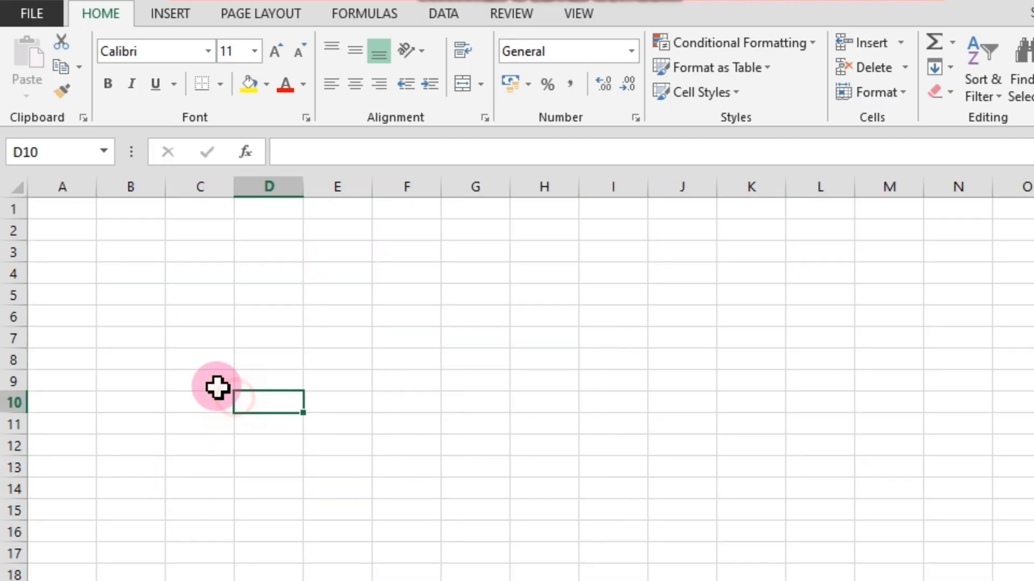
pyautogui.click(67, 216)
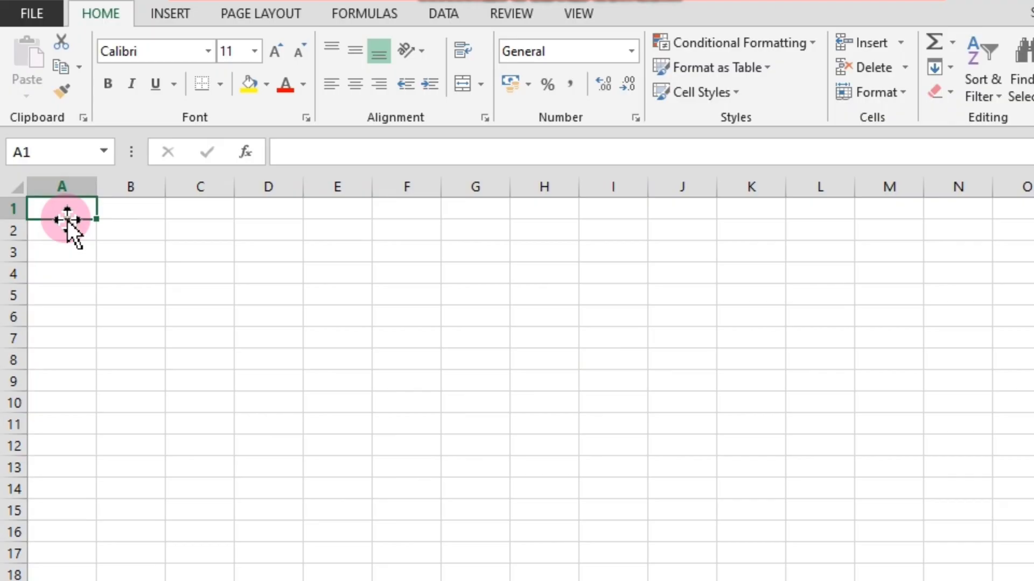
pyautogui.click(107, 237)
pyautogui.click(74, 193)
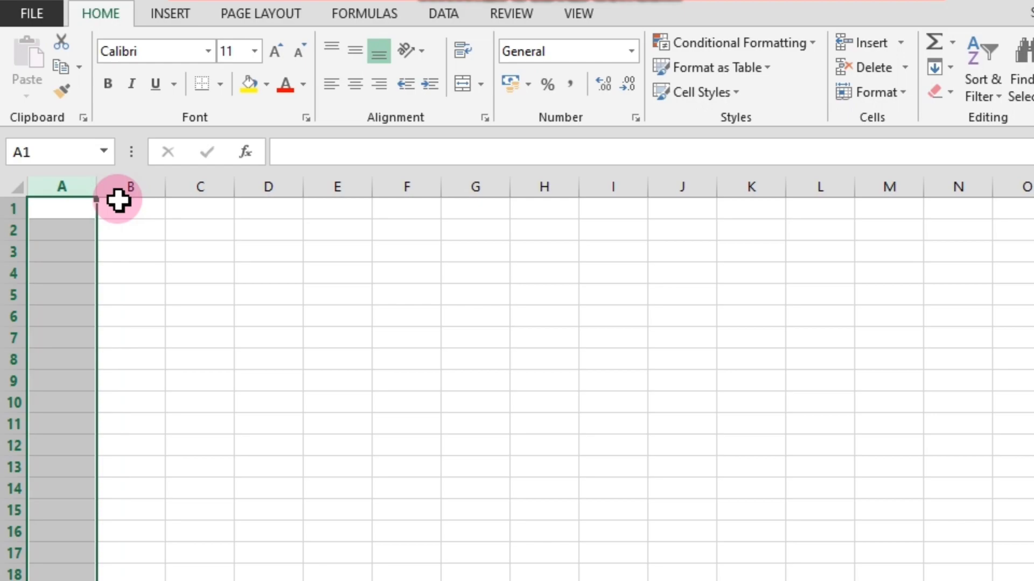
pyautogui.click(9, 233)
pyautogui.click(122, 293)
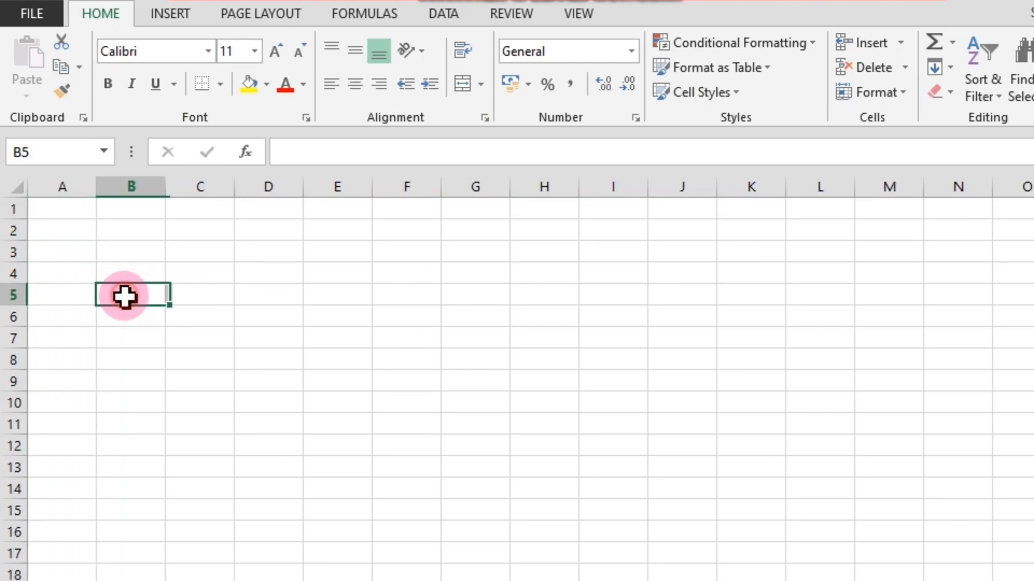
pyautogui.moveTo(70, 238); pyautogui.dragTo(220, 373)
pyautogui.click(211, 427)
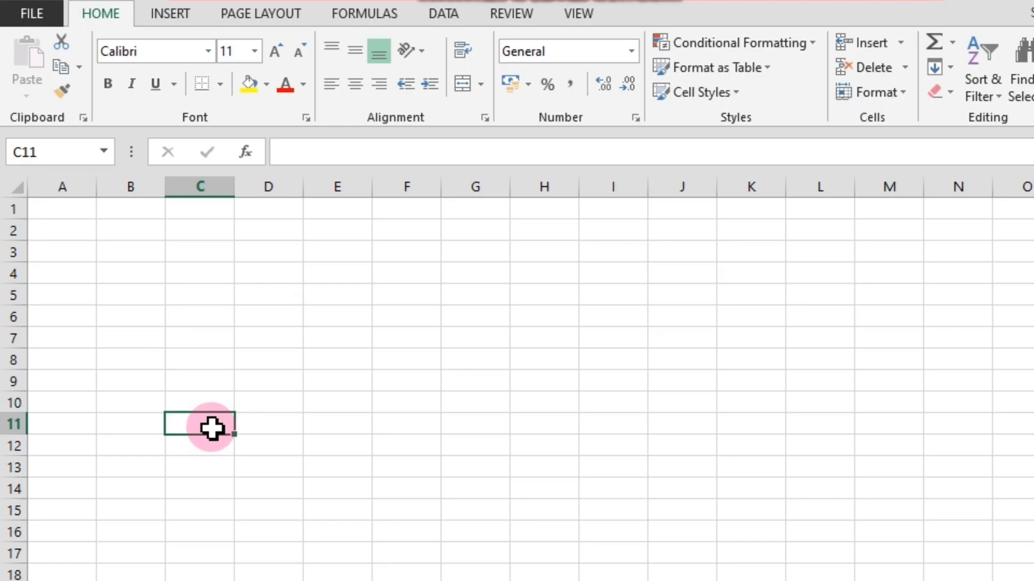
pyautogui.click(225, 341)
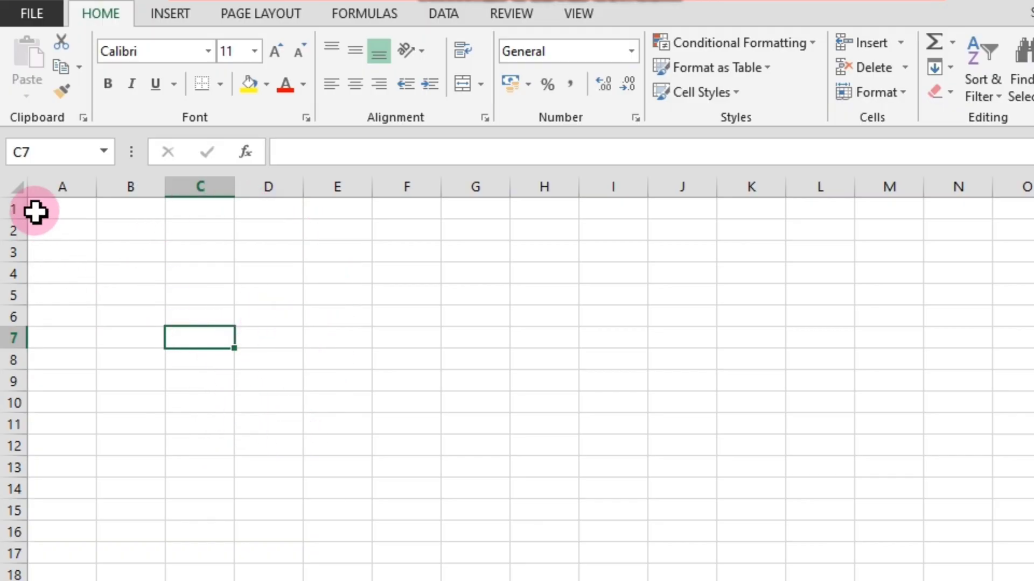
pyautogui.click(63, 213)
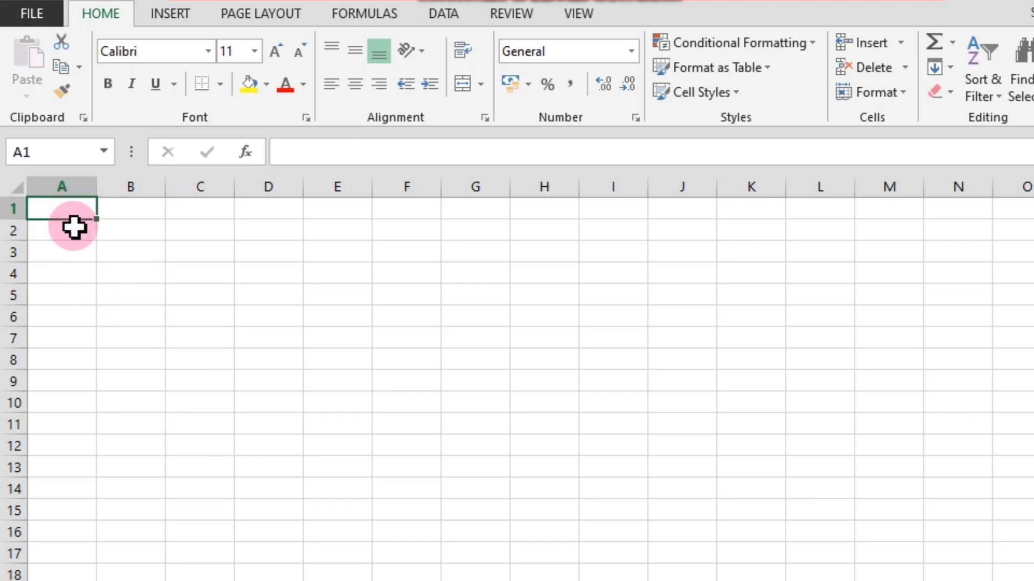
pyautogui.click(76, 255)
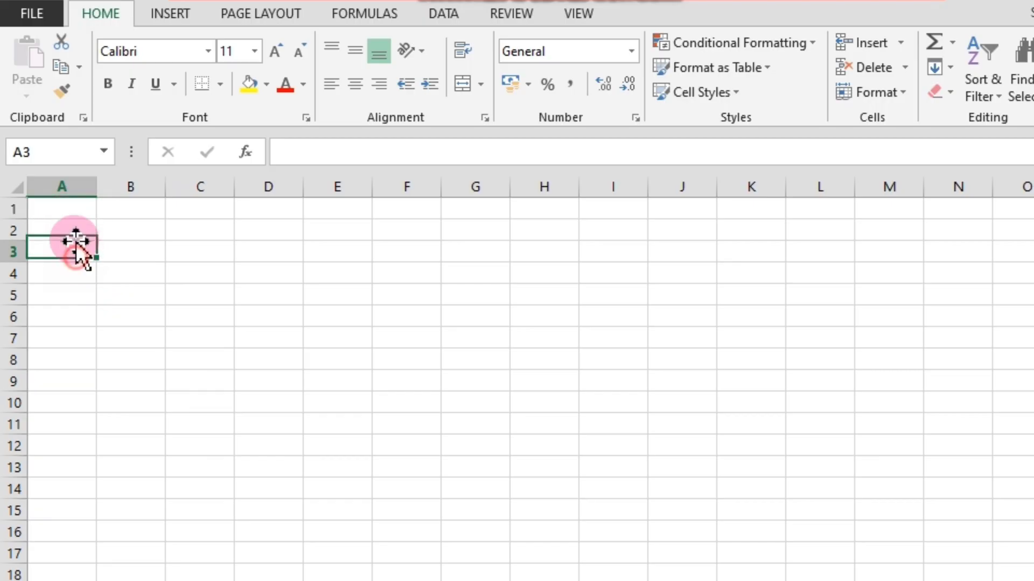
# Enter the column headers name, city, gender and salary in cells A1 to D1.
pyautogui.click(67, 215)
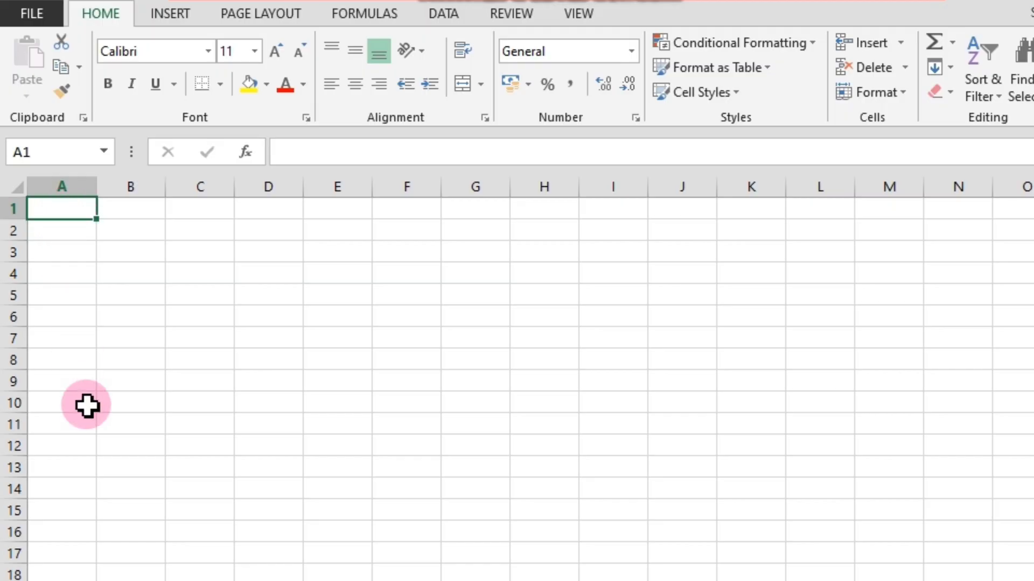
pyautogui.write('name')
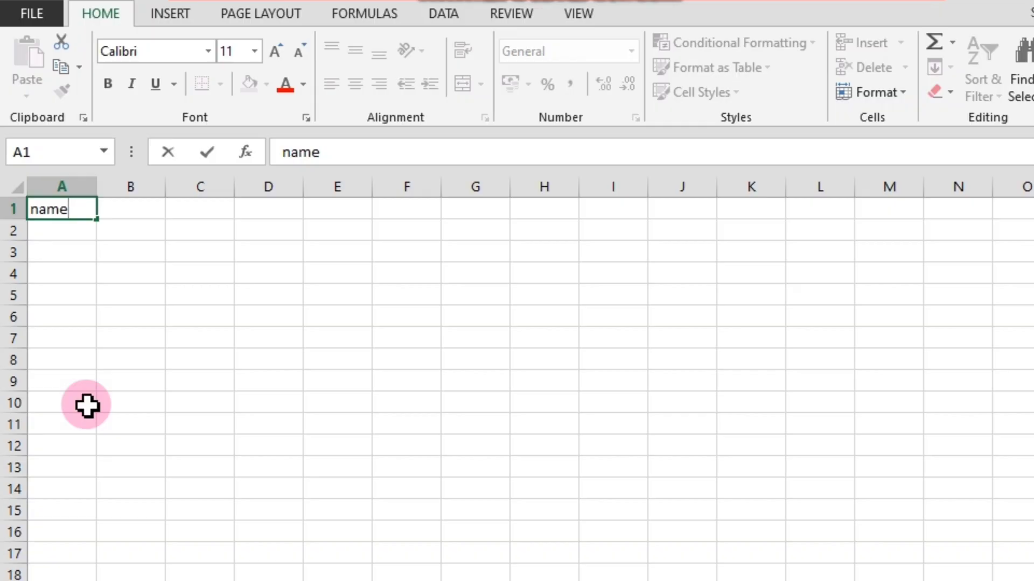
pyautogui.press('Tab')
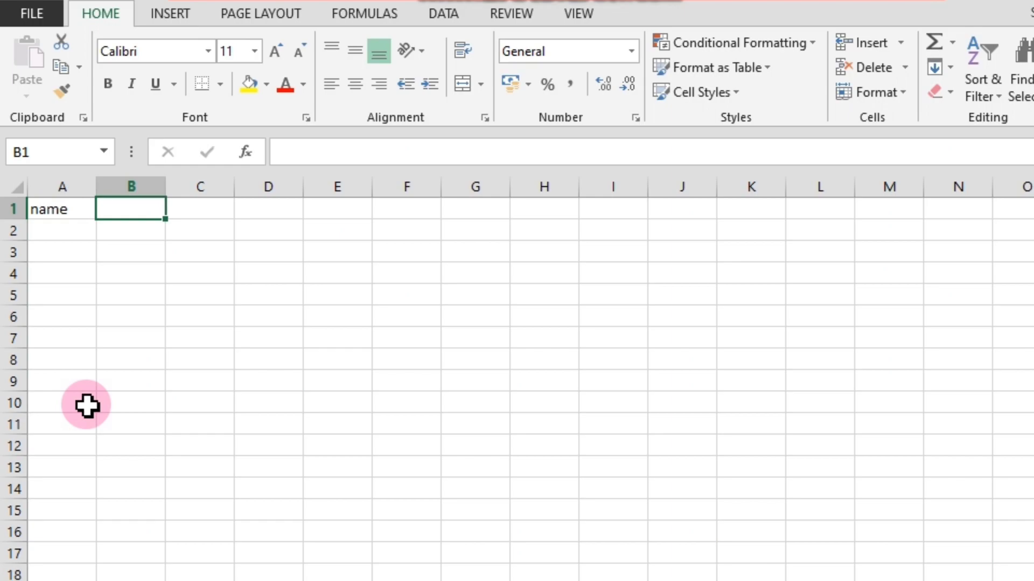
pyautogui.write('ci')
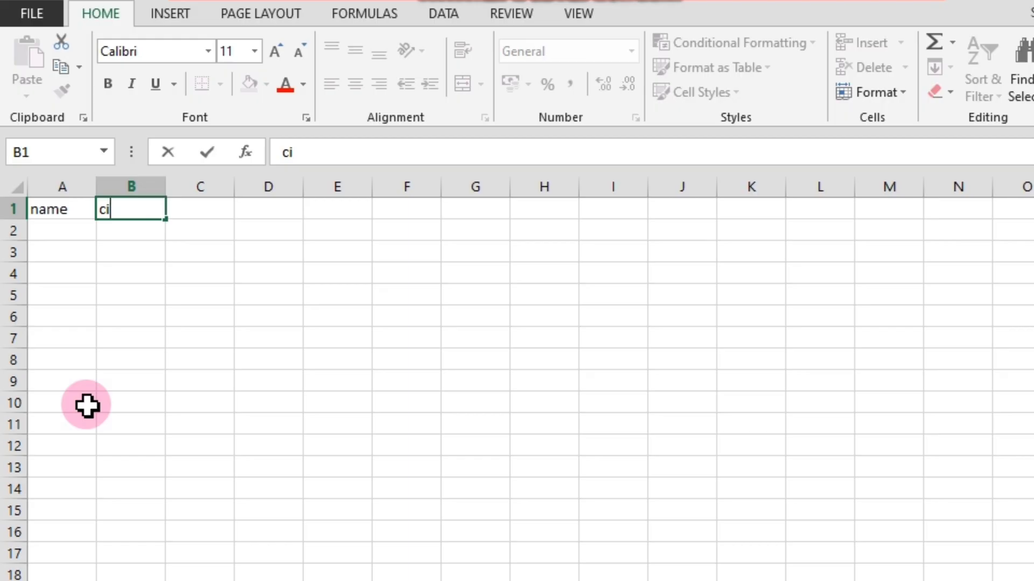
pyautogui.write('ty')
pyautogui.press('Tab')
pyautogui.write('gen')
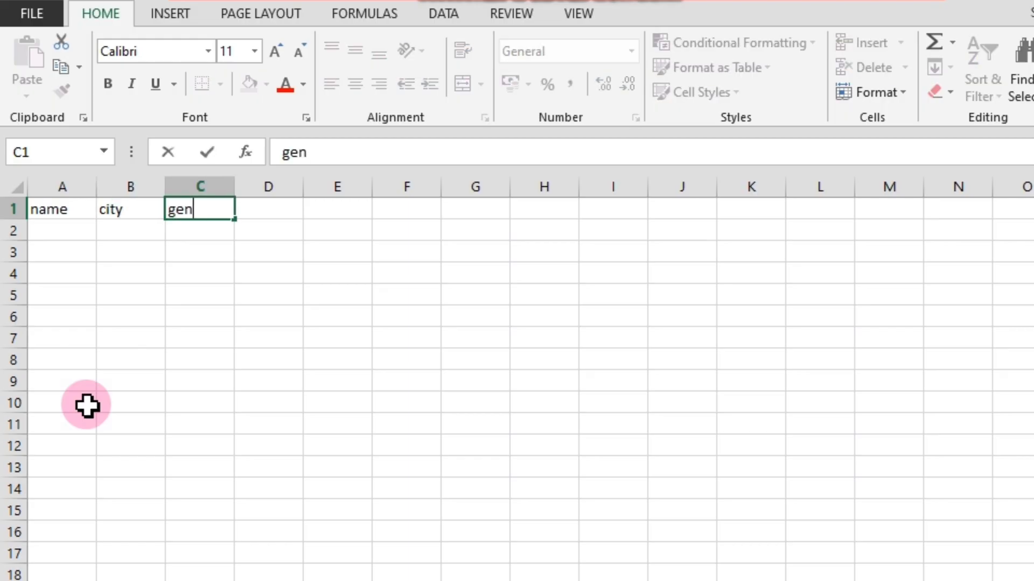
pyautogui.write('der')
pyautogui.press('Tab')
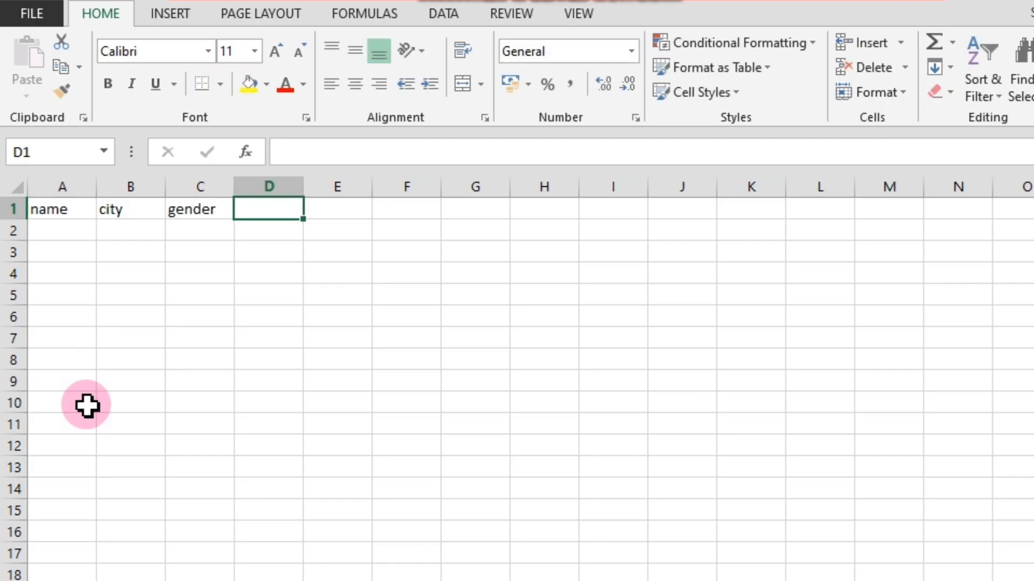
pyautogui.write('sala')
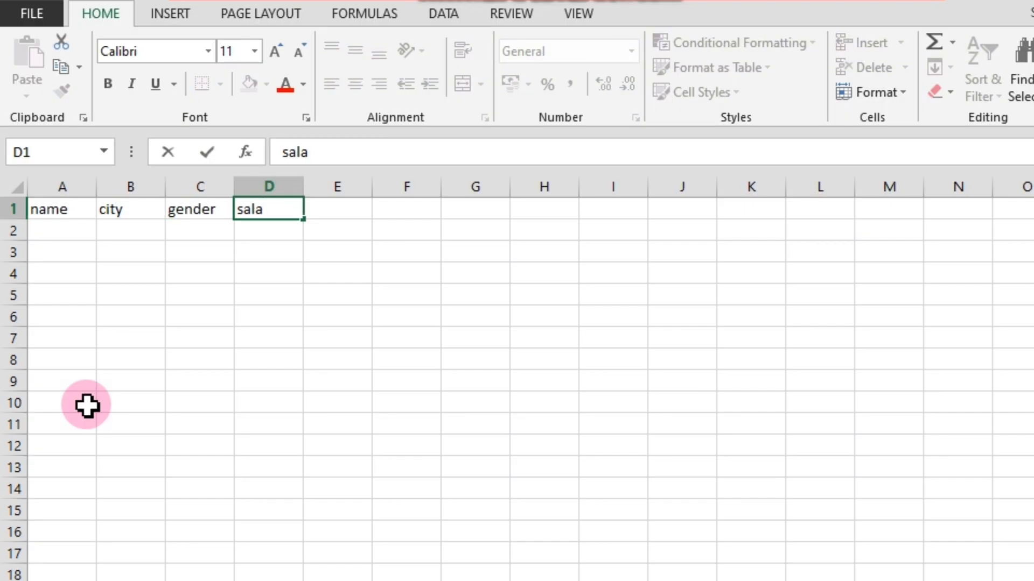
pyautogui.write('ry')
pyautogui.press('Return')
# Enter the first three people's first names under the name header in cells A2 to A4.
pyautogui.write('ra')
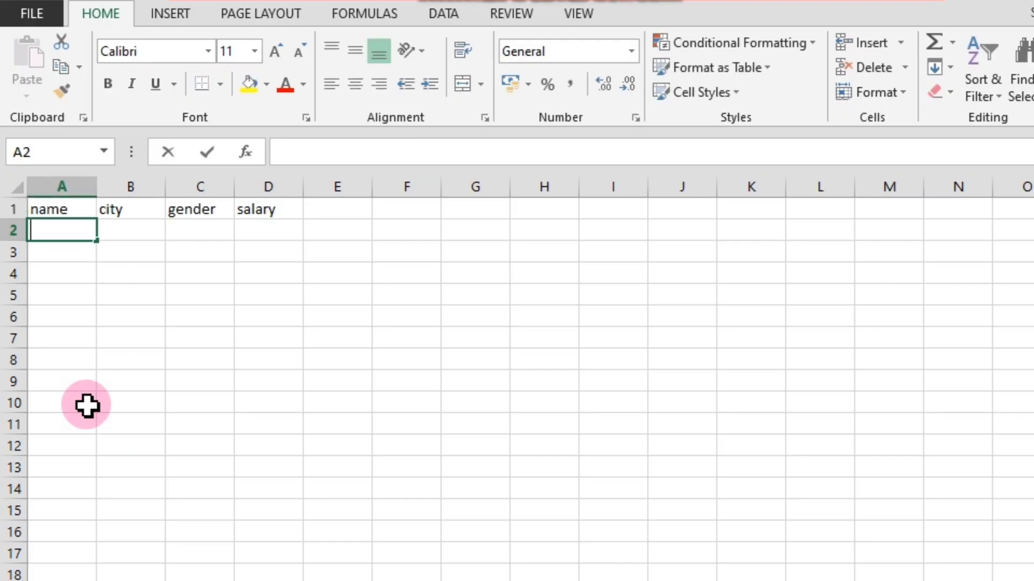
pyautogui.write('j')
pyautogui.press('Return')
pyautogui.write('a')
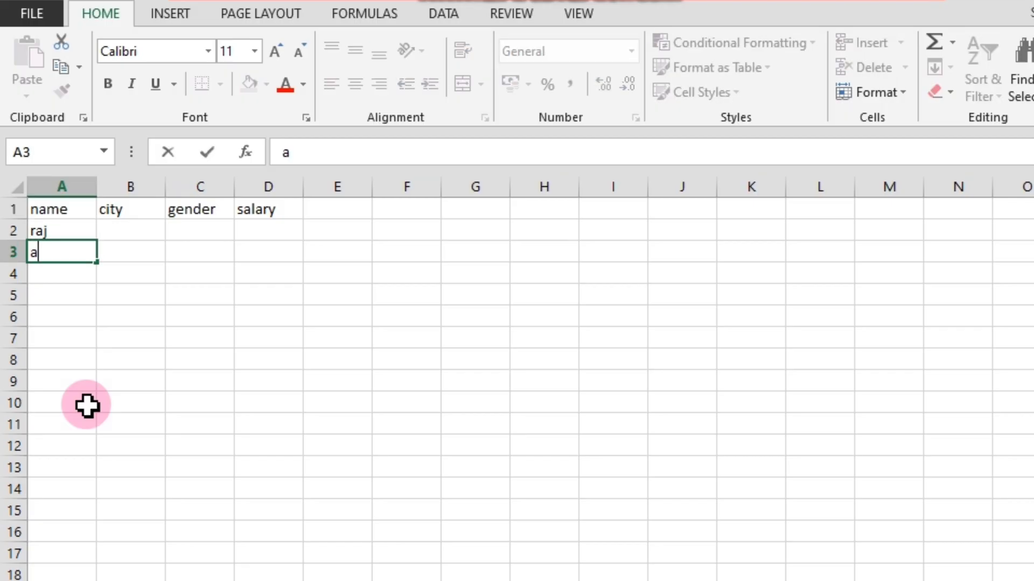
pyautogui.write('man')
pyautogui.press('Return')
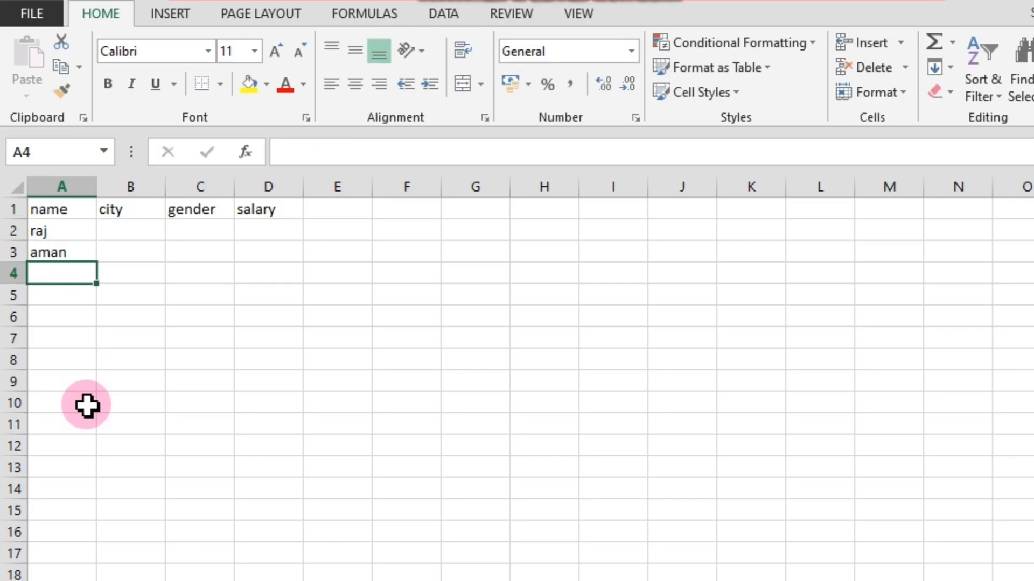
pyautogui.write('rajiya')
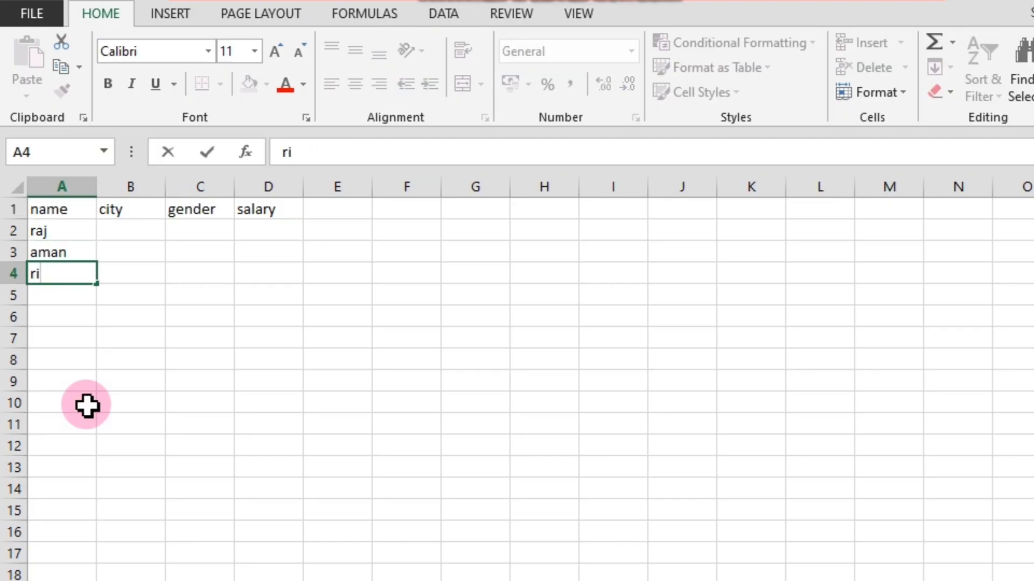
pyautogui.press('Return')
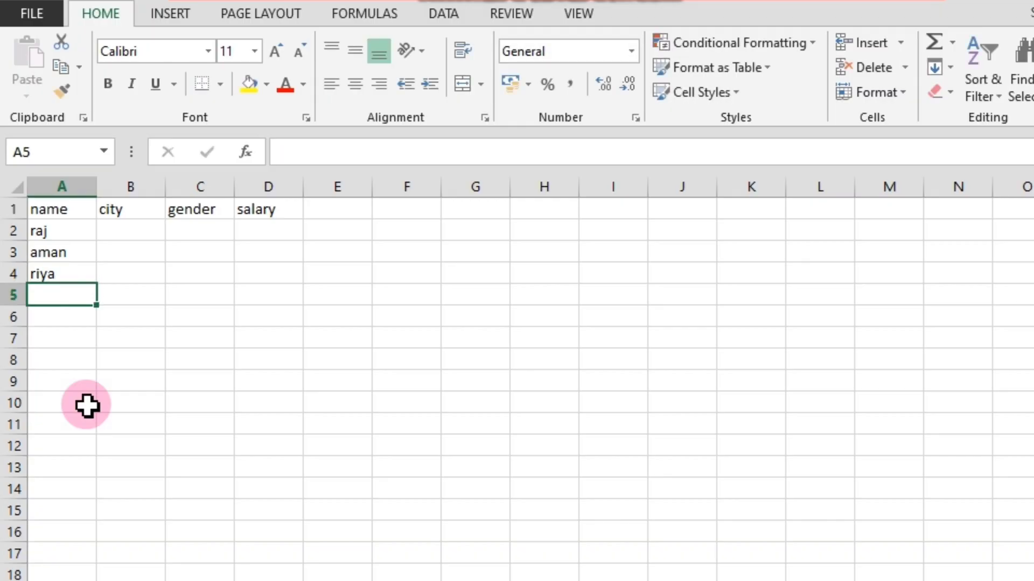
# Complete the name column with four more people's first names in cells A5 to A8.
pyautogui.write('suh')
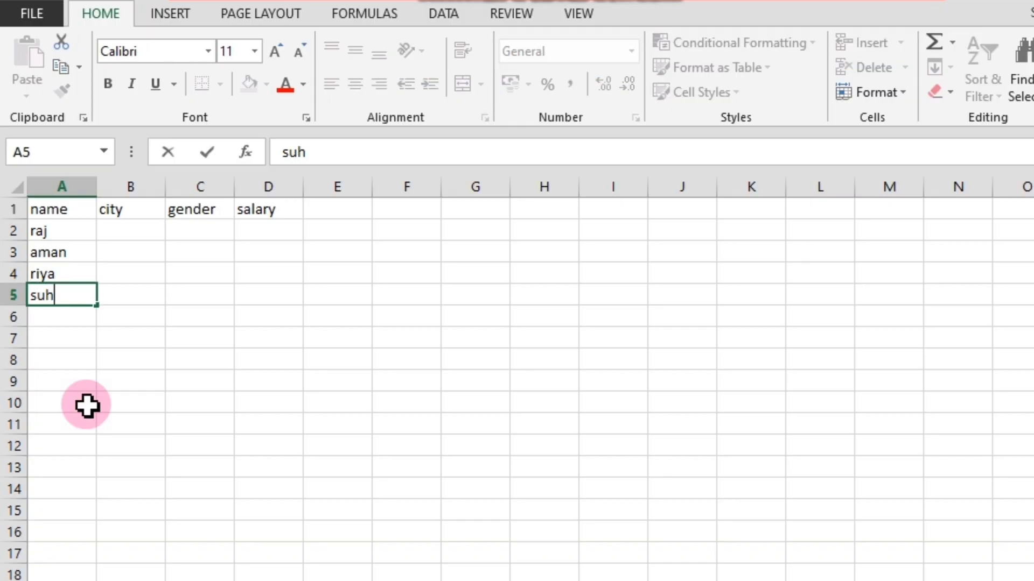
pyautogui.write('aani')
pyautogui.press('Return')
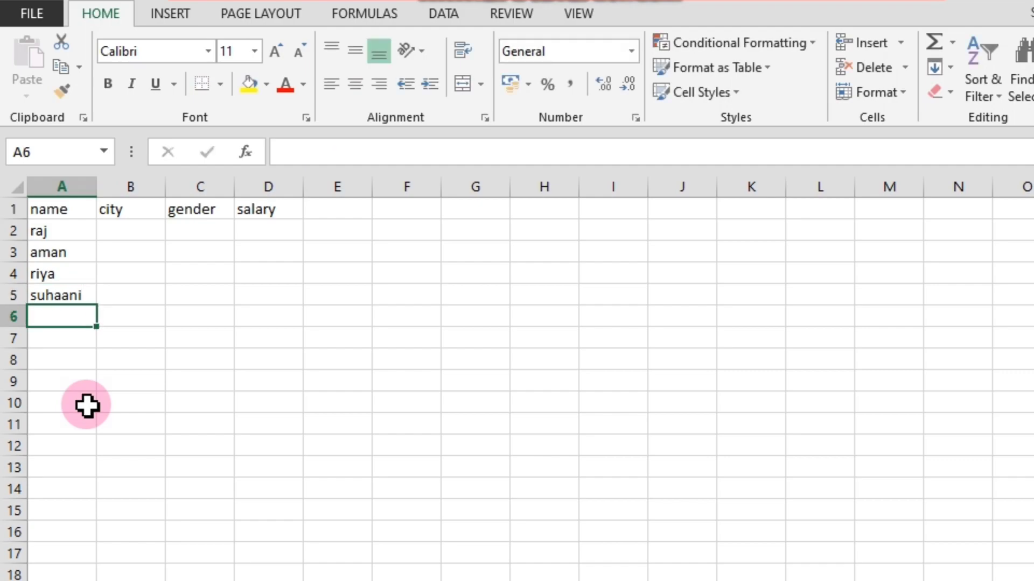
pyautogui.write('ta')
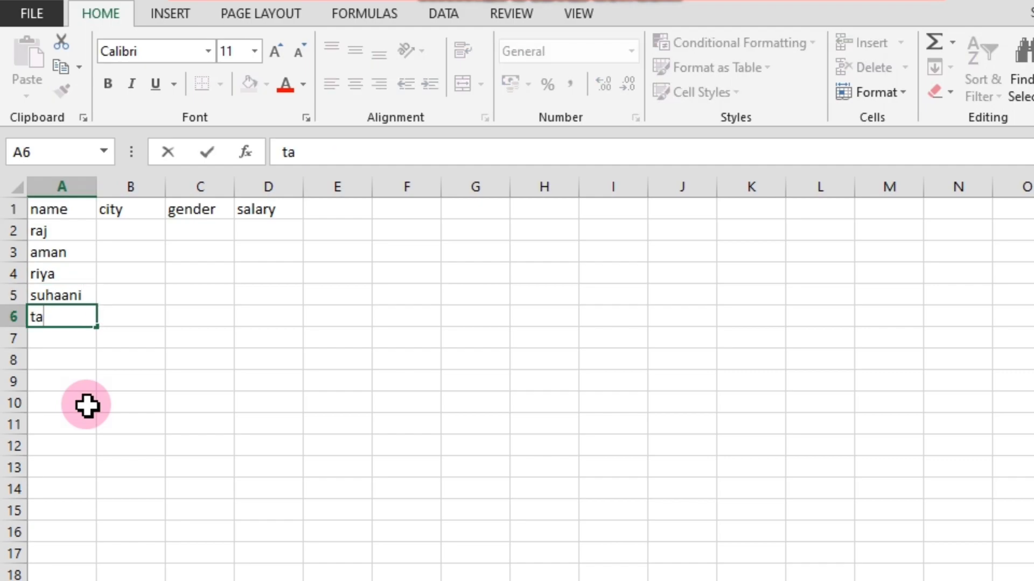
pyautogui.write('niya')
pyautogui.press('Return')
pyautogui.write('aman')
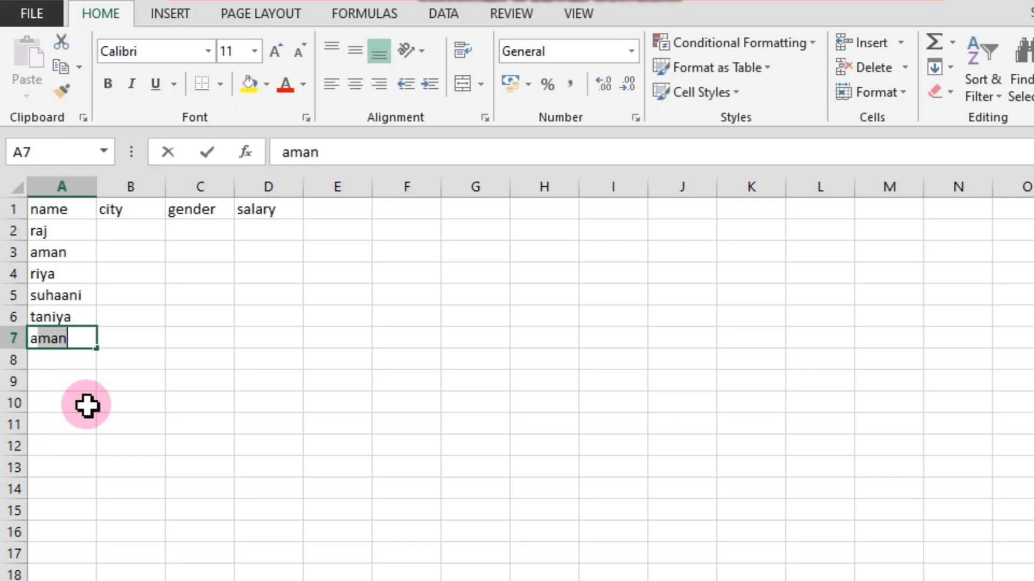
pyautogui.press('Return')
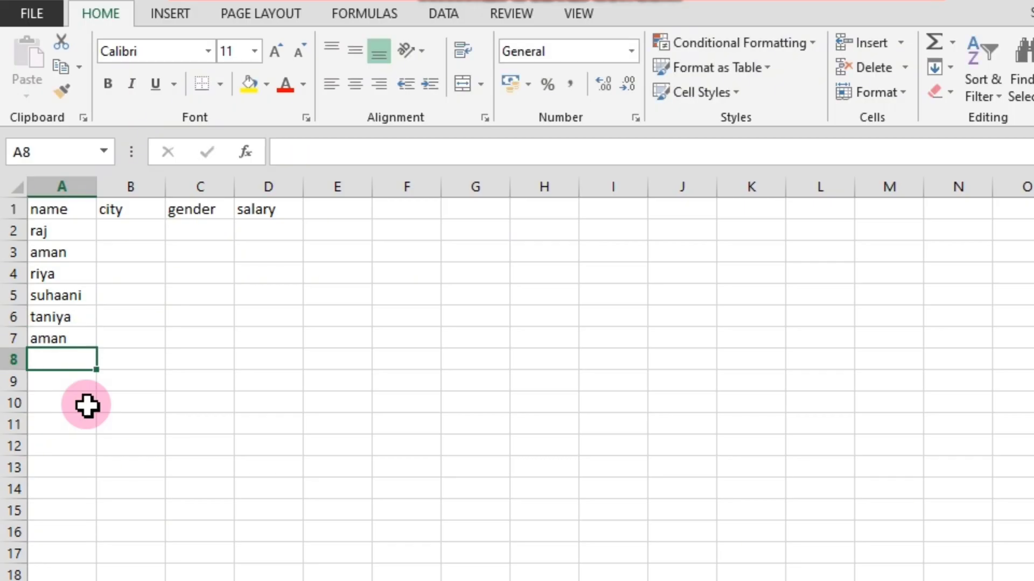
pyautogui.write('yamni')
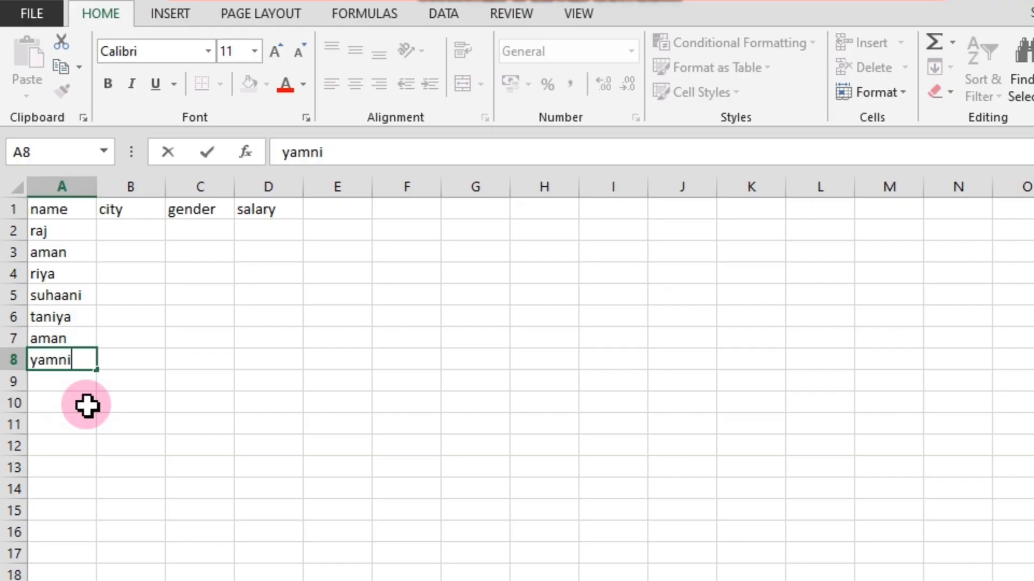
pyautogui.press('Tab')
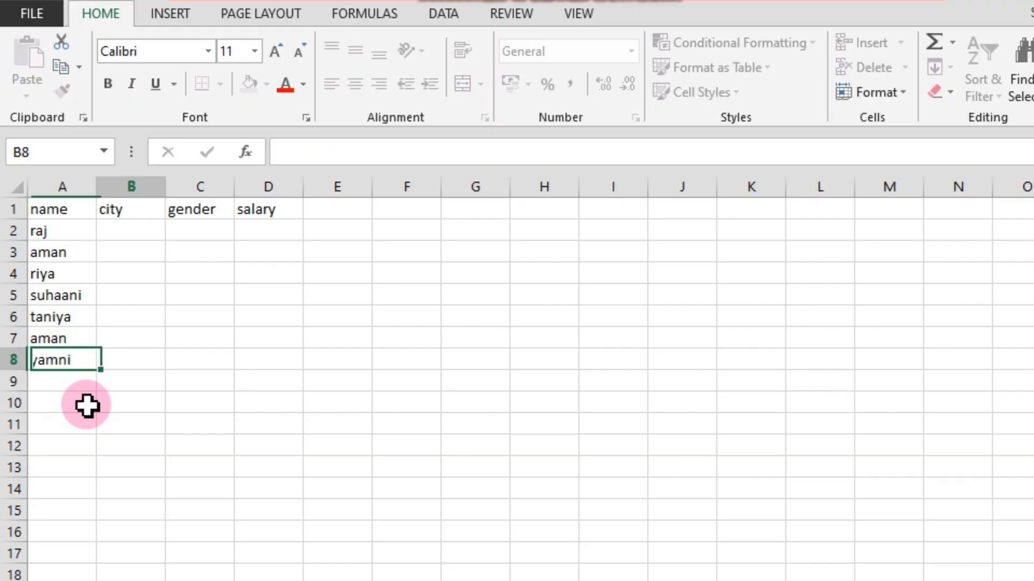
# Fill the city column for the first three records in B2 to B4 with jaipur, dausa and aman.
pyautogui.press('Up')
pyautogui.press('Up')
pyautogui.press('Up')
pyautogui.press('Up')
pyautogui.press('Up')
pyautogui.press('Up')
pyautogui.press('Up')
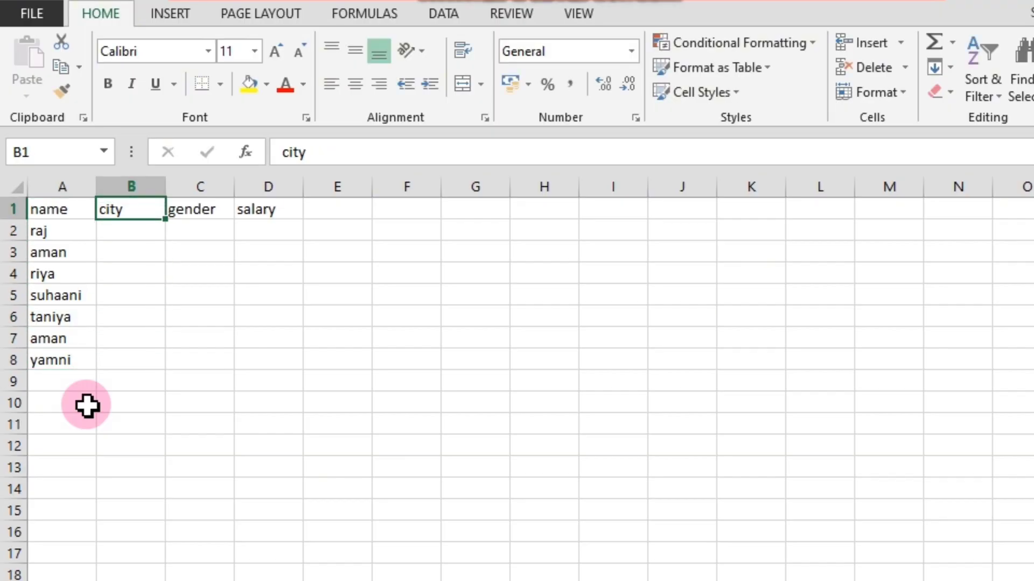
pyautogui.press('Down')
pyautogui.write('jaipur')
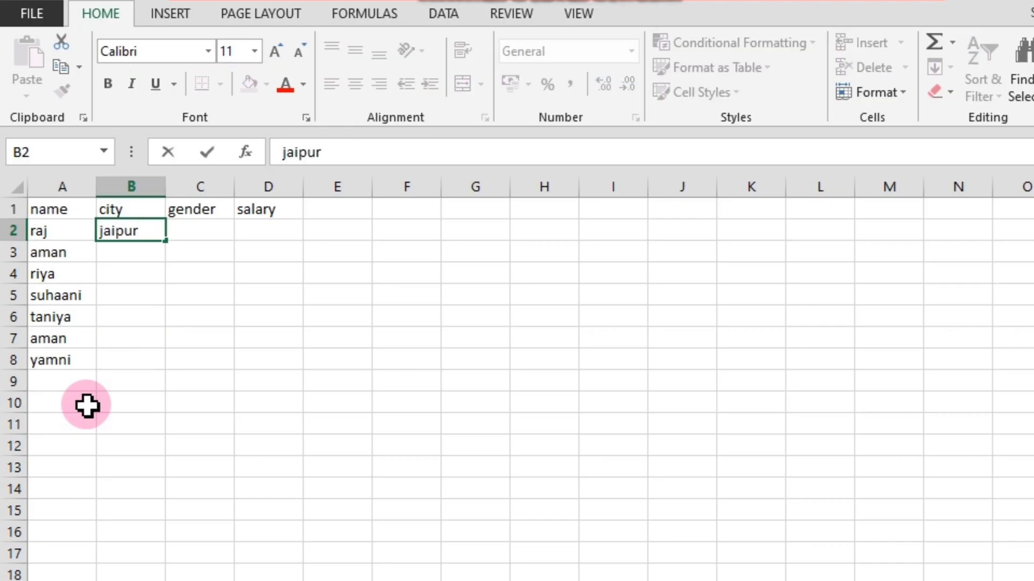
pyautogui.press('Return')
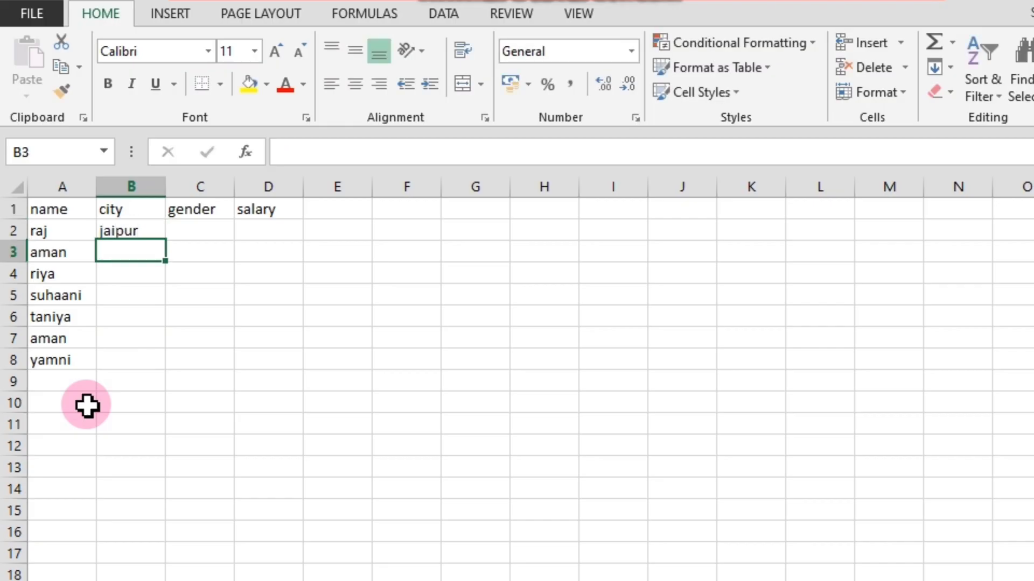
pyautogui.write('dausa')
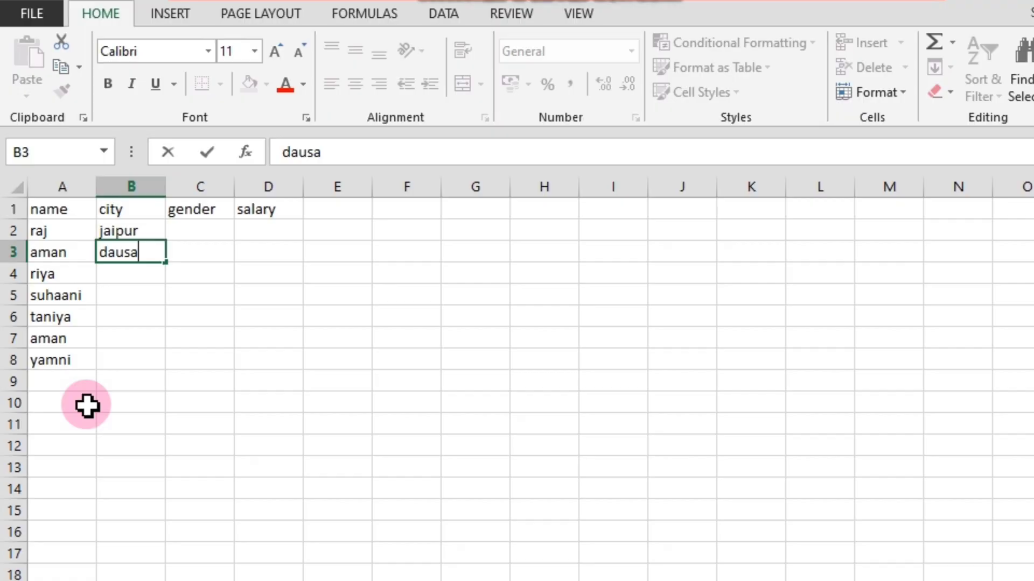
pyautogui.press('Return')
pyautogui.write('aman')
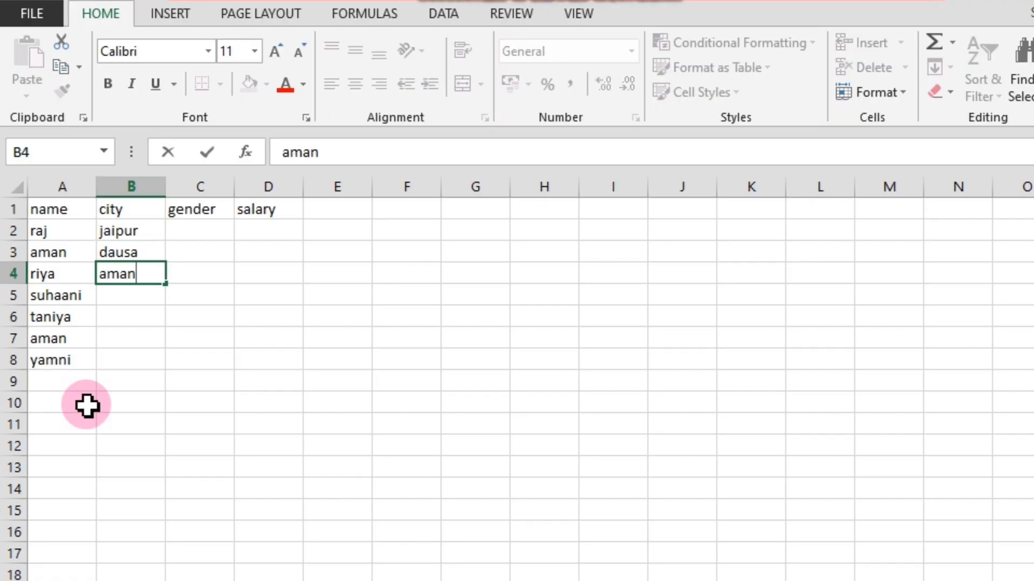
pyautogui.press('Return')
pyautogui.press('Return')
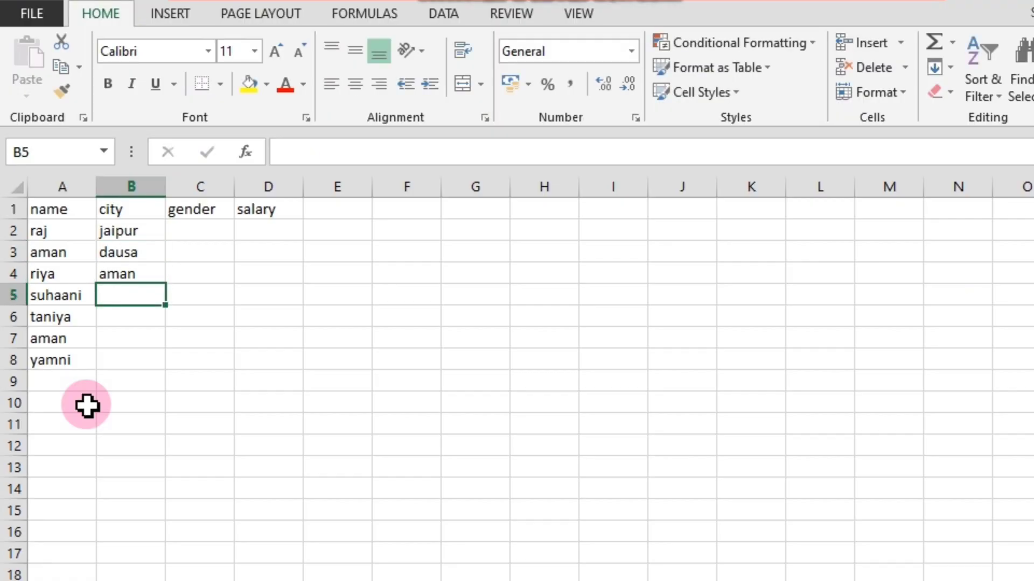
# Correct the city in B4 to ajmer and enter dausa in B5.
pyautogui.press('Up')
pyautogui.write('ah')
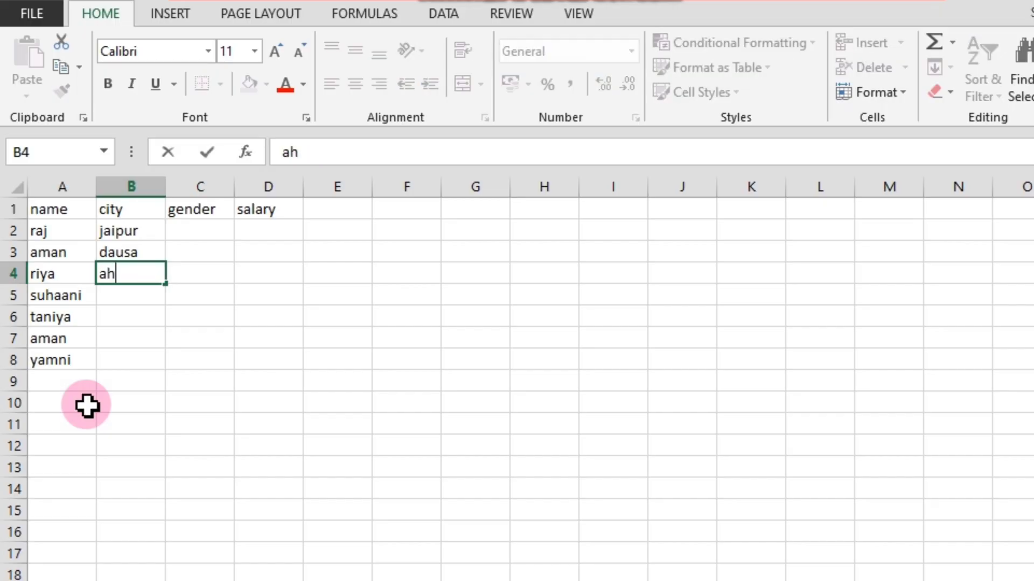
pyautogui.press('BackSpace')
pyautogui.write('jmer')
pyautogui.press('Return')
pyautogui.write('da')
pyautogui.press('Return')
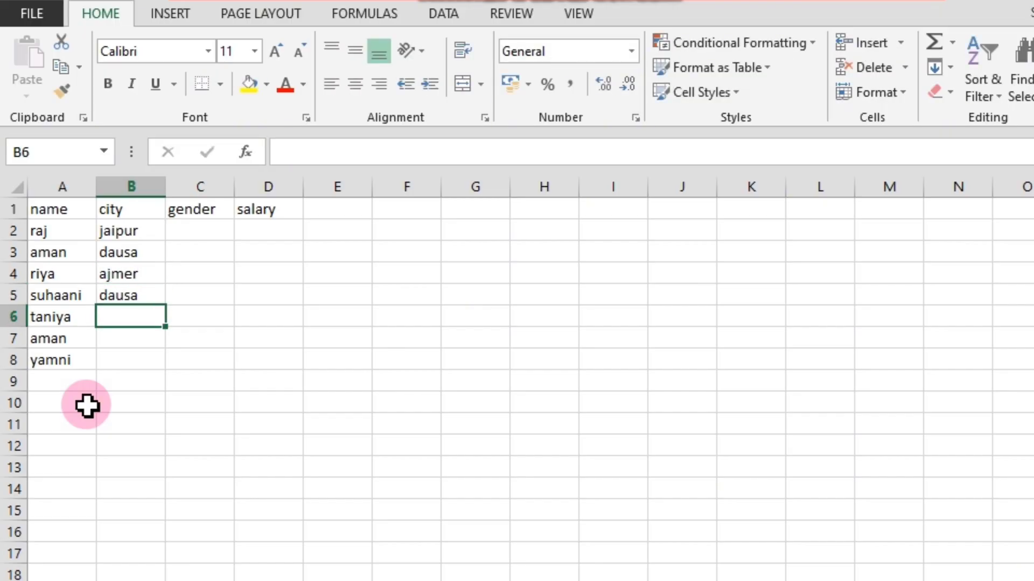
# Complete the city column with jaipur, jaipur and dausa in cells B6 to B8.
pyautogui.write('jaipur')
pyautogui.press('Return')
pyautogui.write('jaipur')
pyautogui.press('Return')
pyautogui.write('da')
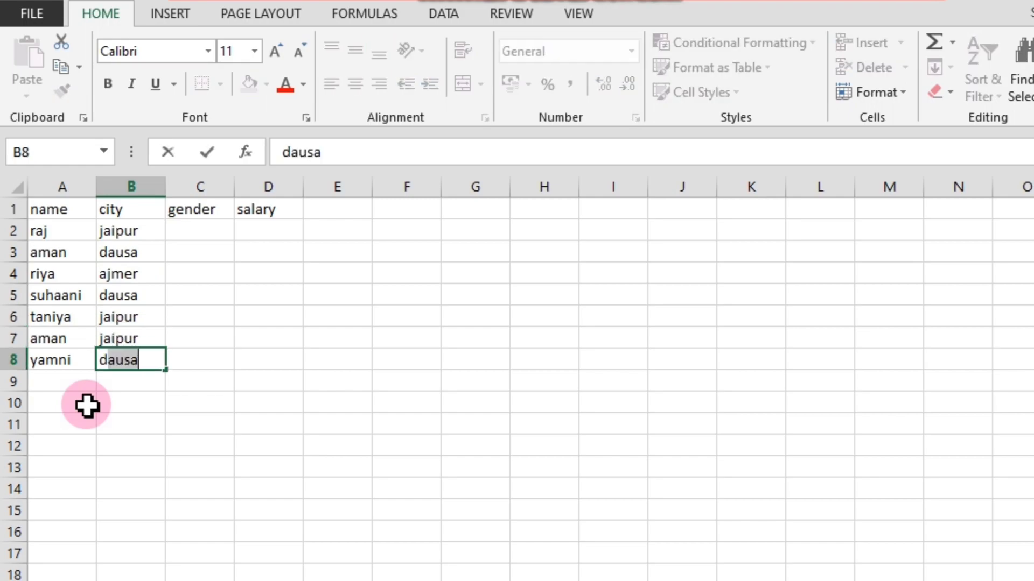
pyautogui.press('Return')
# Fill the gender column for the first three records in C2 to C4 with male, male and female.
pyautogui.press('Right')
pyautogui.press('Up')
pyautogui.press('Up')
pyautogui.press('Up')
pyautogui.press('Up')
pyautogui.press('Up')
pyautogui.press('Up')
pyautogui.press('Up')
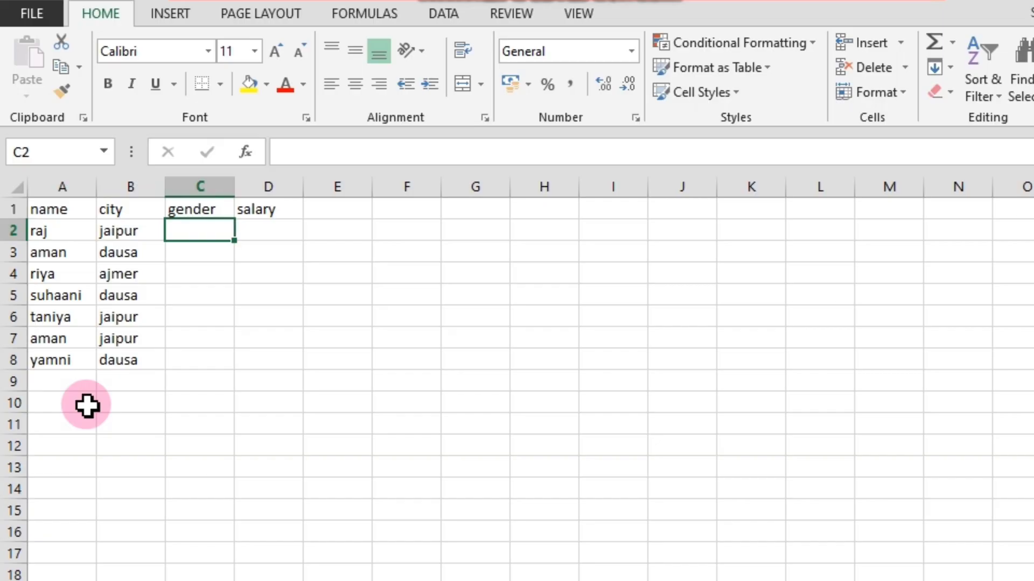
pyautogui.write('male')
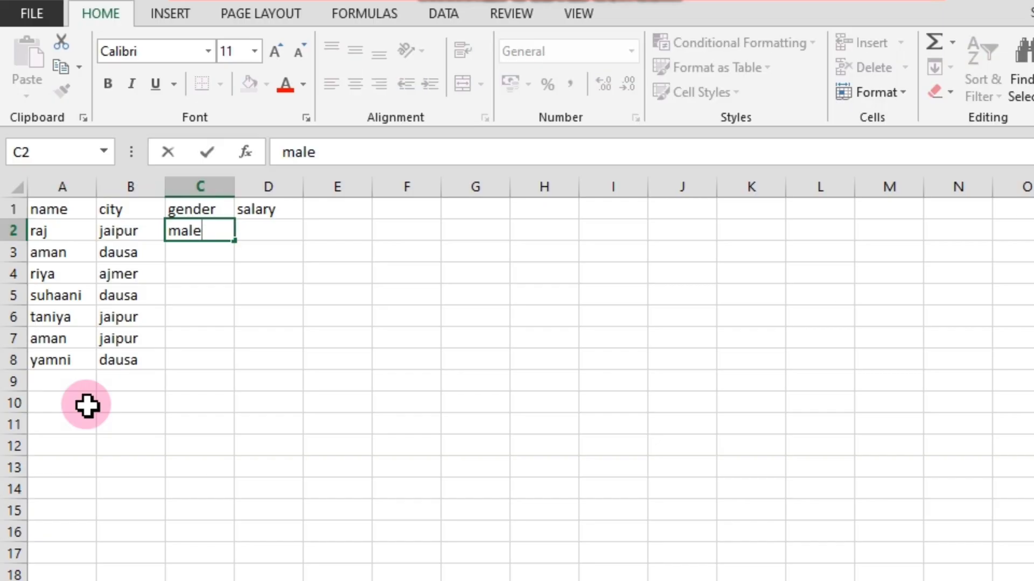
pyautogui.press('Return')
pyautogui.write('m')
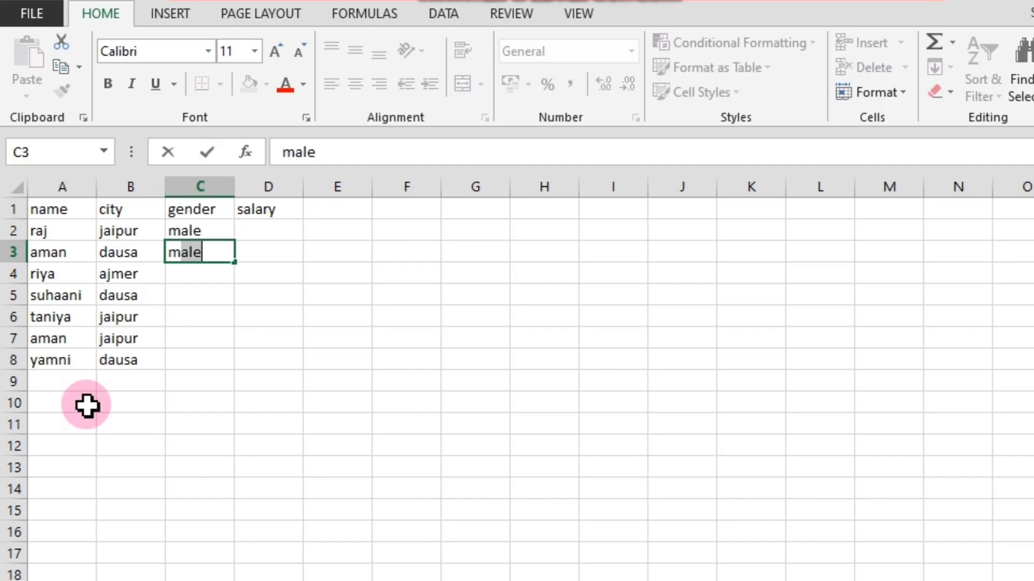
pyautogui.press('Return')
pyautogui.write('f')
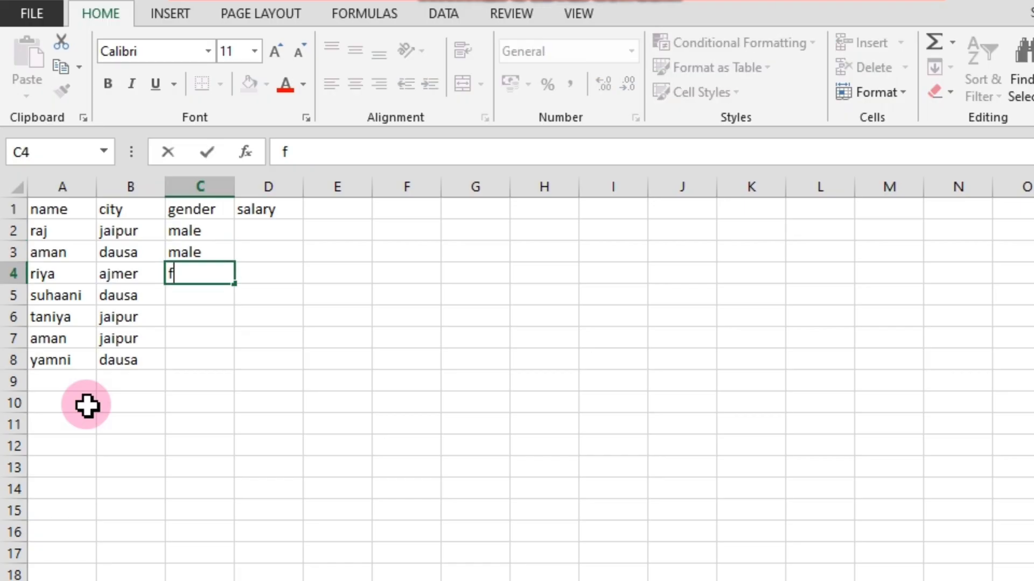
pyautogui.write('emale')
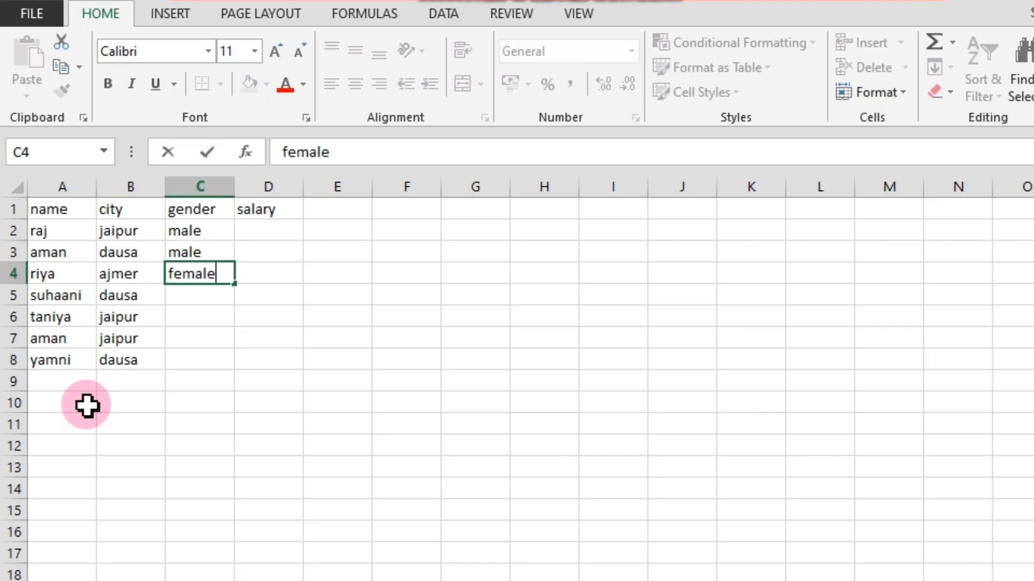
pyautogui.press('Return')
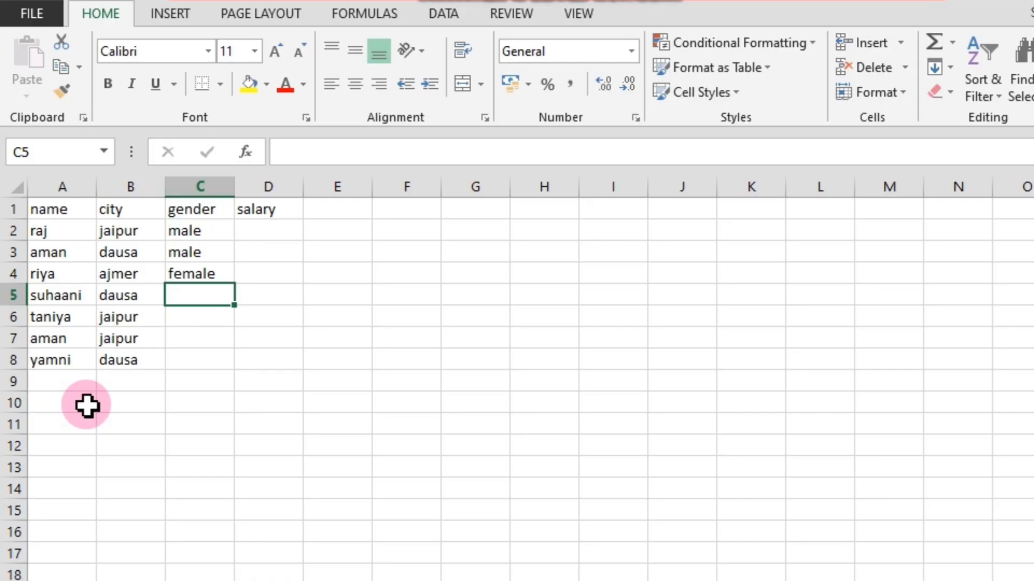
# Complete the gender column with female, female, male and female in cells C5 to C8.
pyautogui.write('f')
pyautogui.press('Return')
pyautogui.write('female')
pyautogui.press('Return')
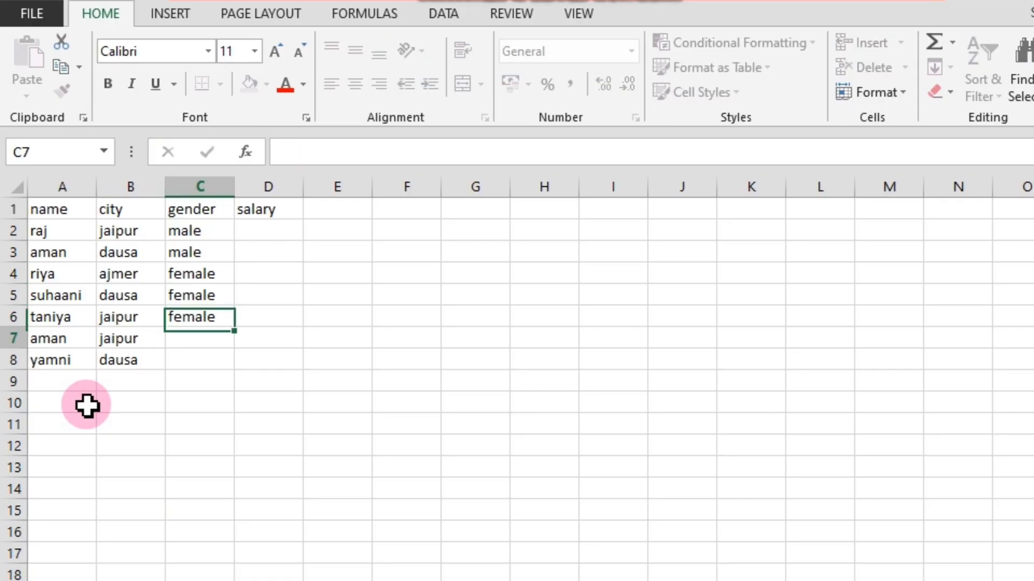
pyautogui.write('male')
pyautogui.press('Return')
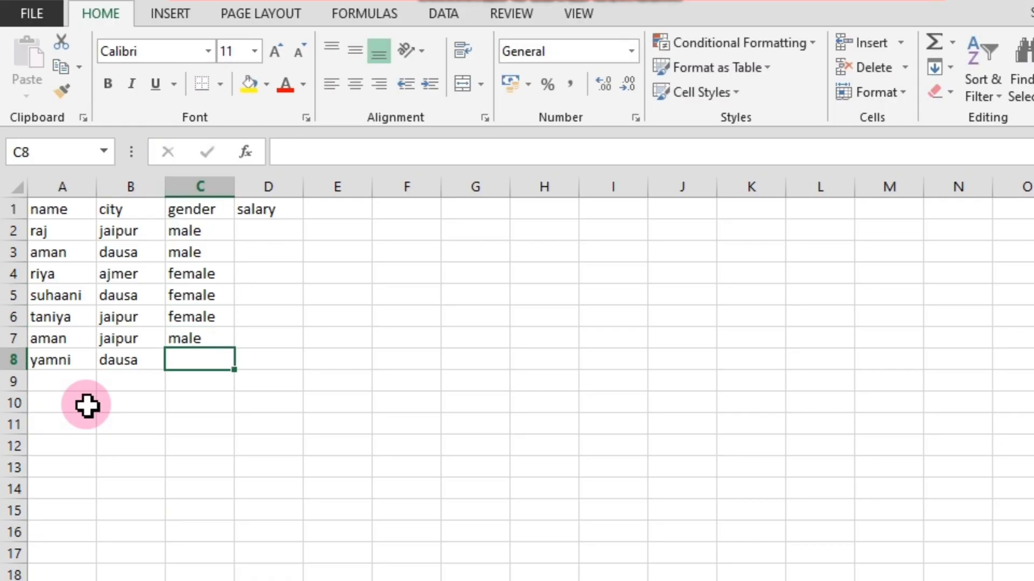
pyautogui.write('female')
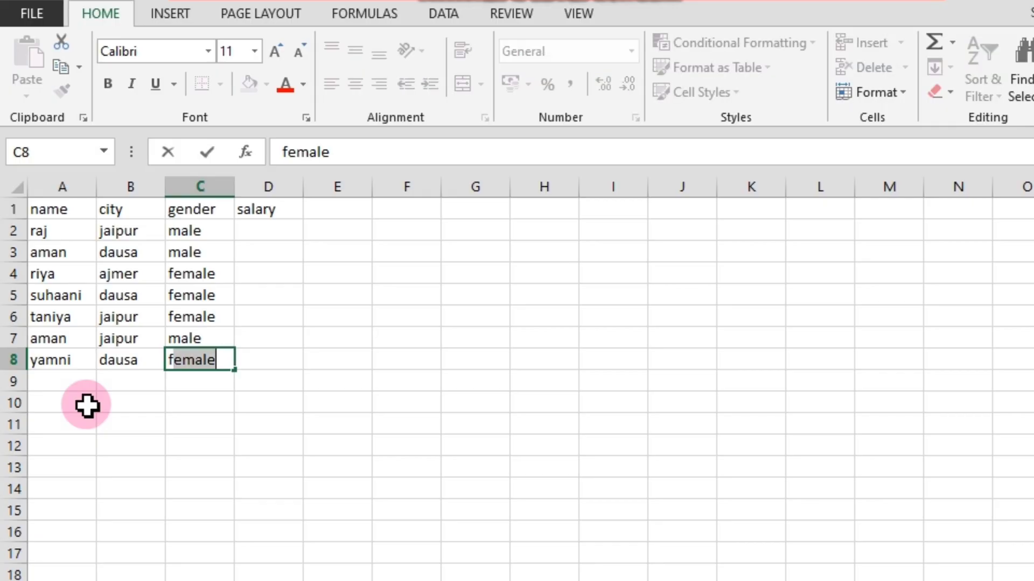
pyautogui.press('Tab')
# Enter the salaries 14500, 12300 and 25620 for the first three records in cells D2 to D4.
pyautogui.press('Up')
pyautogui.press('Up')
pyautogui.press('Up')
pyautogui.press('Up')
pyautogui.press('Up')
pyautogui.press('Up')
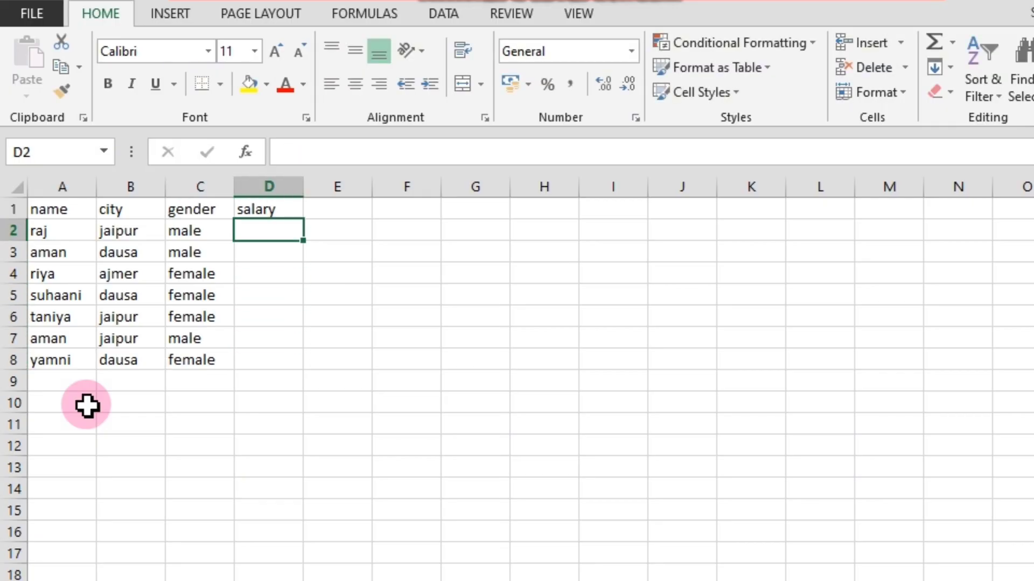
pyautogui.write('145')
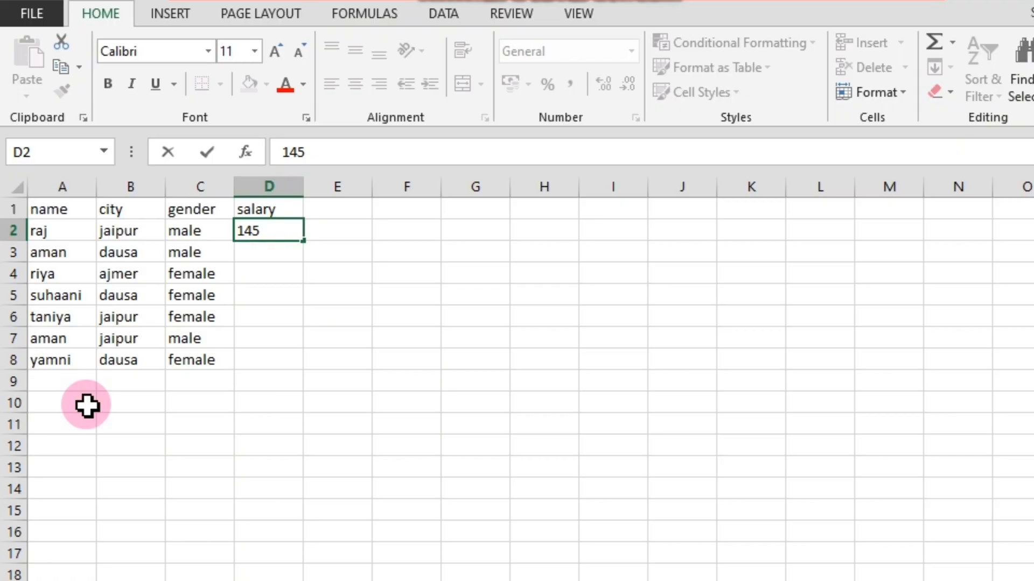
pyautogui.write('00')
pyautogui.press('Return')
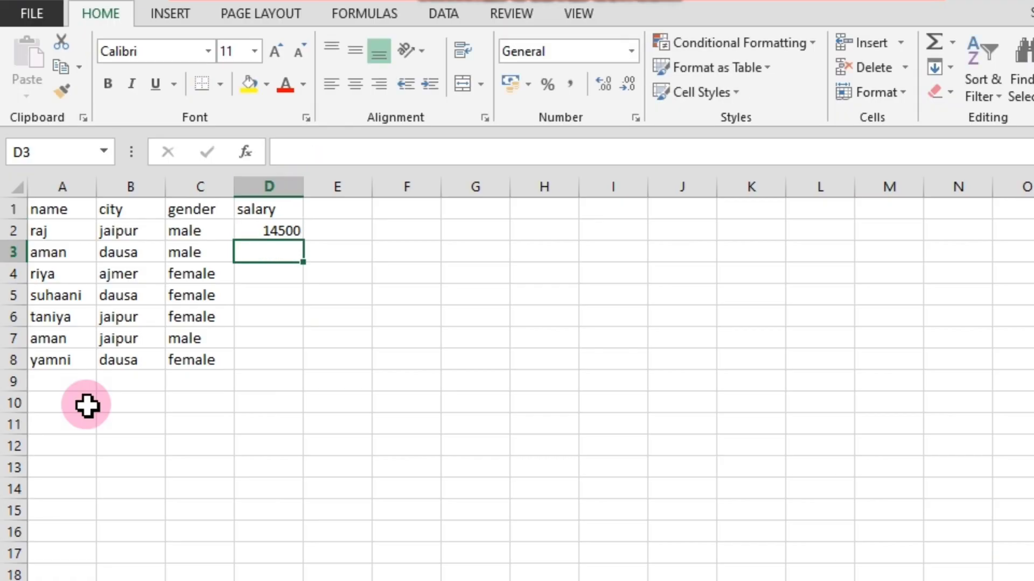
pyautogui.write('12300')
pyautogui.press('Return')
pyautogui.write('25620')
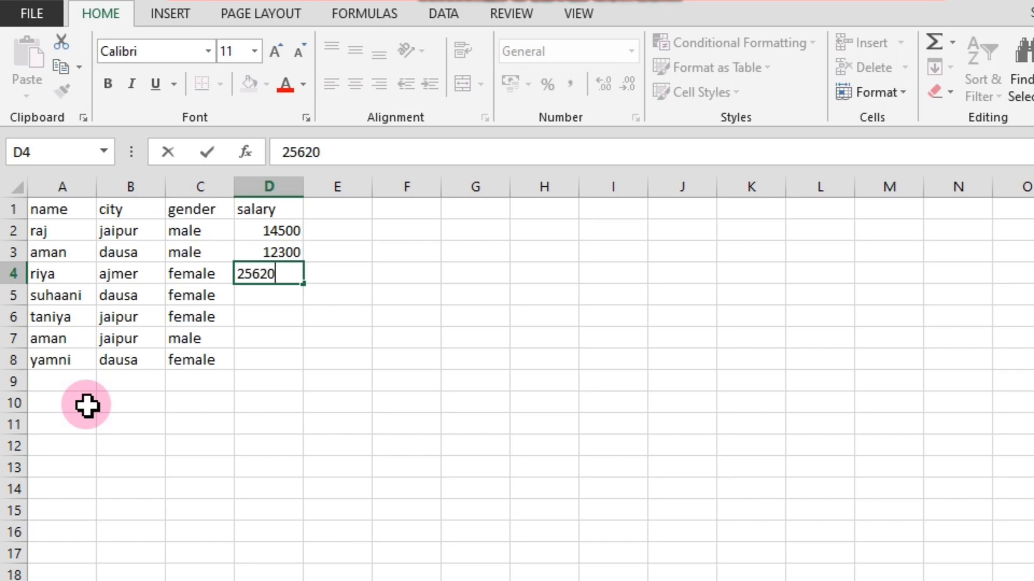
pyautogui.press('Return')
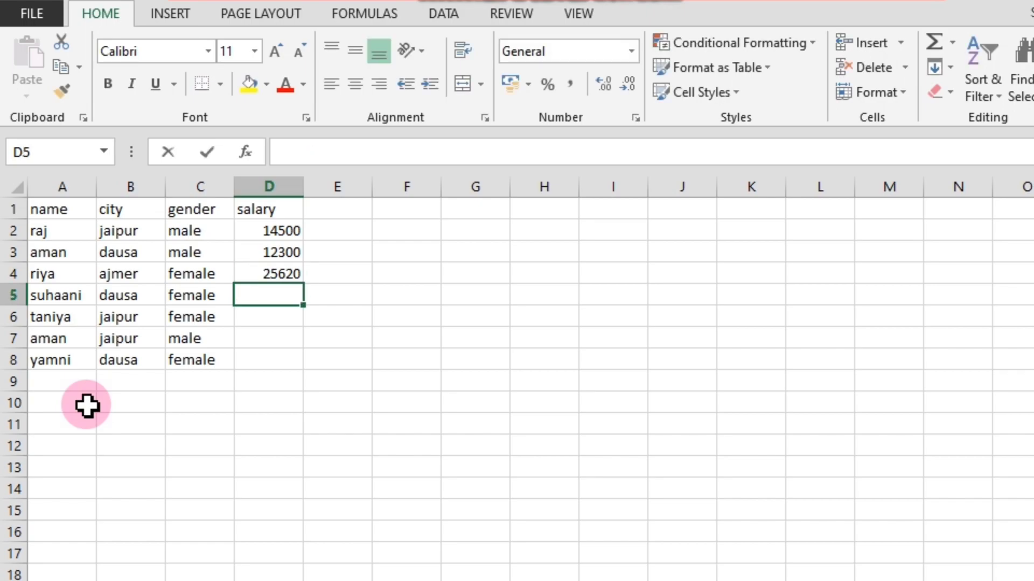
# Continue the salary column with 4500, 84500 and 12300 in cells D5 to D7.
pyautogui.write('4500')
pyautogui.press('Return')
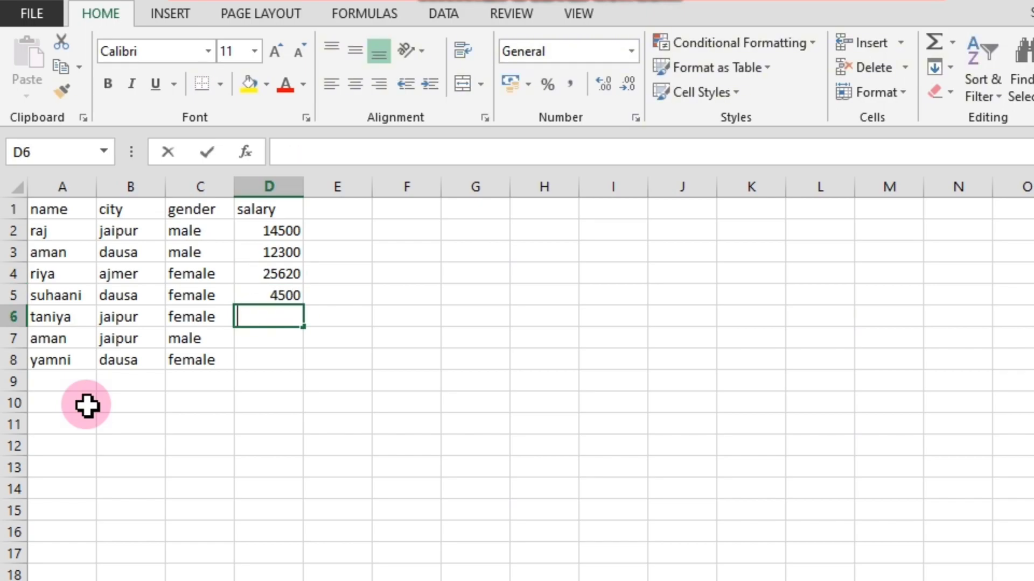
pyautogui.write('84500')
pyautogui.press('Return')
pyautogui.write('12300')
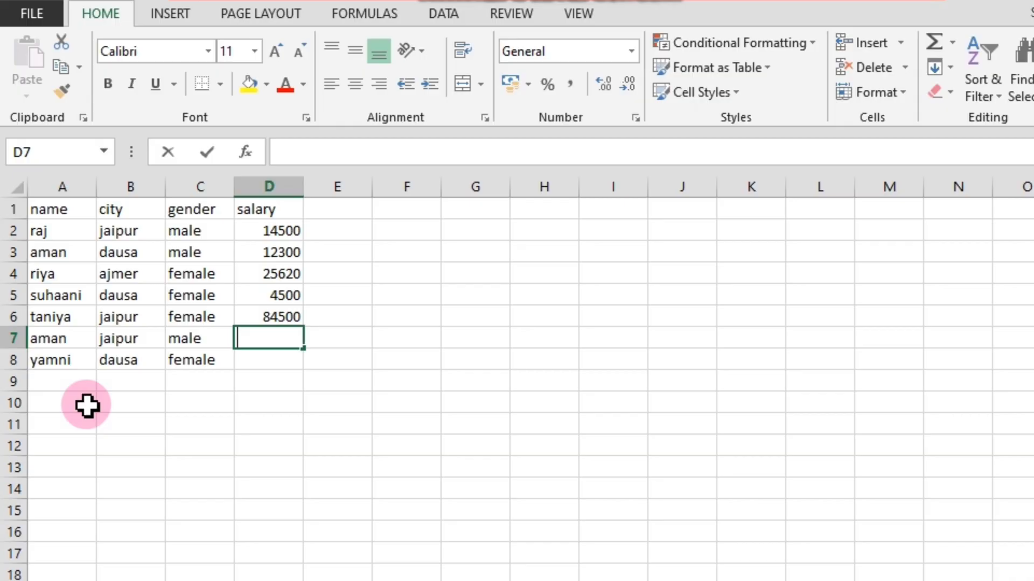
pyautogui.press('Return')
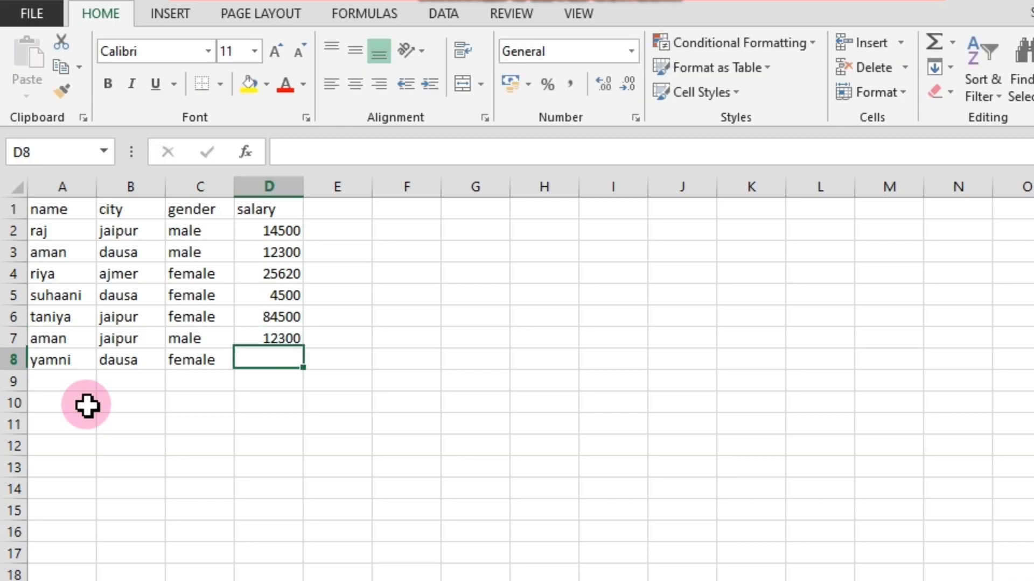
# Enter the last record's salary of 26600 in cell D8.
pyautogui.write('266+')
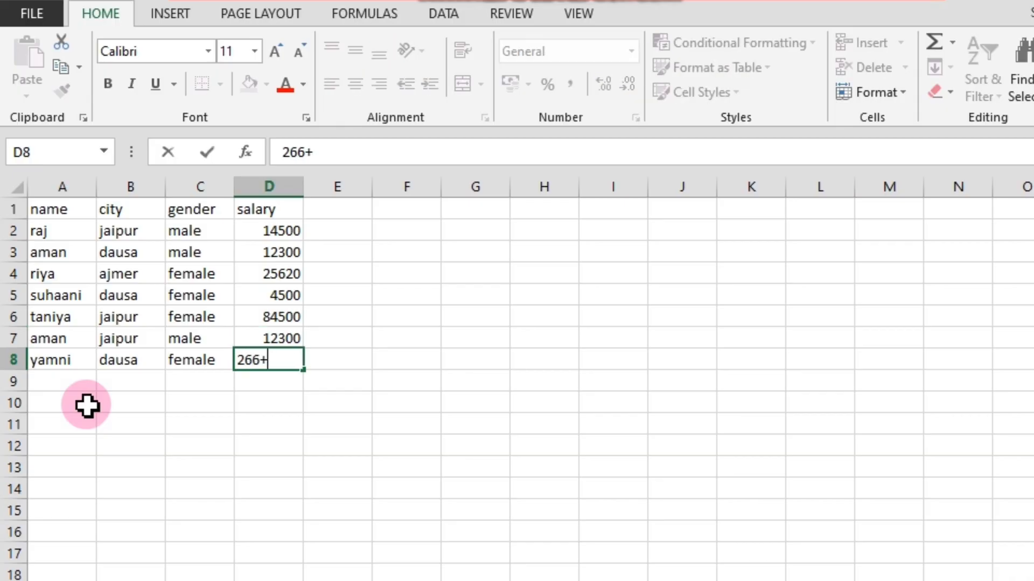
pyautogui.write('0')
pyautogui.press('BackSpace')
pyautogui.press('BackSpace')
pyautogui.press('BackSpace')
pyautogui.write('600')
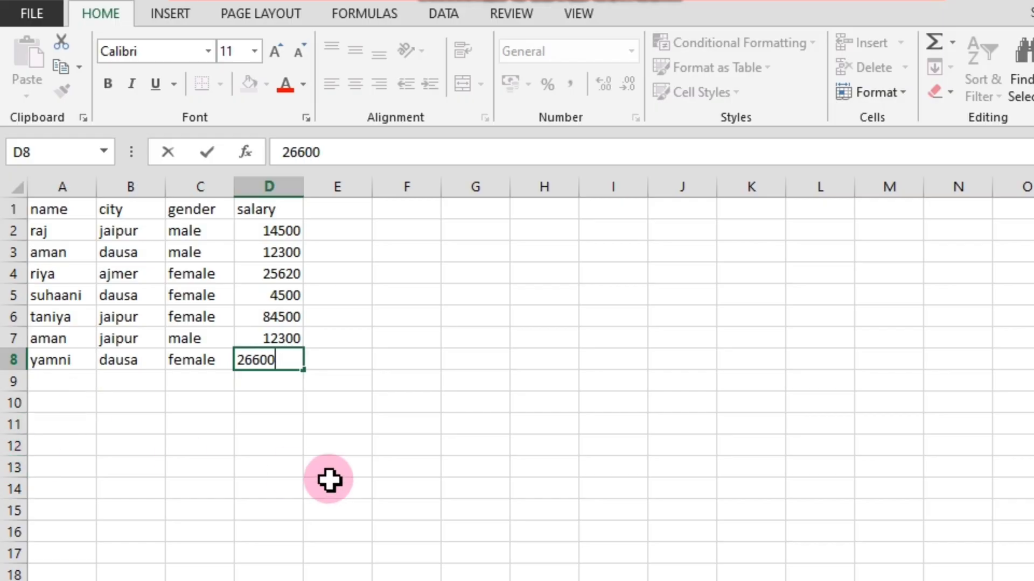
pyautogui.click(248, 473)
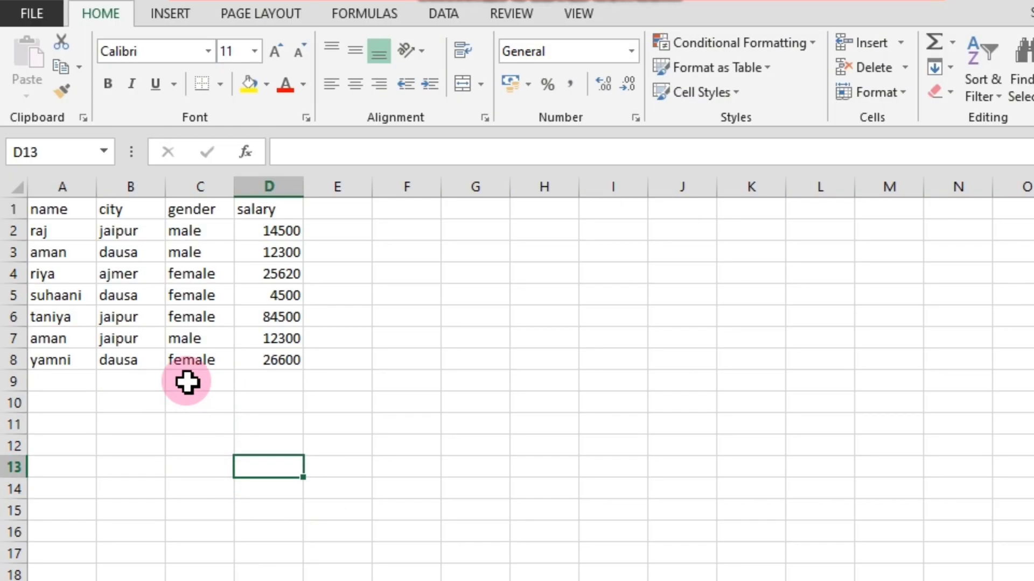
pyautogui.moveTo(51, 210); pyautogui.dragTo(270, 357)
pyautogui.click(178, 422)
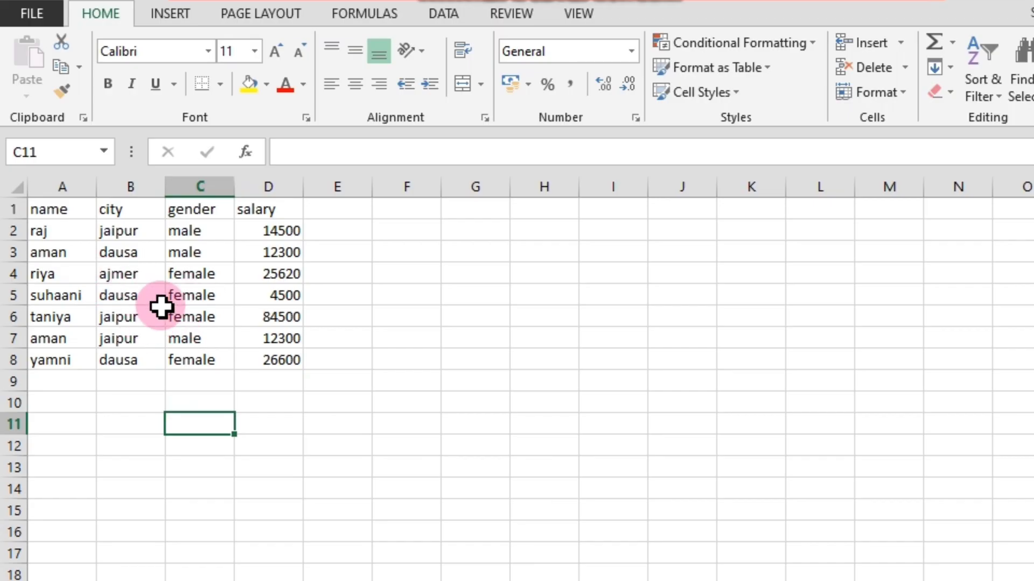
pyautogui.click(137, 359)
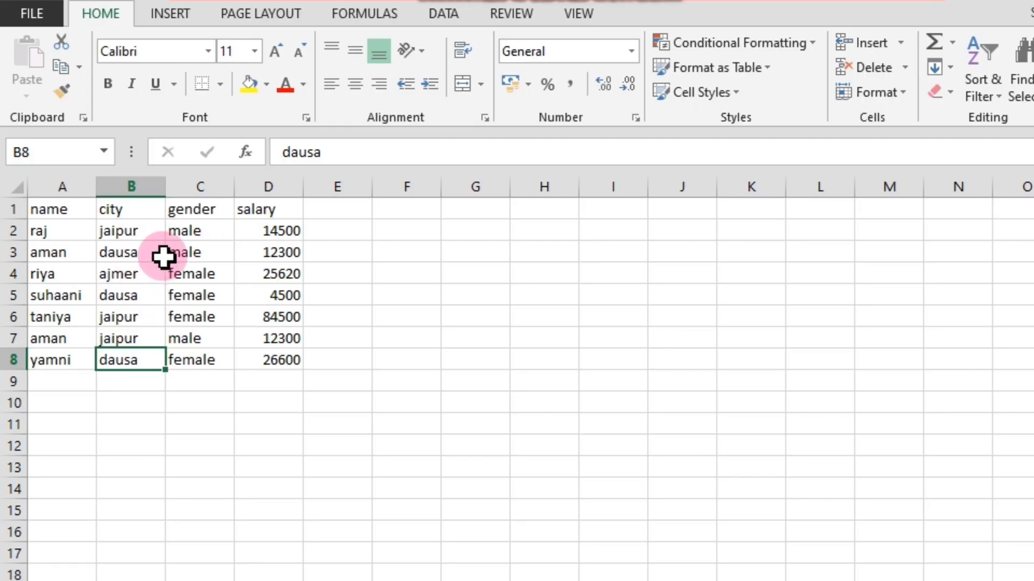
pyautogui.click(248, 401)
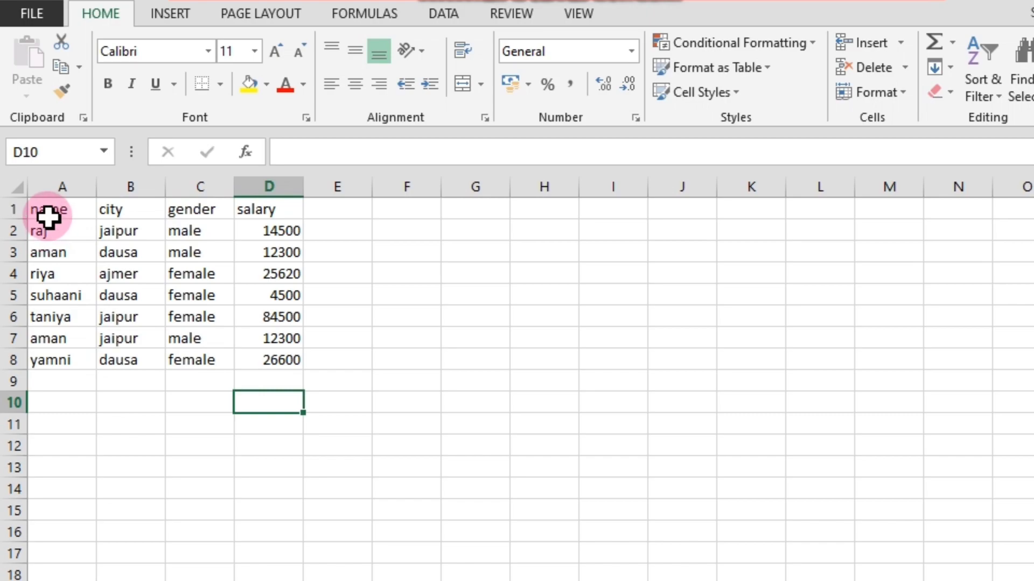
pyautogui.moveTo(48, 217); pyautogui.dragTo(268, 358)
pyautogui.click(253, 420)
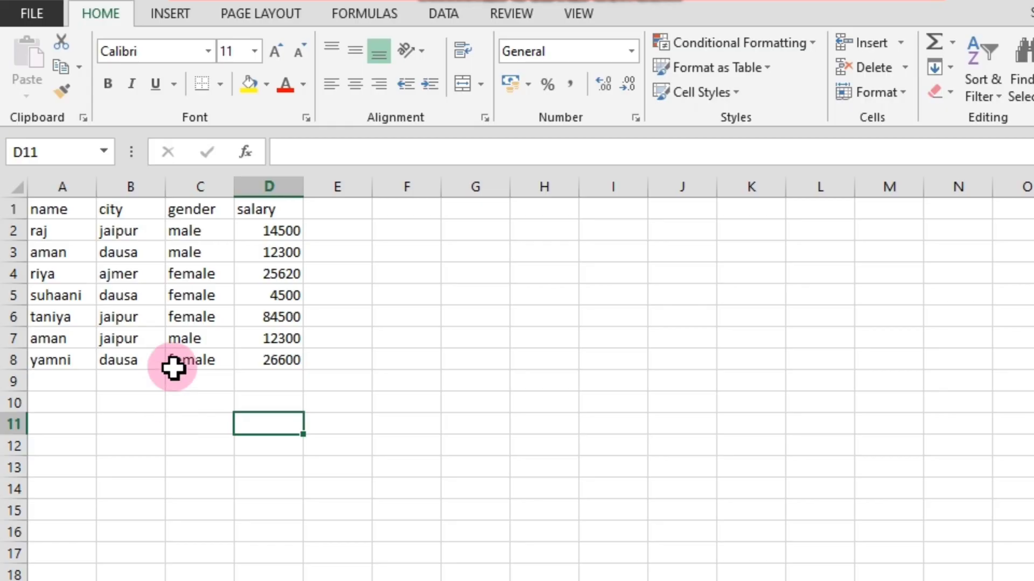
pyautogui.click(62, 207)
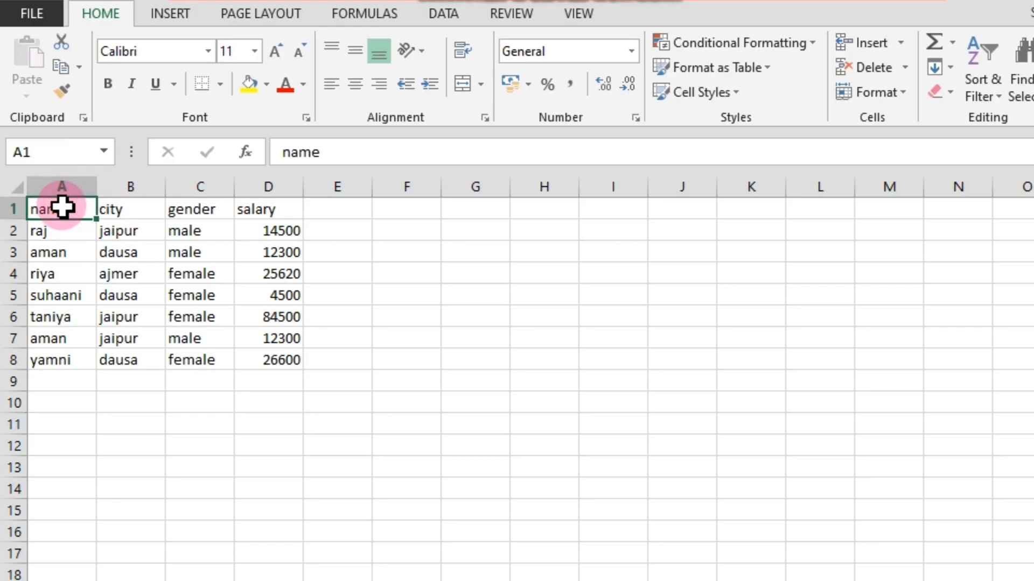
pyautogui.click(265, 210)
pyautogui.click(45, 210)
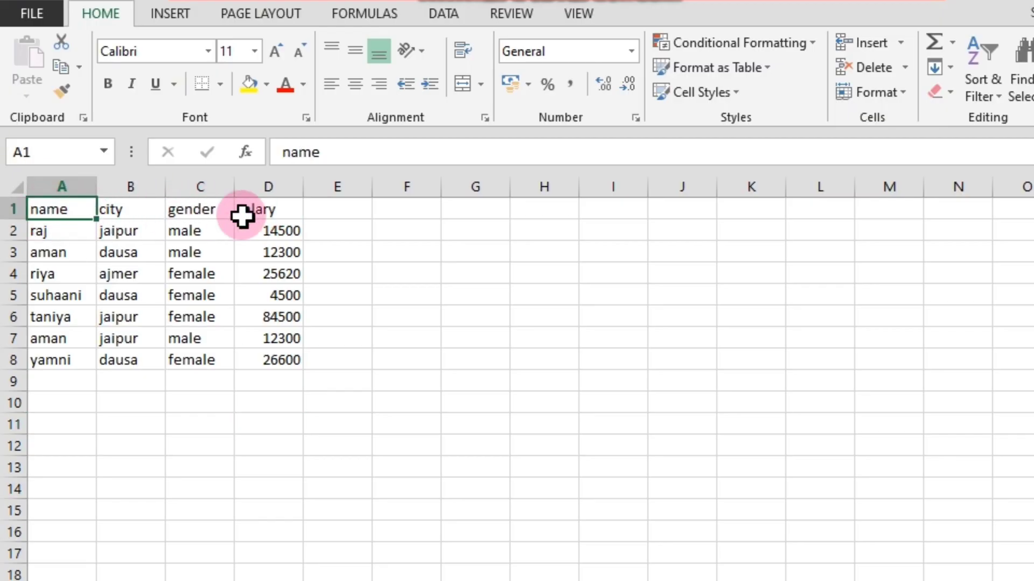
pyautogui.click(266, 210)
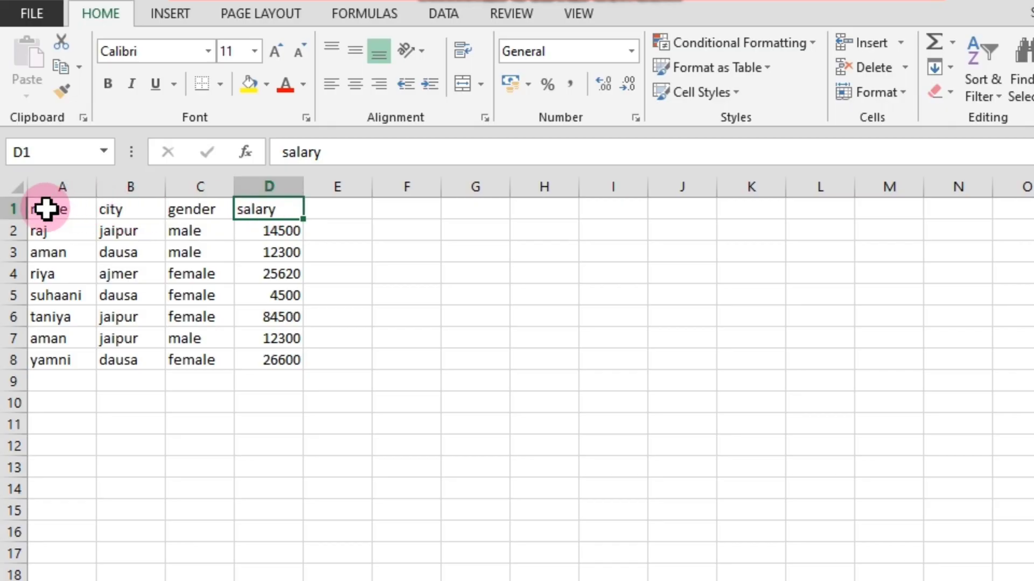
pyautogui.moveTo(46, 208); pyautogui.dragTo(270, 212)
pyautogui.click(103, 251)
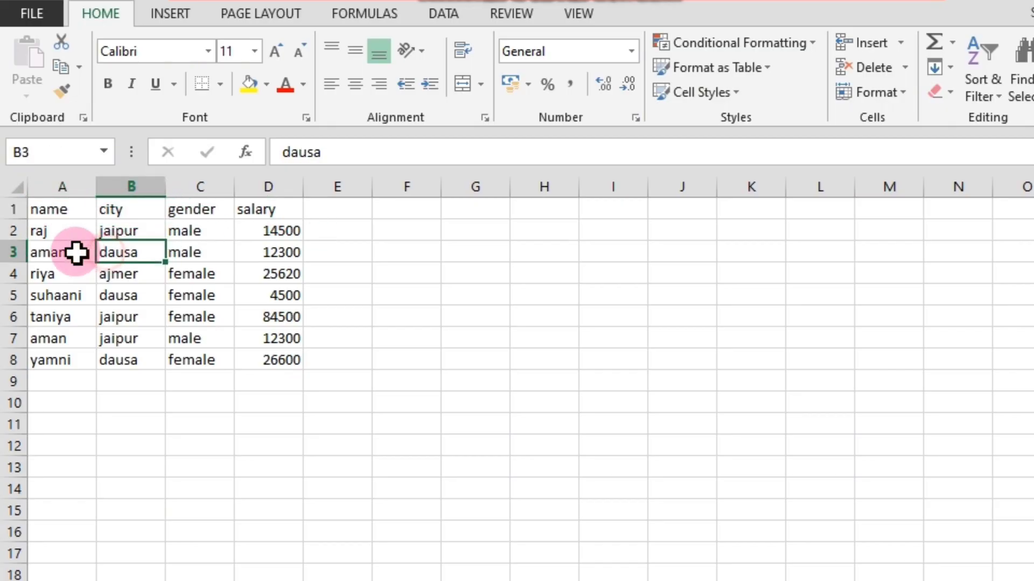
# Make the header row A1 to D1 bold.
pyautogui.click(51, 209)
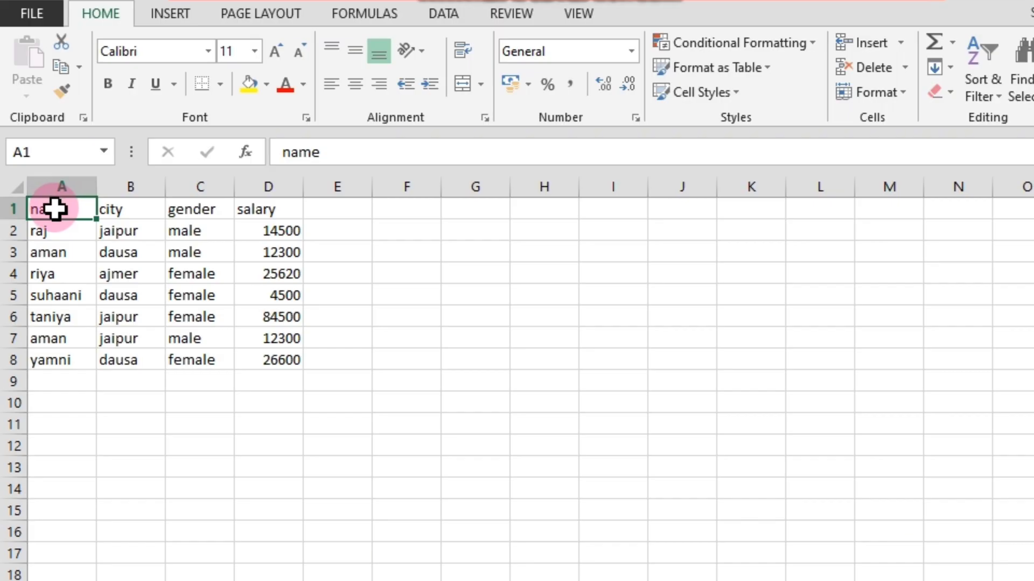
pyautogui.moveTo(56, 208); pyautogui.dragTo(259, 205)
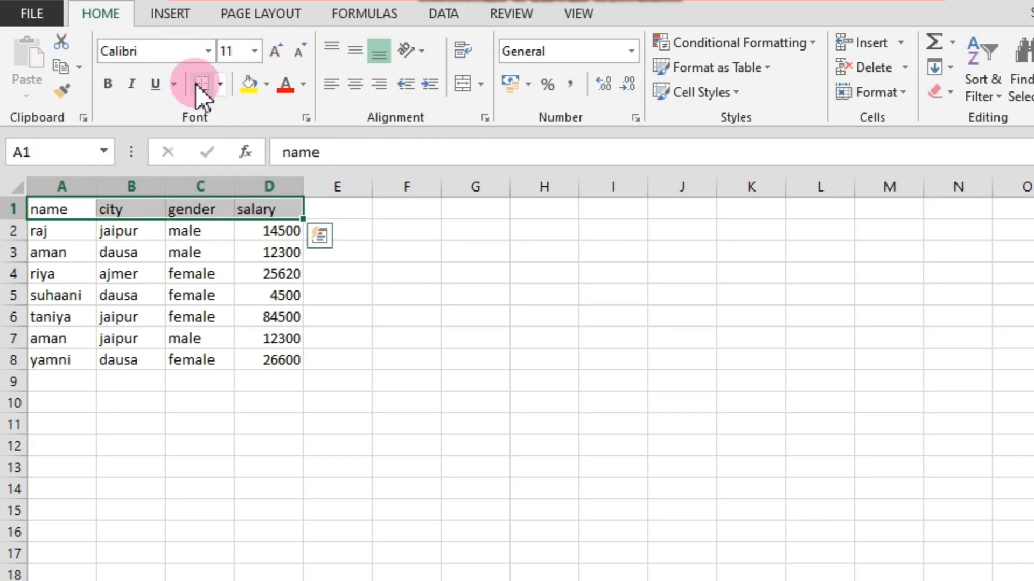
pyautogui.click(108, 80)
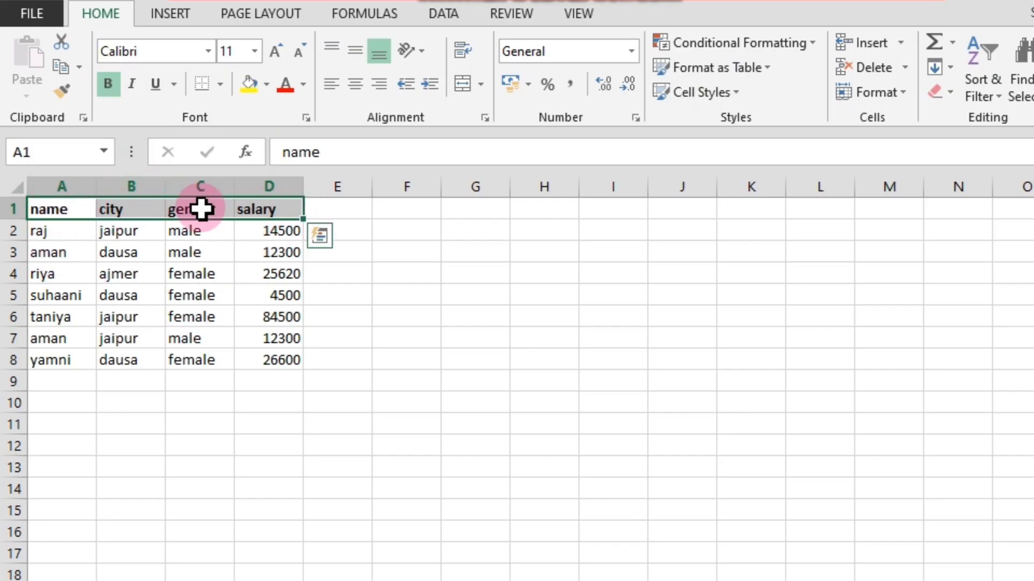
pyautogui.click(117, 94)
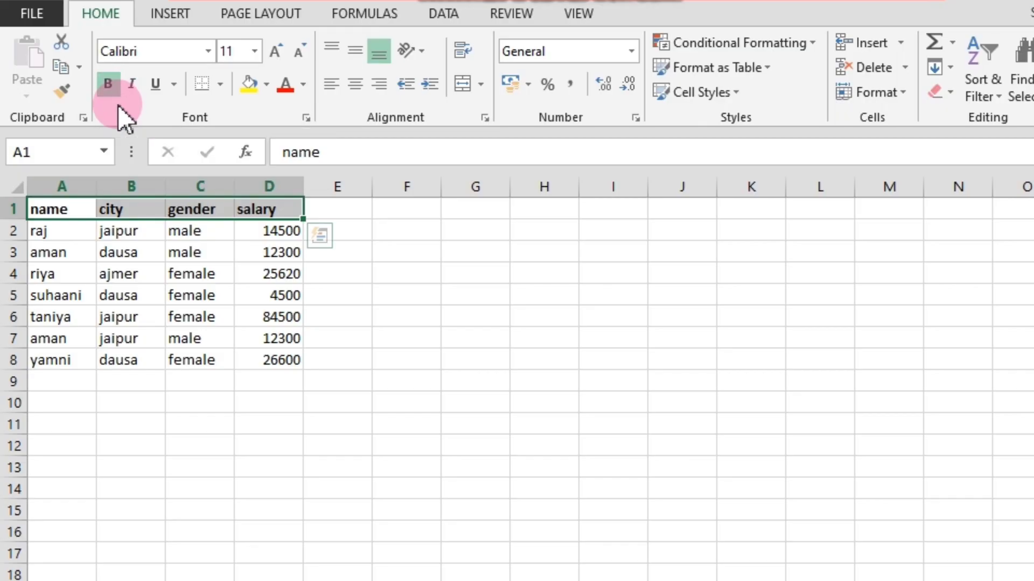
# Apply italic formatting to the names in cells A2 to A8.
pyautogui.click(225, 271)
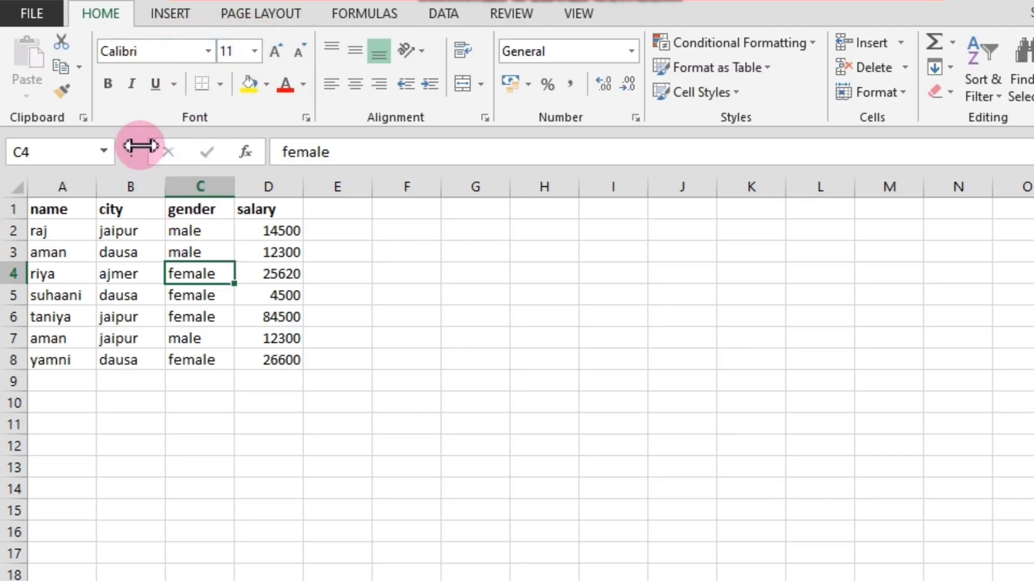
pyautogui.click(107, 359)
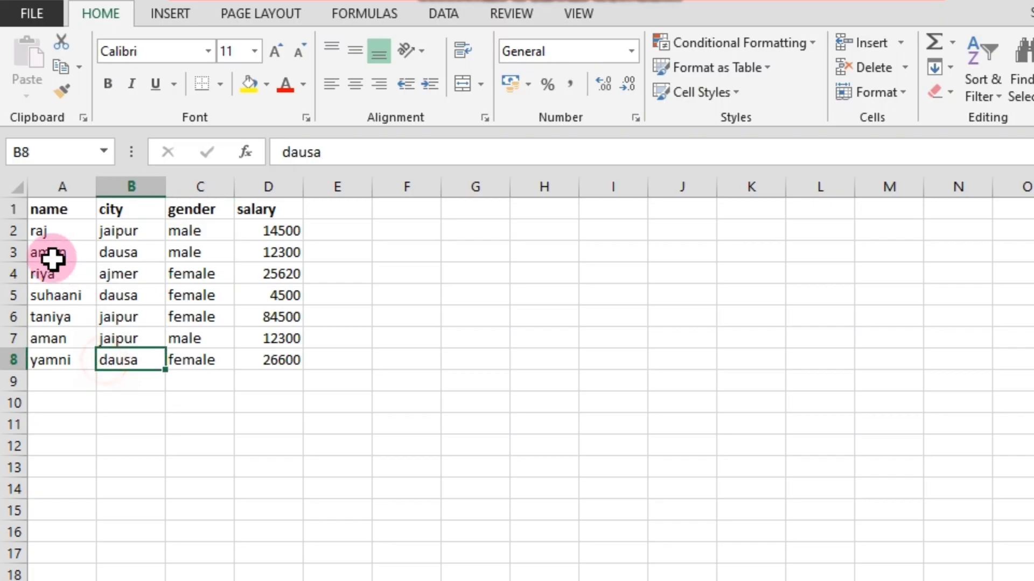
pyautogui.moveTo(48, 231); pyautogui.dragTo(66, 365)
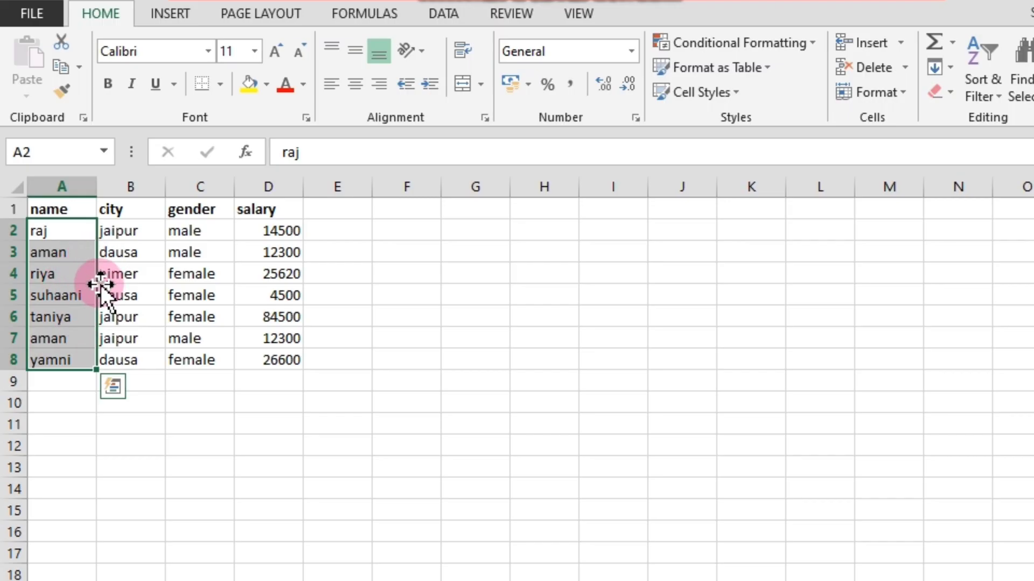
pyautogui.click(130, 87)
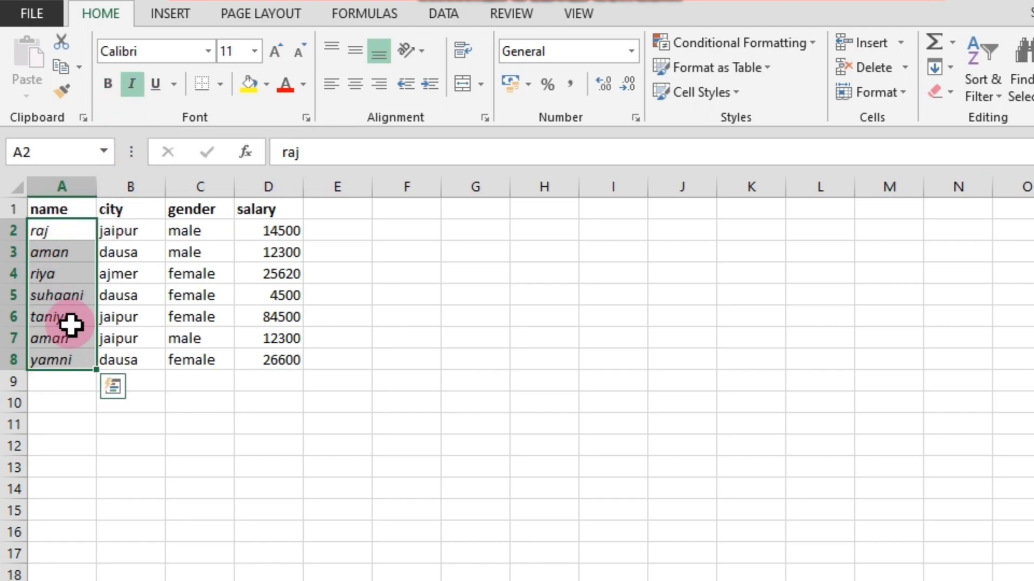
pyautogui.click(129, 88)
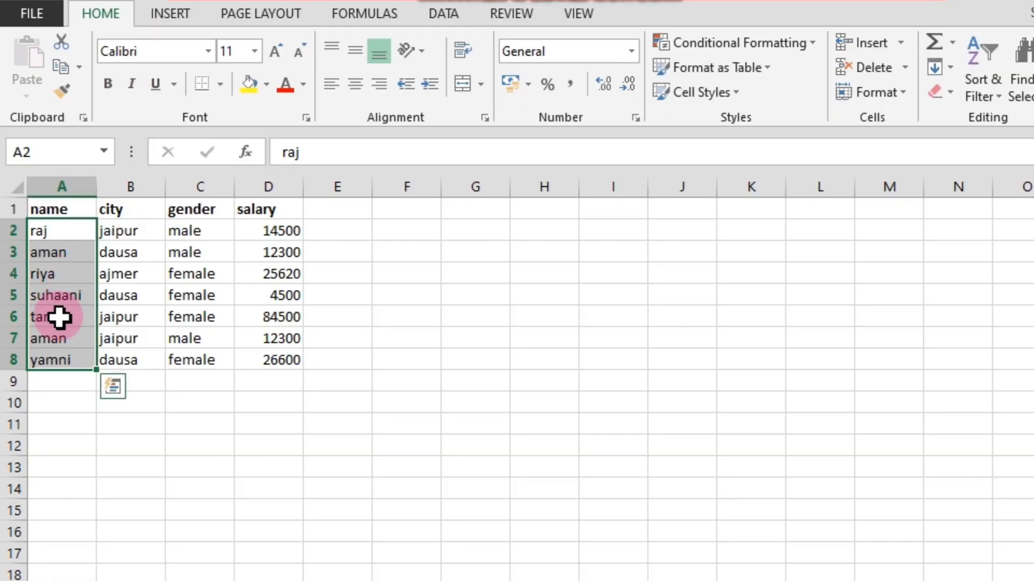
pyautogui.click(137, 85)
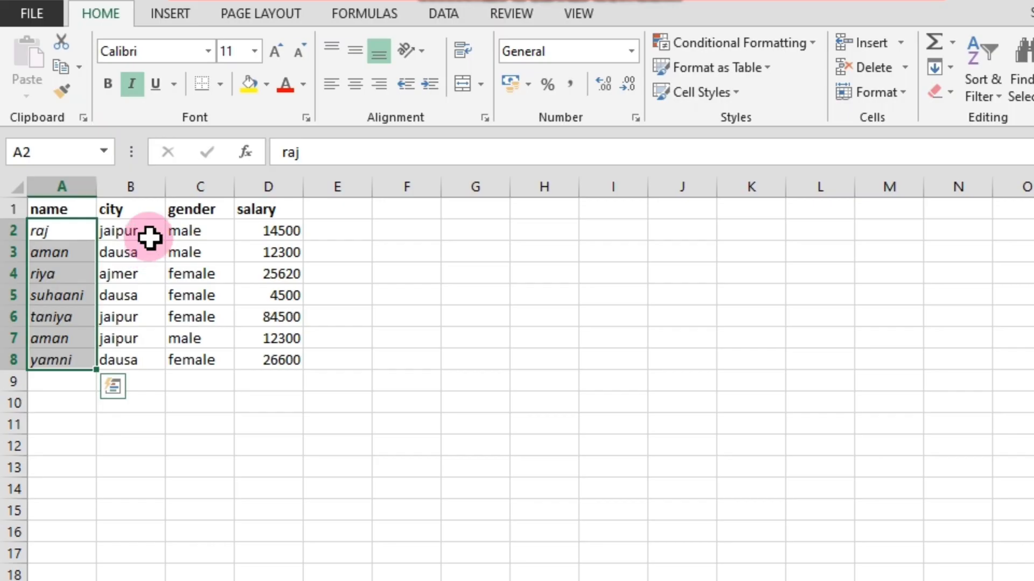
pyautogui.click(131, 85)
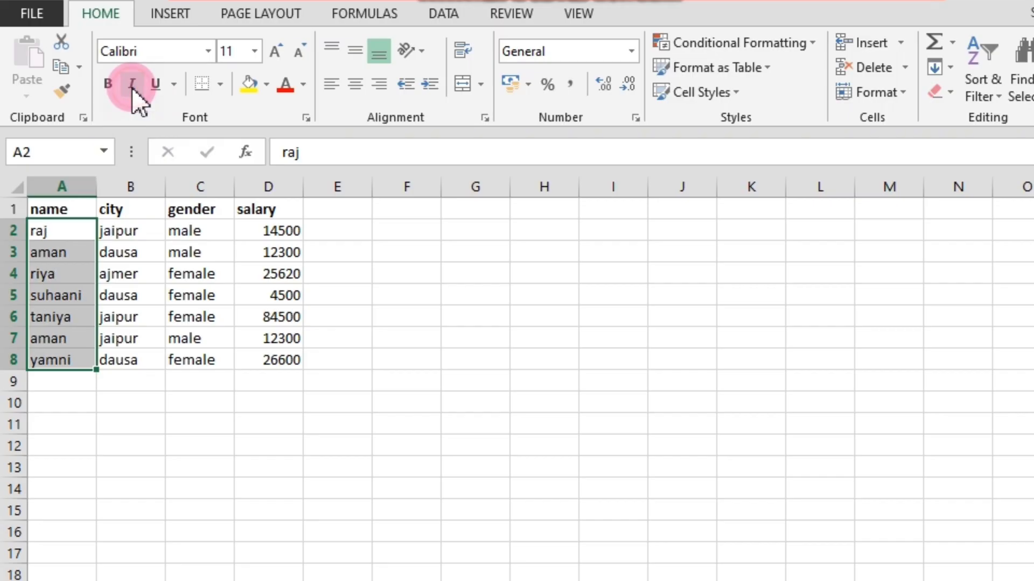
pyautogui.click(131, 85)
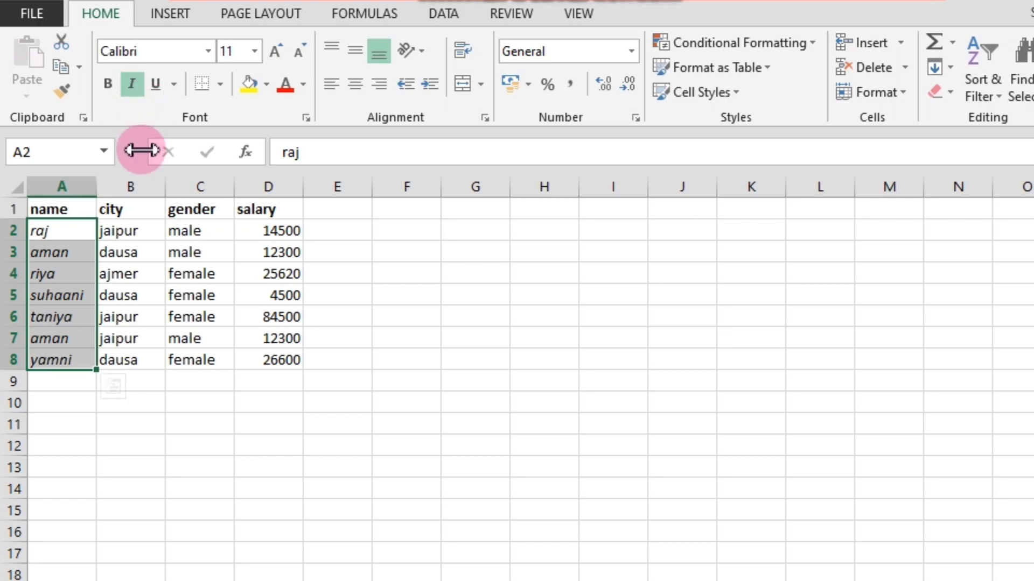
pyautogui.click(81, 440)
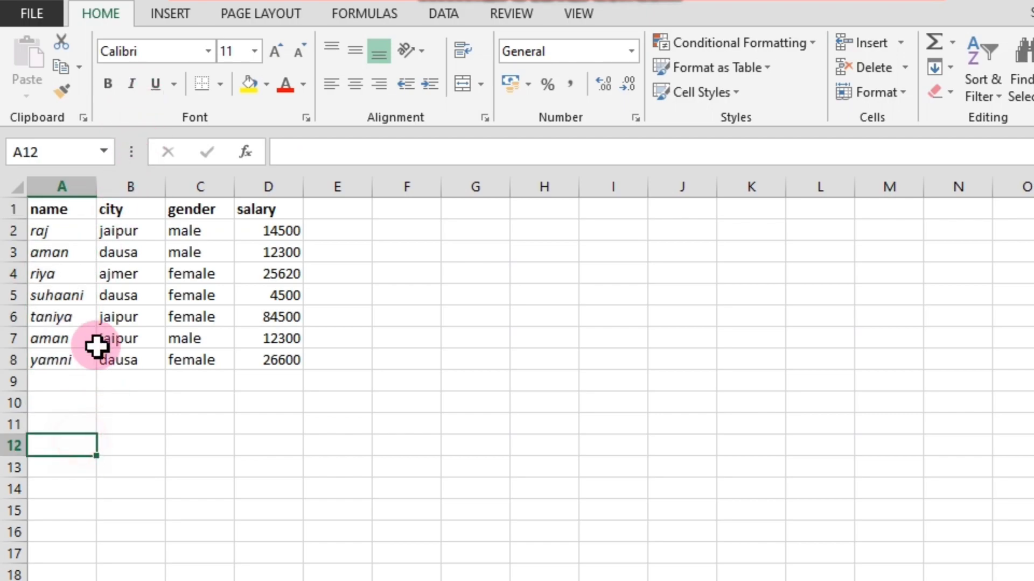
# Remove the italic formatting from the names in cells A2 to A8.
pyautogui.click(56, 234)
pyautogui.moveTo(57, 234); pyautogui.dragTo(67, 355)
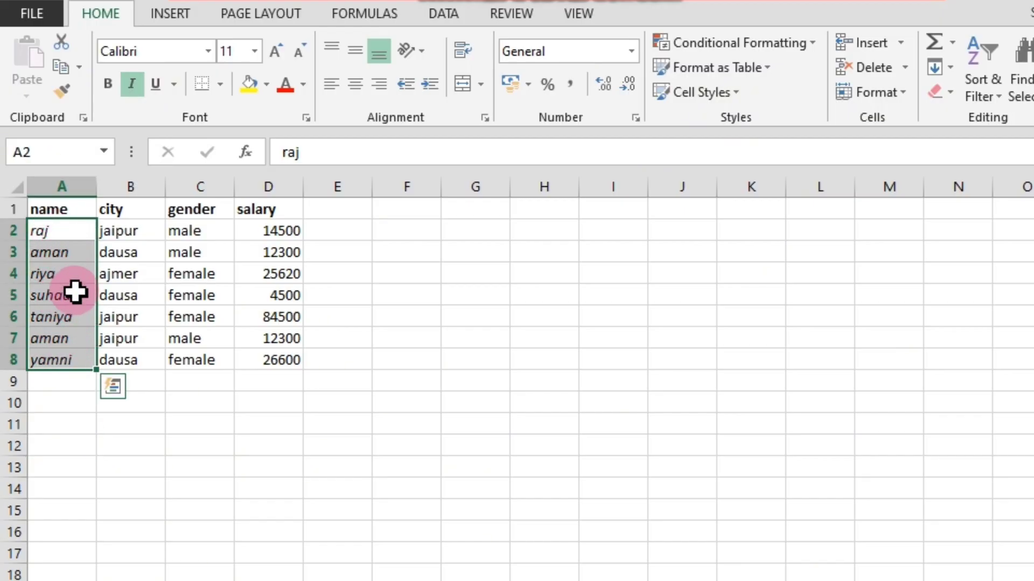
pyautogui.click(133, 90)
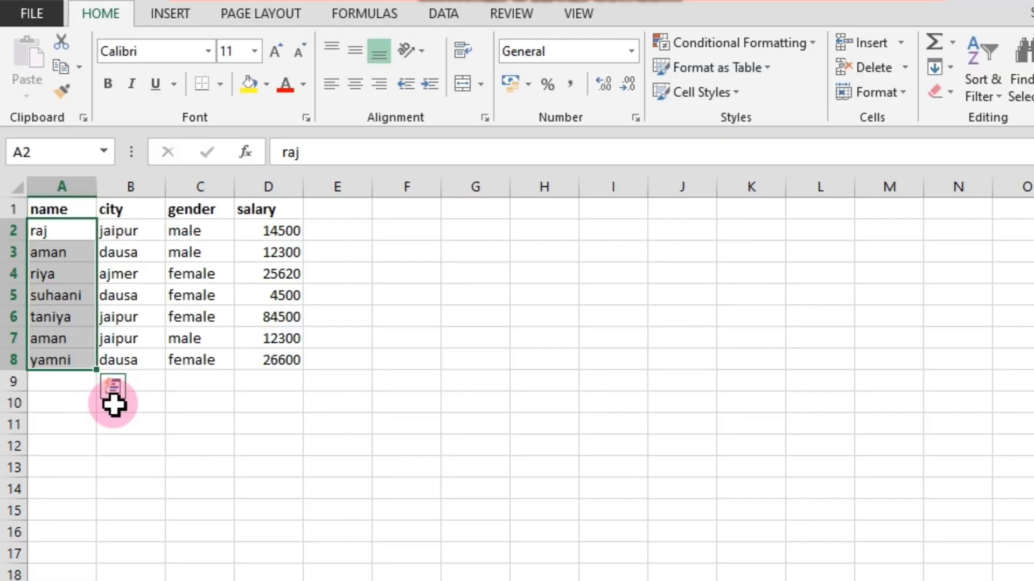
pyautogui.click(154, 400)
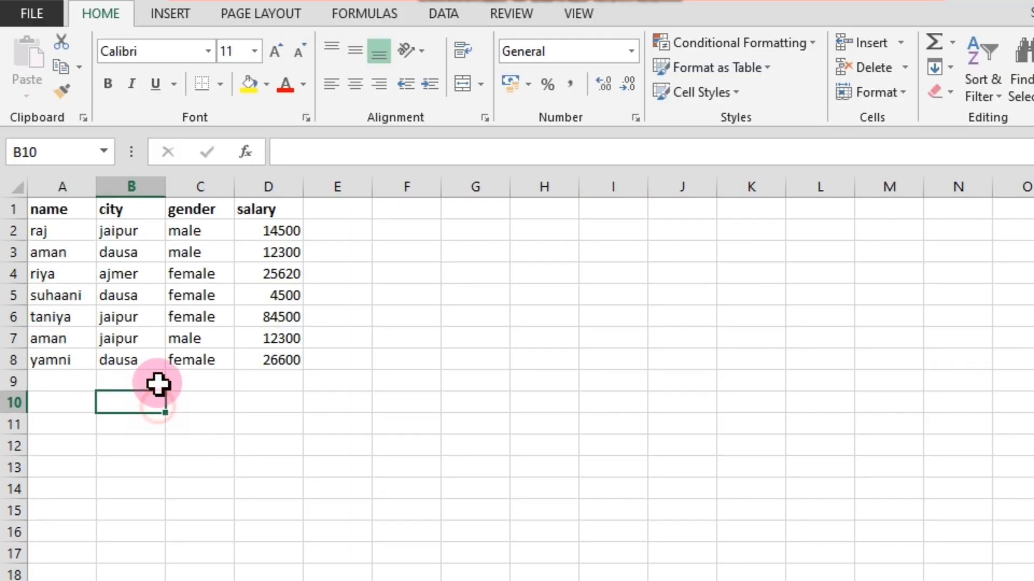
# Examine the available underline styles and the underline setting among the font options of the Format Cells dialog.
pyautogui.click(172, 89)
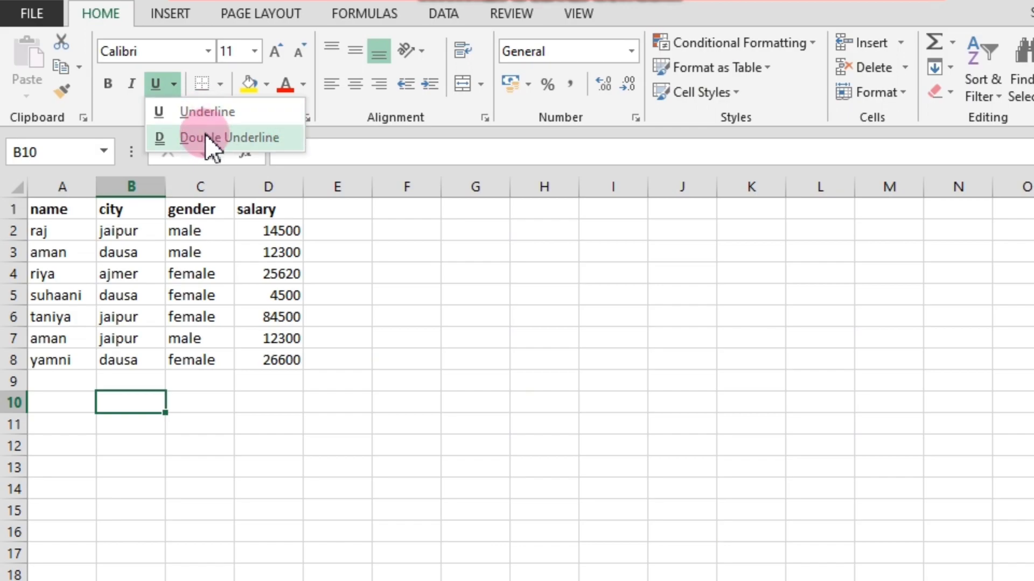
pyautogui.click(341, 200)
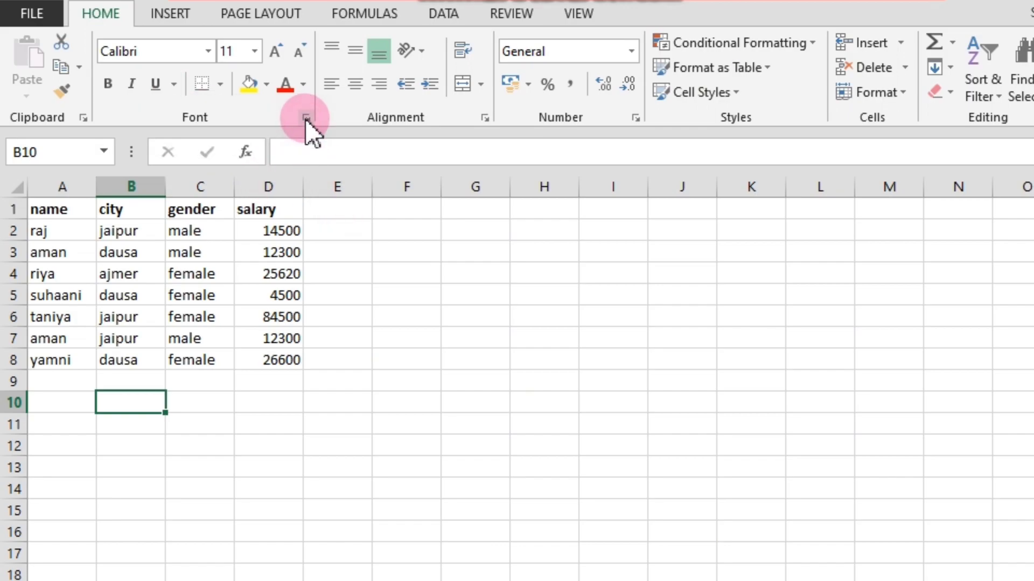
pyautogui.click(305, 117)
pyautogui.click(646, 168)
pyautogui.moveTo(671, 143); pyautogui.dragTo(279, 160)
pyautogui.click(119, 374)
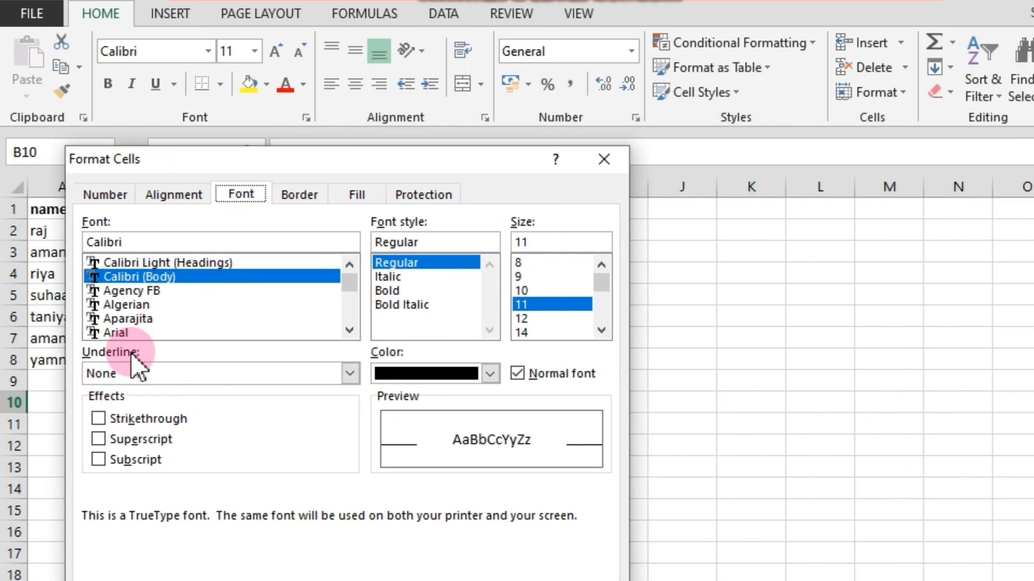
pyautogui.click(603, 159)
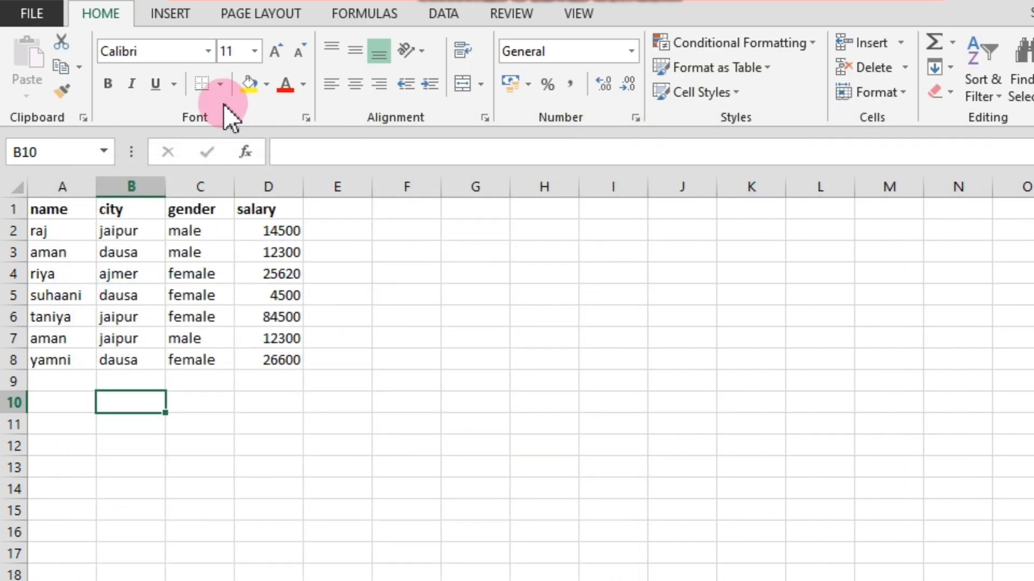
pyautogui.click(174, 83)
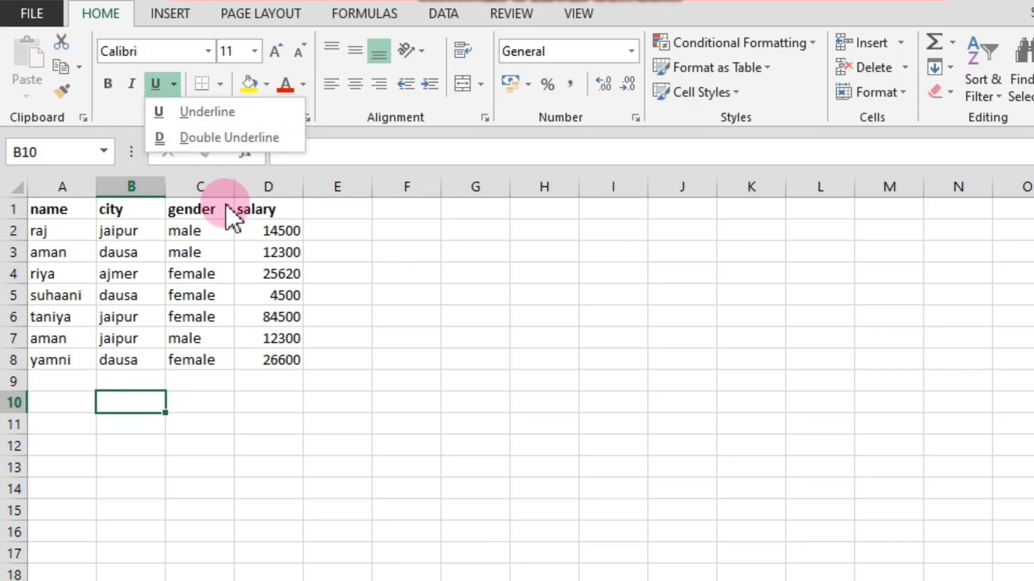
pyautogui.click(364, 282)
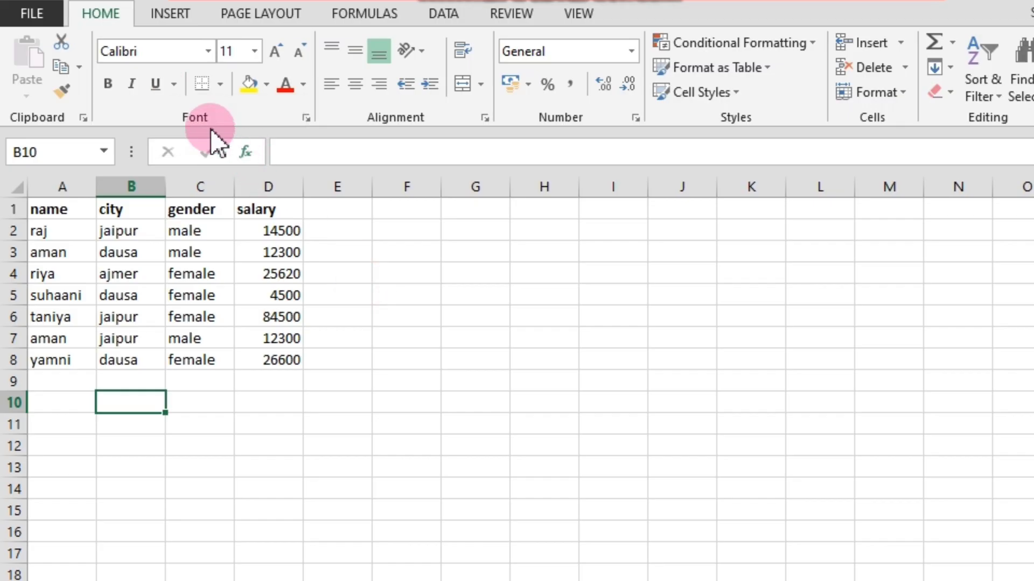
pyautogui.click(173, 86)
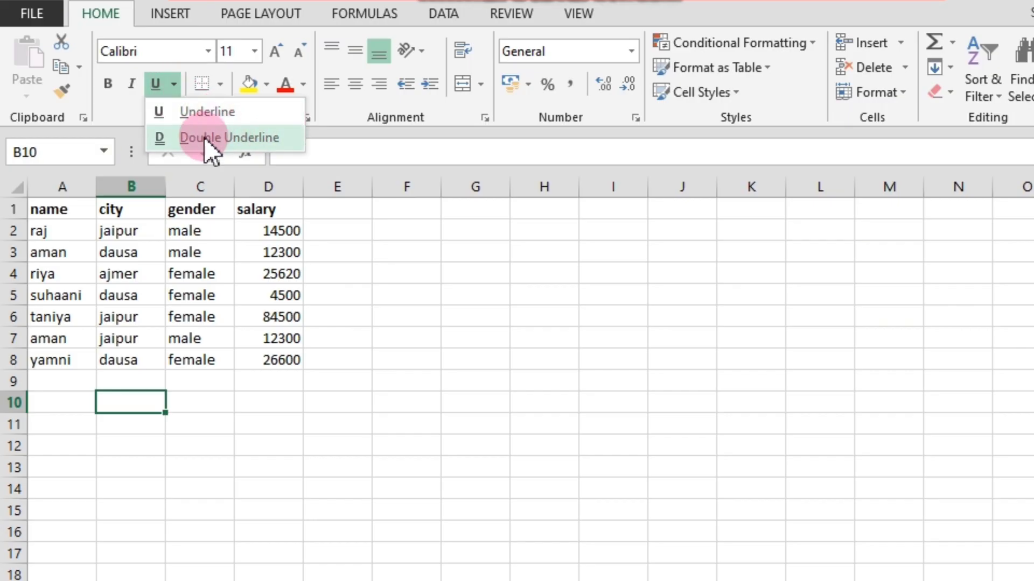
pyautogui.click(364, 310)
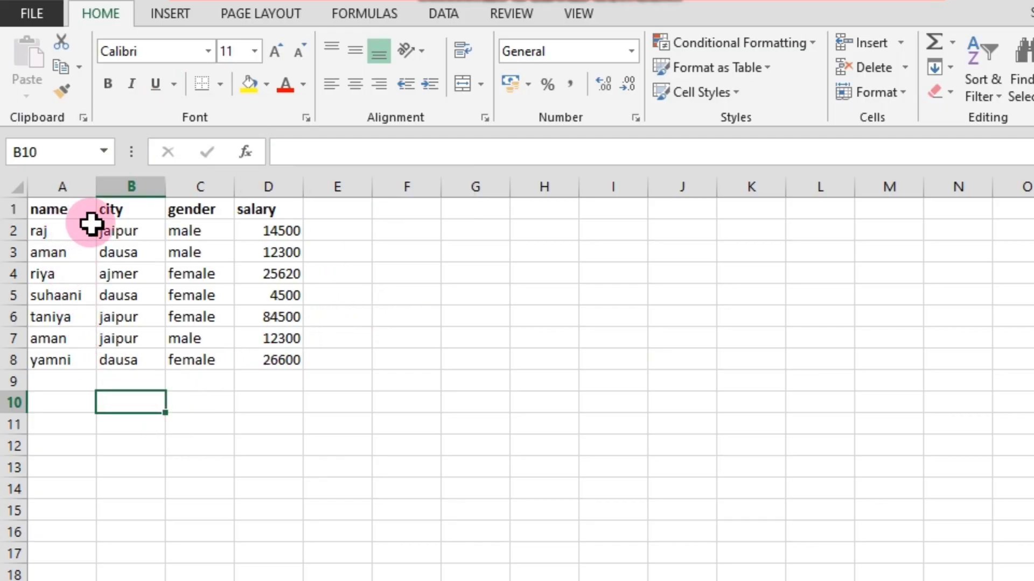
# Apply a single underline to the city in cell B8, then remove it.
pyautogui.click(121, 364)
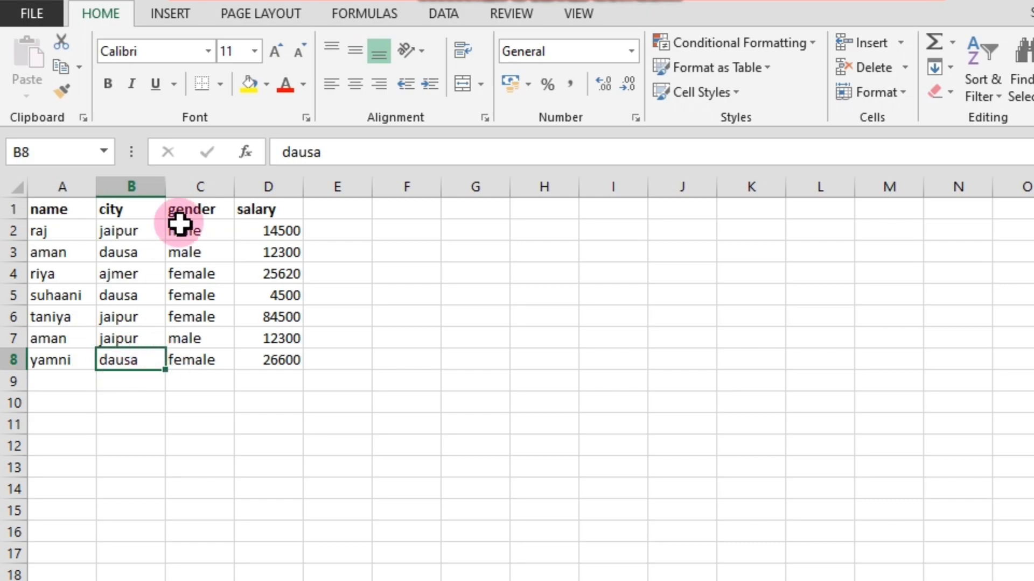
pyautogui.click(155, 85)
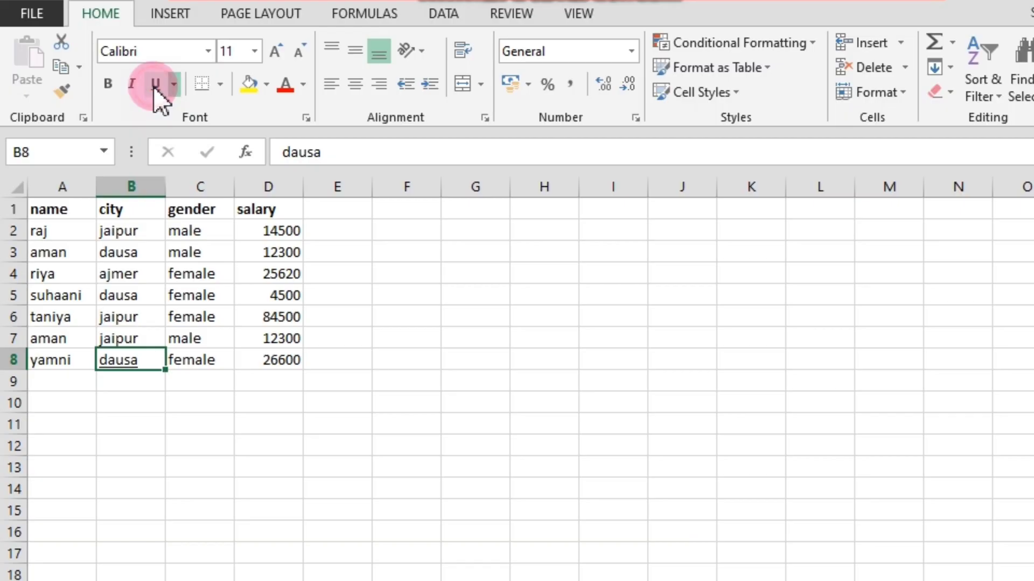
pyautogui.click(126, 403)
pyautogui.click(125, 367)
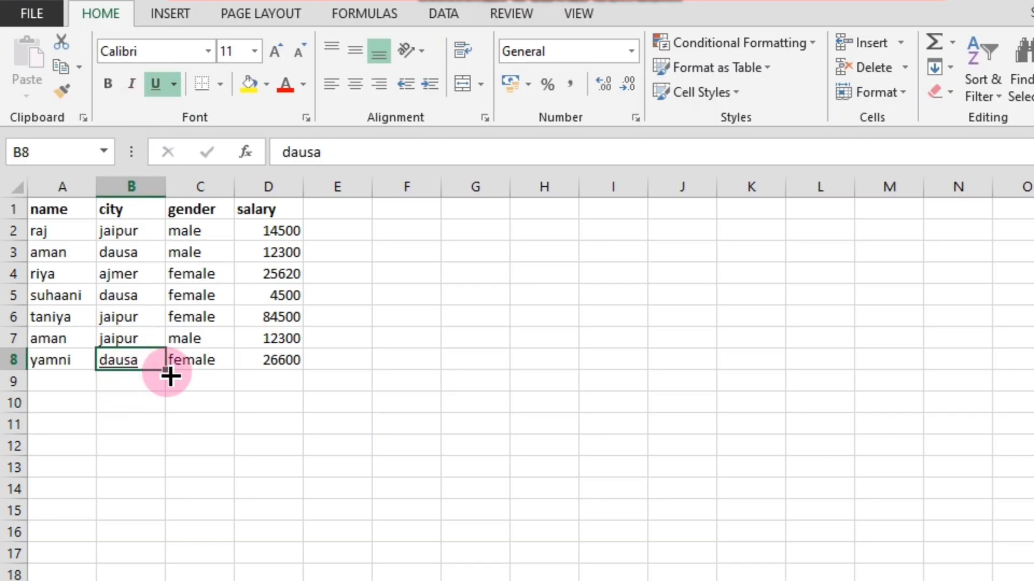
pyautogui.scroll(6, 170, 377)
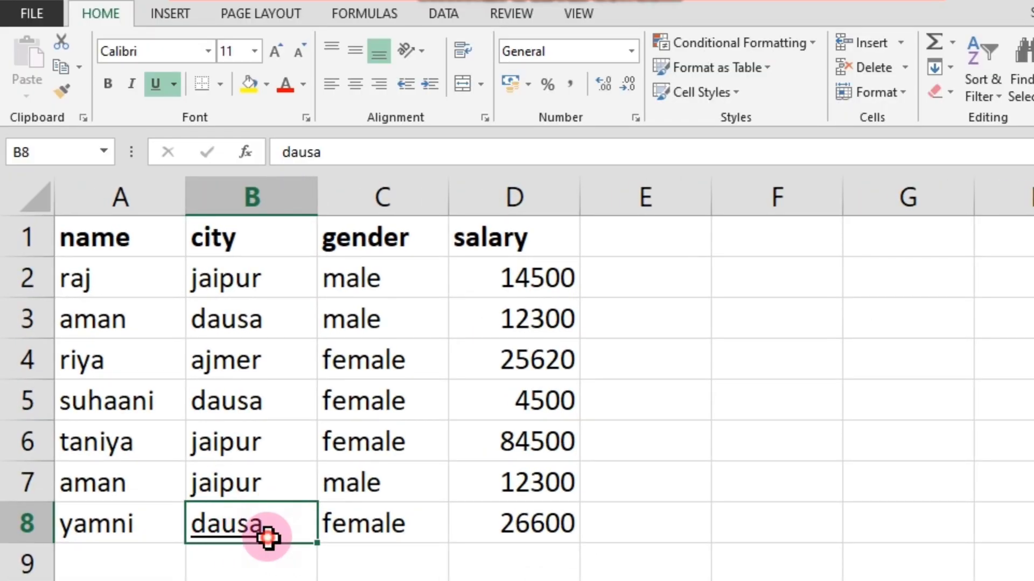
pyautogui.click(166, 83)
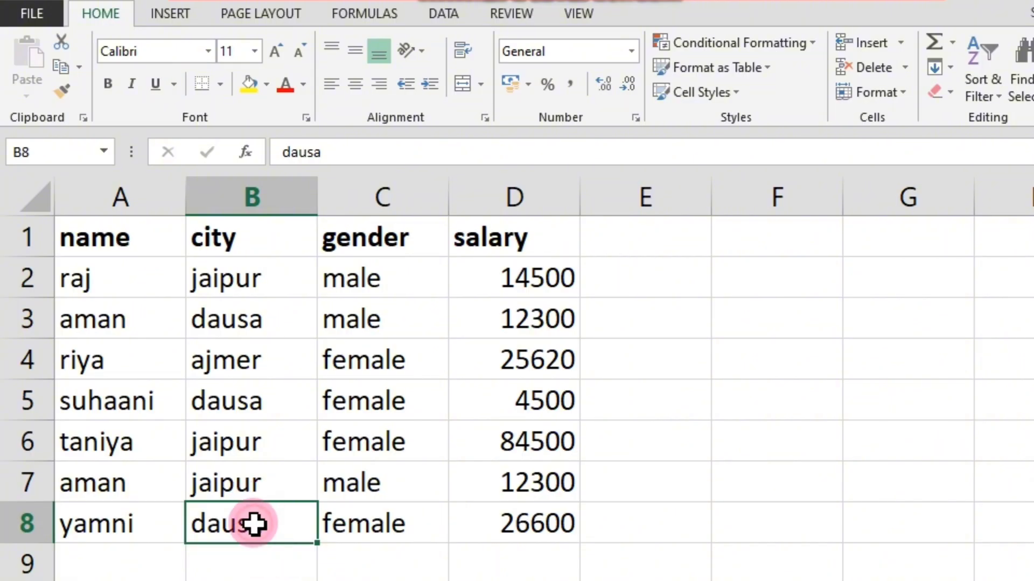
# Try a double underline on the city in cell B8 and clear it again.
pyautogui.click(174, 86)
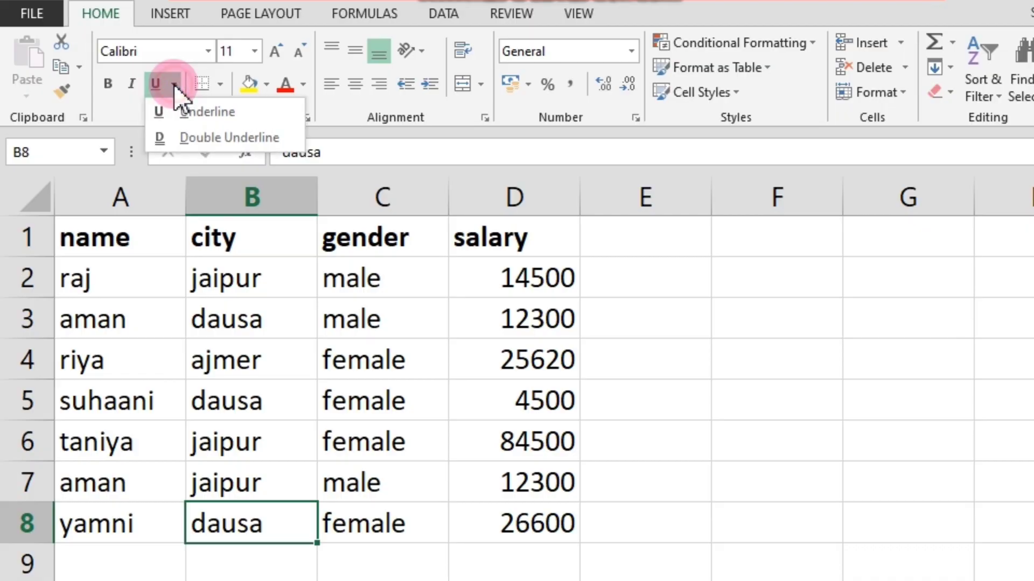
pyautogui.click(189, 139)
pyautogui.click(279, 564)
pyautogui.click(254, 523)
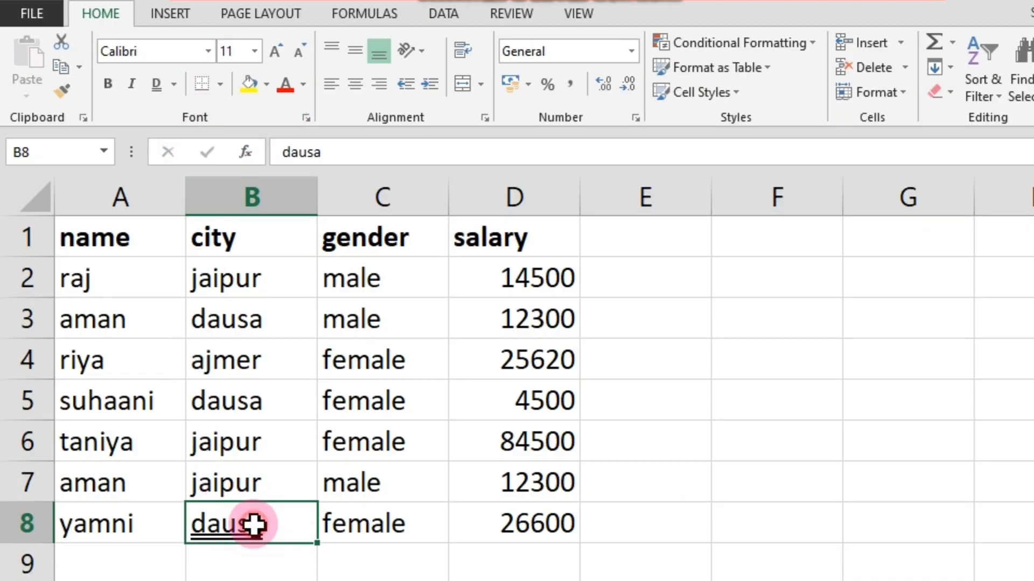
pyautogui.click(175, 85)
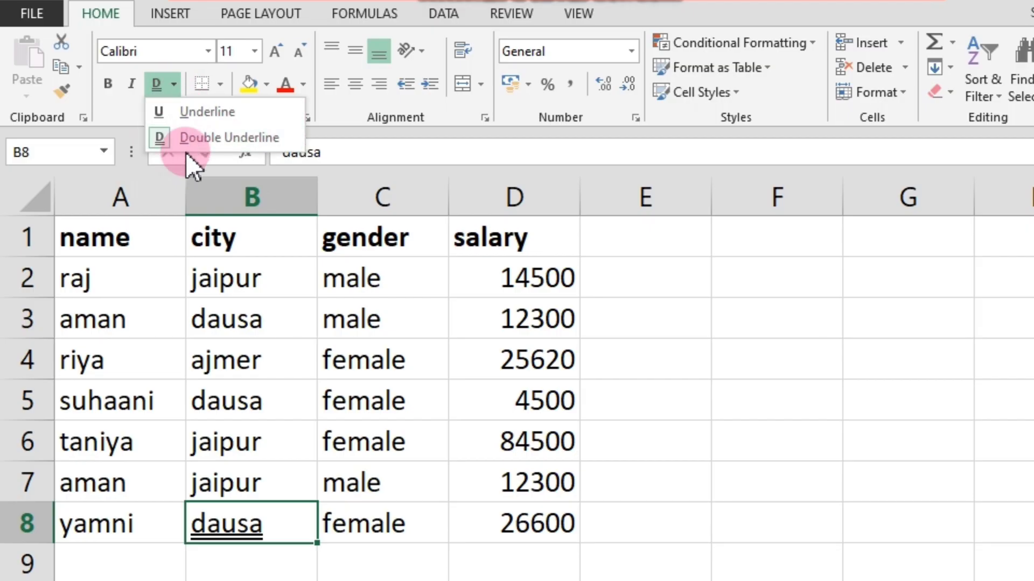
pyautogui.click(162, 83)
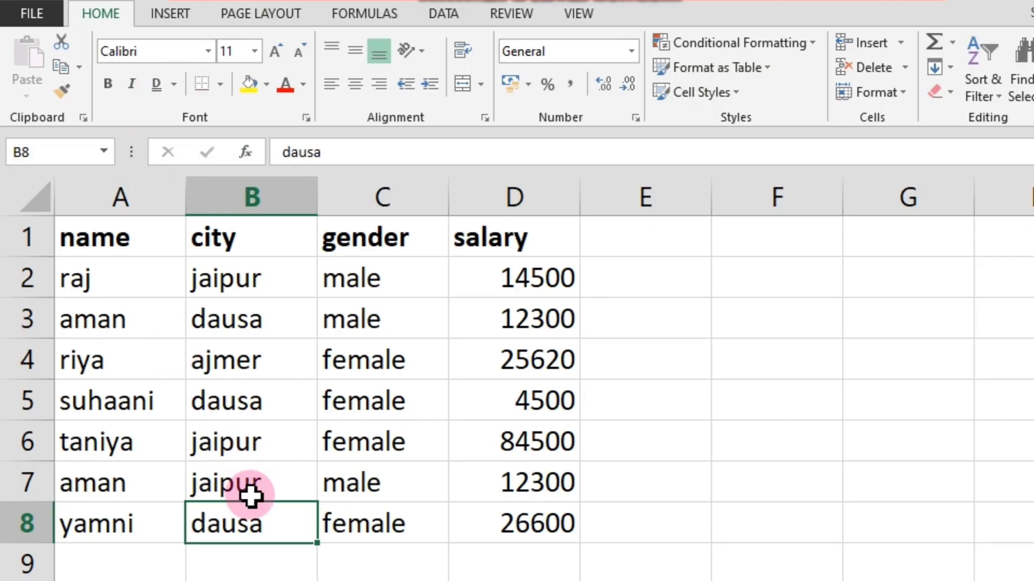
# Apply a double underline to the city in cell B8.
pyautogui.click(175, 85)
pyautogui.click(187, 138)
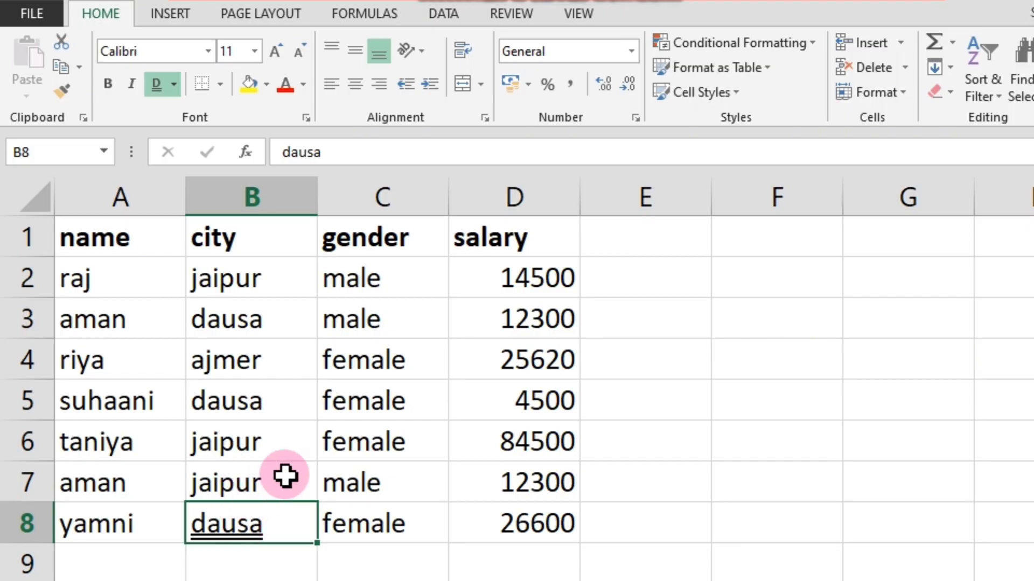
pyautogui.click(279, 429)
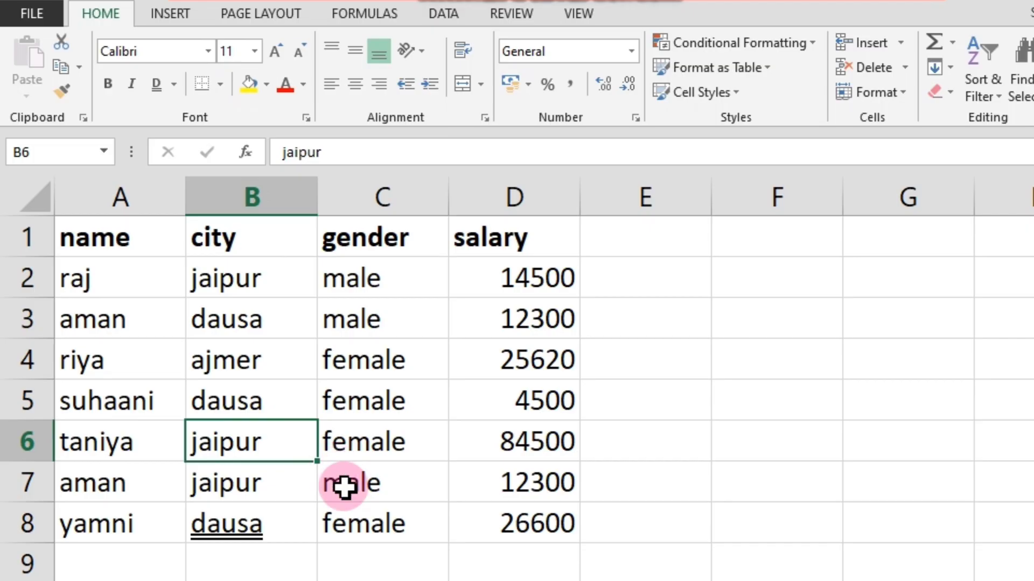
# Launch Word through the Run dialog and create a blank document.
pyautogui.press('super+r')
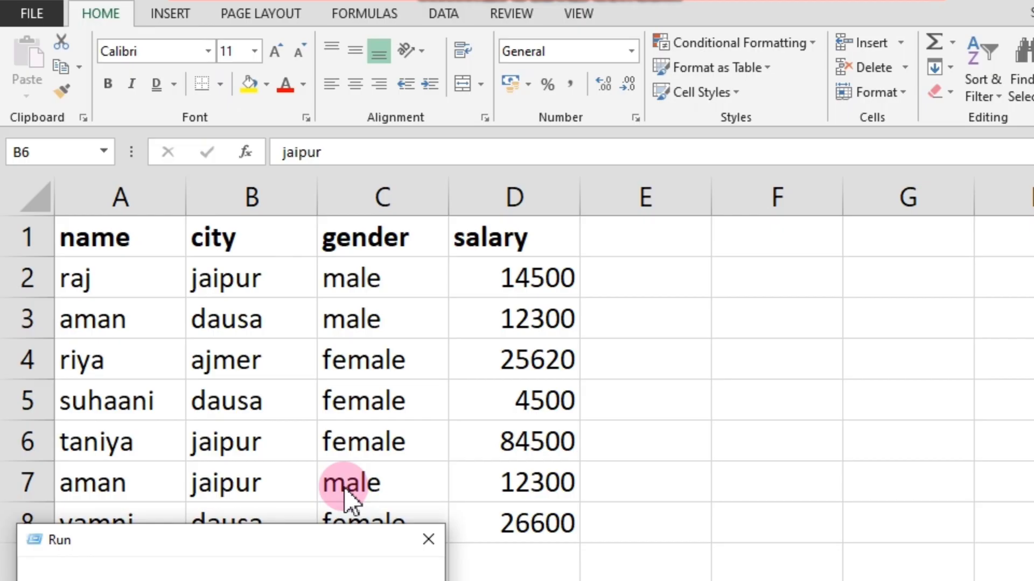
pyautogui.press('Return')
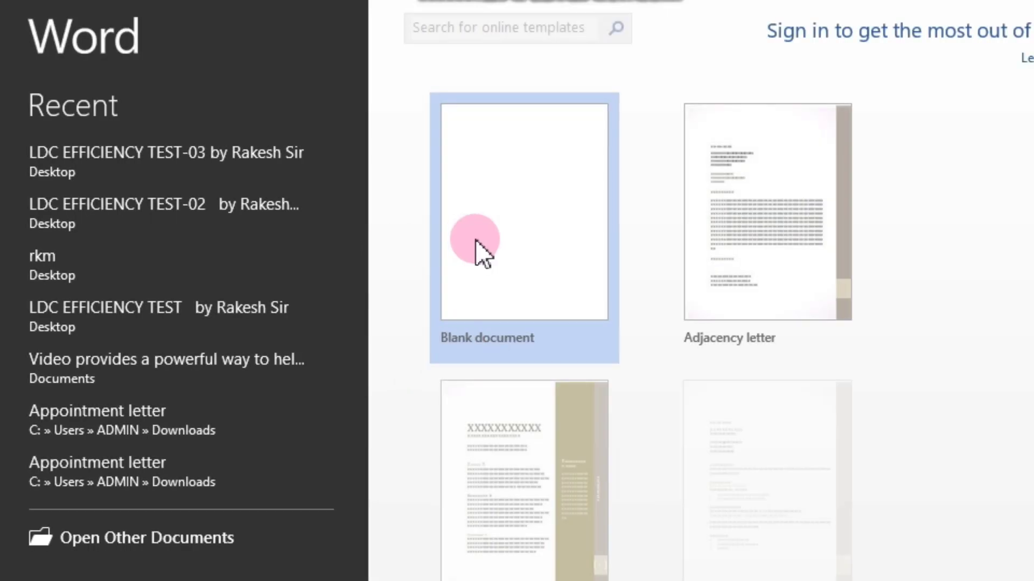
pyautogui.click(794, 130)
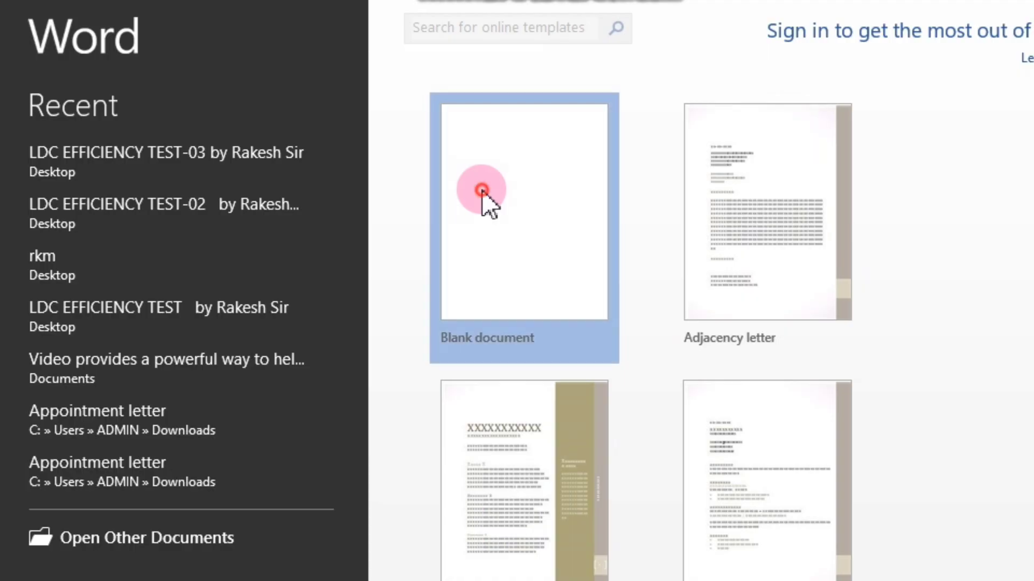
pyautogui.click(480, 194)
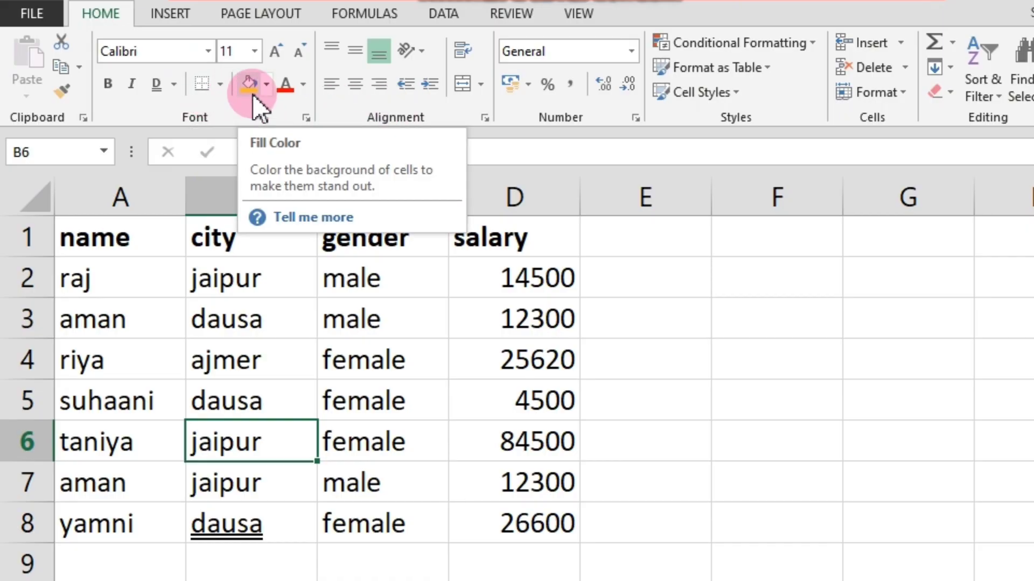
# Apply outside borders to the city in cell B2.
pyautogui.click(221, 86)
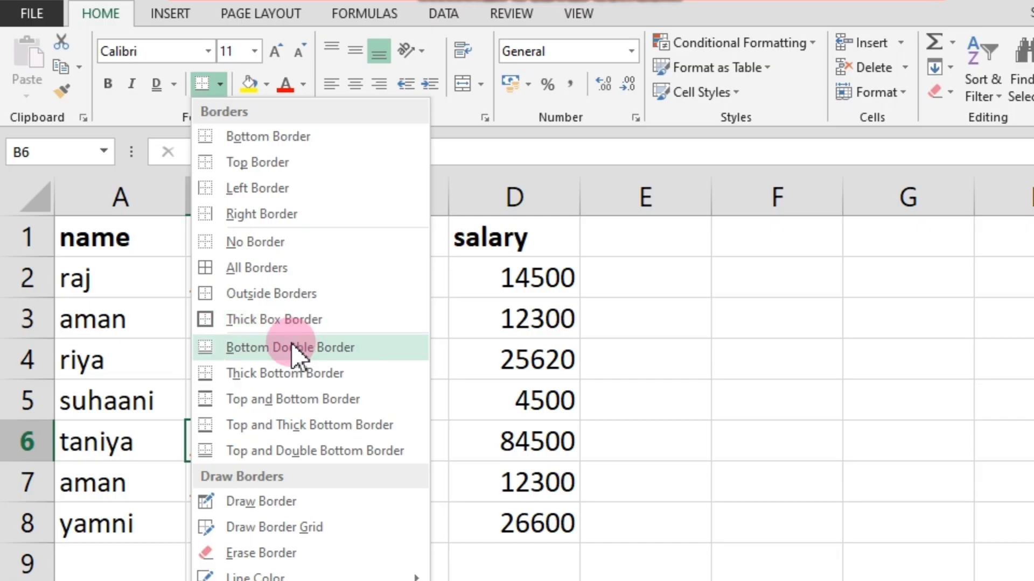
pyautogui.click(646, 315)
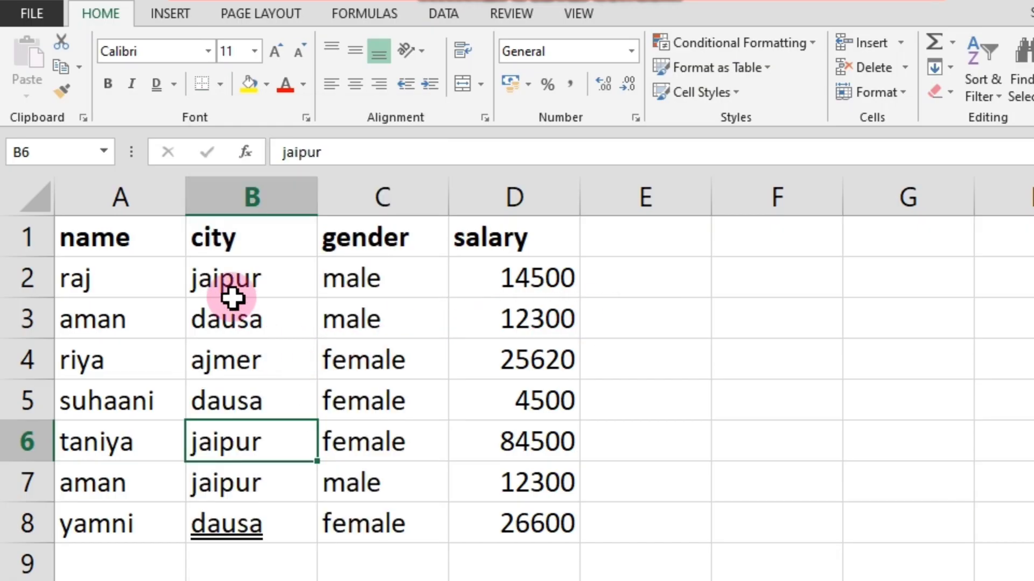
pyautogui.click(225, 279)
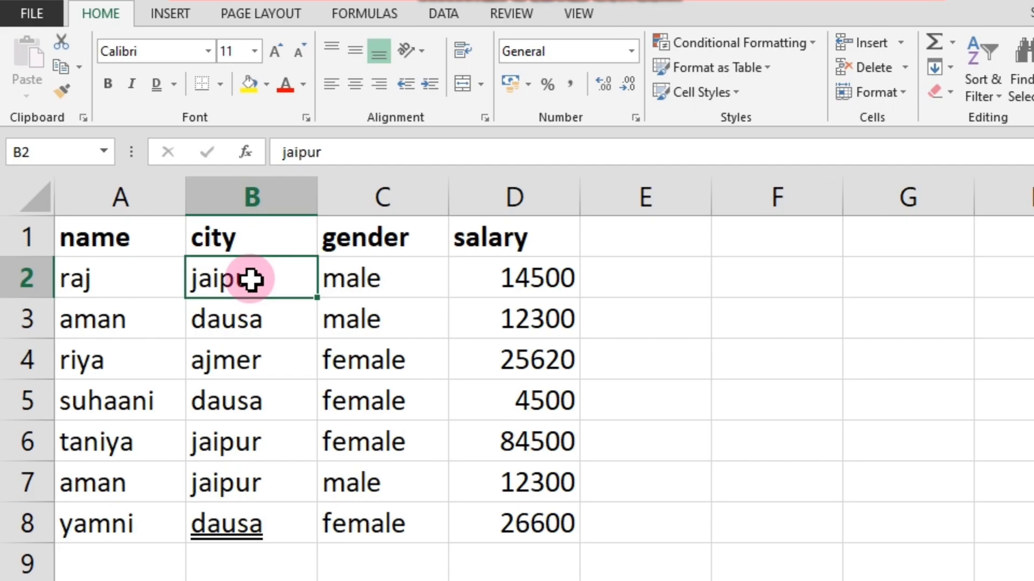
pyautogui.click(219, 86)
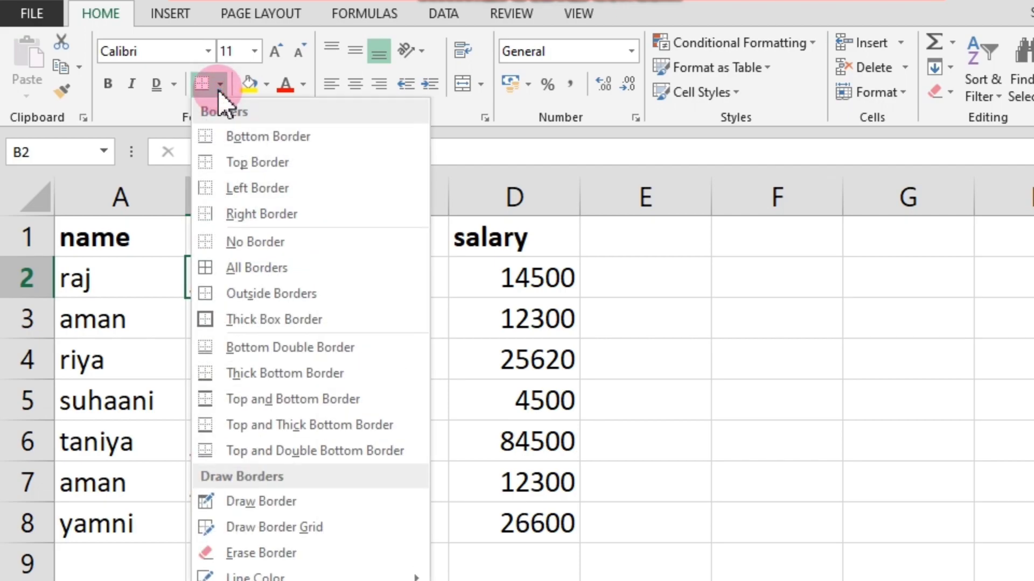
pyautogui.click(253, 295)
pyautogui.click(281, 395)
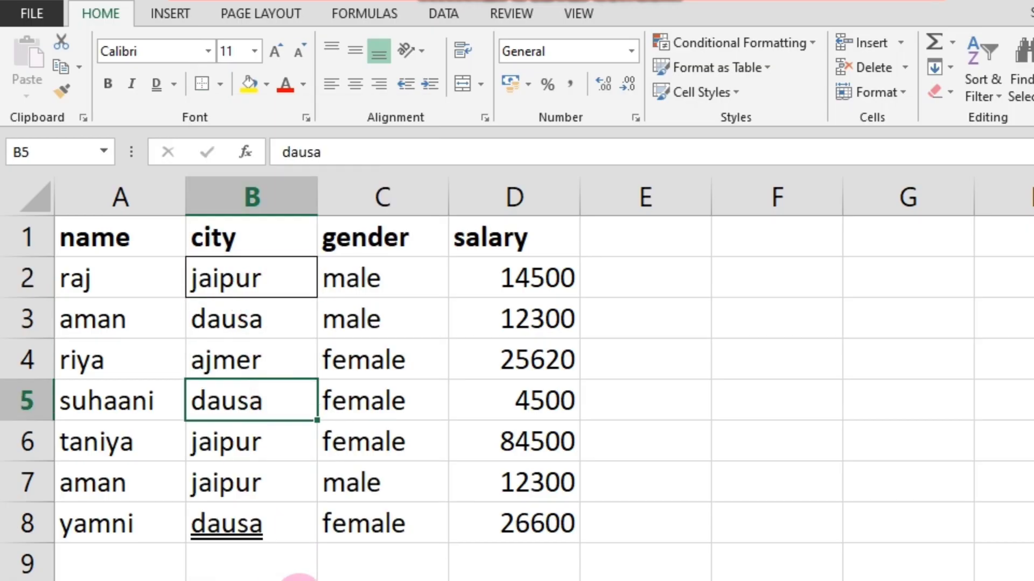
pyautogui.click(299, 580)
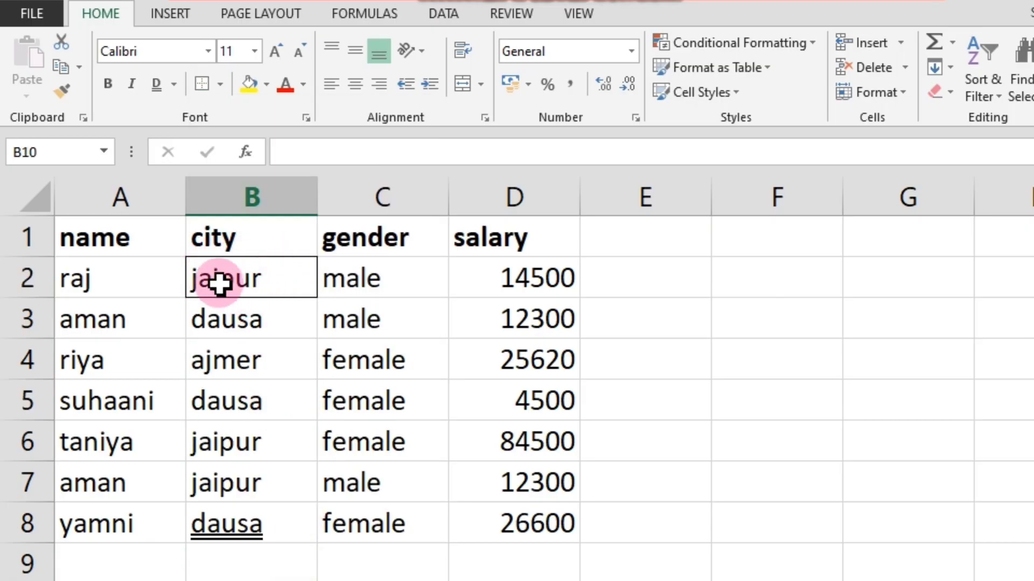
# Remove all borders from cell B2.
pyautogui.click(244, 276)
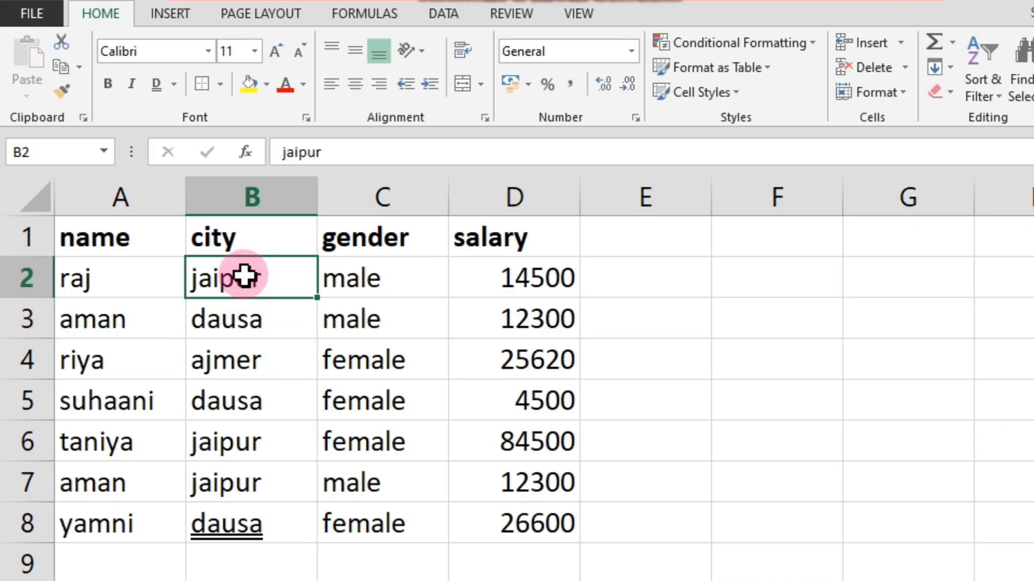
pyautogui.click(220, 83)
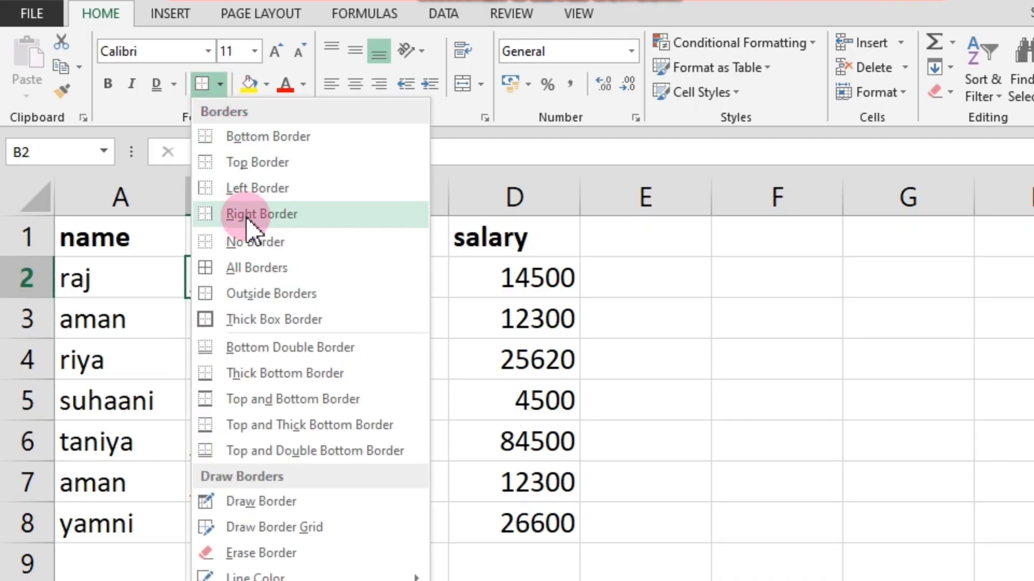
pyautogui.click(253, 240)
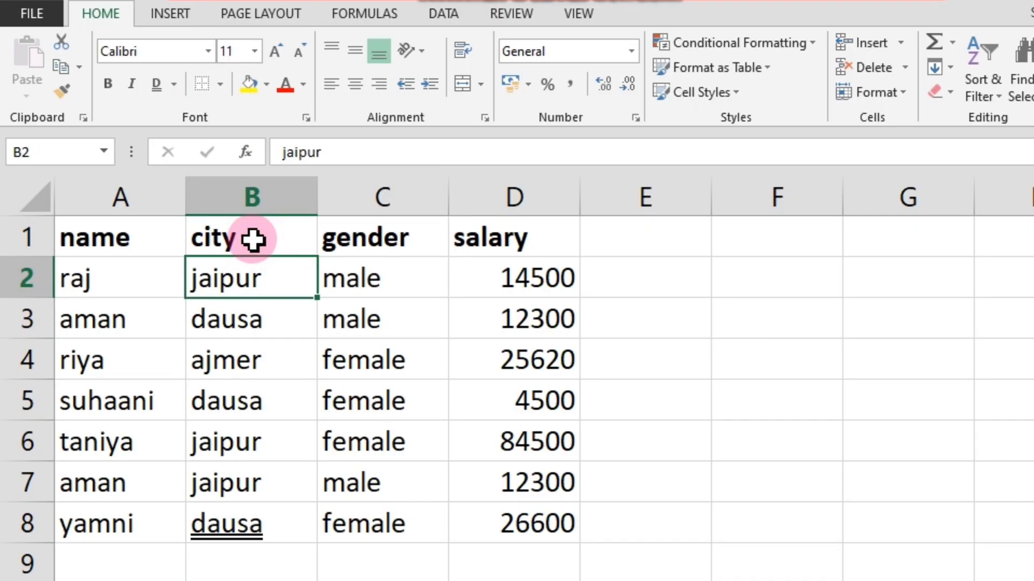
pyautogui.click(220, 83)
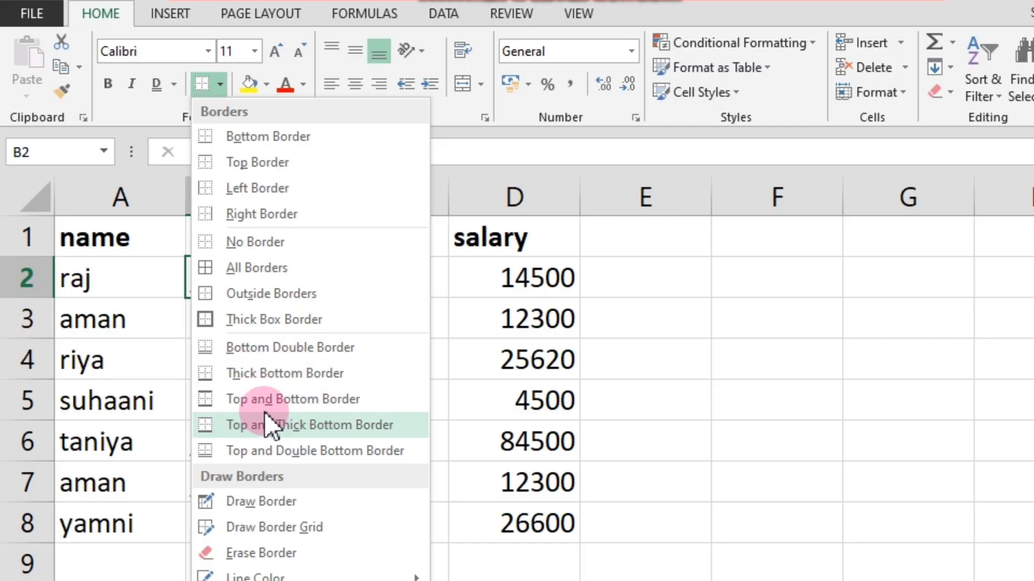
pyautogui.click(618, 385)
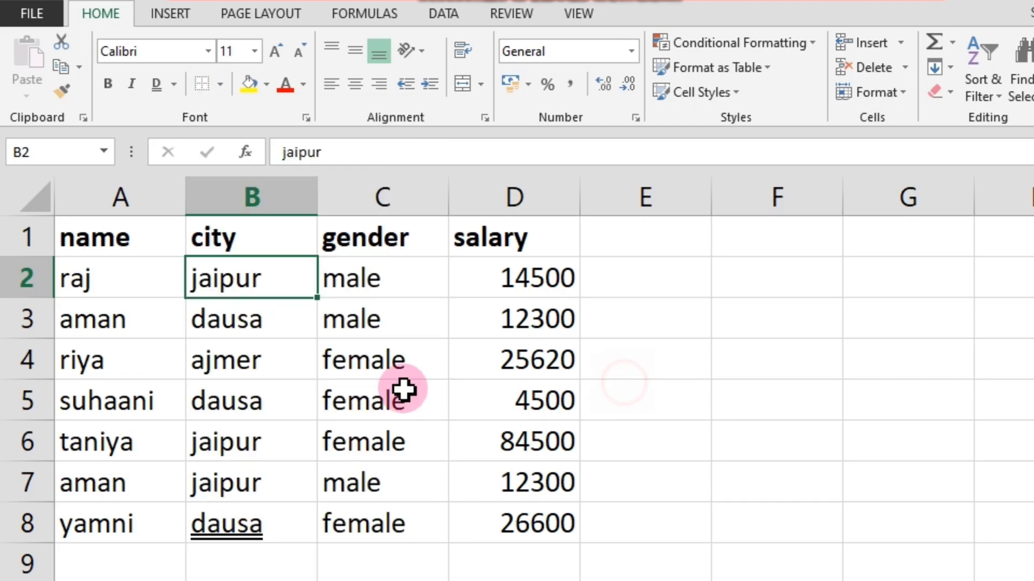
pyautogui.click(249, 323)
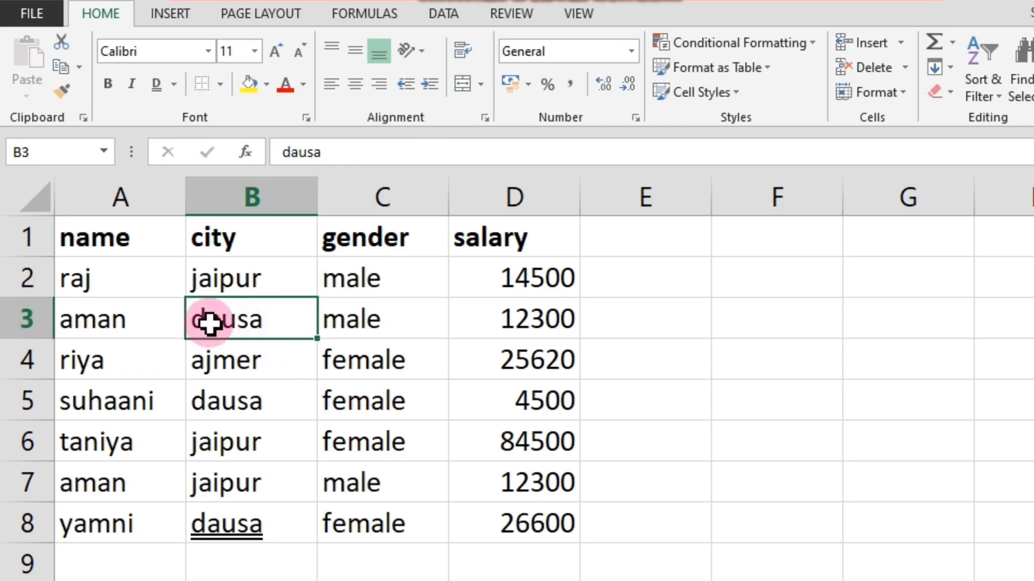
pyautogui.click(284, 369)
pyautogui.click(260, 327)
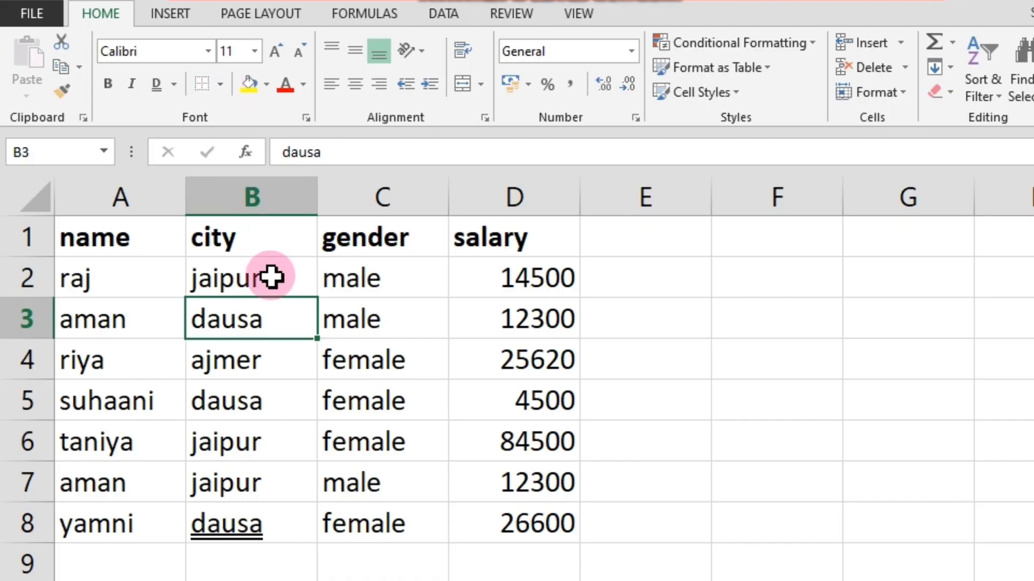
pyautogui.click(274, 388)
pyautogui.click(203, 318)
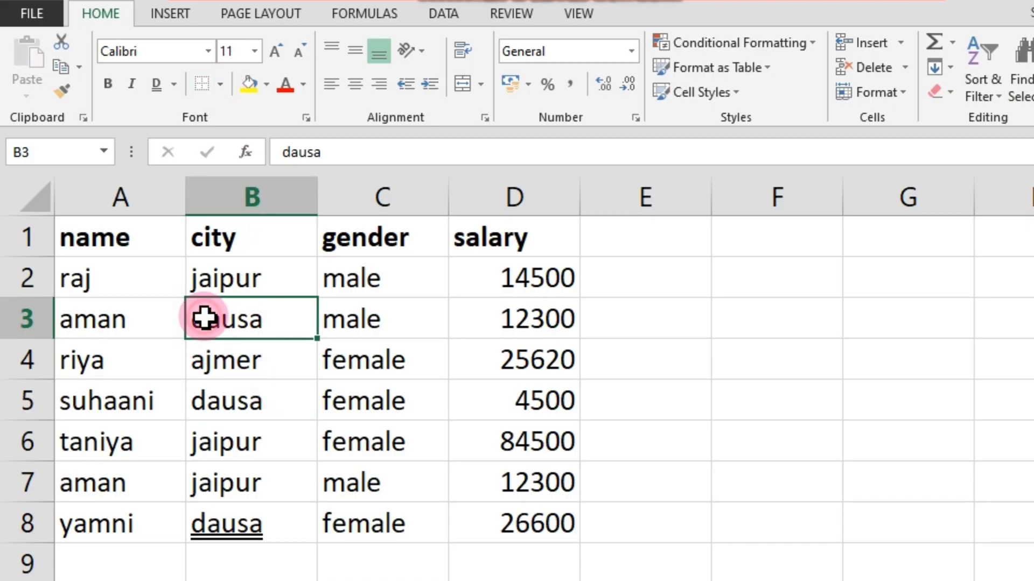
pyautogui.click(289, 357)
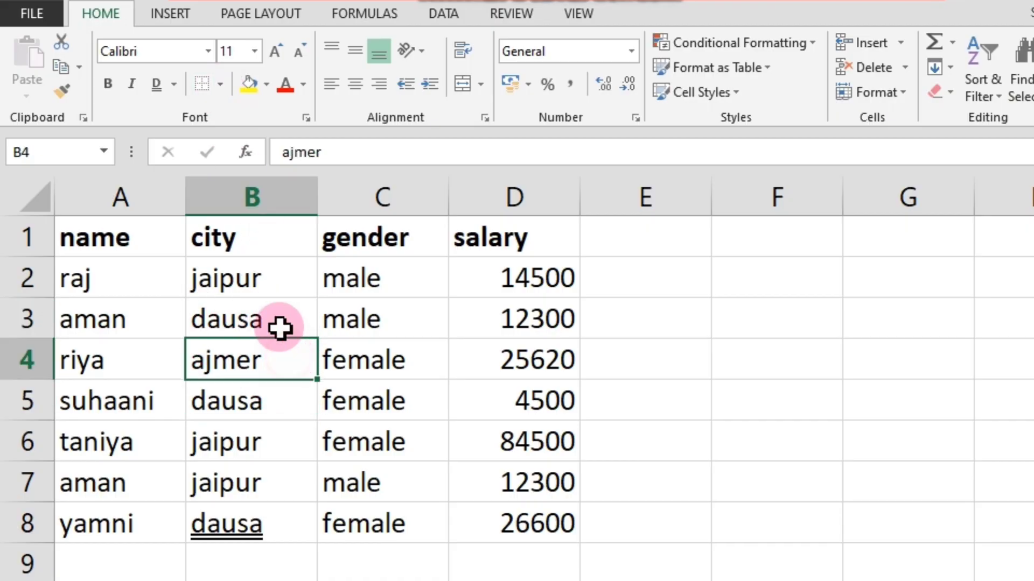
# Apply a bottom double border to the city in cell B3.
pyautogui.click(273, 321)
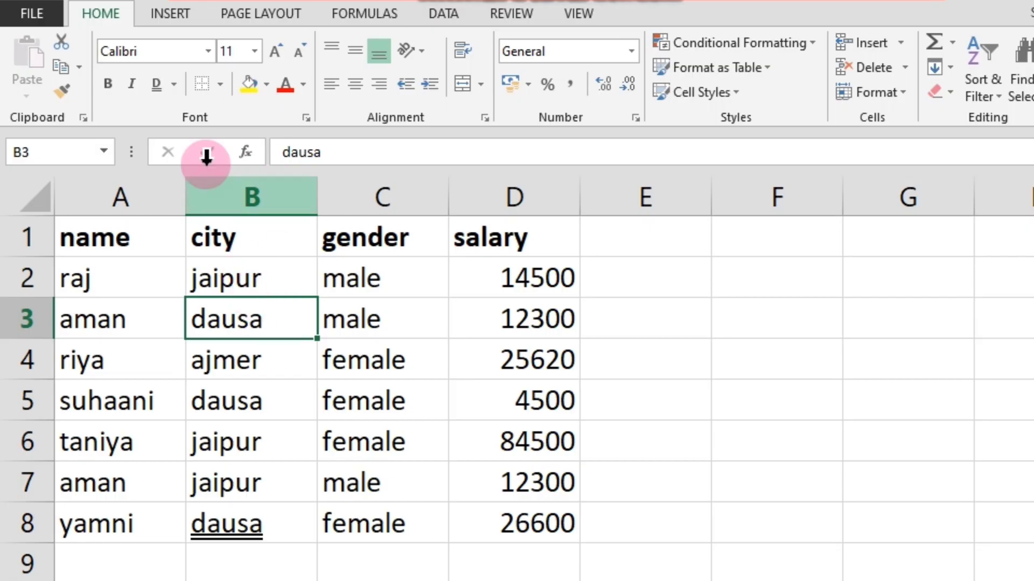
pyautogui.click(220, 85)
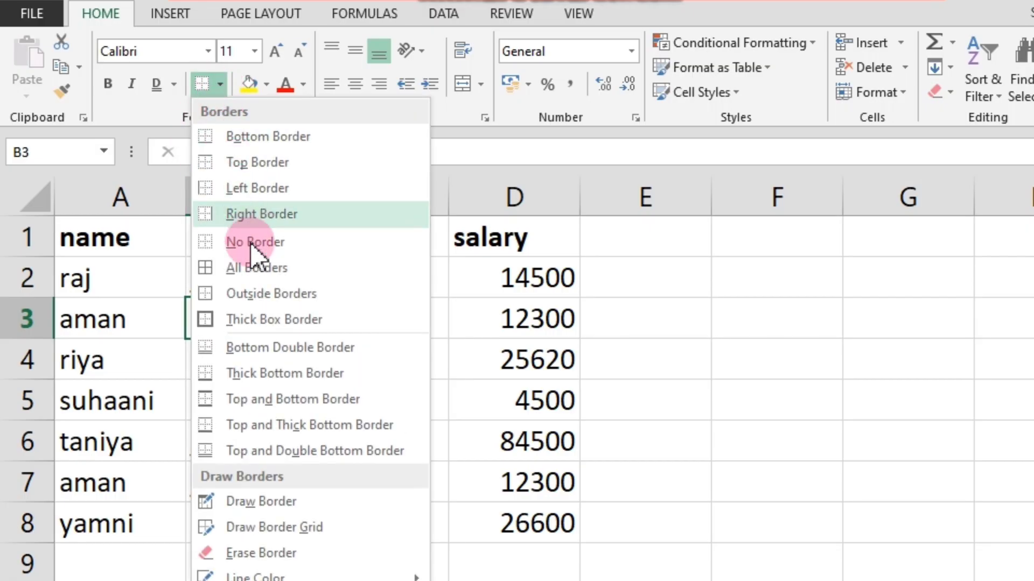
pyautogui.click(285, 347)
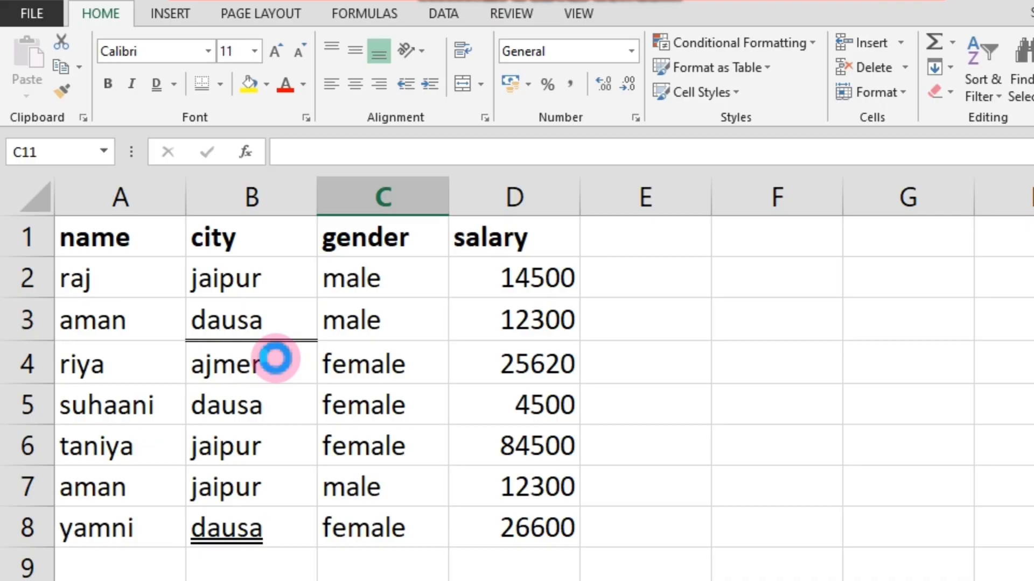
pyautogui.scroll(-5, 275, 358)
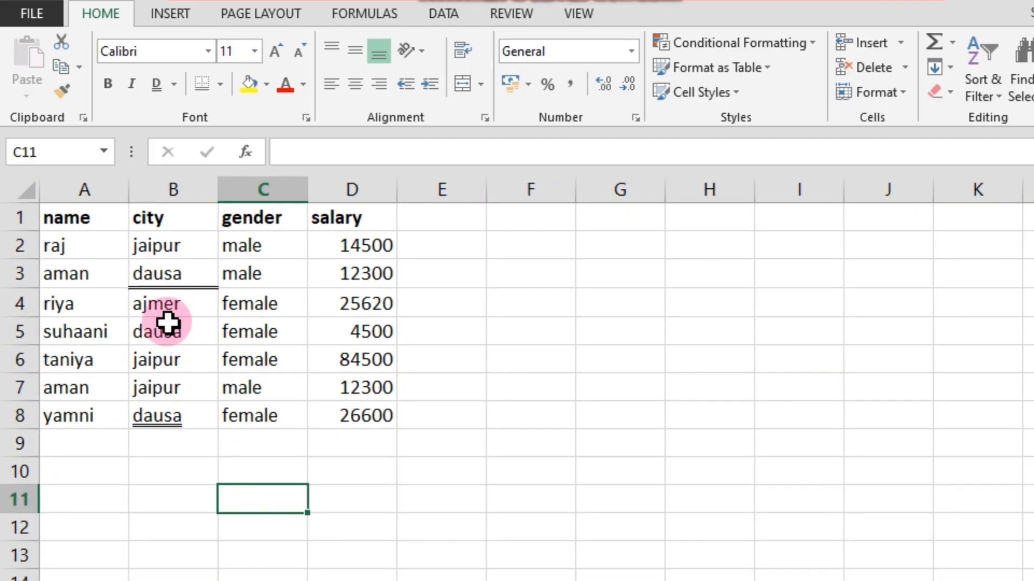
pyautogui.scroll(-2, 201, 339)
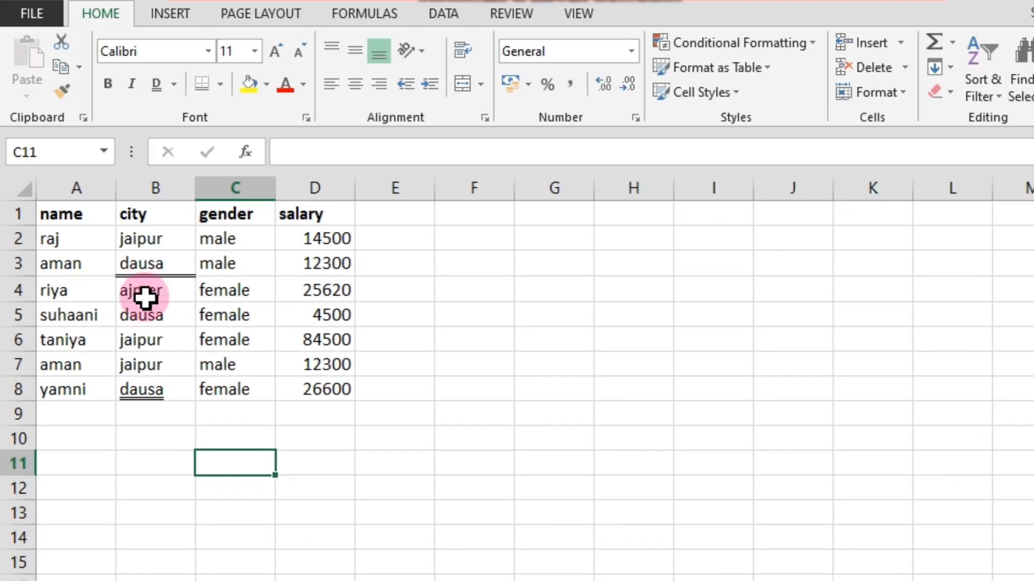
pyautogui.click(162, 266)
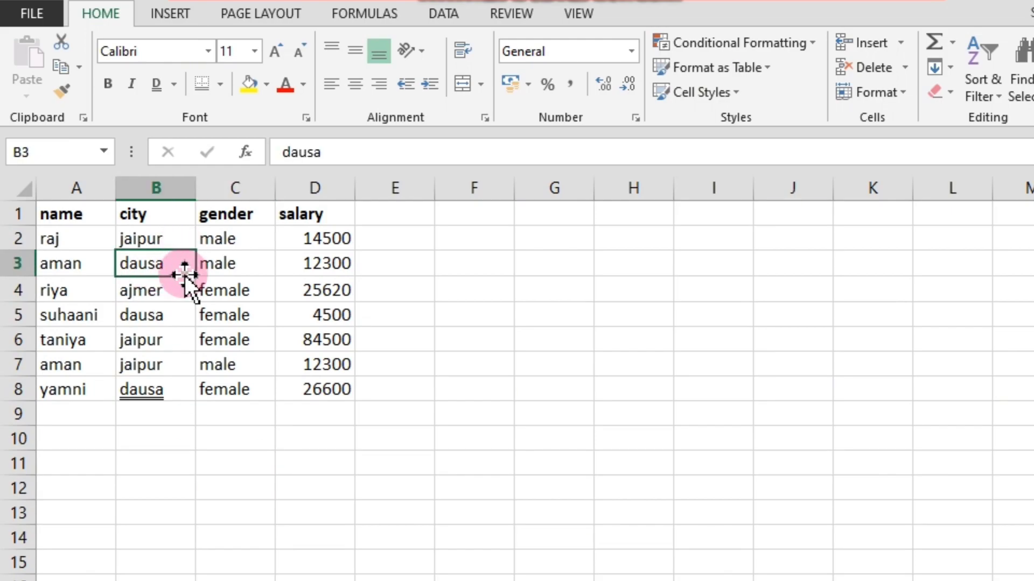
pyautogui.click(221, 85)
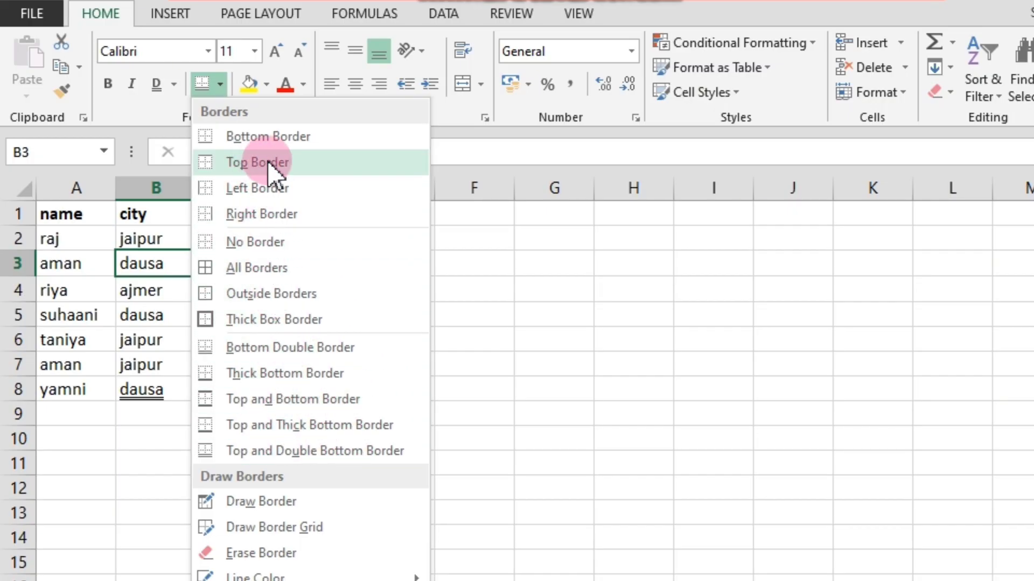
pyautogui.click(437, 253)
pyautogui.click(256, 437)
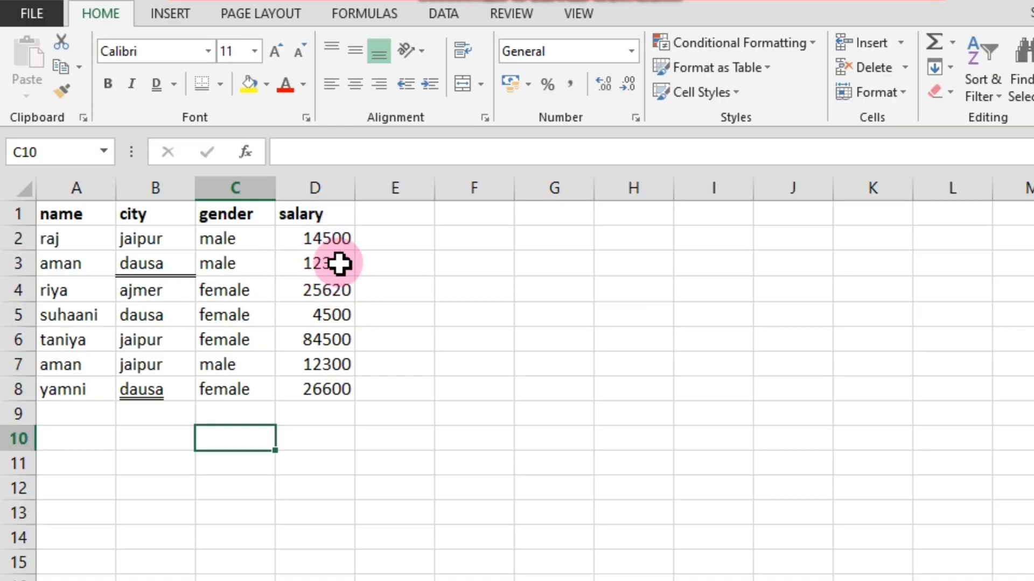
# Add a single bottom border to the salary range D2:D8.
pyautogui.moveTo(330, 238); pyautogui.dragTo(336, 395)
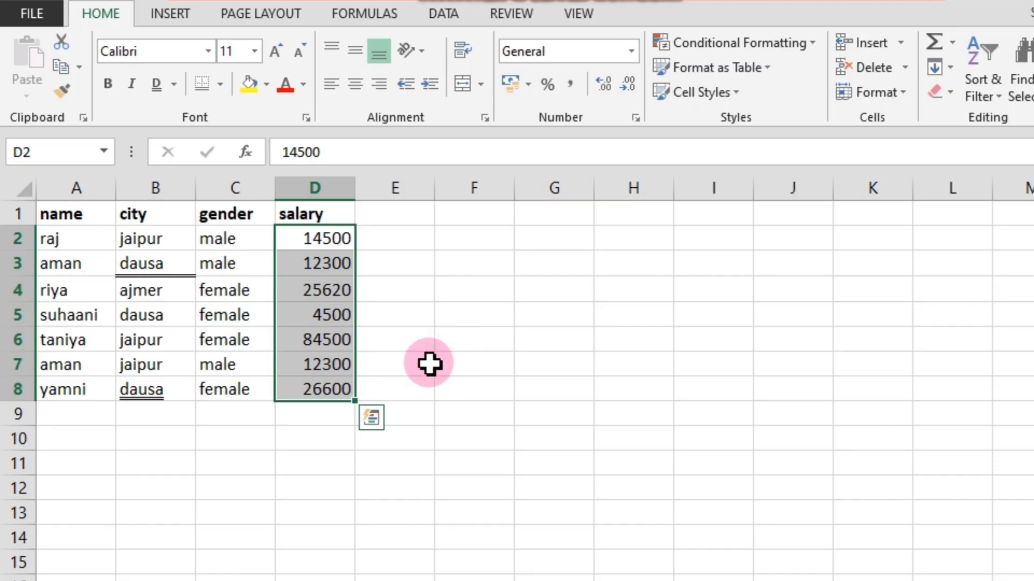
pyautogui.click(218, 83)
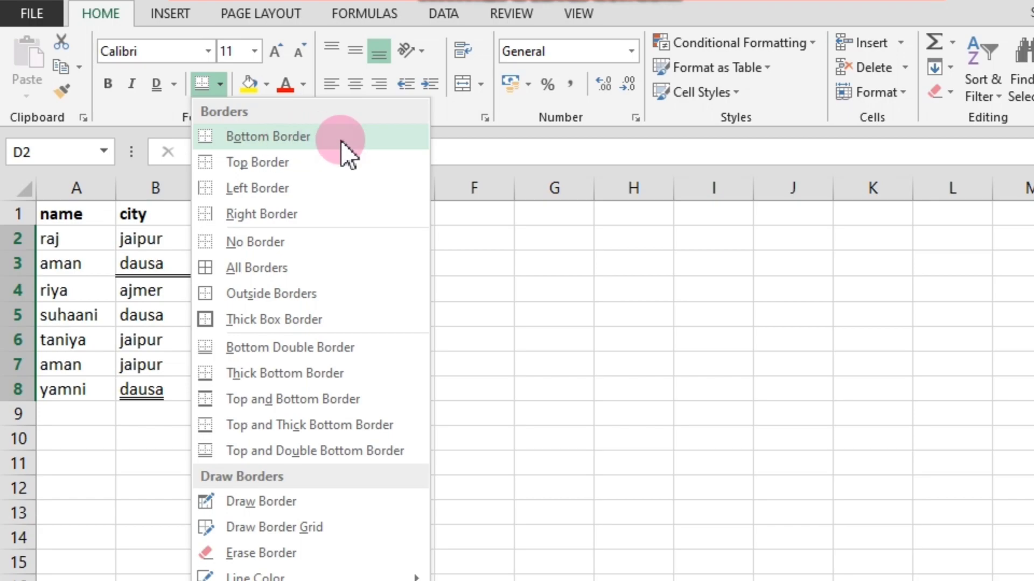
pyautogui.click(259, 134)
pyautogui.click(397, 341)
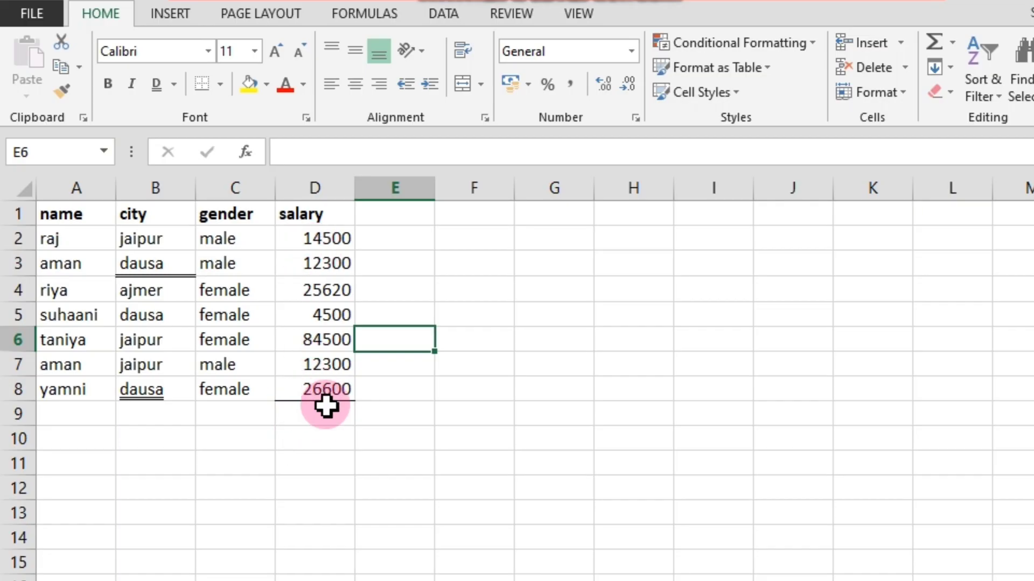
pyautogui.doubleClick(380, 349)
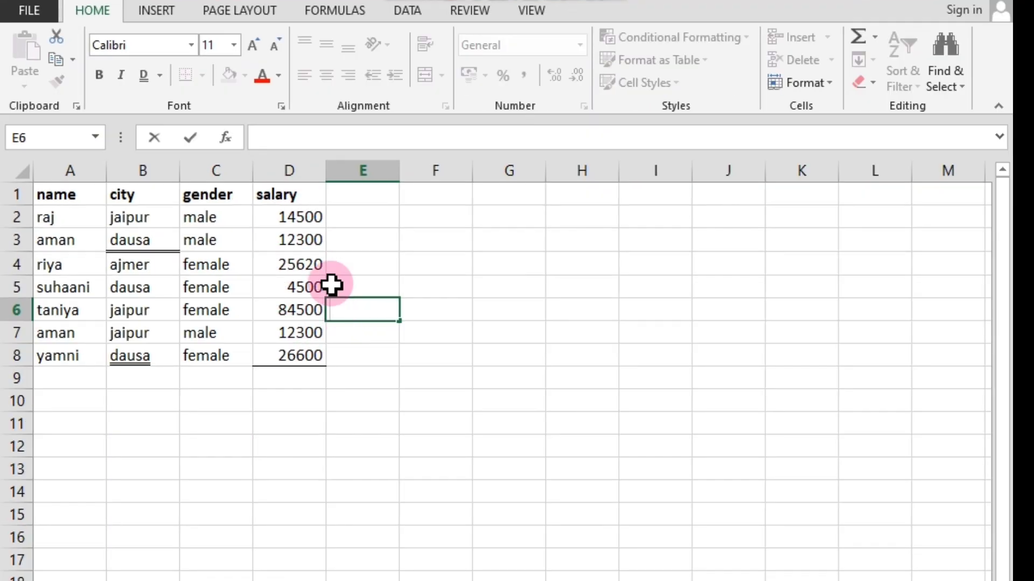
pyautogui.moveTo(290, 215); pyautogui.dragTo(288, 356)
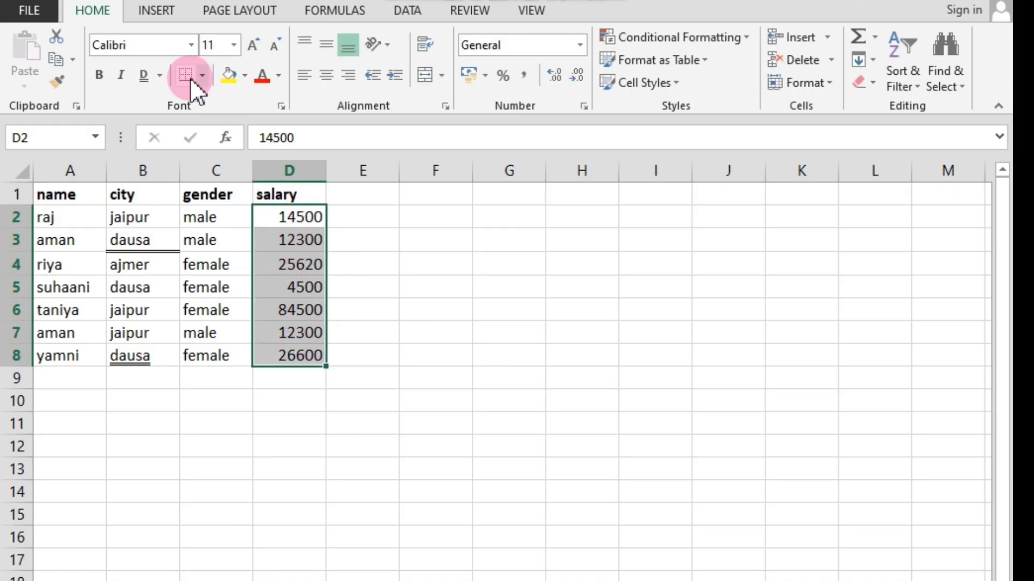
pyautogui.click(383, 244)
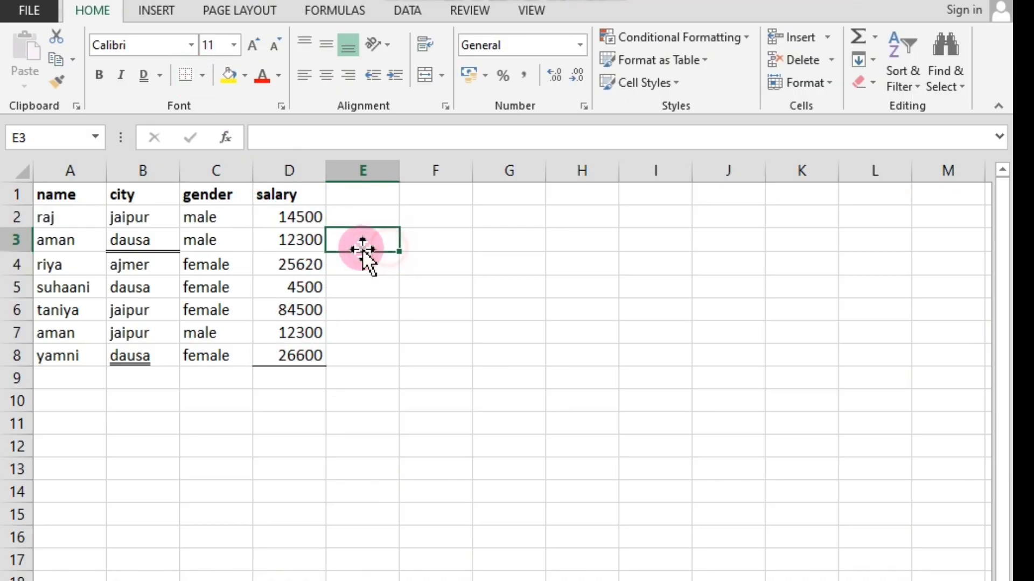
# Add a bottom border to the first salary value in cell D2.
pyautogui.click(298, 217)
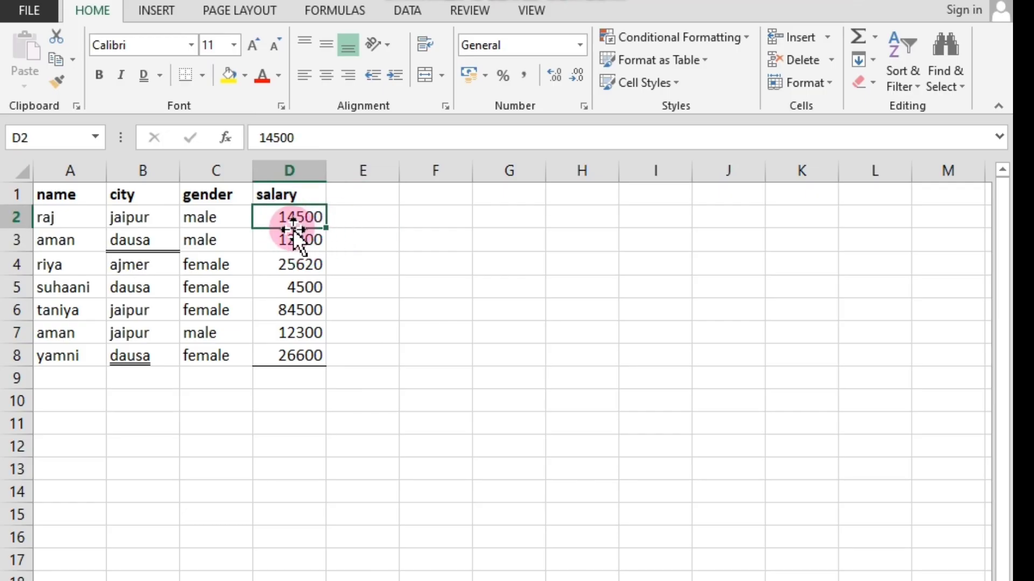
pyautogui.click(202, 75)
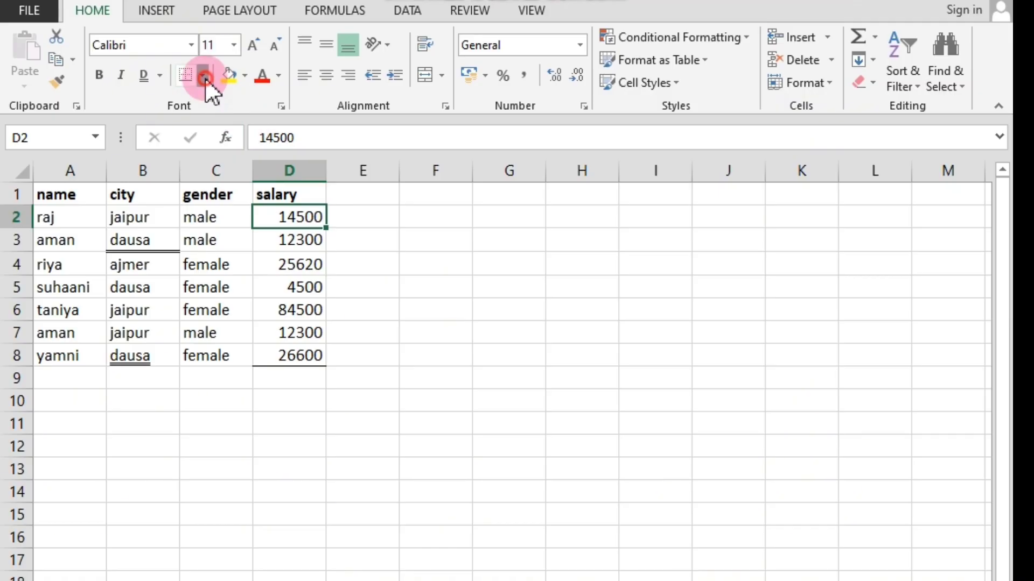
pyautogui.click(222, 122)
pyautogui.click(343, 235)
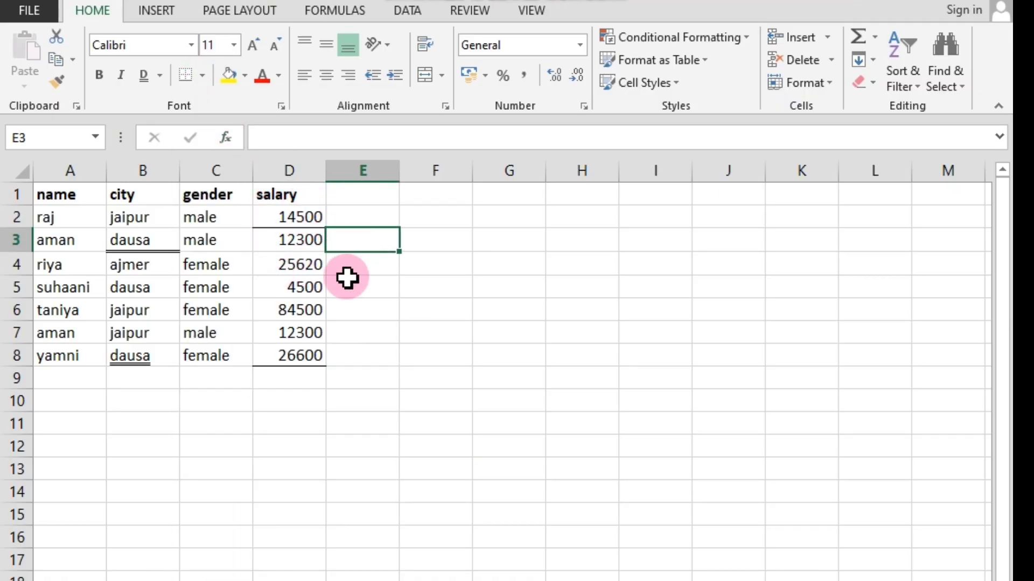
pyautogui.click(346, 311)
pyautogui.click(274, 215)
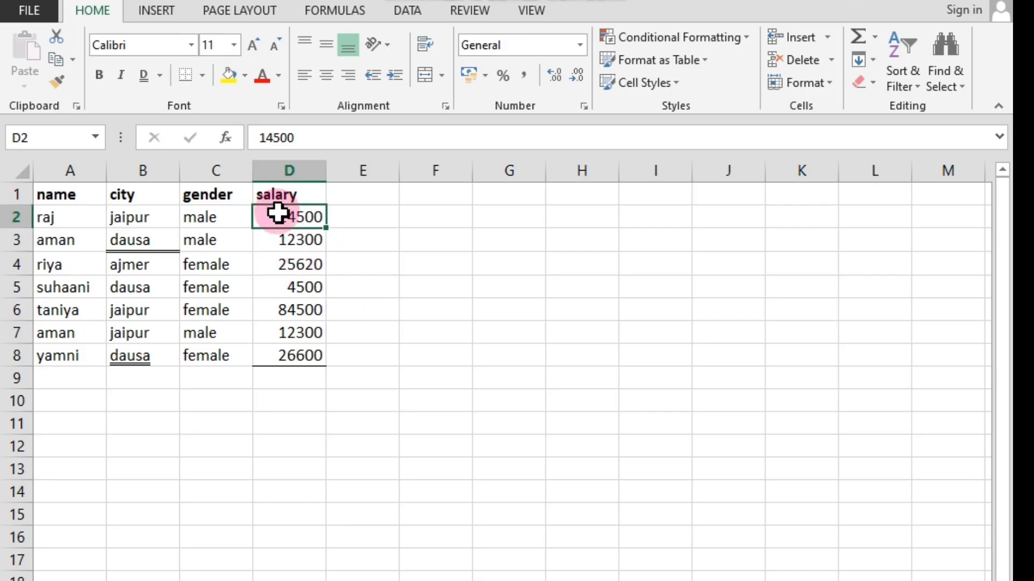
pyautogui.click(350, 240)
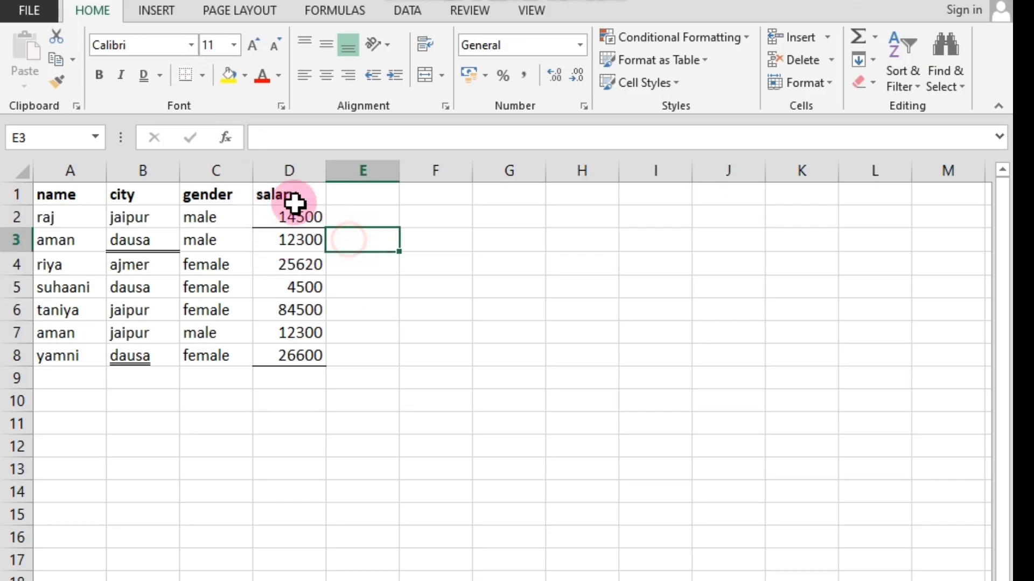
# Remove all borders from the data range A2:D8.
pyautogui.moveTo(47, 210); pyautogui.dragTo(307, 357)
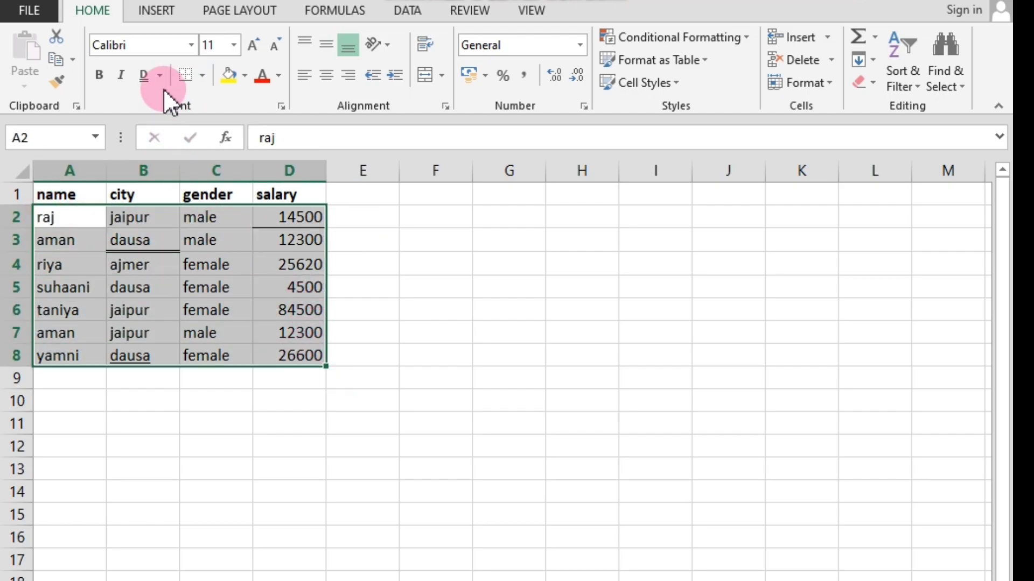
pyautogui.click(186, 77)
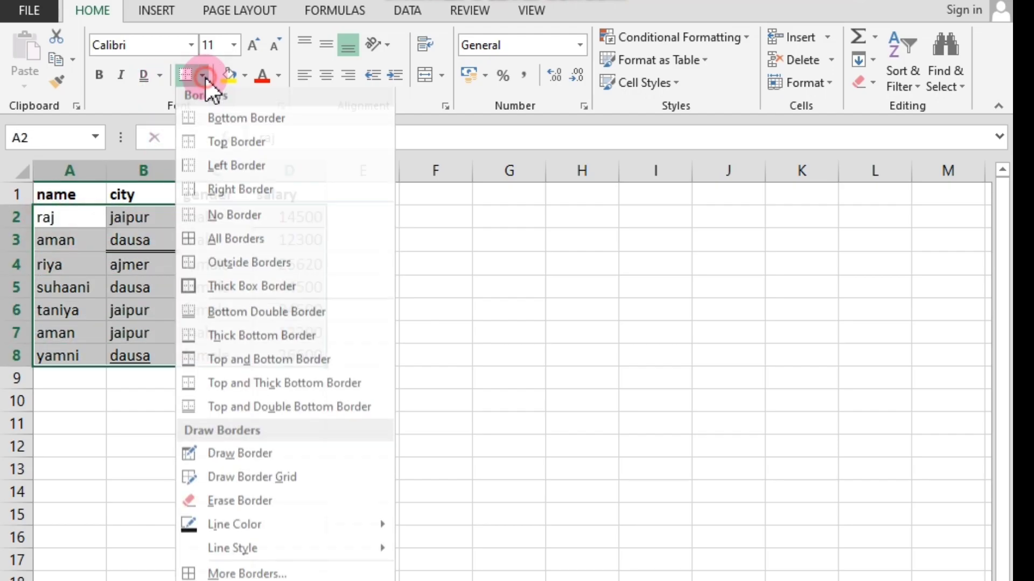
pyautogui.click(237, 228)
pyautogui.click(214, 413)
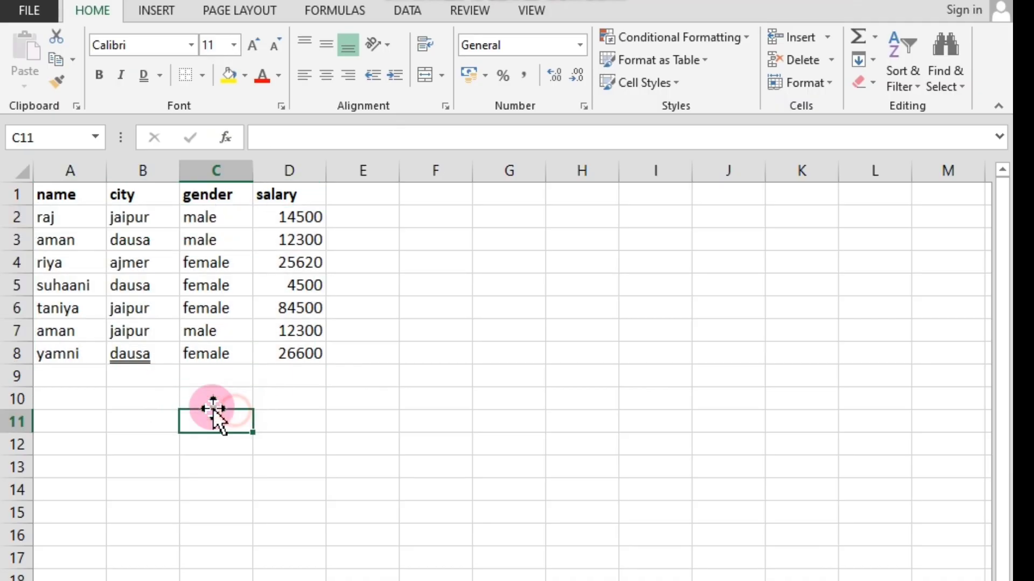
# Remove the underline from the city in cell B8.
pyautogui.click(131, 354)
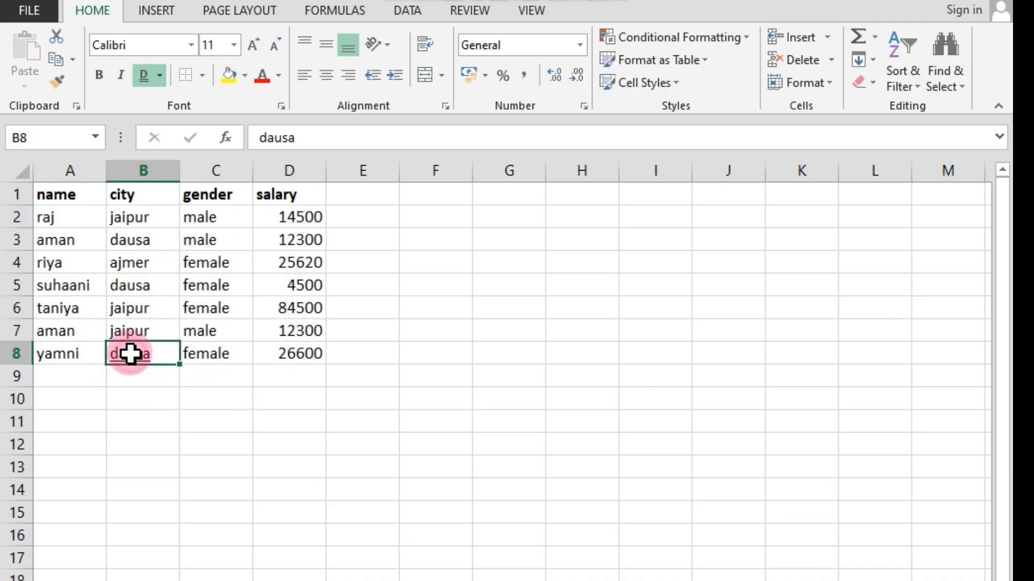
pyautogui.click(158, 75)
pyautogui.click(151, 78)
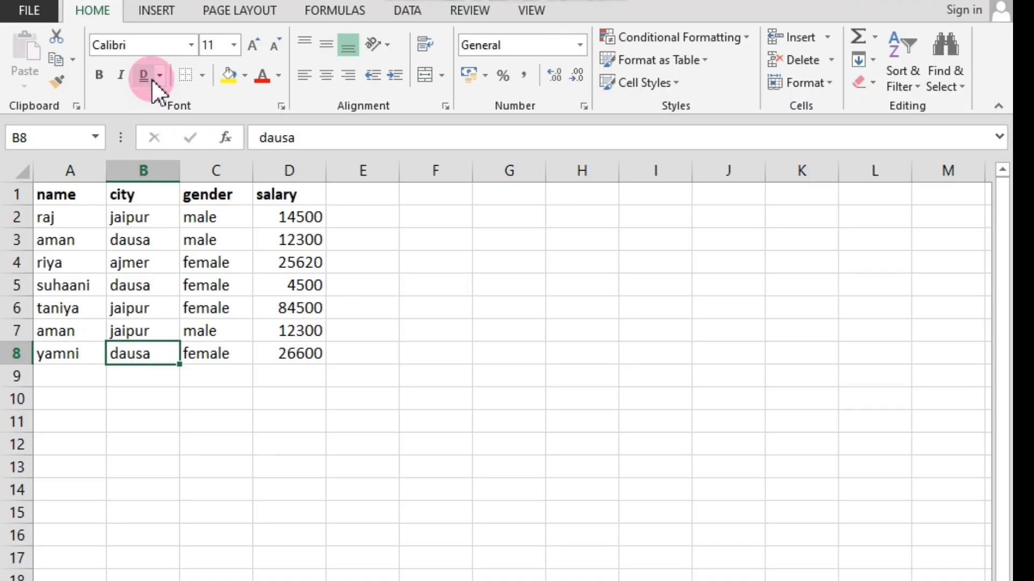
pyautogui.click(191, 454)
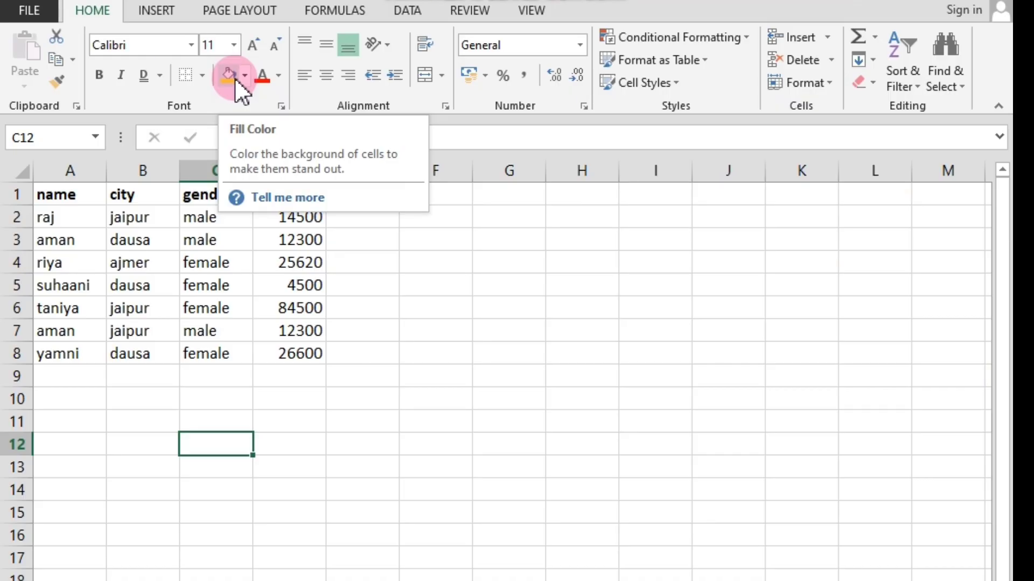
# Fill the first data row, cells A2:D2, with the standard red color.
pyautogui.click(280, 356)
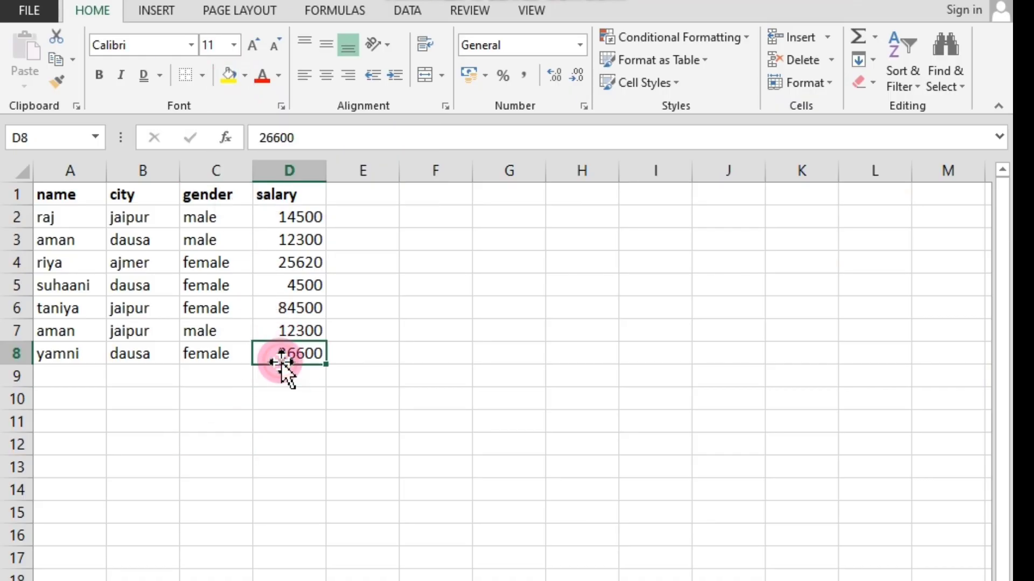
pyautogui.click(129, 308)
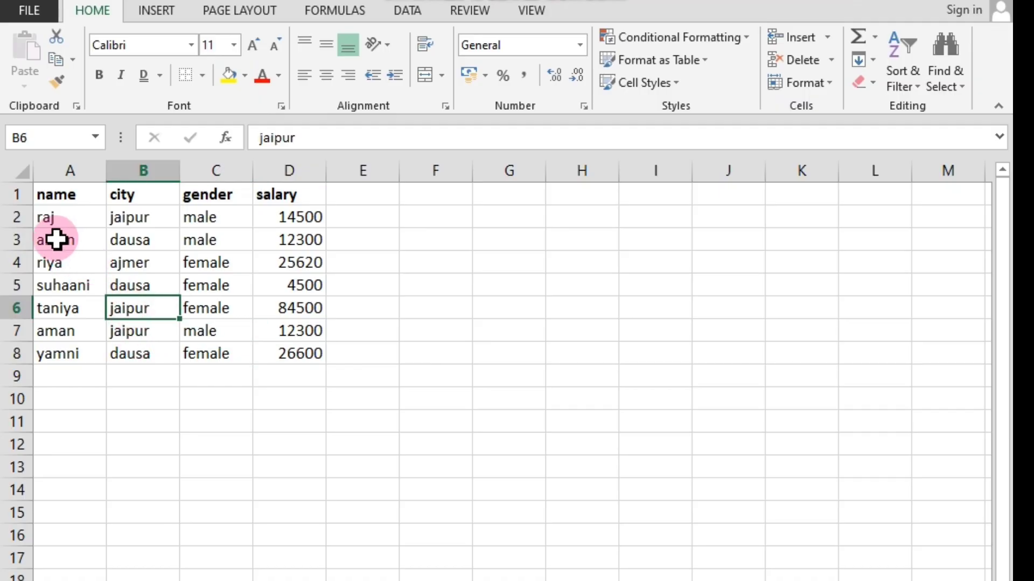
pyautogui.click(49, 217)
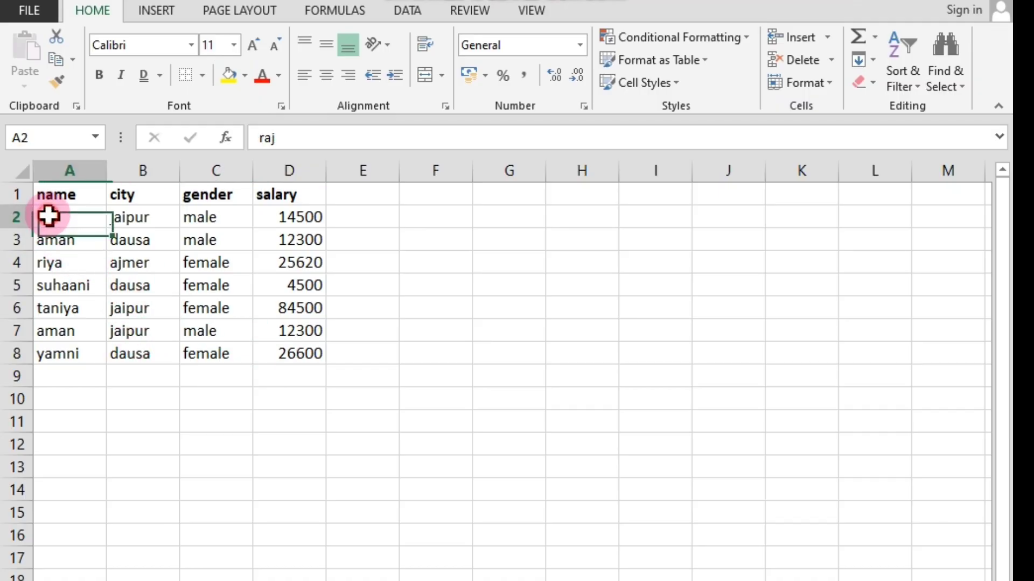
pyautogui.moveTo(49, 217); pyautogui.dragTo(286, 220)
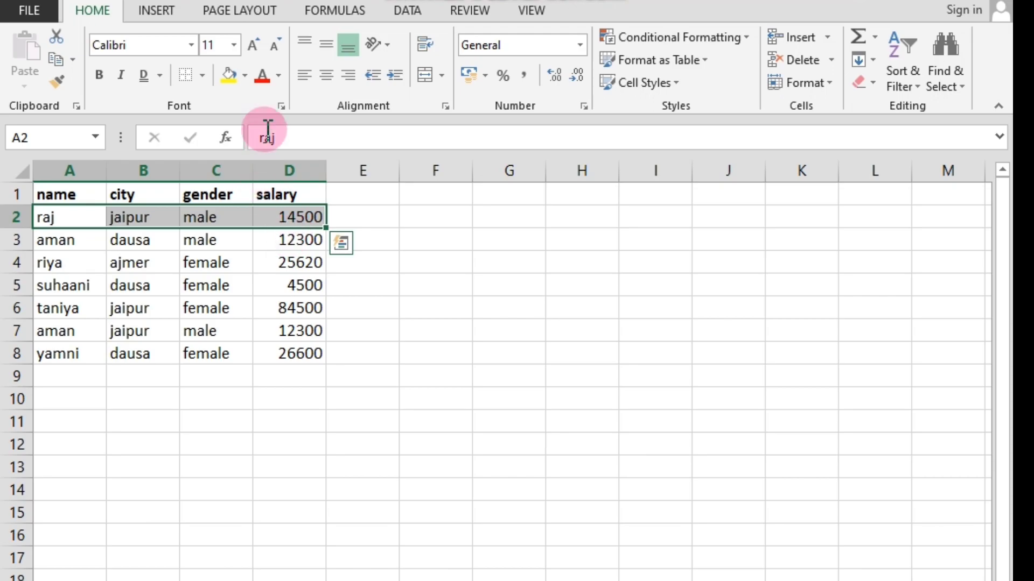
pyautogui.click(150, 278)
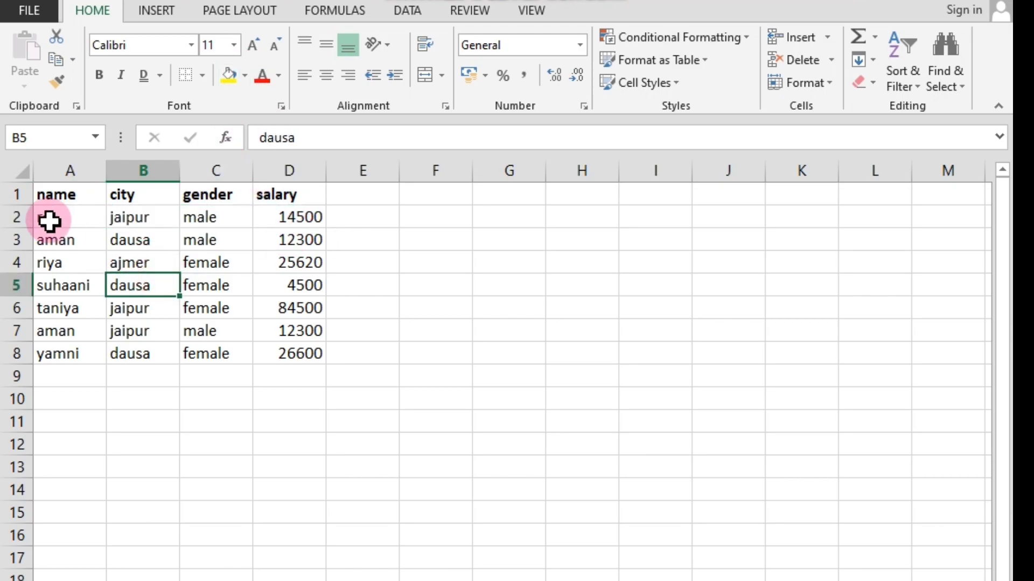
pyautogui.moveTo(48, 222); pyautogui.dragTo(302, 218)
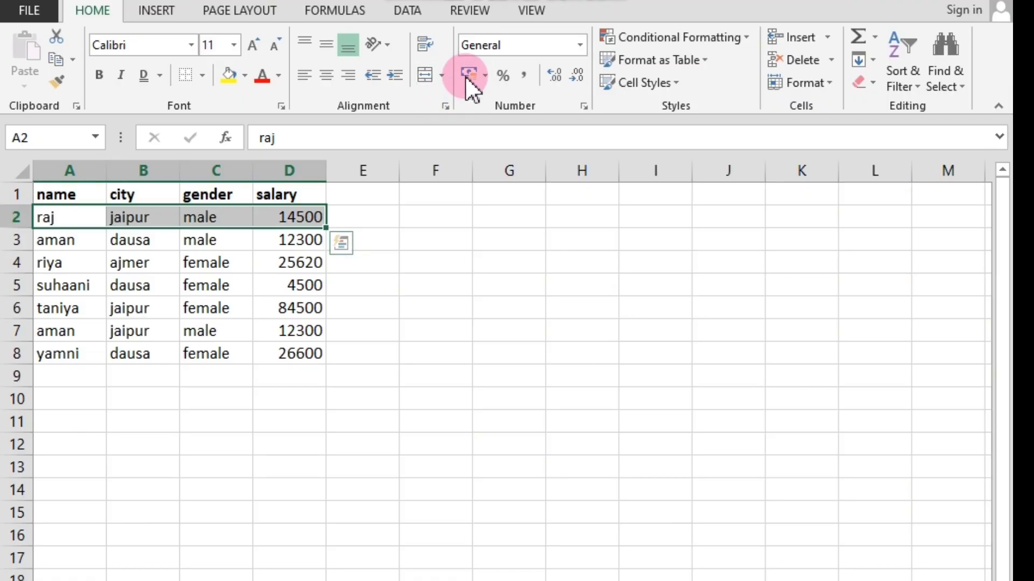
pyautogui.click(245, 77)
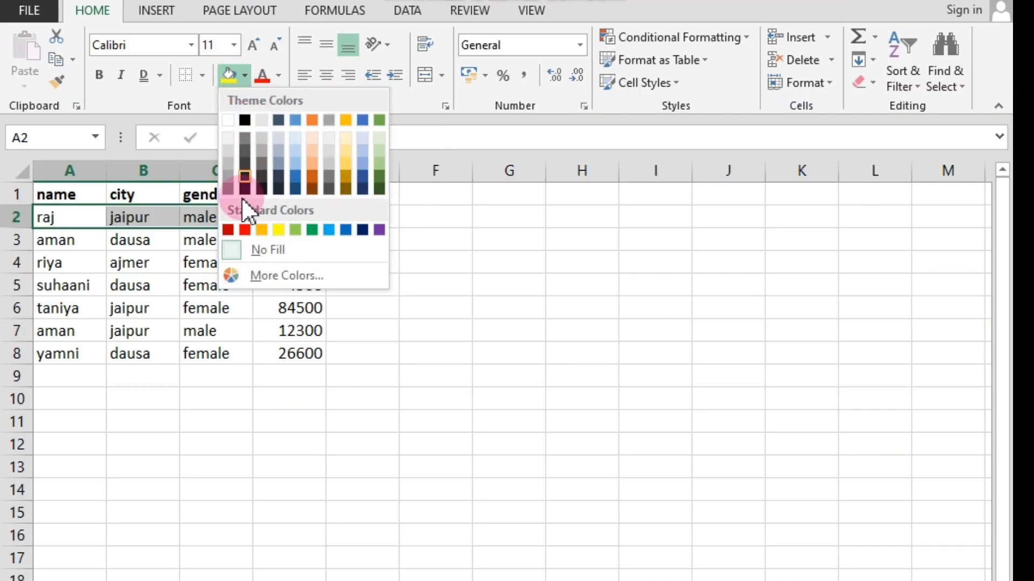
pyautogui.click(244, 231)
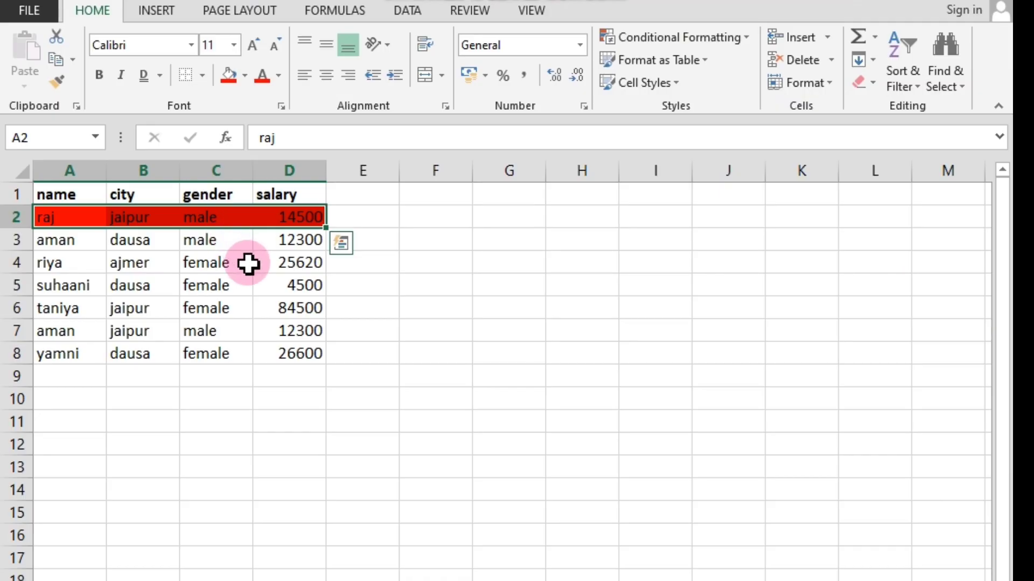
# Clear the fill color from the first data row, cells A2:D2.
pyautogui.click(245, 77)
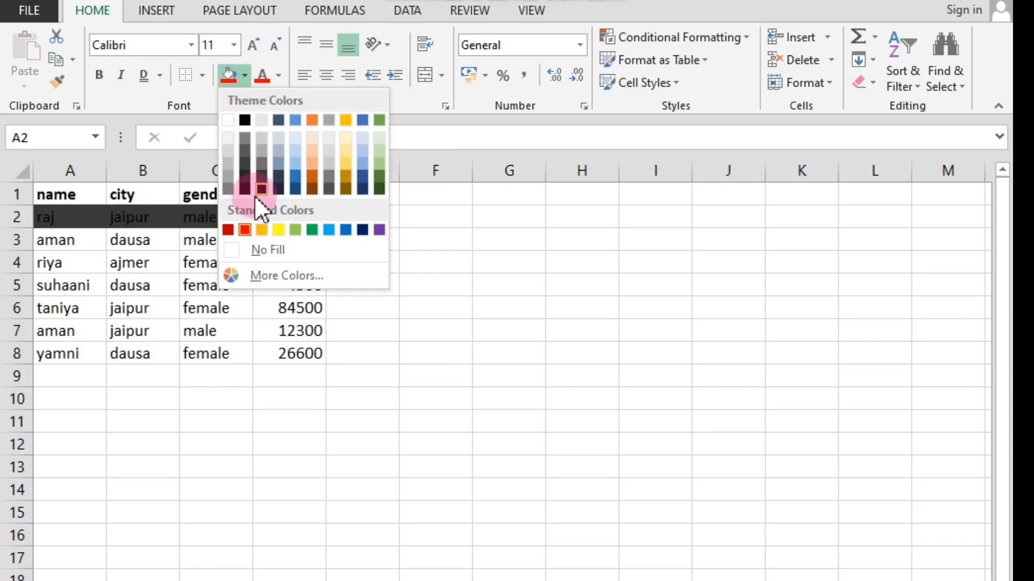
pyautogui.click(228, 250)
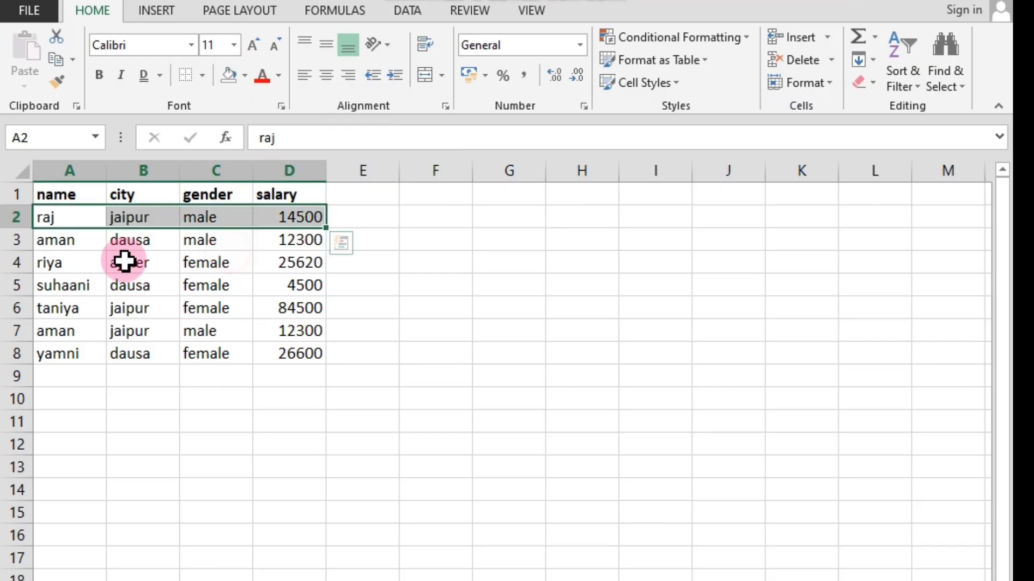
pyautogui.click(269, 262)
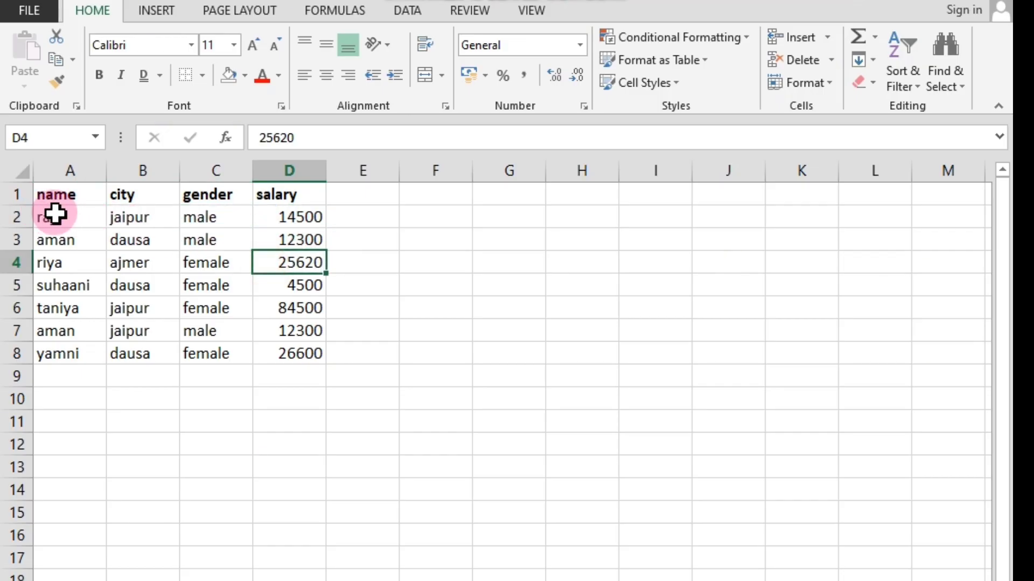
pyautogui.moveTo(53, 216); pyautogui.dragTo(292, 217)
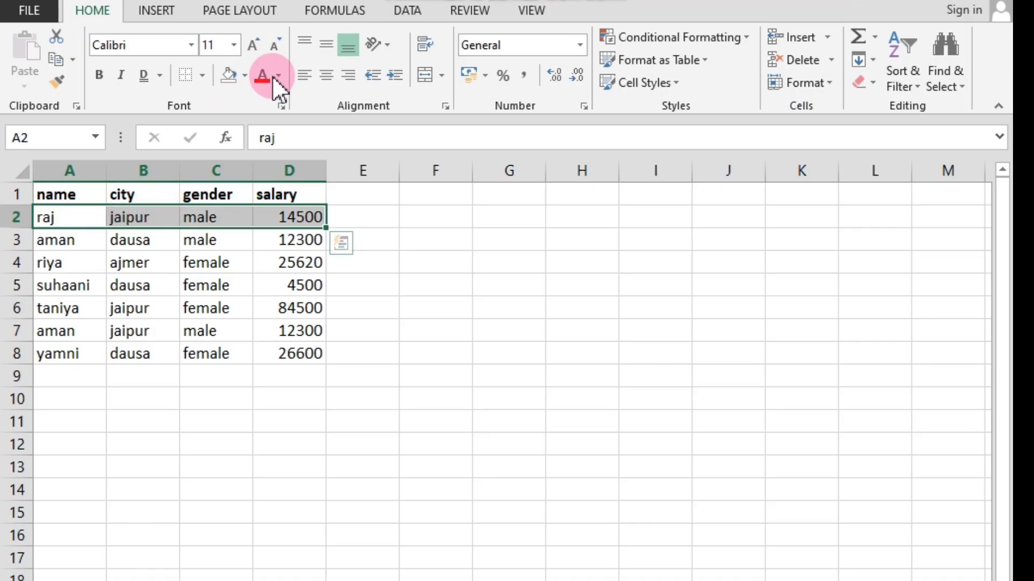
pyautogui.click(245, 75)
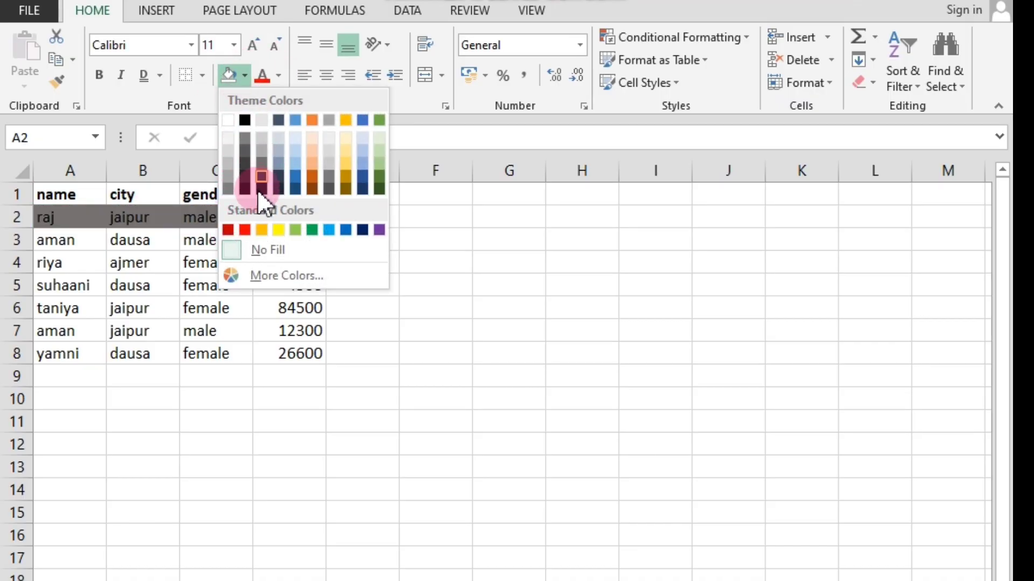
pyautogui.click(380, 362)
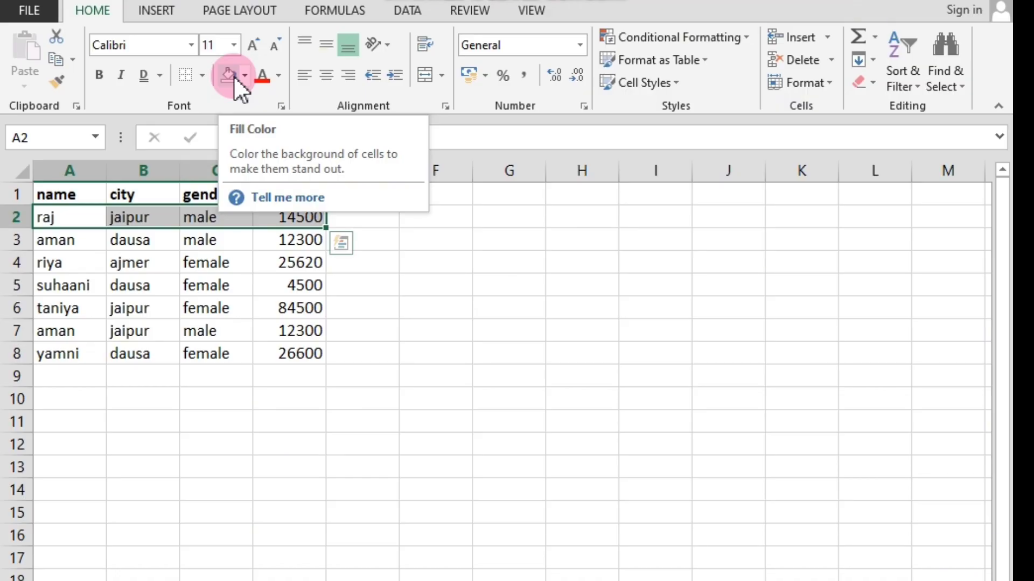
pyautogui.click(266, 283)
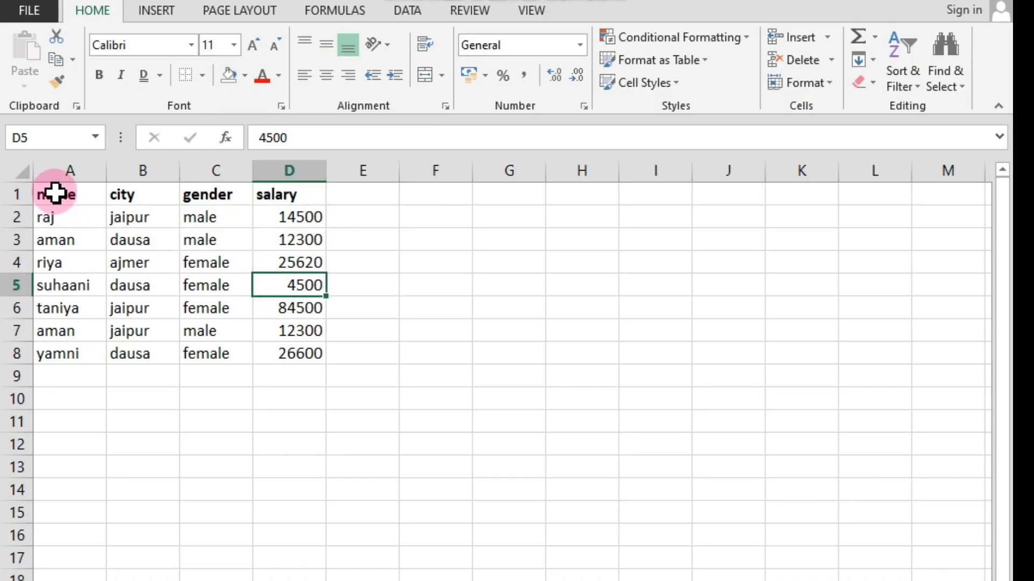
# Fill the name column, cells A1:A8, with the standard yellow color.
pyautogui.moveTo(55, 192); pyautogui.dragTo(60, 363)
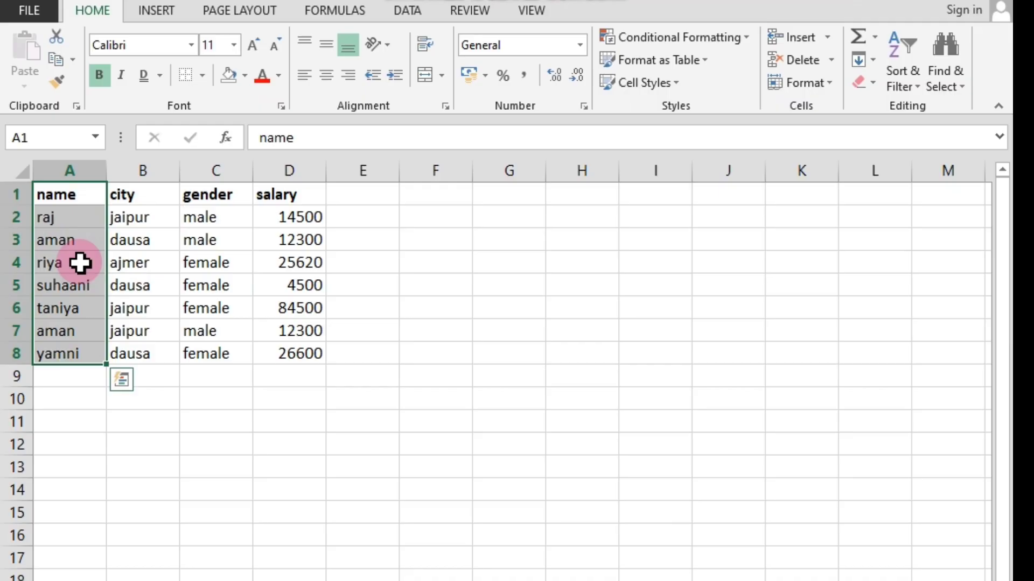
pyautogui.click(176, 325)
pyautogui.moveTo(50, 194); pyautogui.dragTo(63, 353)
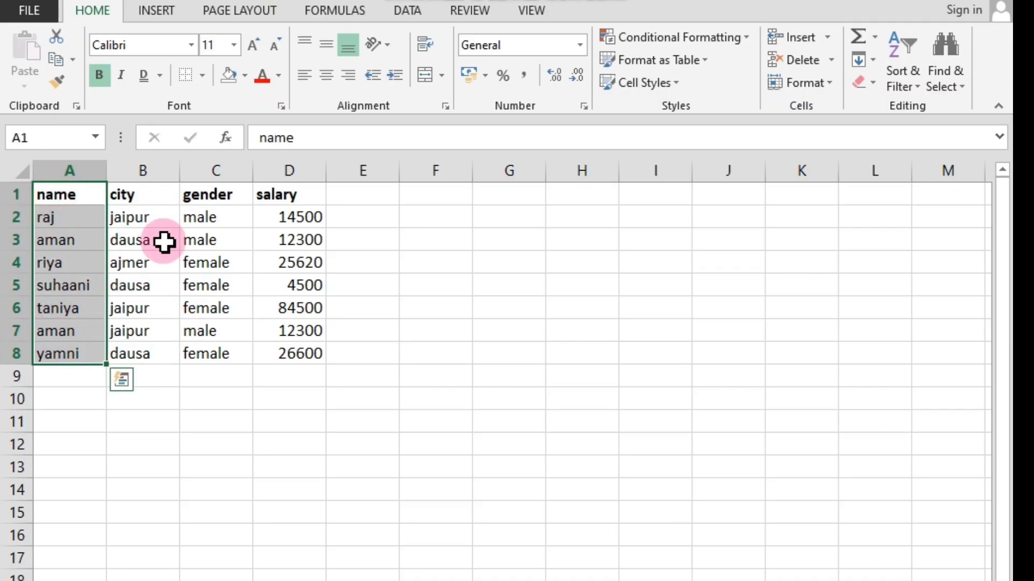
pyautogui.click(247, 72)
pyautogui.click(244, 230)
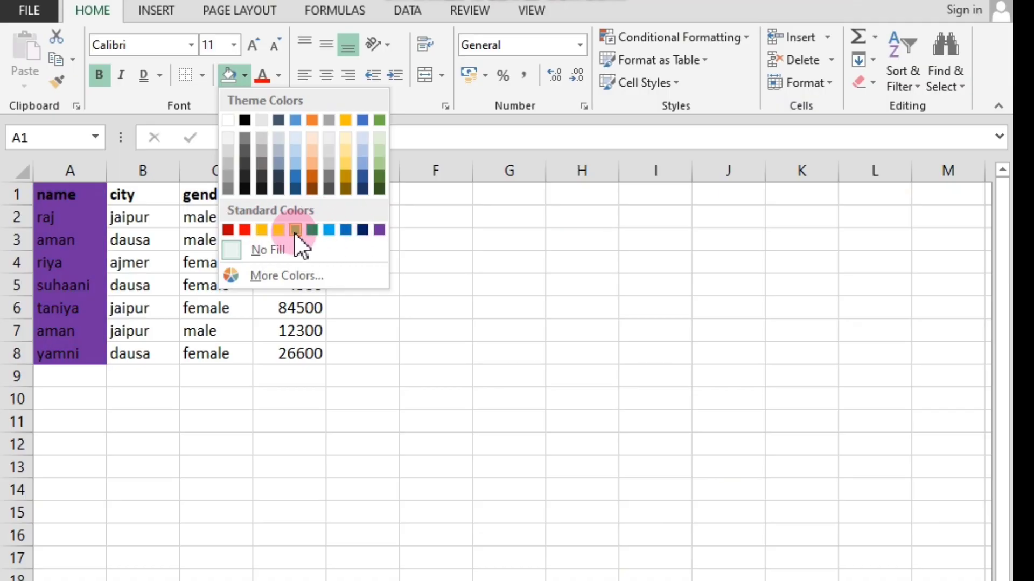
pyautogui.click(284, 230)
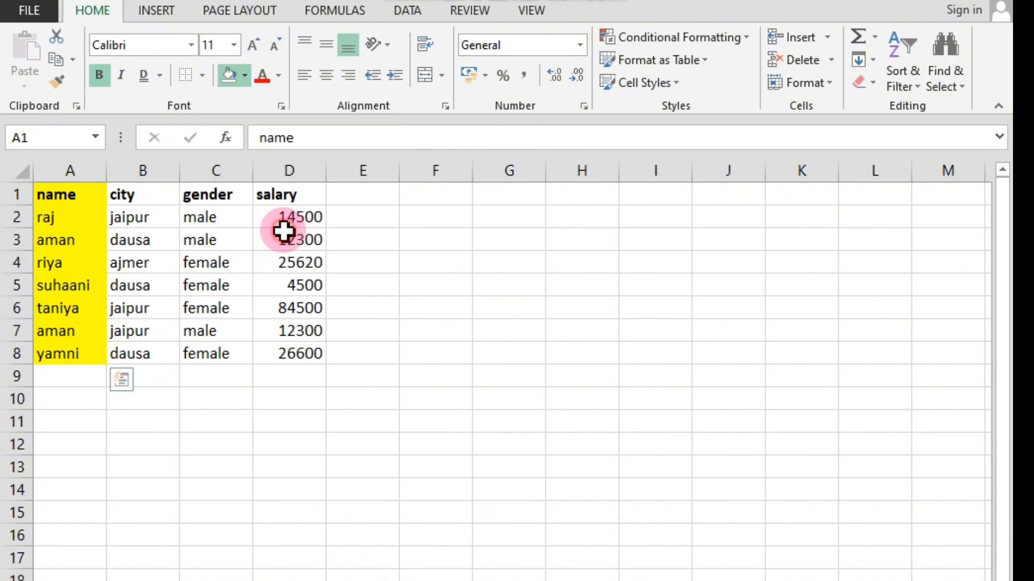
pyautogui.click(125, 426)
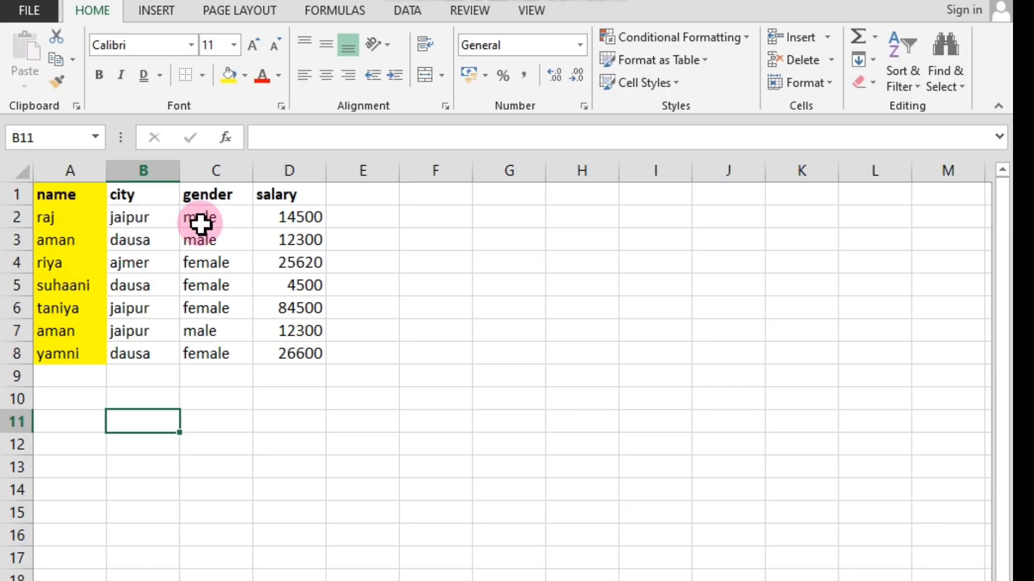
pyautogui.click(278, 77)
pyautogui.click(278, 76)
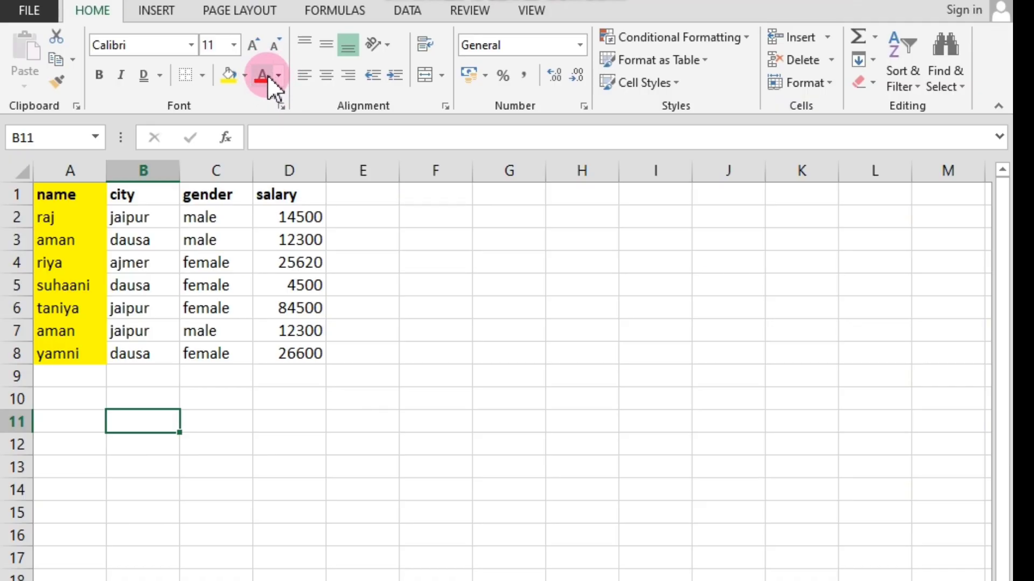
pyautogui.click(294, 263)
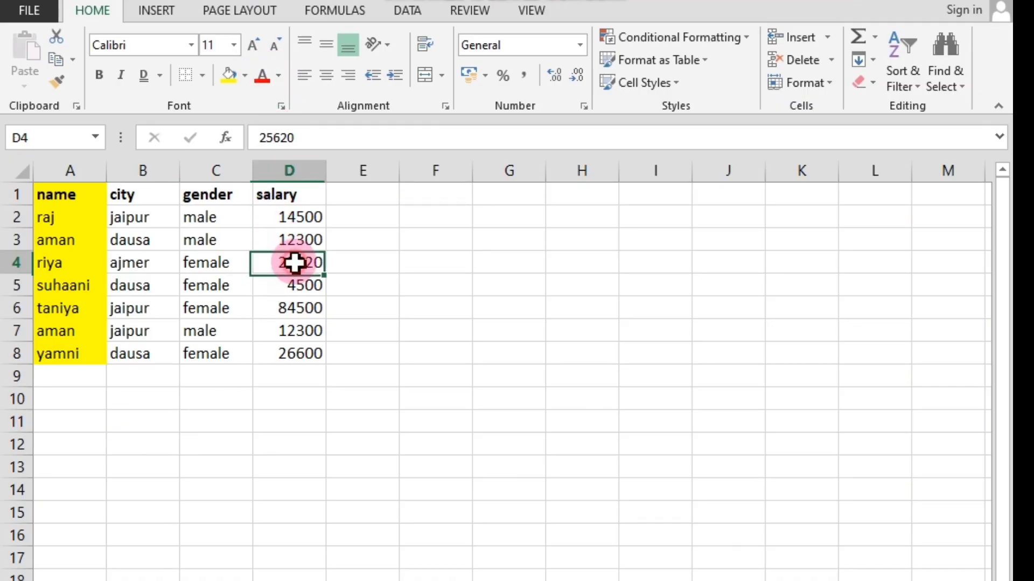
pyautogui.click(128, 196)
pyautogui.moveTo(205, 196); pyautogui.dragTo(276, 198)
pyautogui.click(192, 253)
pyautogui.click(124, 200)
pyautogui.moveTo(124, 200); pyautogui.dragTo(273, 208)
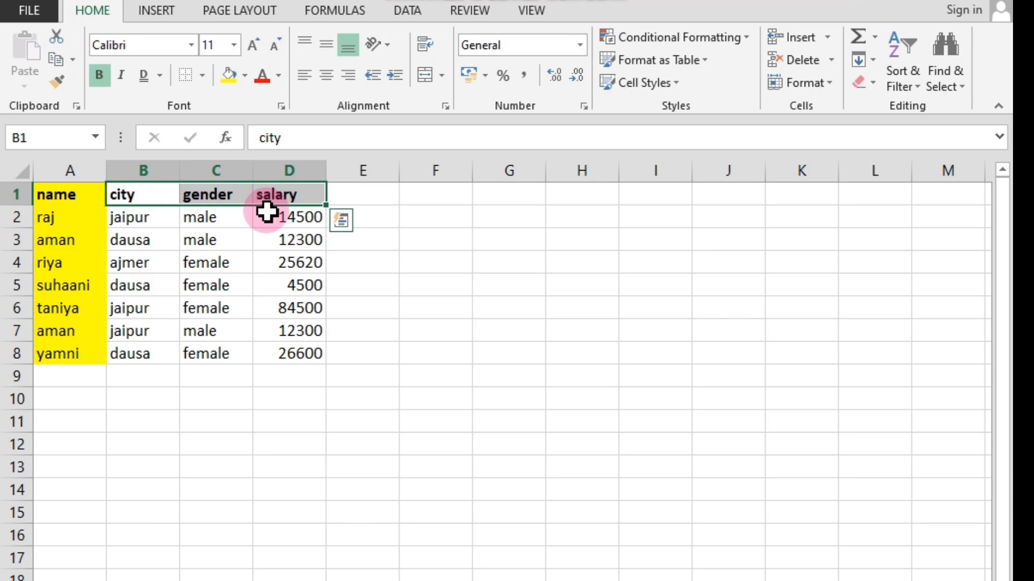
pyautogui.click(262, 260)
pyautogui.moveTo(129, 197); pyautogui.dragTo(272, 202)
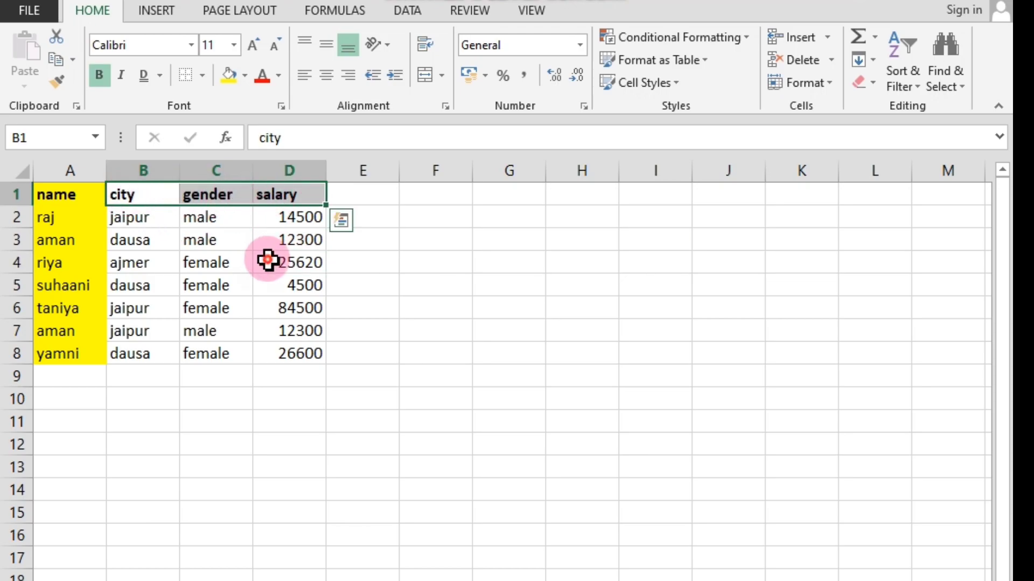
pyautogui.click(269, 259)
pyautogui.click(129, 196)
pyautogui.moveTo(127, 196); pyautogui.dragTo(296, 199)
pyautogui.click(264, 262)
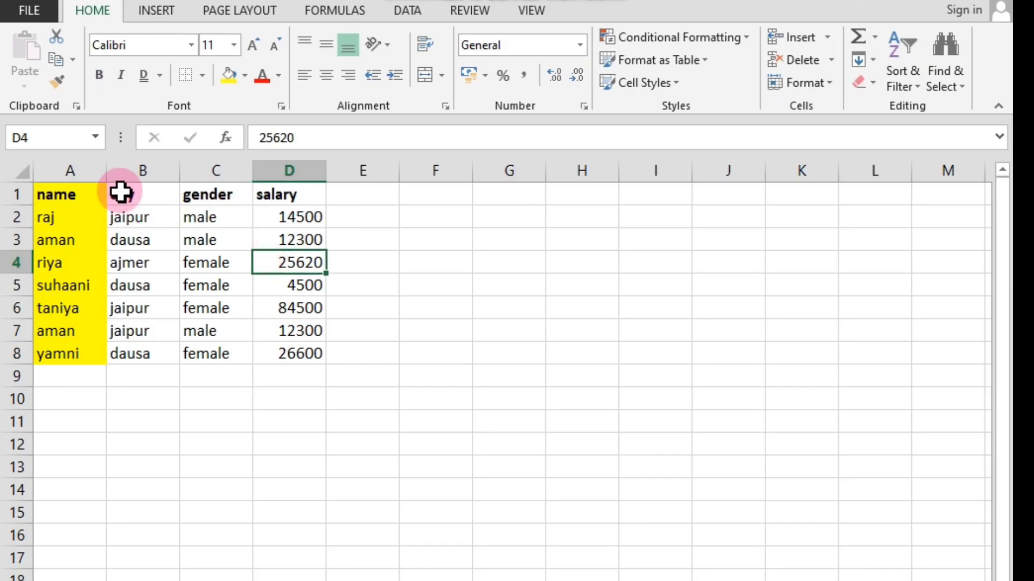
# Set the font color of the city, gender and salary headers in B1:D1 to red.
pyautogui.moveTo(127, 195); pyautogui.dragTo(279, 199)
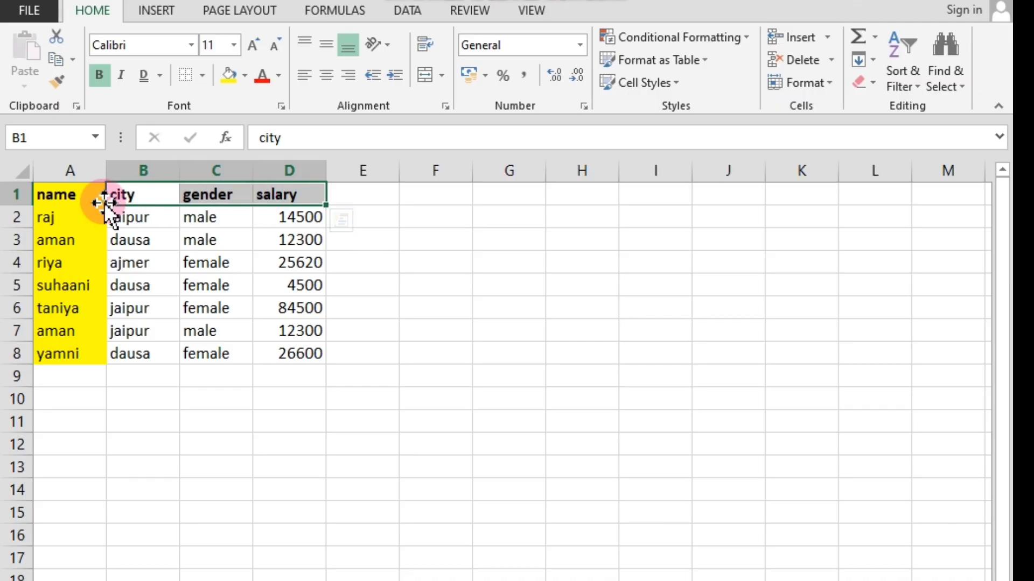
pyautogui.click(278, 78)
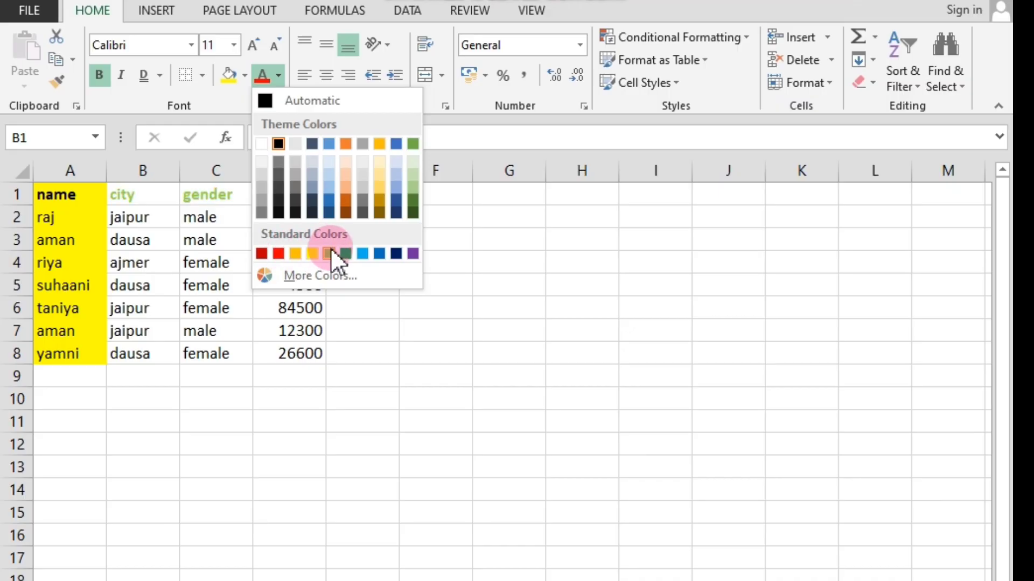
pyautogui.click(281, 254)
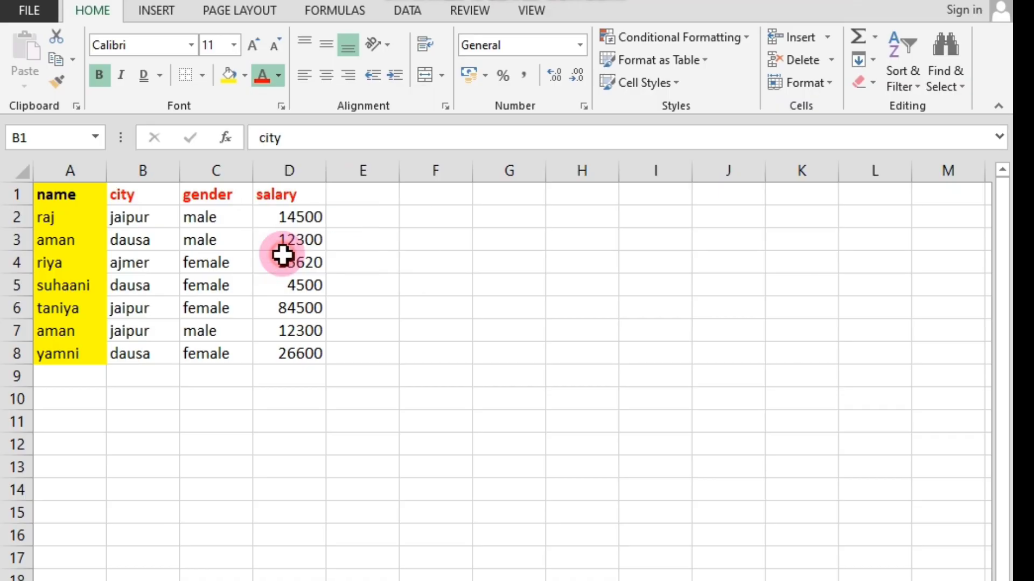
pyautogui.click(337, 286)
# Reset the font color of the city, gender and salary headers in B1:D1 to Automatic.
pyautogui.click(129, 192)
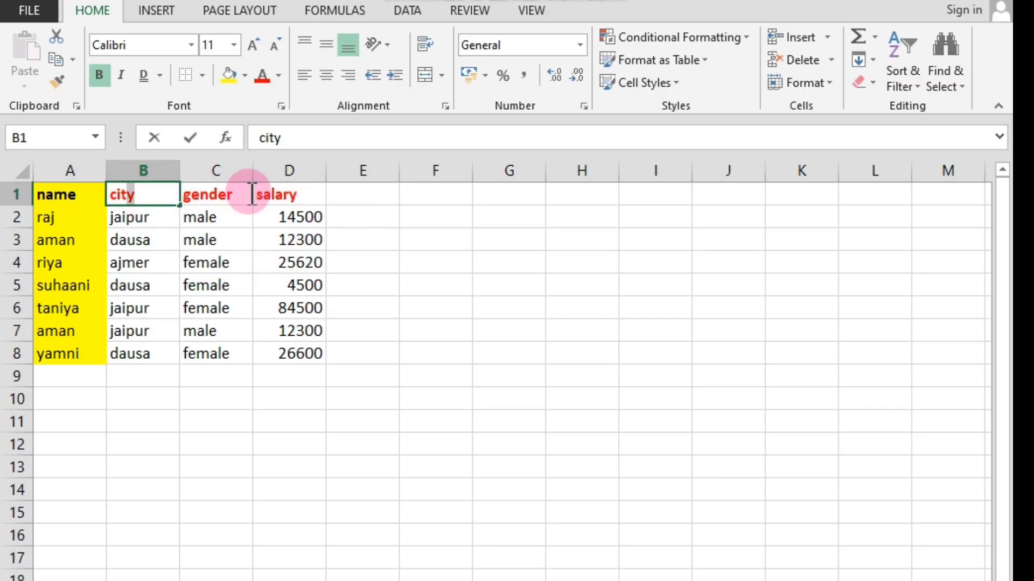
pyautogui.click(183, 216)
pyautogui.click(152, 194)
pyautogui.moveTo(152, 194); pyautogui.dragTo(272, 194)
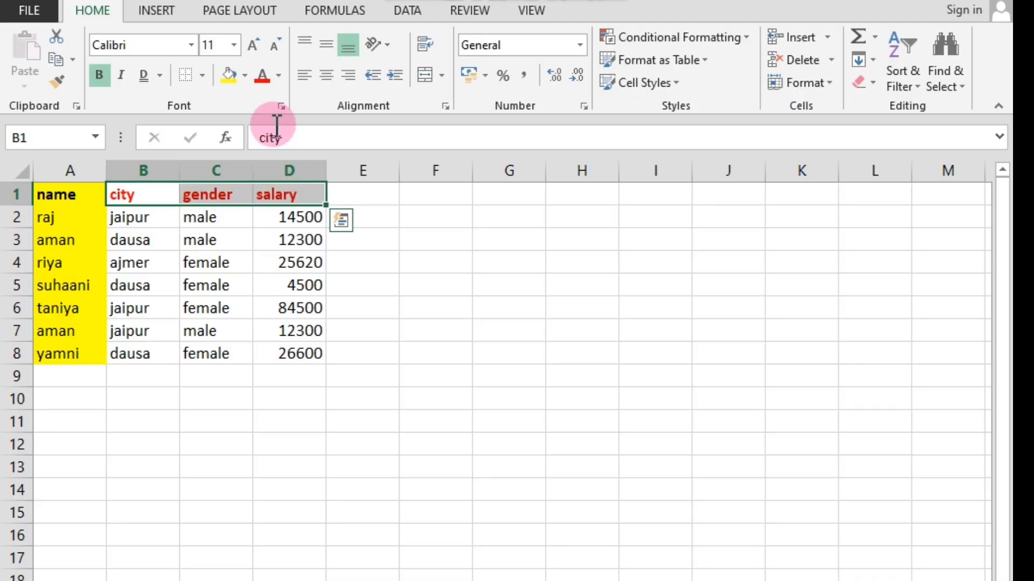
pyautogui.click(277, 76)
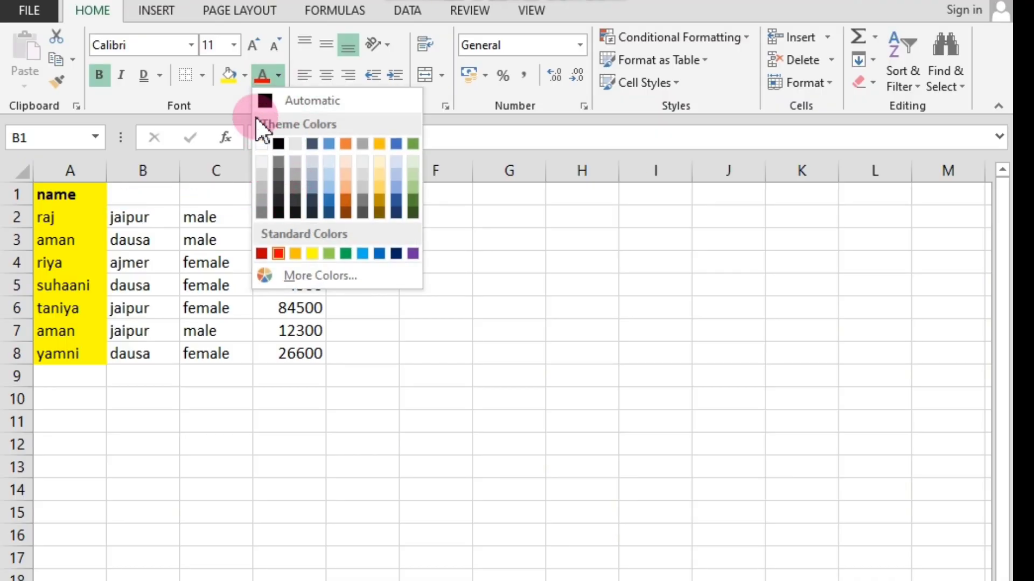
pyautogui.click(265, 100)
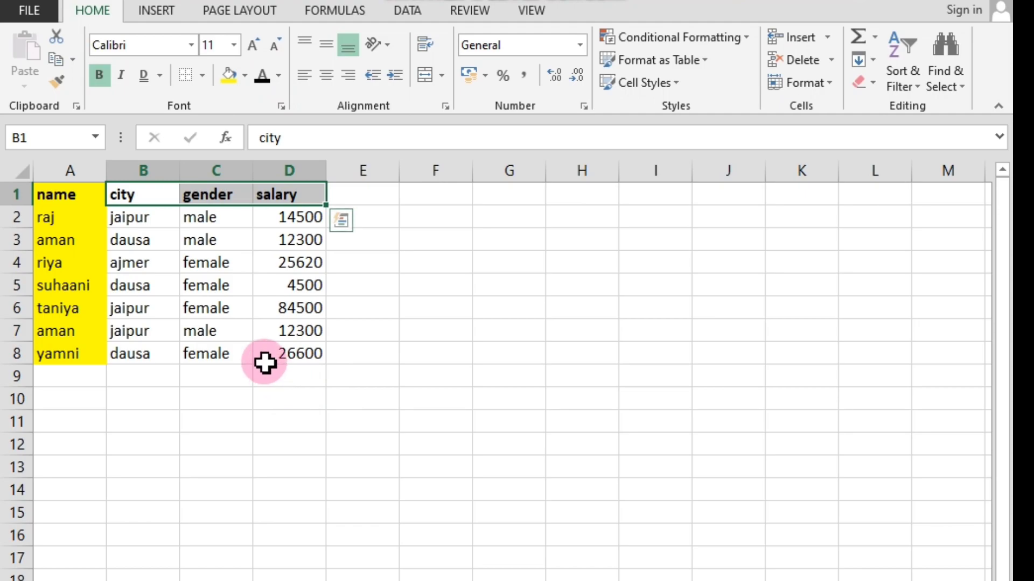
pyautogui.click(258, 308)
# Set the font color of the headers in B1:D1 to the standard light blue.
pyautogui.moveTo(137, 198); pyautogui.dragTo(282, 200)
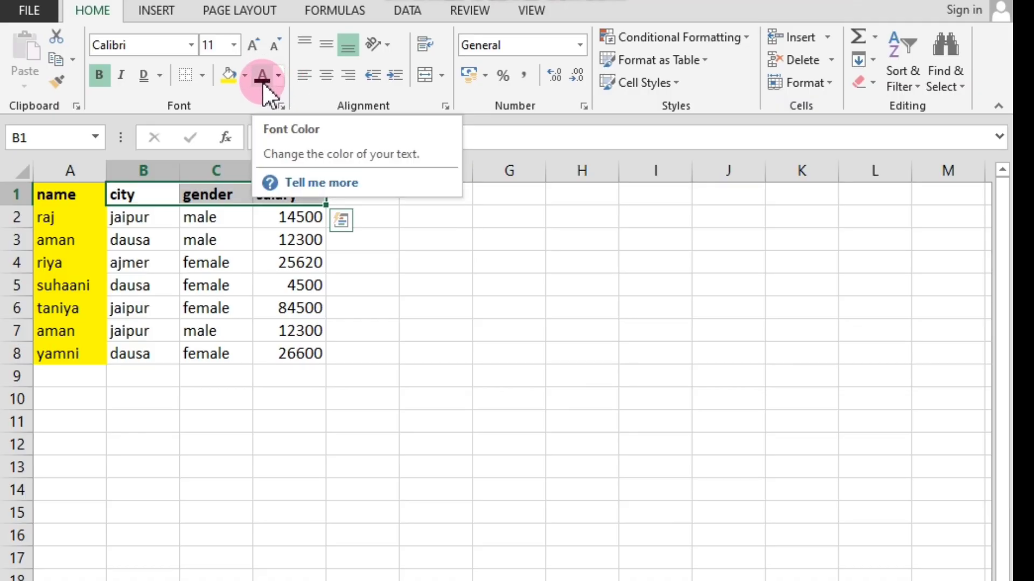
pyautogui.click(279, 77)
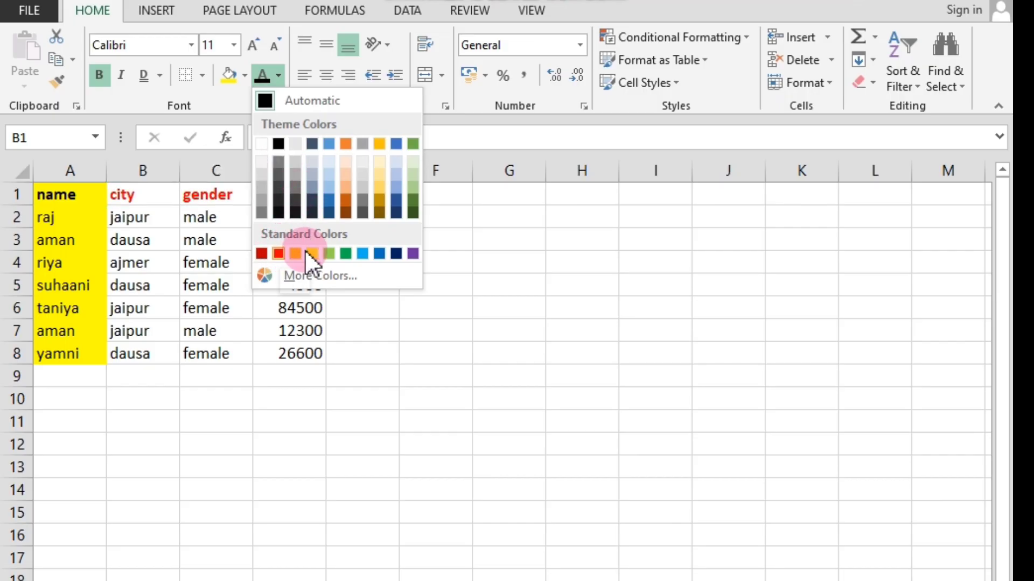
pyautogui.click(362, 254)
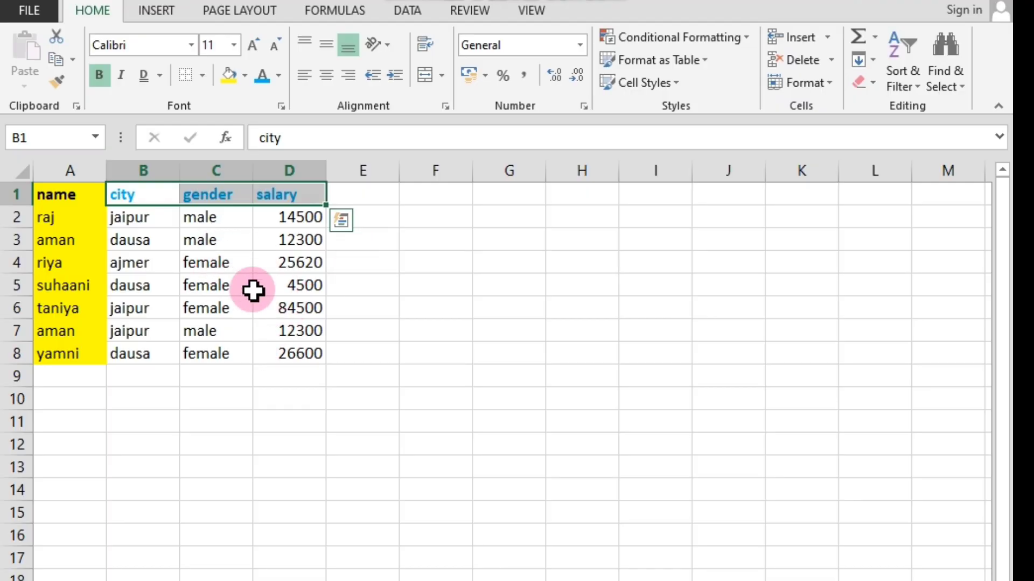
# Return the light blue headers in B1:D1 to the Automatic font color.
pyautogui.click(279, 76)
pyautogui.click(268, 96)
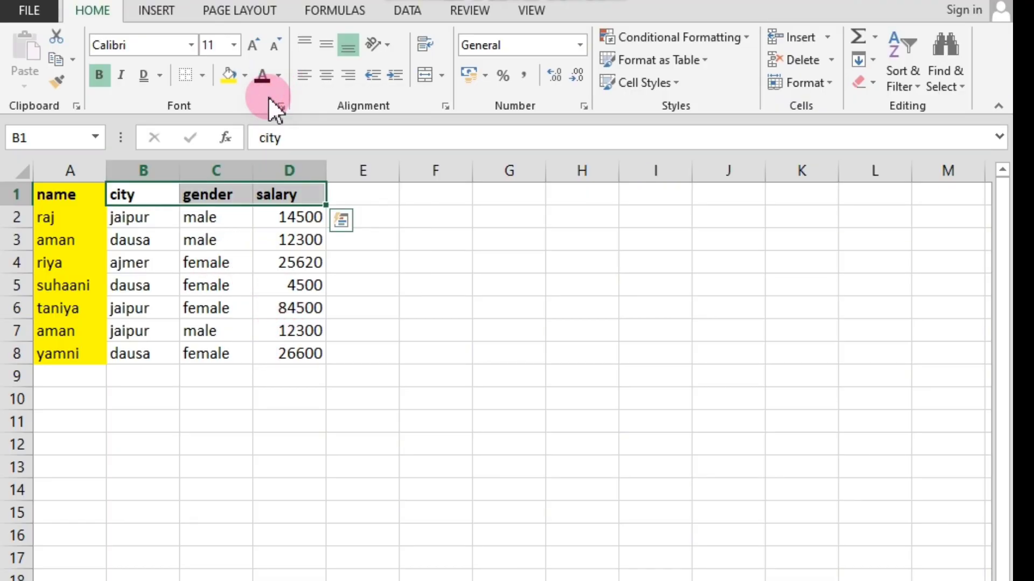
pyautogui.click(230, 354)
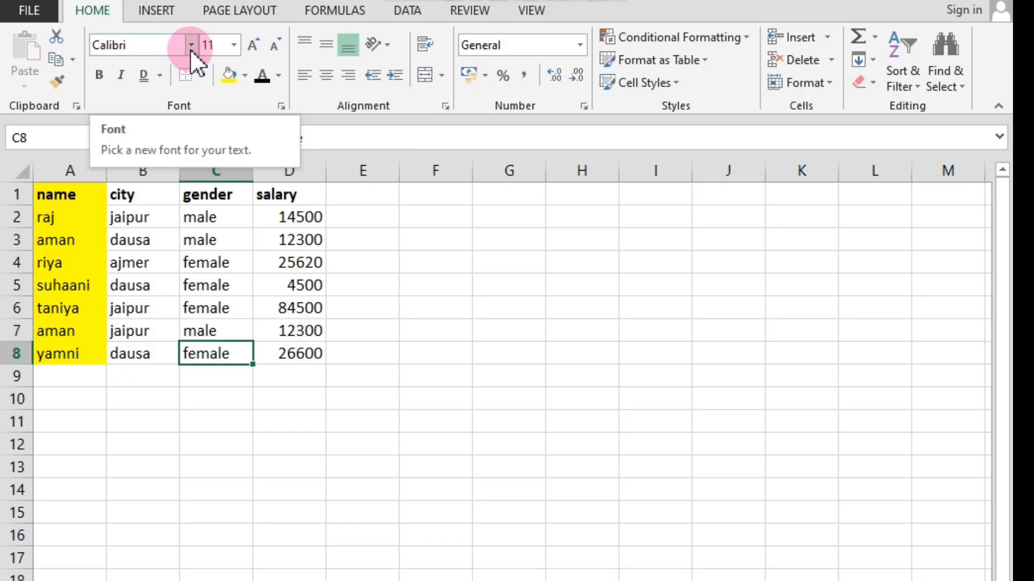
pyautogui.click(263, 393)
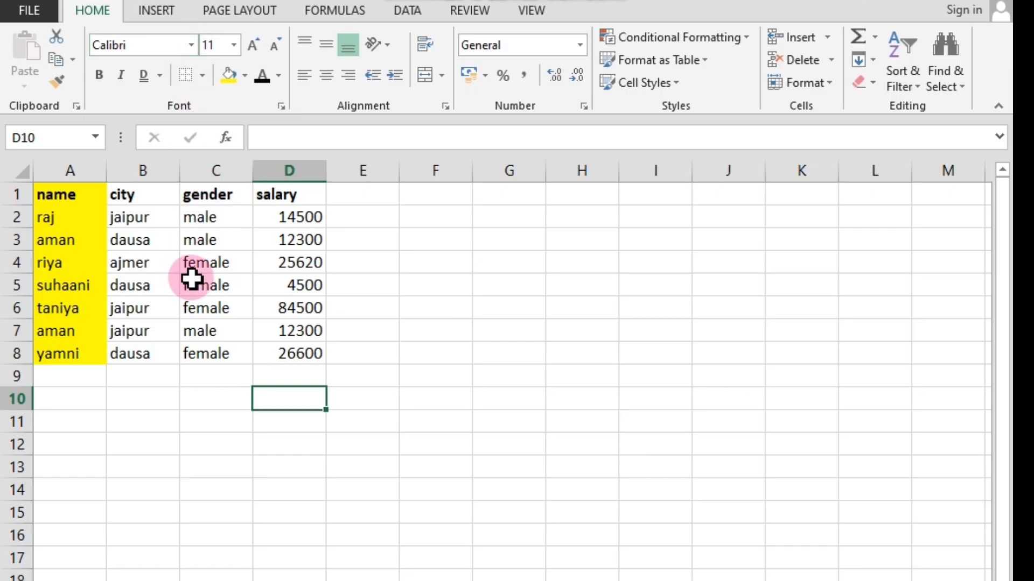
pyautogui.click(173, 419)
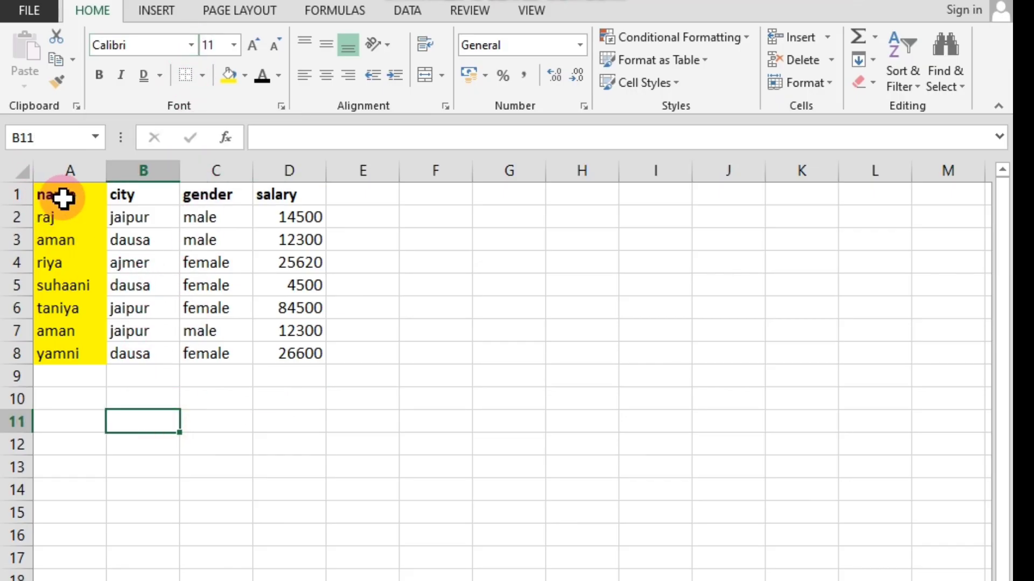
pyautogui.click(49, 192)
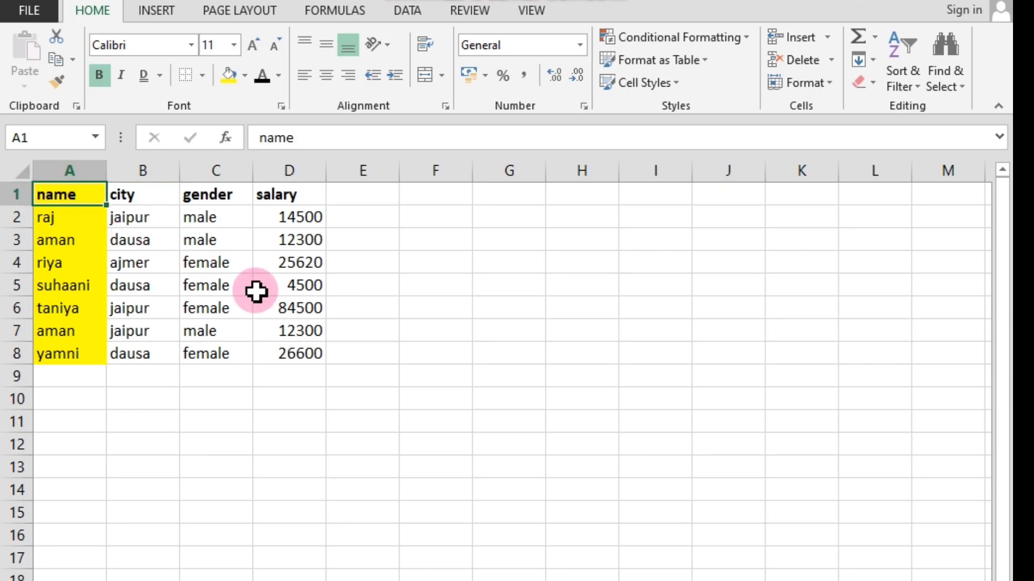
pyautogui.click(306, 355)
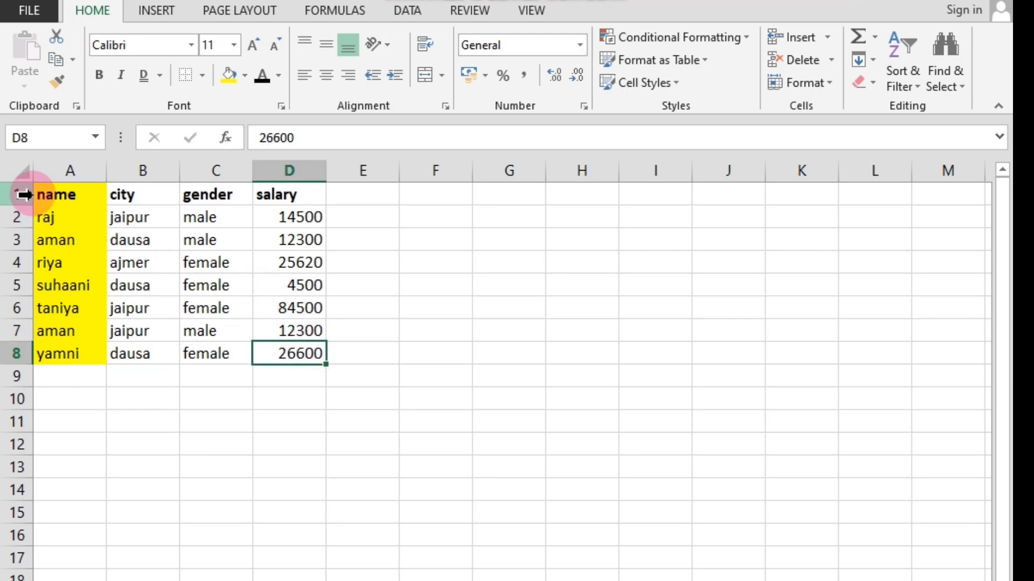
pyautogui.click(50, 193)
pyautogui.click(282, 353)
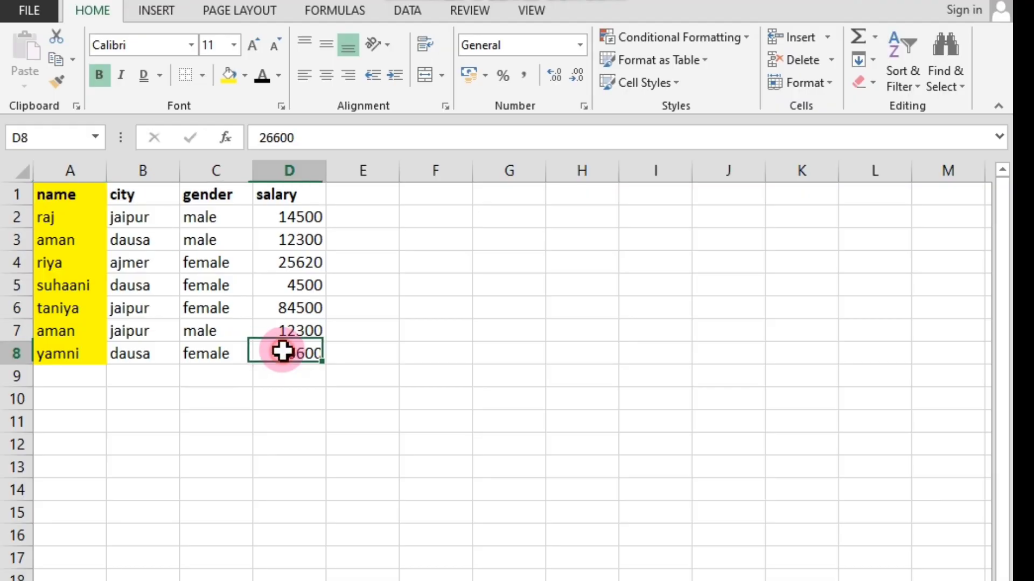
pyautogui.click(64, 199)
pyautogui.moveTo(58, 192); pyautogui.dragTo(279, 350)
pyautogui.click(208, 398)
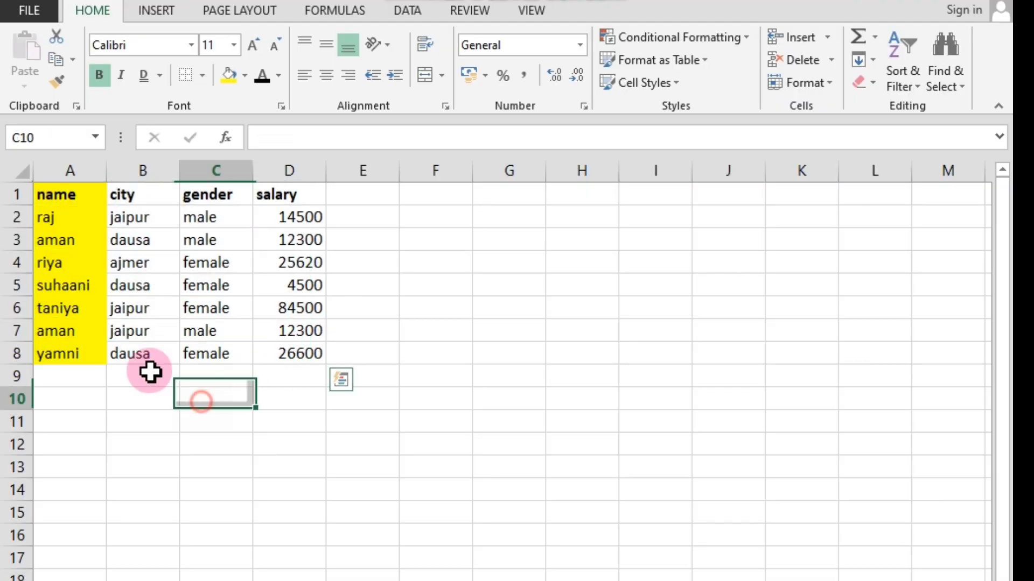
pyautogui.click(57, 193)
pyautogui.moveTo(57, 197)
pyautogui.mouseDown()
pyautogui.moveTo(74, 350)
pyautogui.moveTo(155, 363)
pyautogui.moveTo(299, 358)
pyautogui.mouseUp()
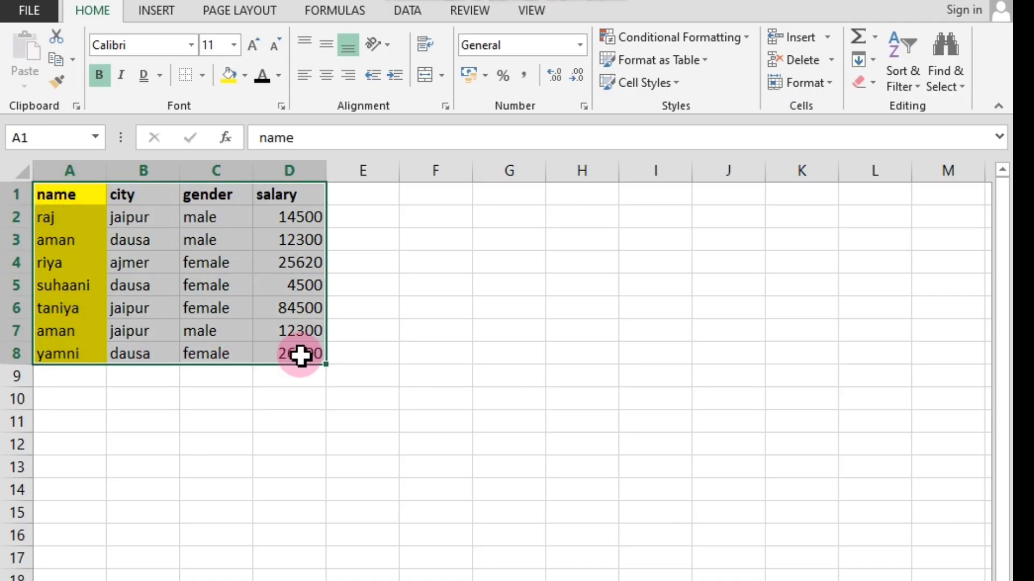
pyautogui.click(296, 413)
pyautogui.click(55, 195)
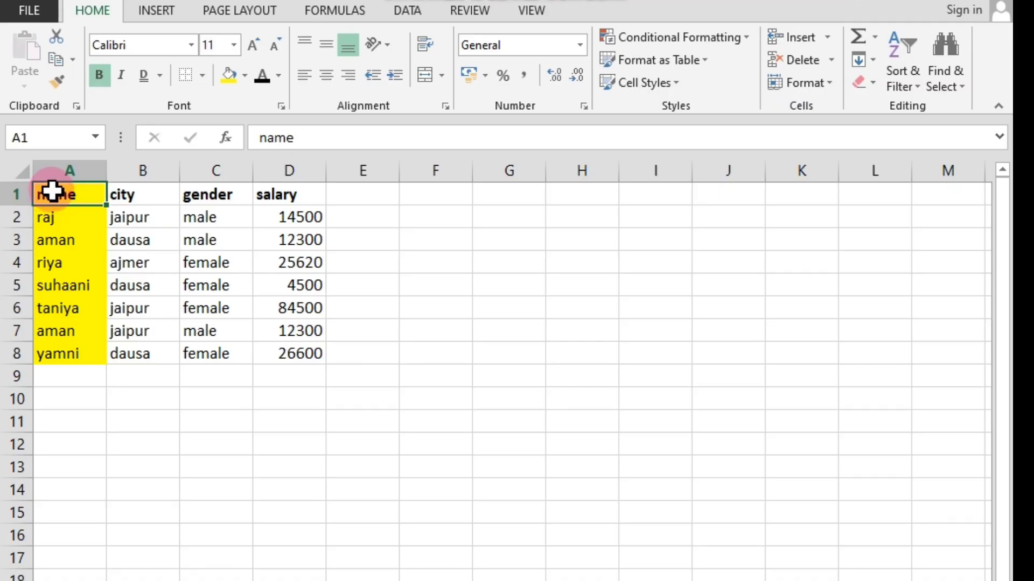
pyautogui.moveTo(50, 193); pyautogui.dragTo(283, 347)
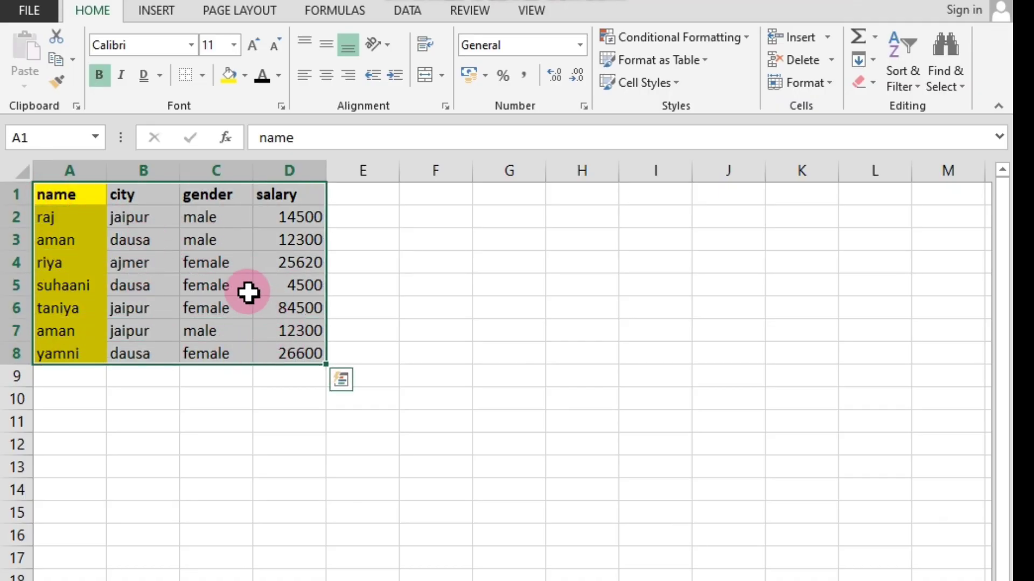
pyautogui.click(302, 402)
pyautogui.click(47, 195)
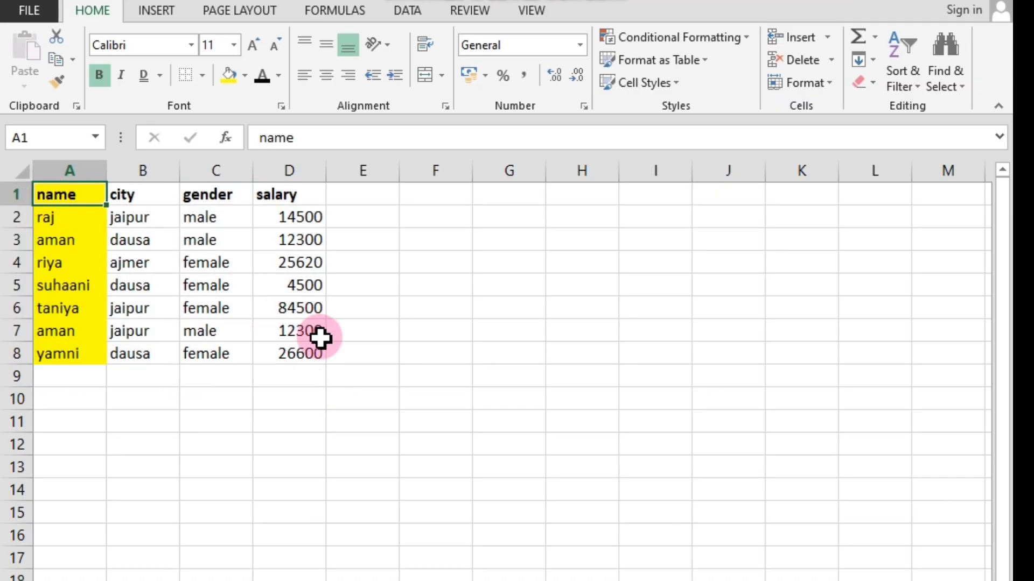
pyautogui.click(312, 353)
pyautogui.click(58, 195)
pyautogui.moveTo(57, 194); pyautogui.dragTo(278, 350)
pyautogui.click(267, 383)
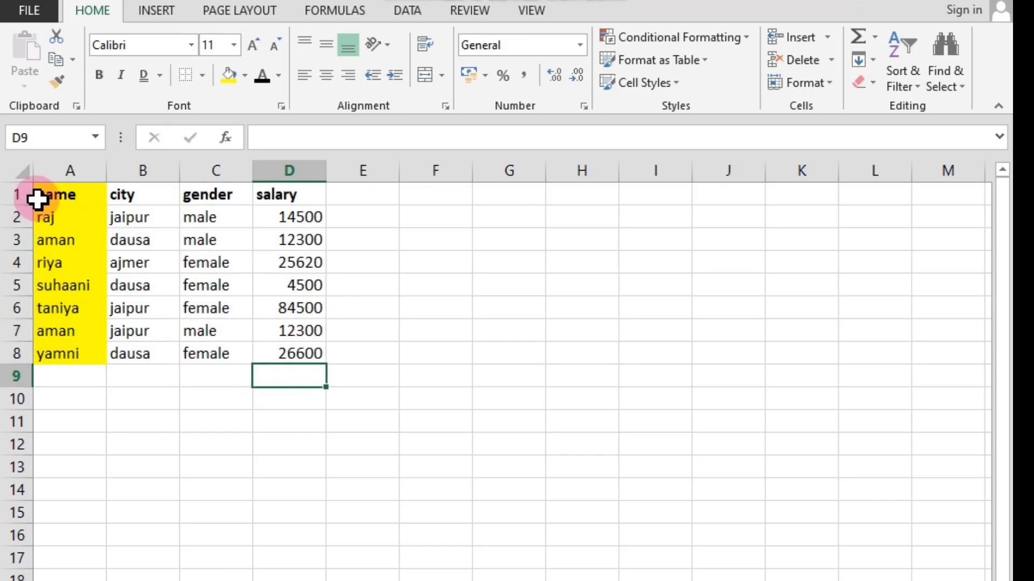
pyautogui.moveTo(42, 197); pyautogui.dragTo(357, 413)
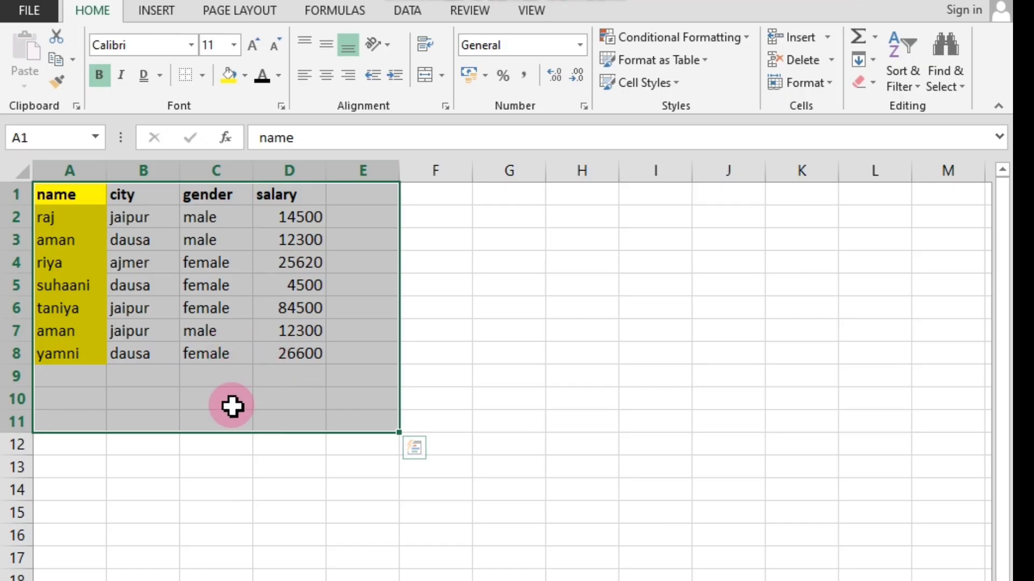
pyautogui.click(263, 477)
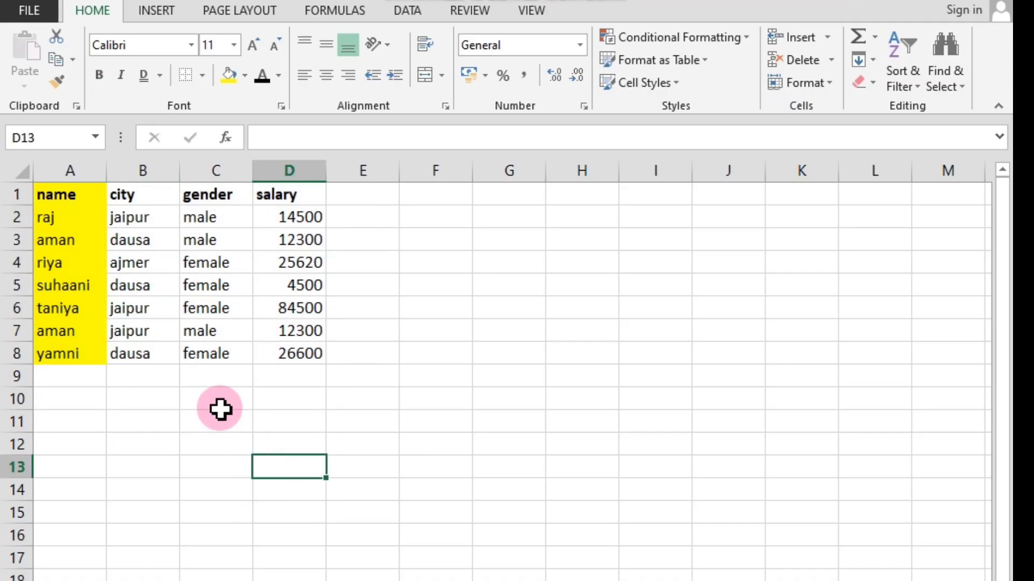
pyautogui.click(46, 192)
pyautogui.moveTo(45, 192); pyautogui.dragTo(276, 353)
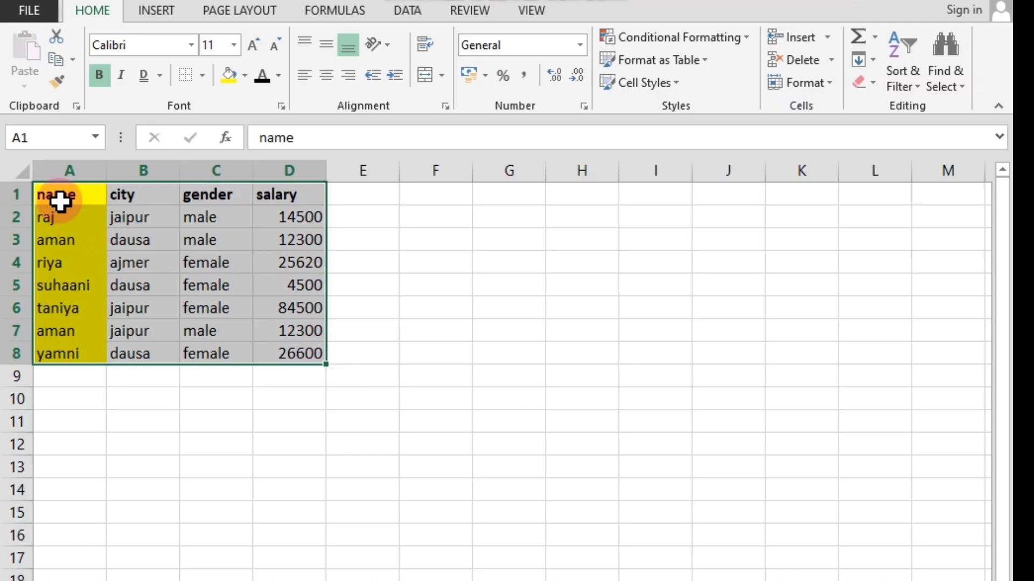
pyautogui.click(276, 374)
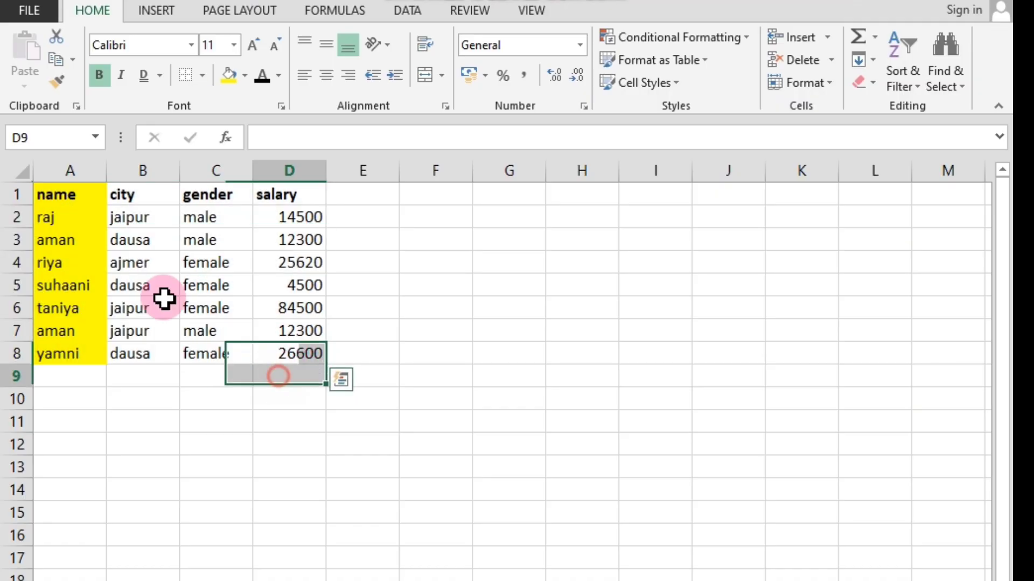
pyautogui.click(51, 193)
pyautogui.click(288, 351)
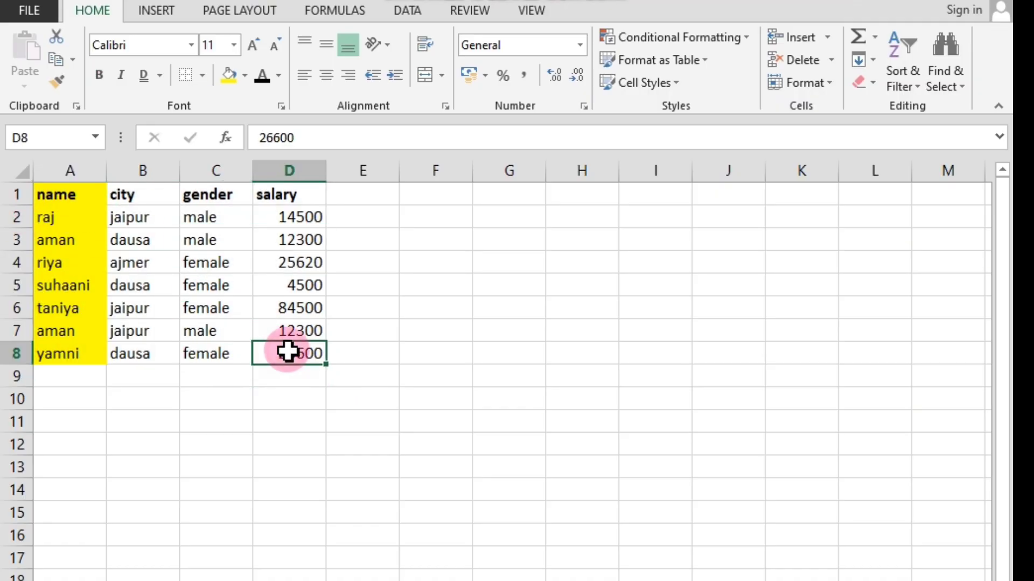
pyautogui.click(64, 192)
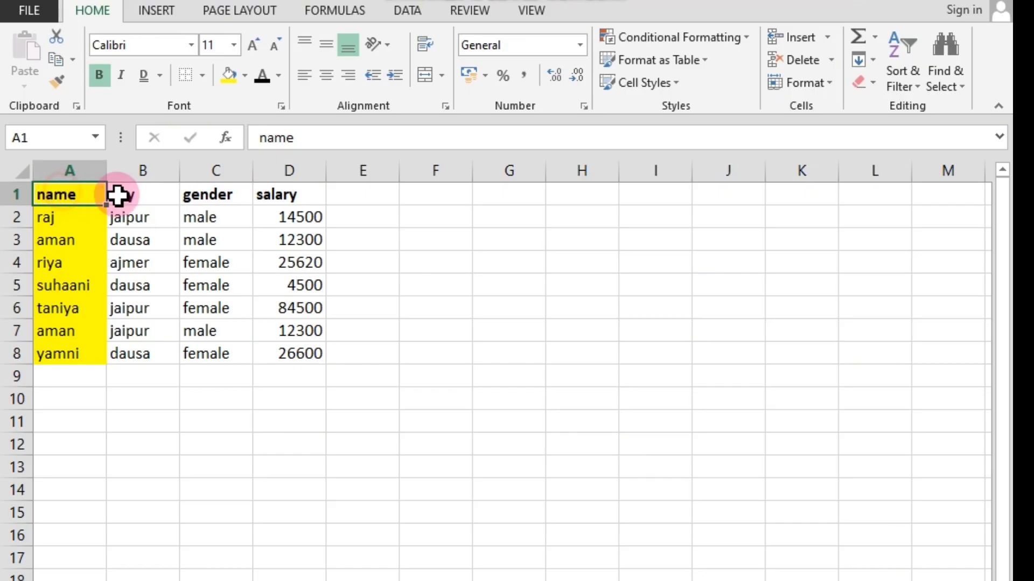
pyautogui.click(279, 196)
pyautogui.click(51, 192)
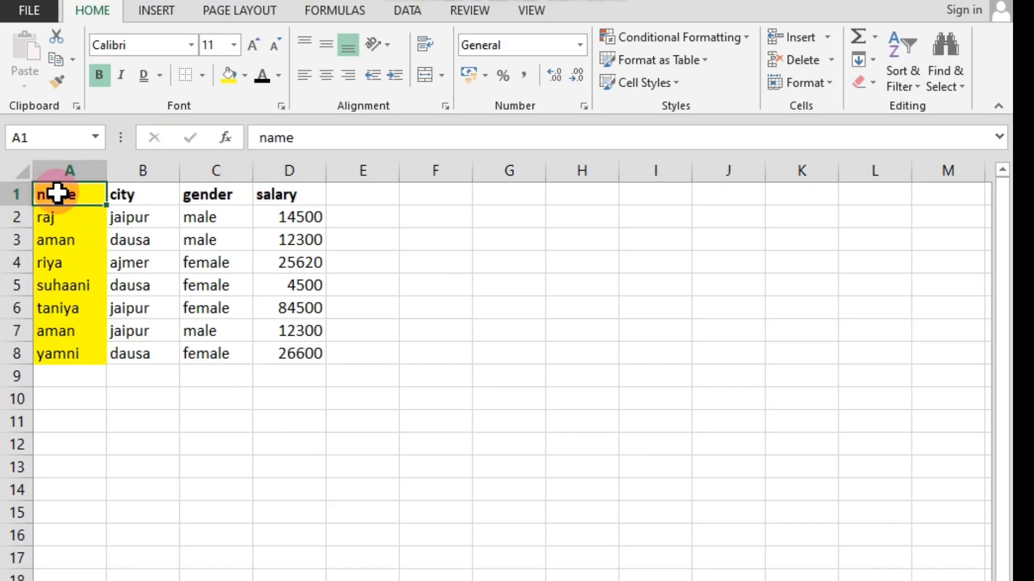
pyautogui.click(284, 354)
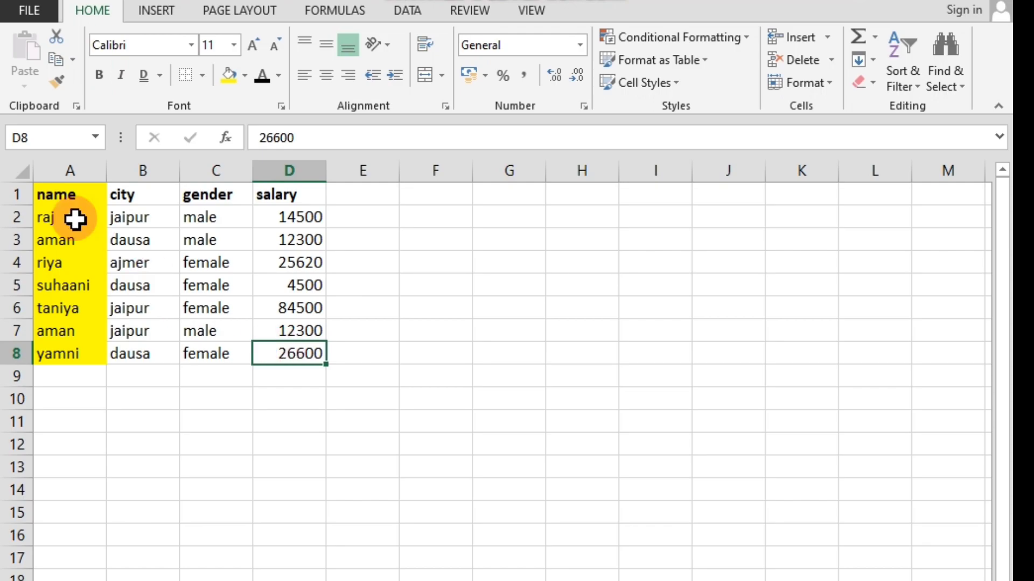
# Change the font of the whole table, cells A1:D8, to Arial.
pyautogui.moveTo(50, 192); pyautogui.dragTo(271, 349)
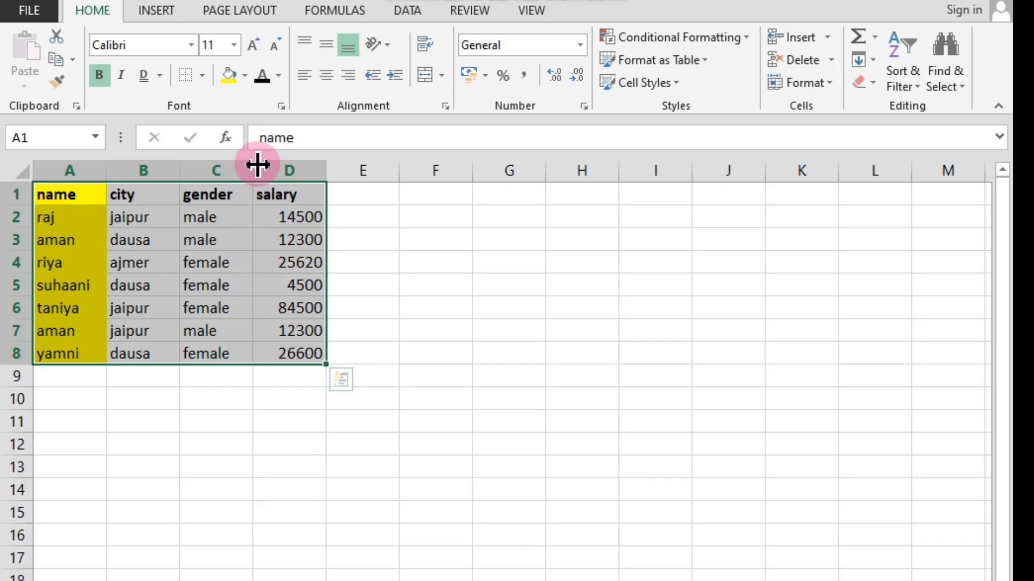
pyautogui.click(189, 45)
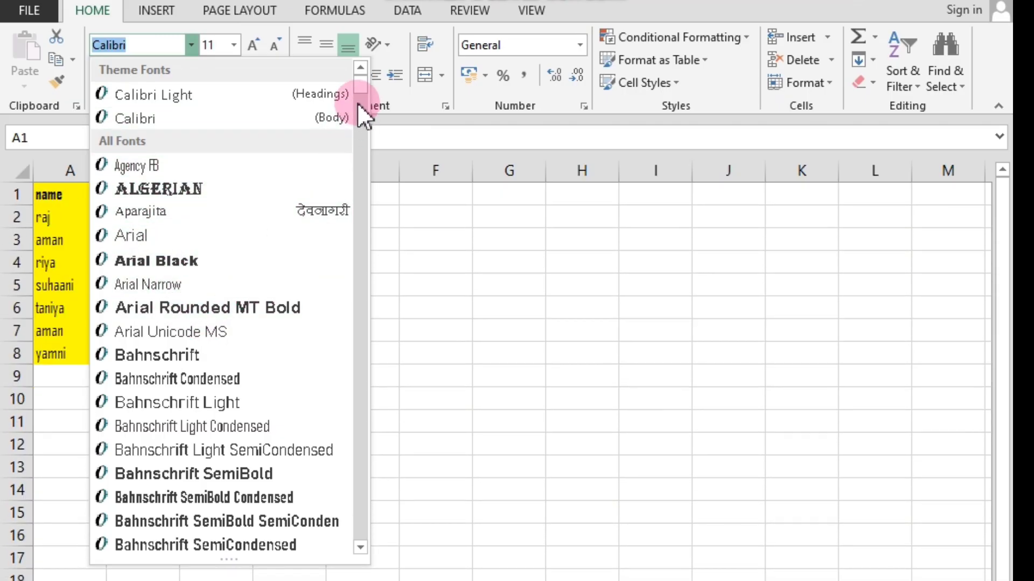
pyautogui.moveTo(357, 102)
pyautogui.mouseDown()
pyautogui.moveTo(356, 90)
pyautogui.moveTo(368, 216)
pyautogui.moveTo(358, 82)
pyautogui.mouseUp()
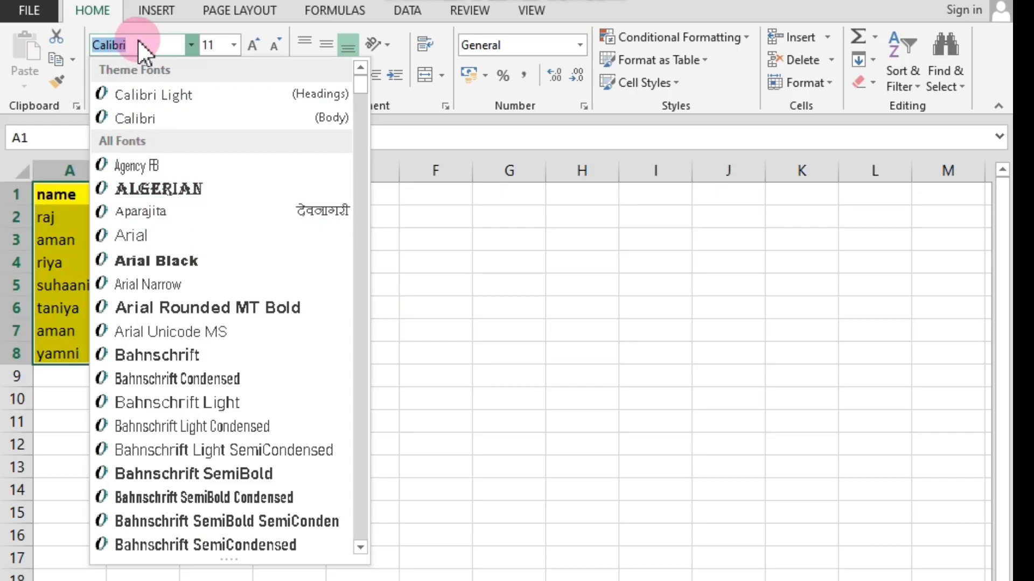
pyautogui.write('Arial')
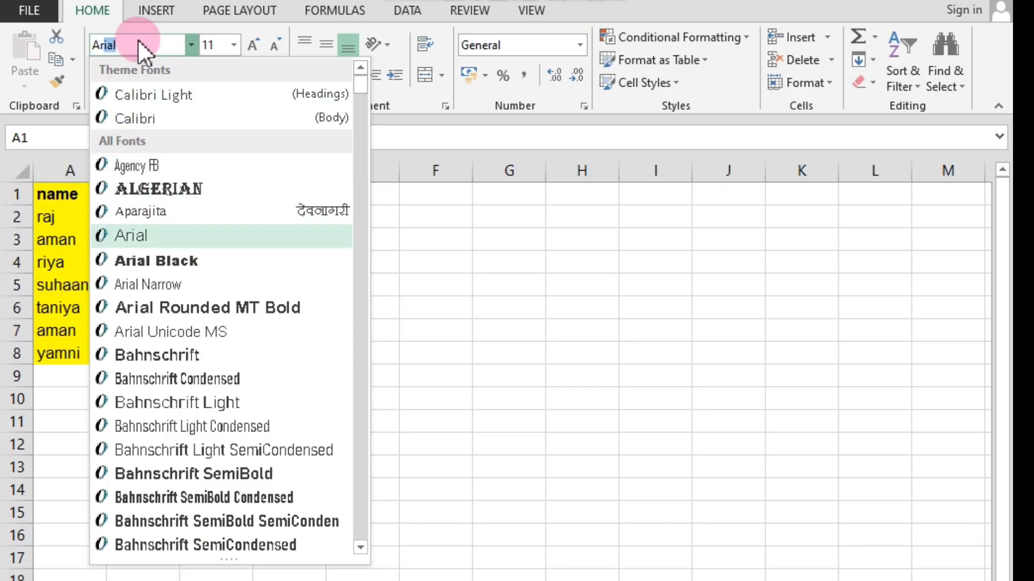
pyautogui.click(155, 234)
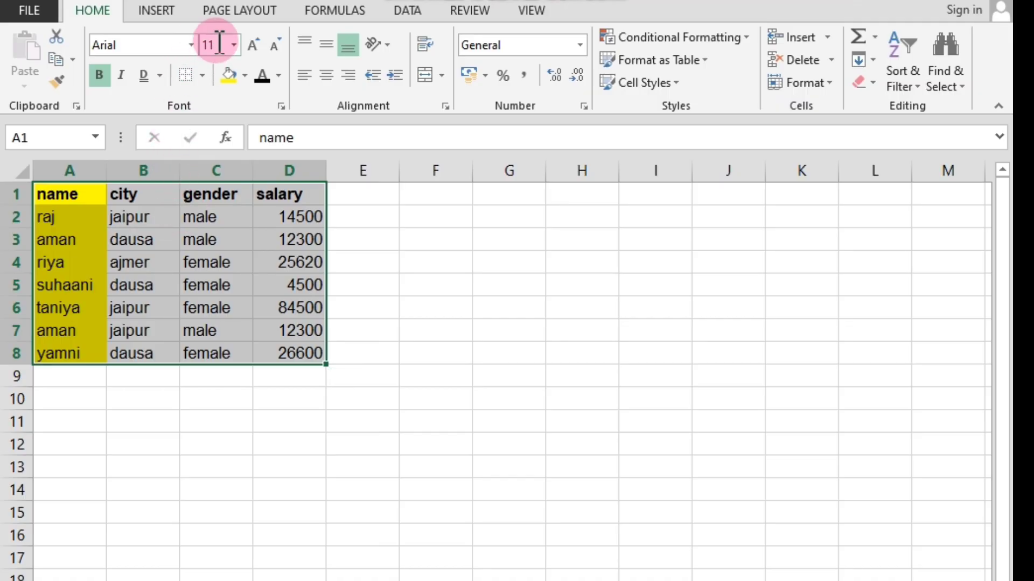
pyautogui.click(192, 47)
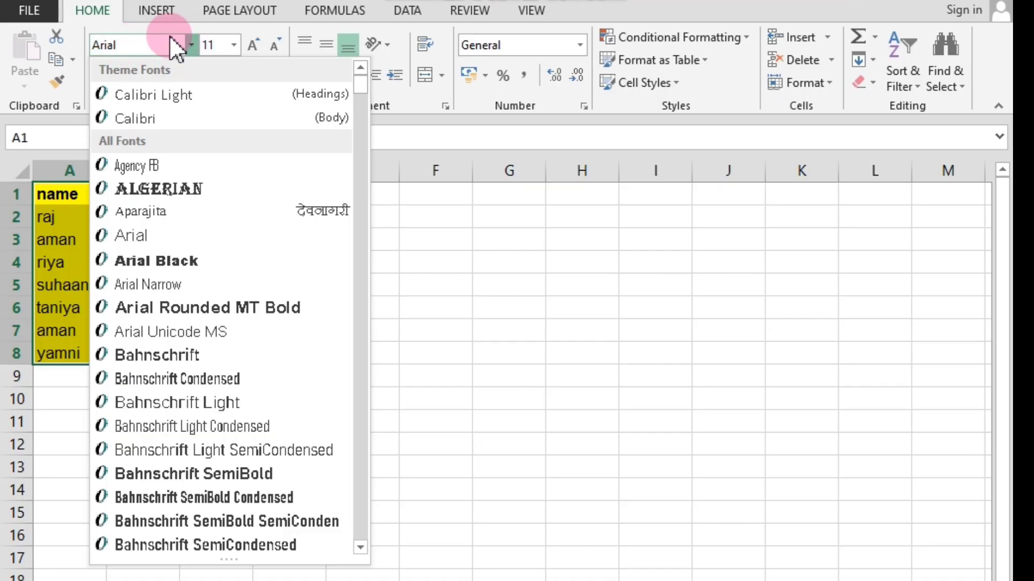
pyautogui.click(418, 279)
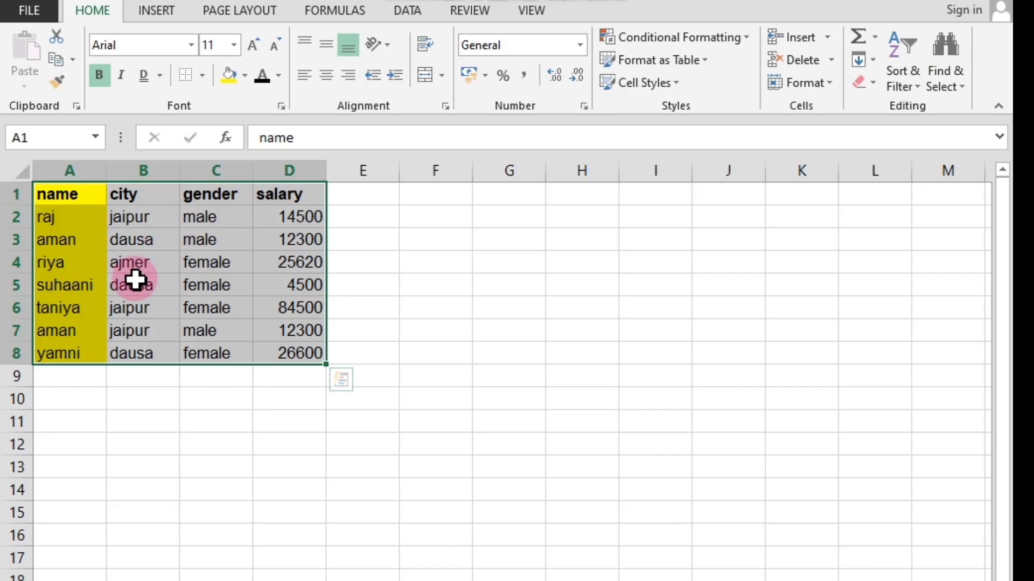
# Set the font size of the whole table, cells A1:D8, to the custom value 13.5.
pyautogui.click(234, 46)
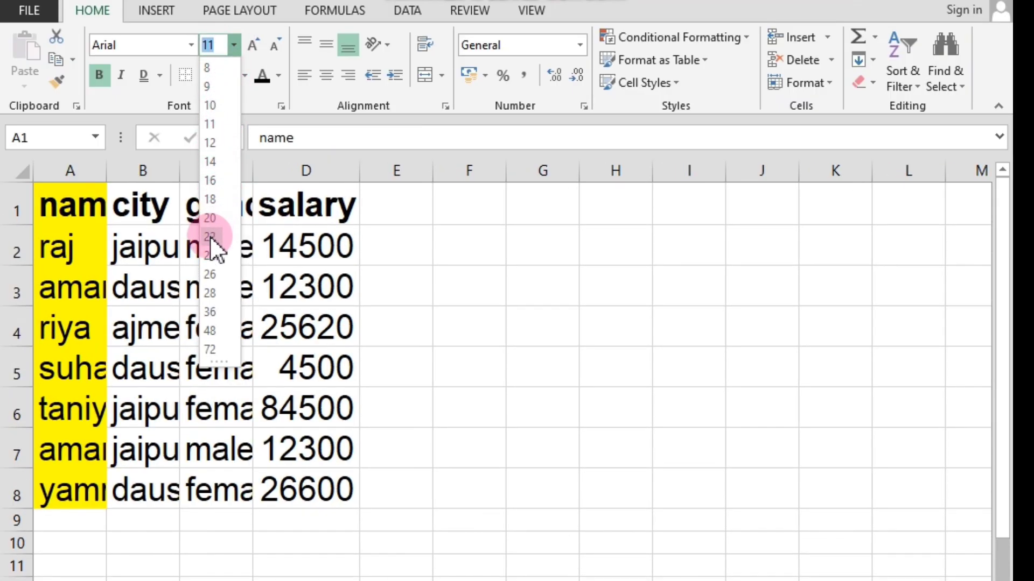
pyautogui.click(419, 279)
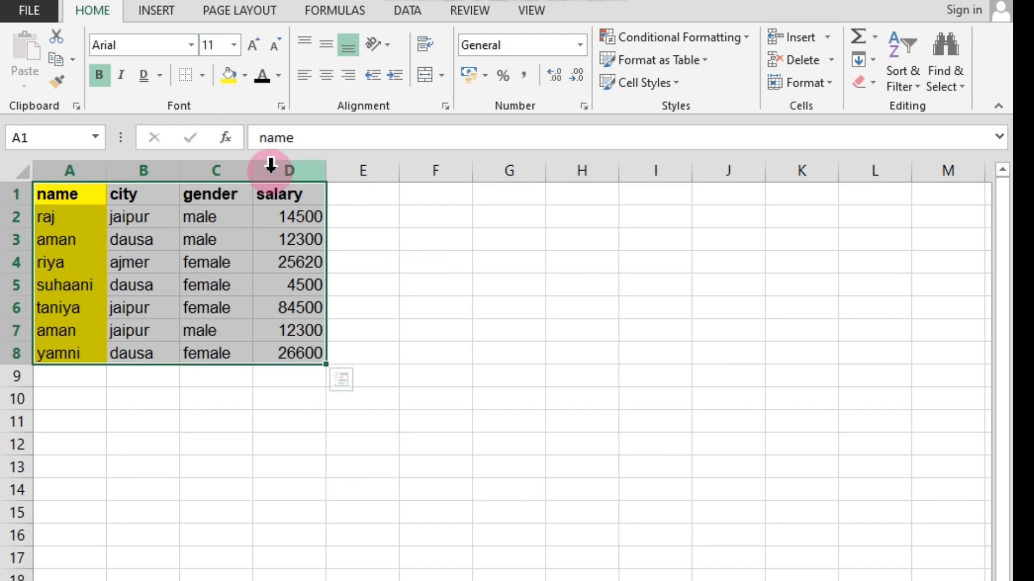
pyautogui.click(234, 44)
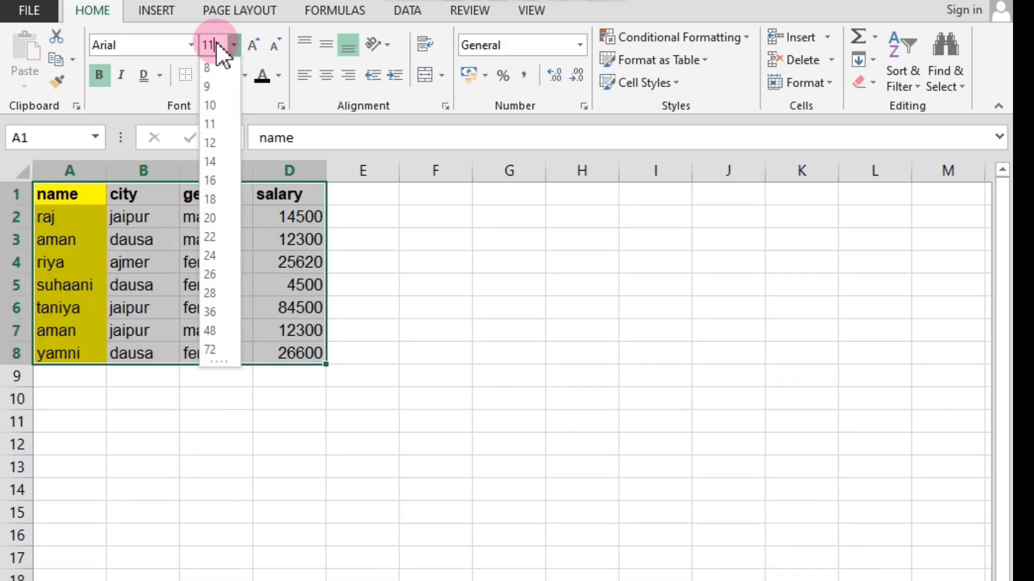
pyautogui.press('BackSpace')
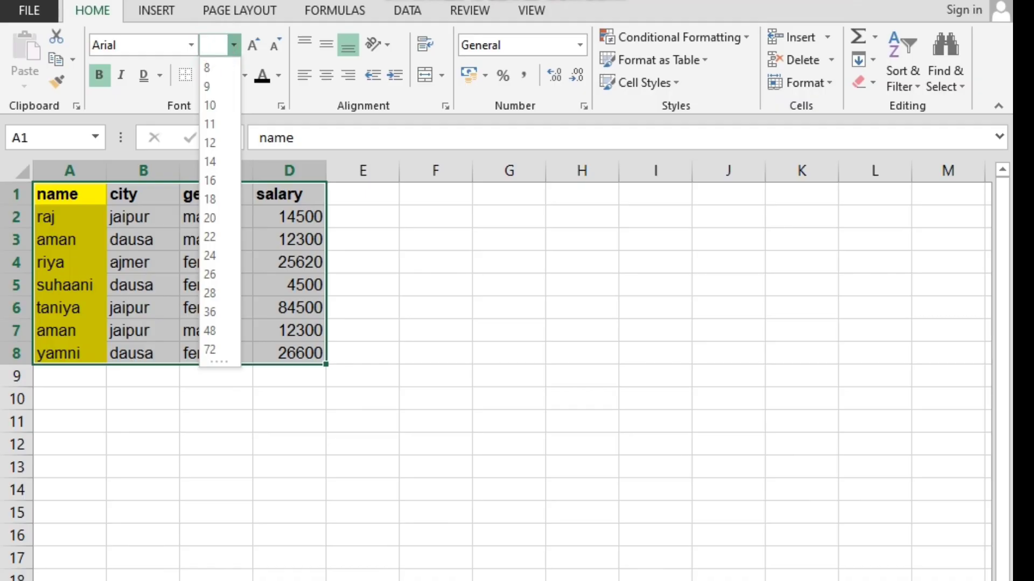
pyautogui.write('13.5')
pyautogui.click(258, 250)
pyautogui.moveTo(250, 396); pyautogui.dragTo(256, 398)
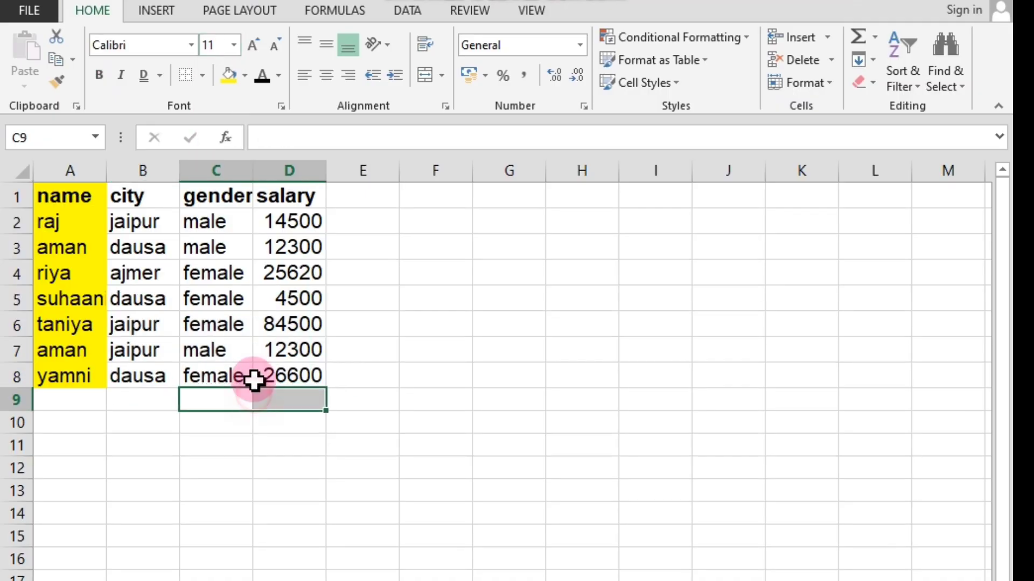
# Increase the font size of the table in A1:D8 to 14 and decrease it to 12 with the stepwise grow and shrink font commands.
pyautogui.moveTo(53, 196); pyautogui.dragTo(270, 374)
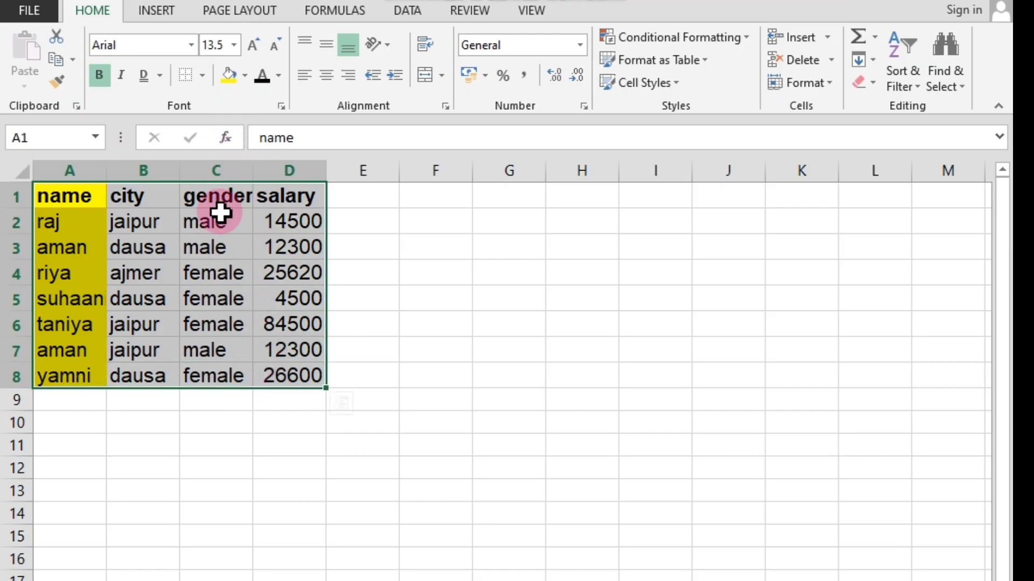
pyautogui.click(203, 425)
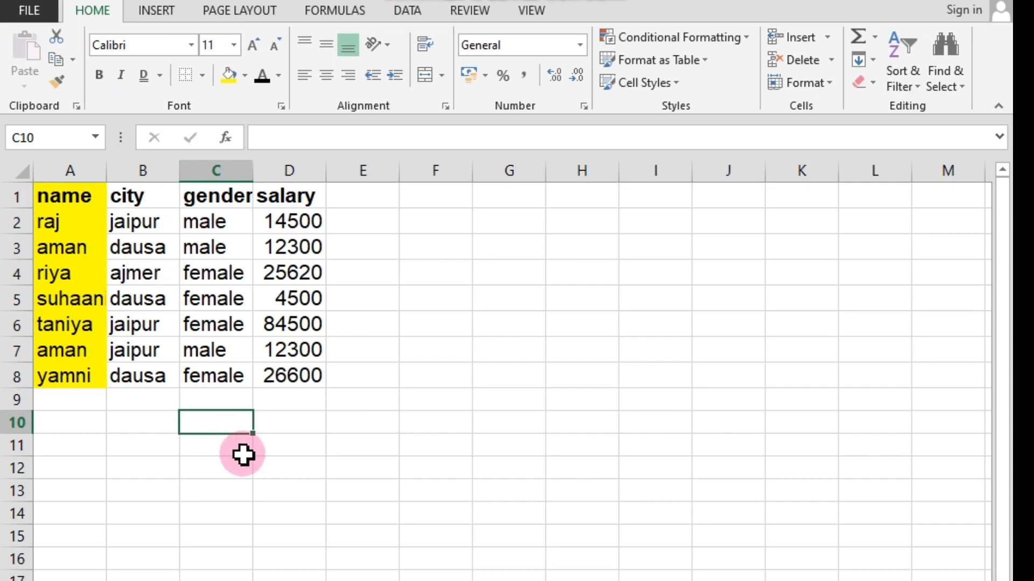
pyautogui.moveTo(54, 196); pyautogui.dragTo(291, 377)
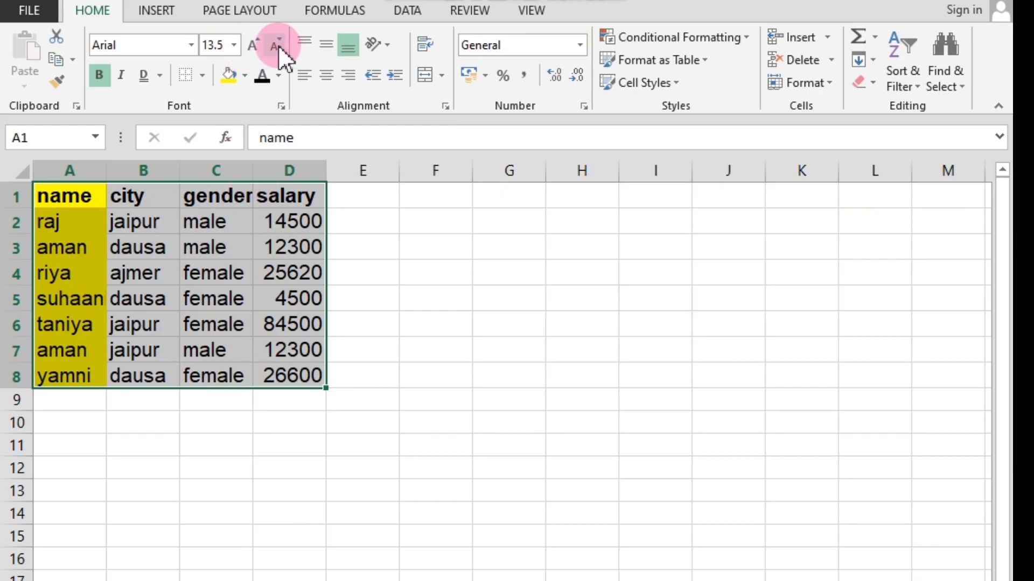
pyautogui.click(254, 45)
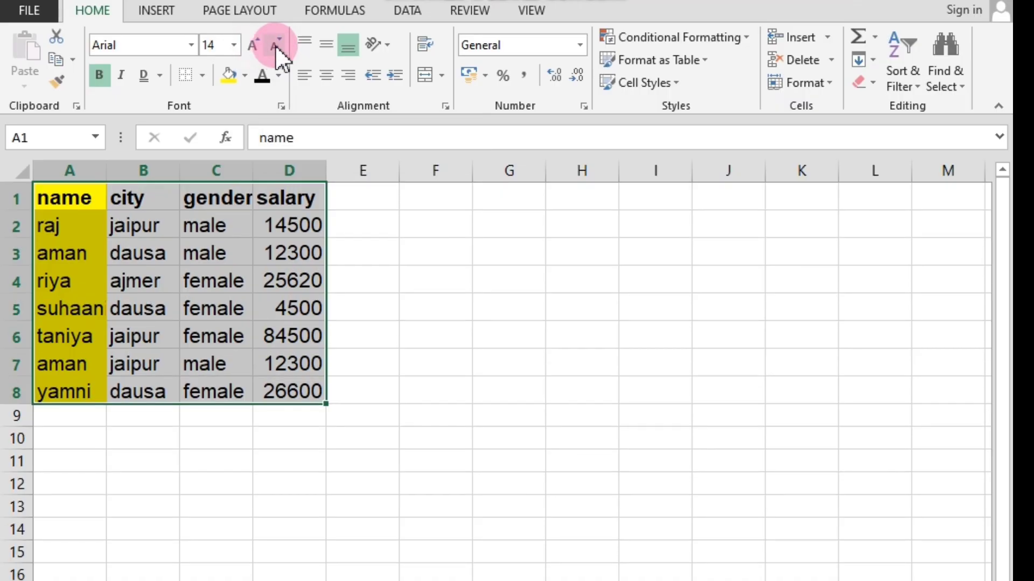
pyautogui.click(276, 46)
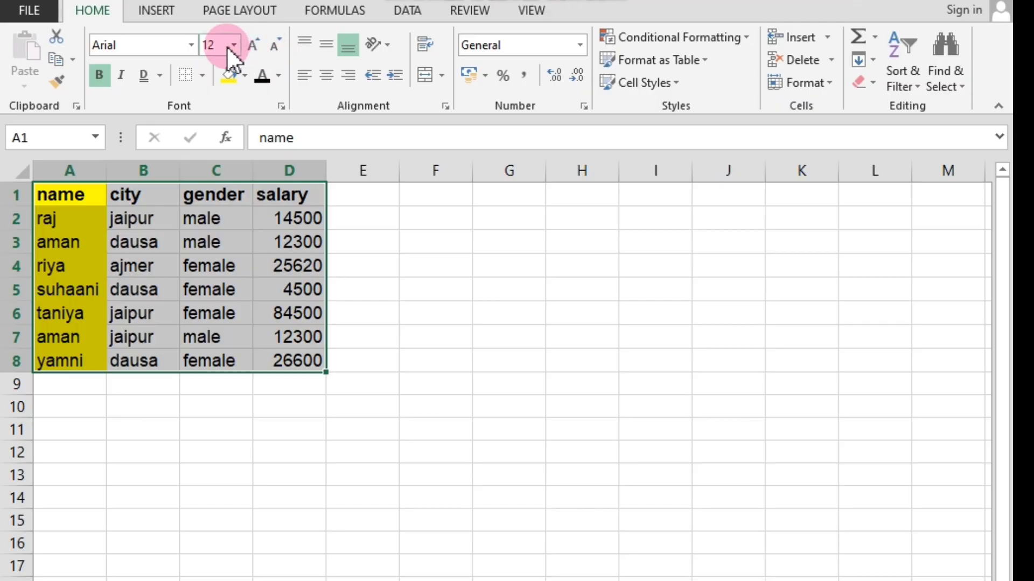
pyautogui.click(253, 45)
pyautogui.click(275, 45)
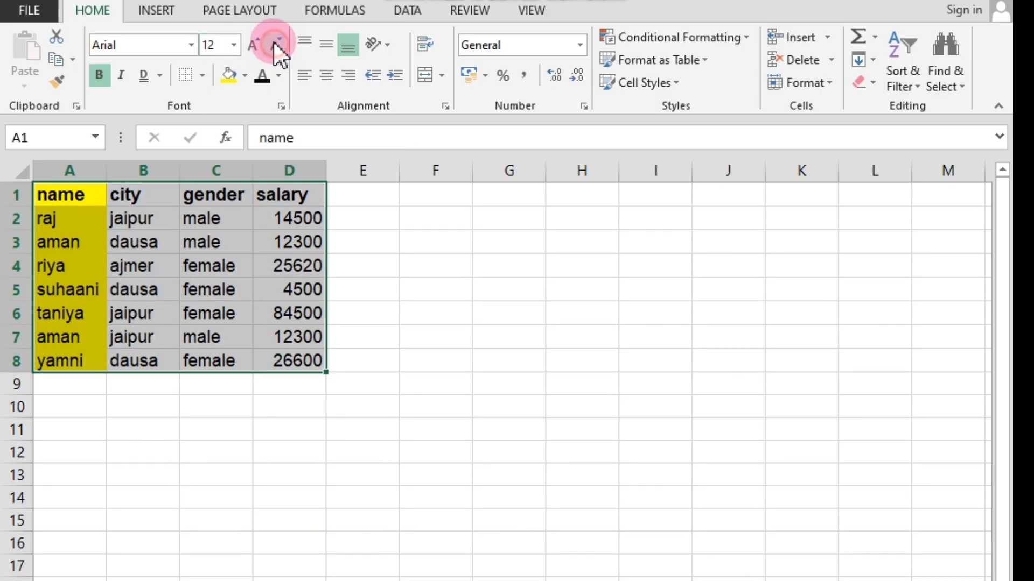
pyautogui.click(233, 45)
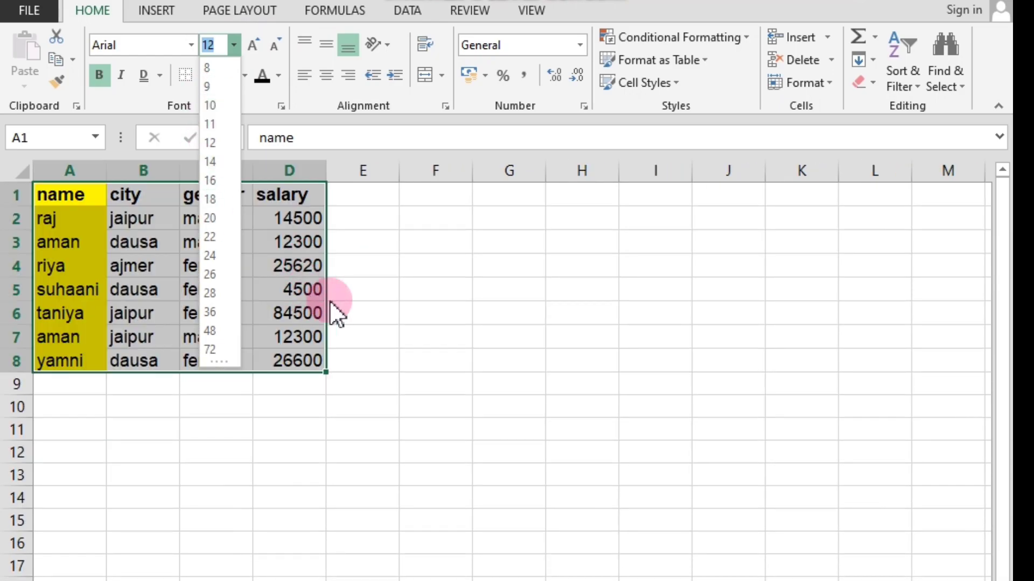
pyautogui.click(354, 260)
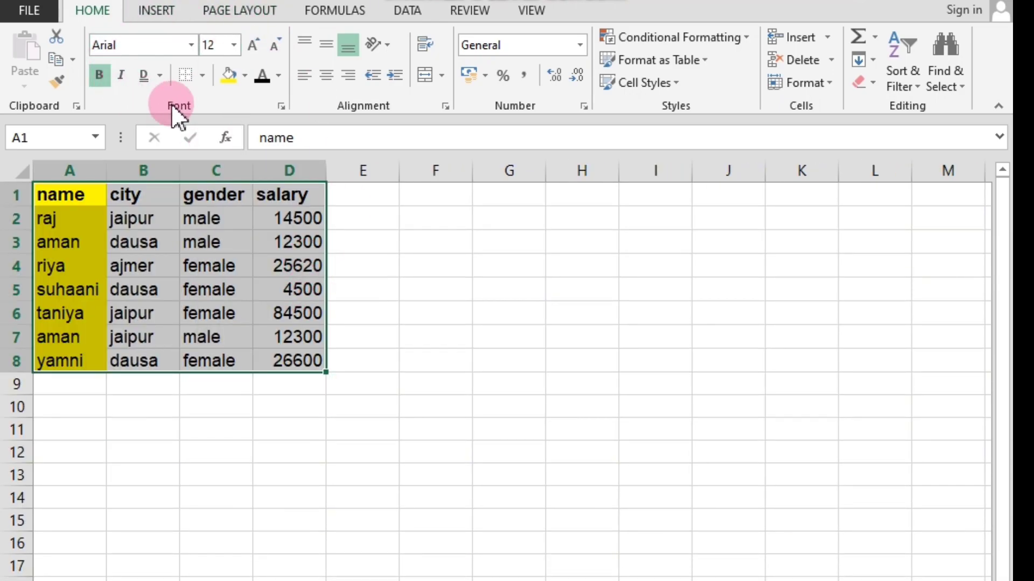
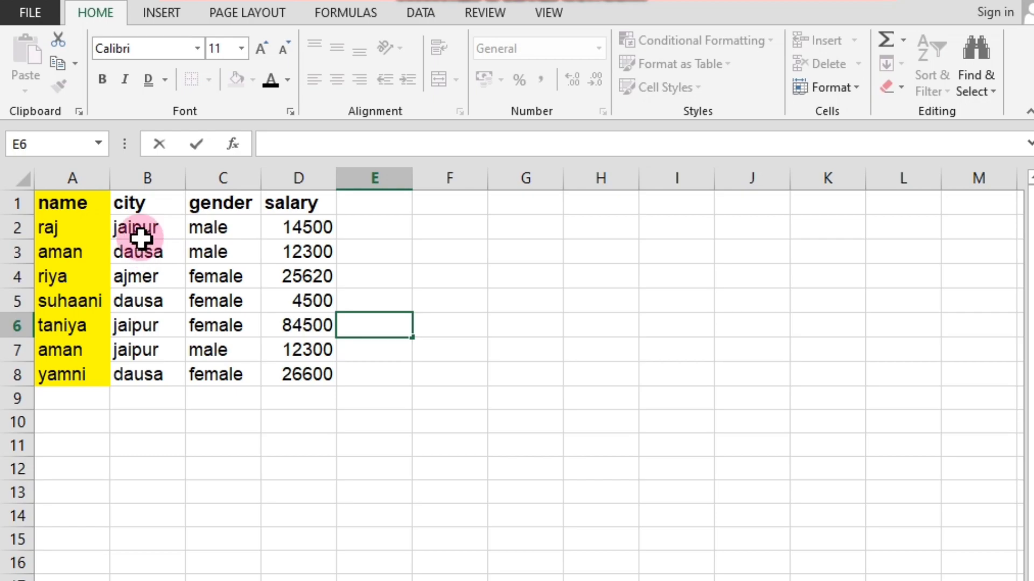
# Examine the Number, Alignment, Font, Border, Fill and Protection settings of cell B2 in the Format Cells dialog.
pyautogui.click(155, 227)
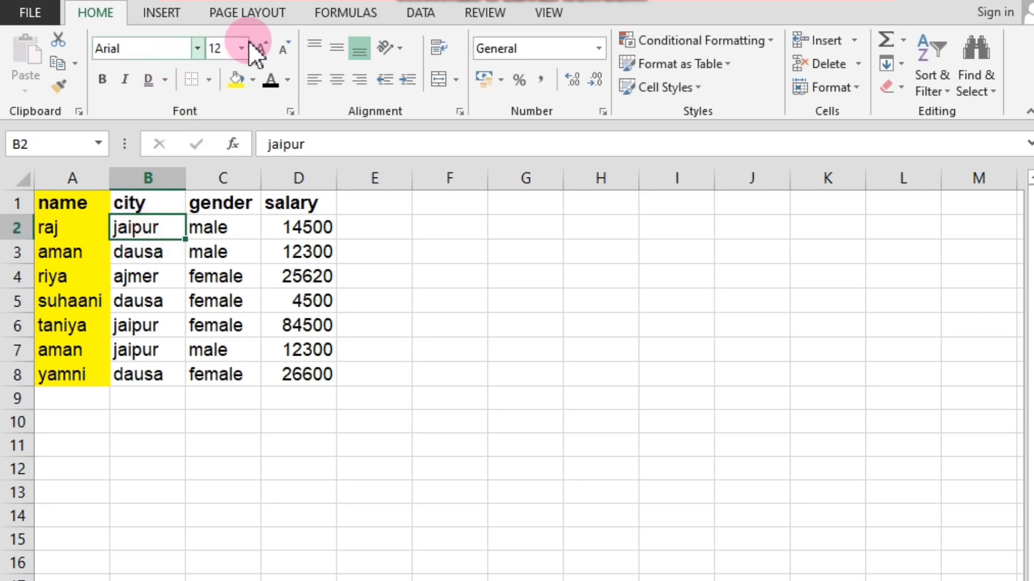
pyautogui.click(289, 113)
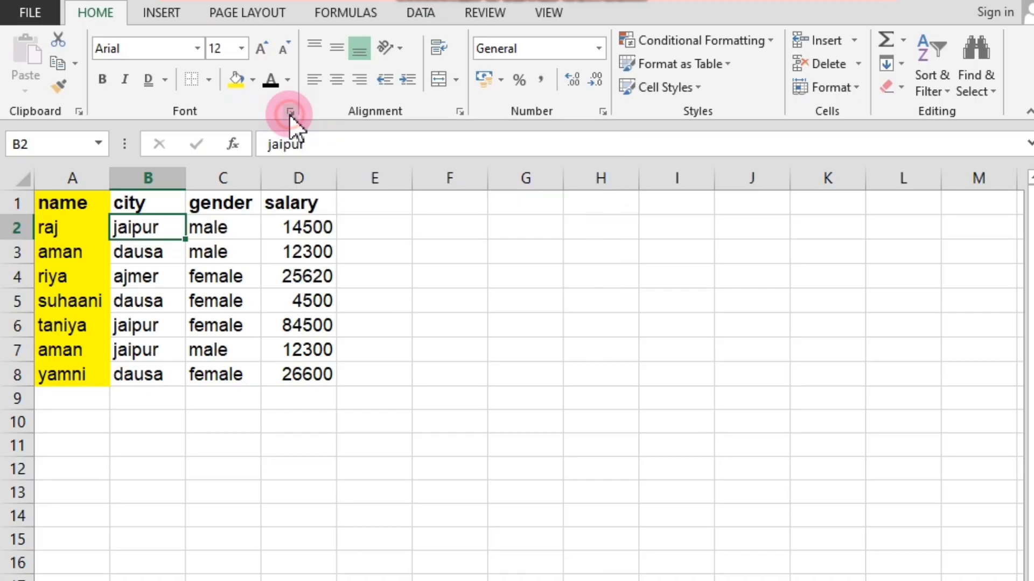
pyautogui.click(99, 185)
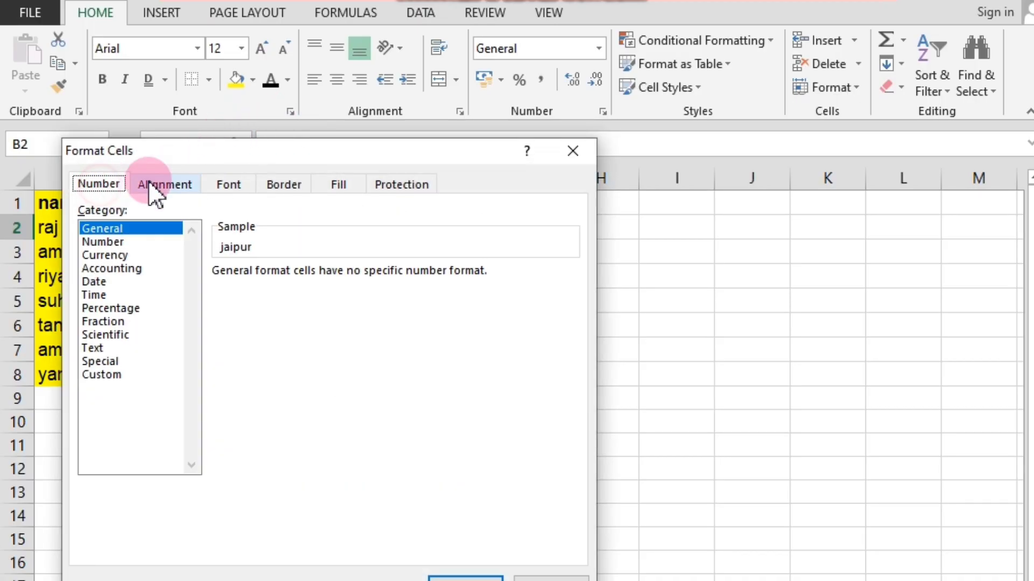
pyautogui.click(161, 185)
pyautogui.click(231, 186)
pyautogui.click(283, 186)
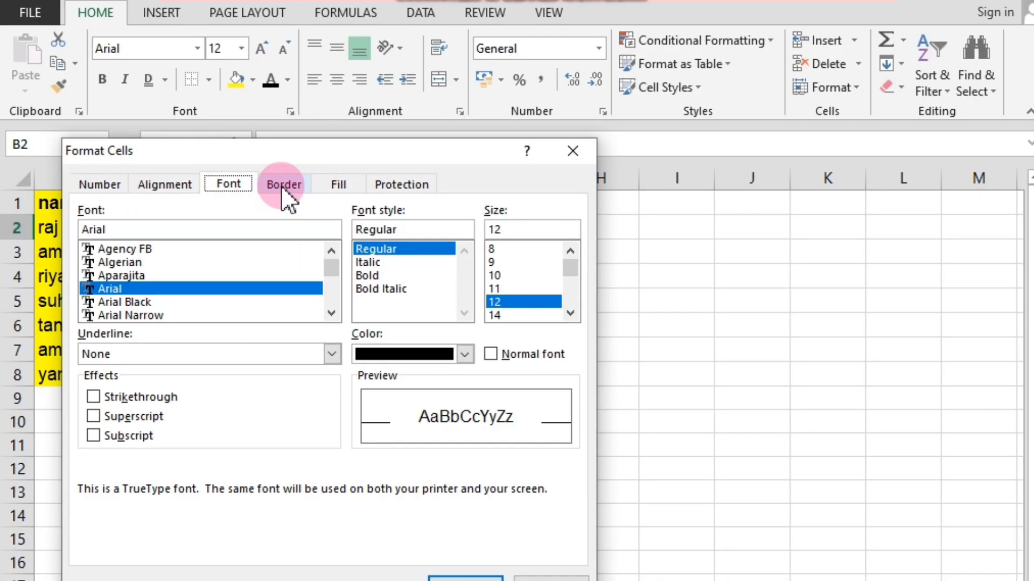
pyautogui.click(340, 186)
pyautogui.click(398, 185)
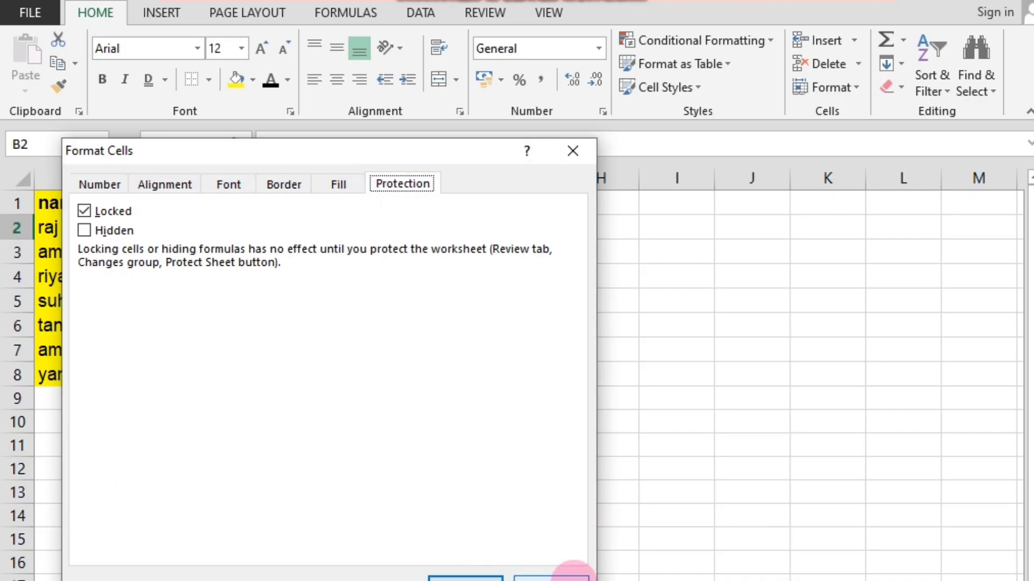
pyautogui.click(108, 188)
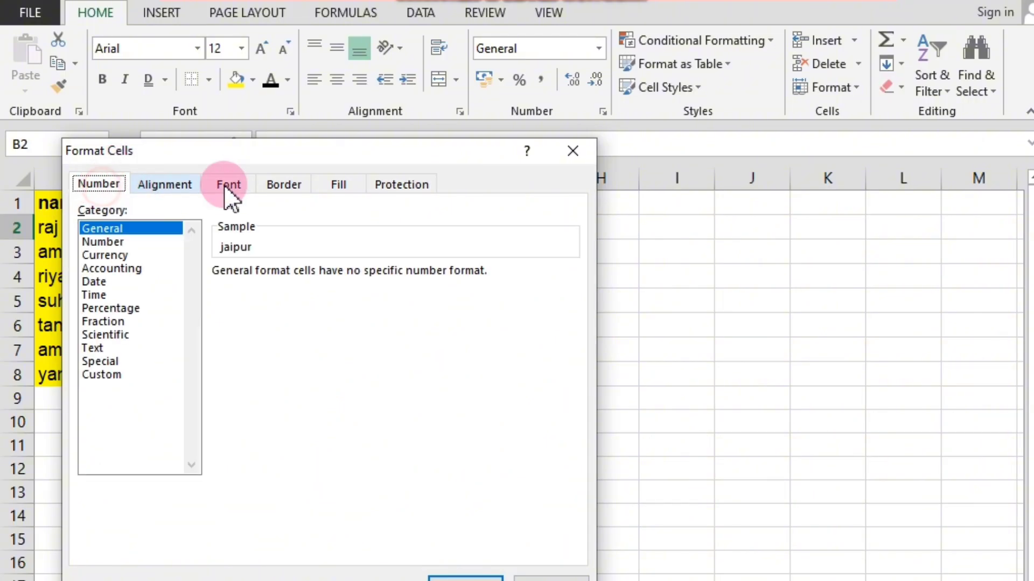
pyautogui.click(572, 152)
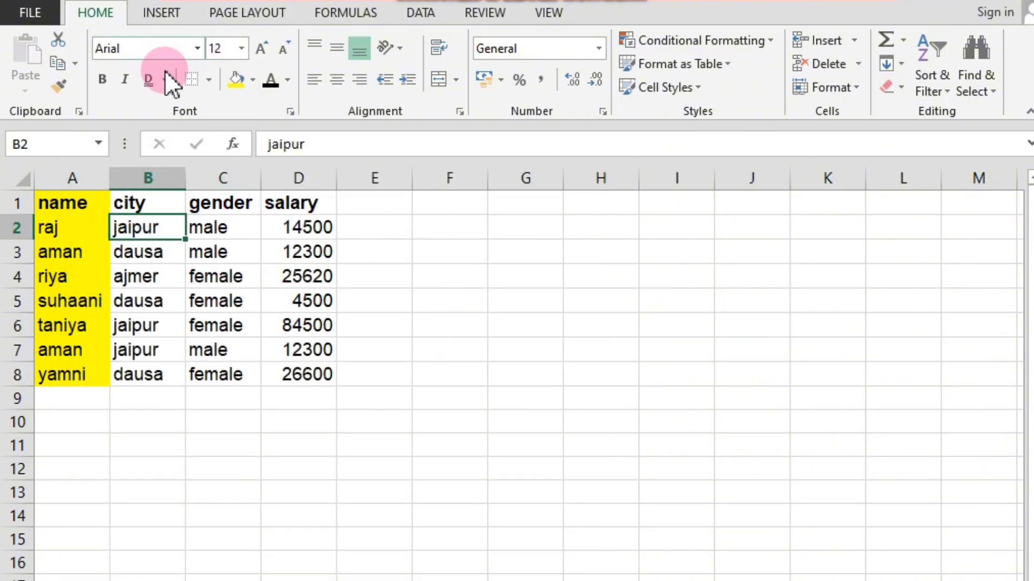
# Examine the typeface, font size and underline options for cell B2 in the Format Cells dialog, closing it without changes.
pyautogui.click(292, 111)
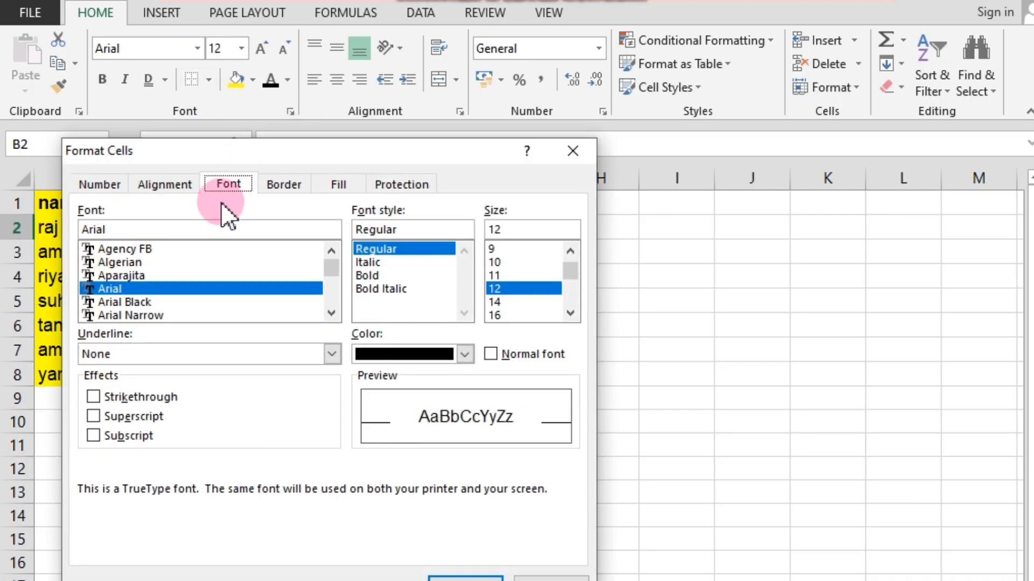
pyautogui.click(233, 184)
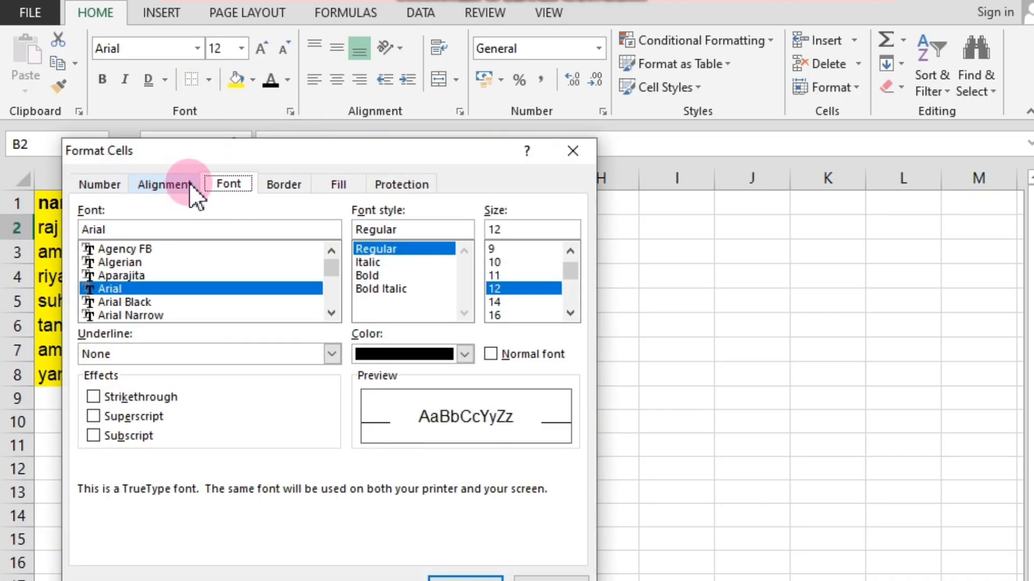
pyautogui.click(229, 185)
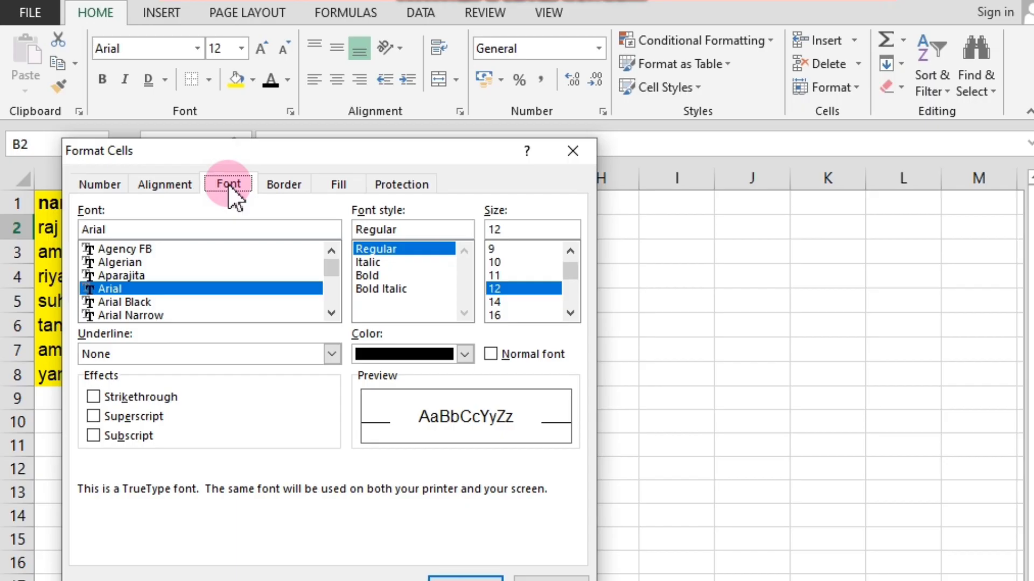
pyautogui.click(107, 230)
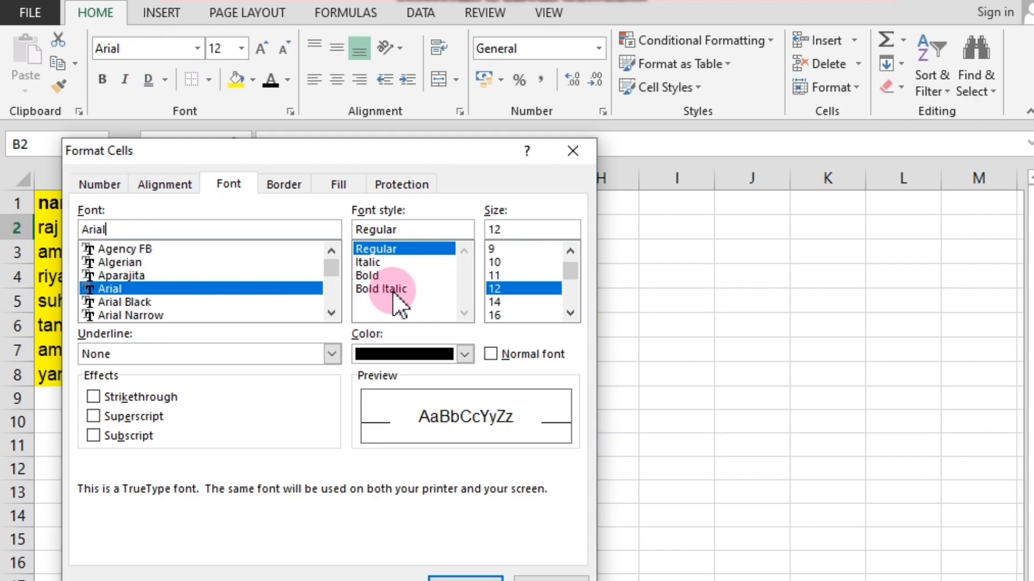
pyautogui.click(509, 229)
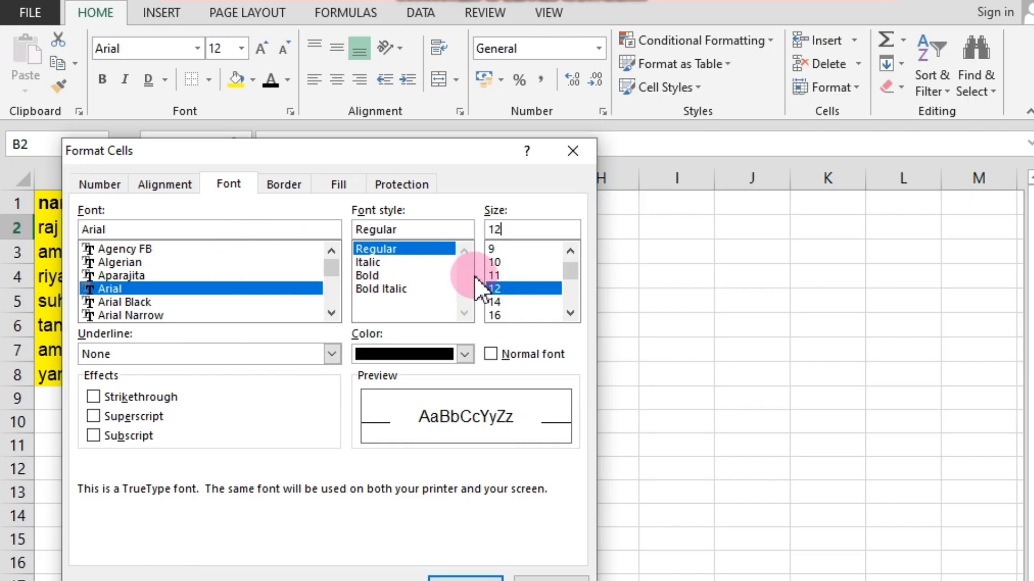
pyautogui.click(331, 354)
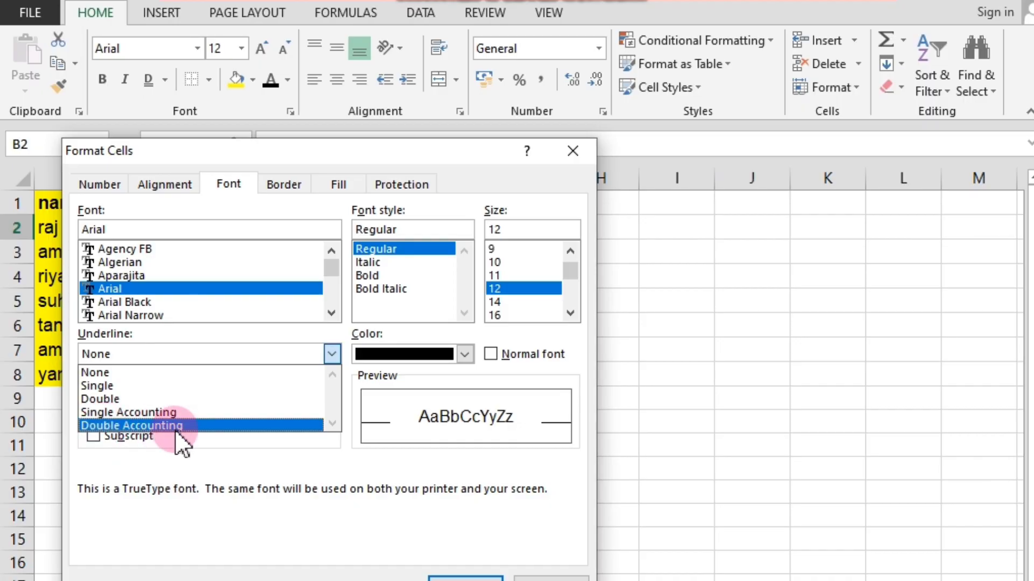
pyautogui.click(573, 155)
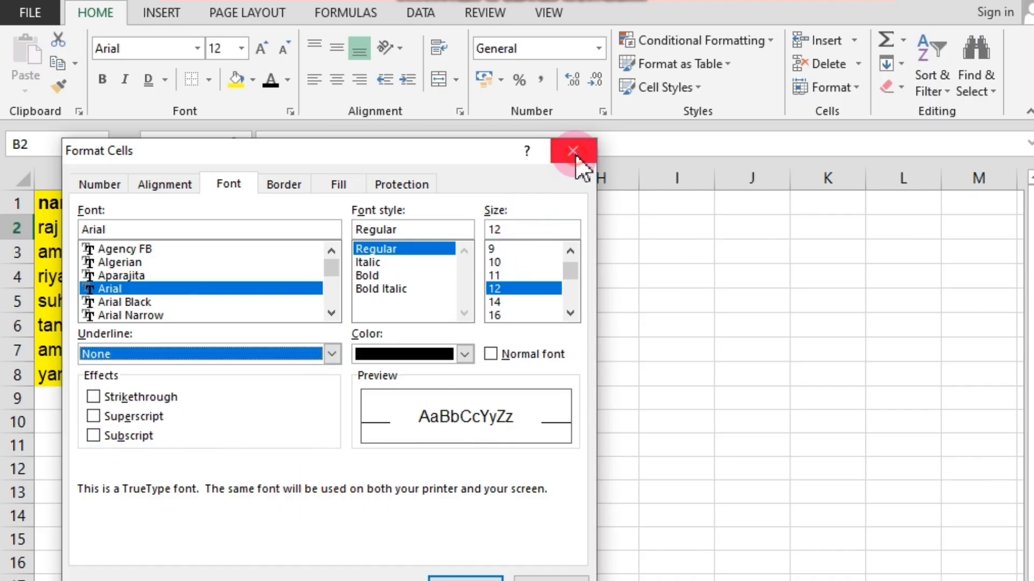
pyautogui.click(573, 151)
pyautogui.click(226, 467)
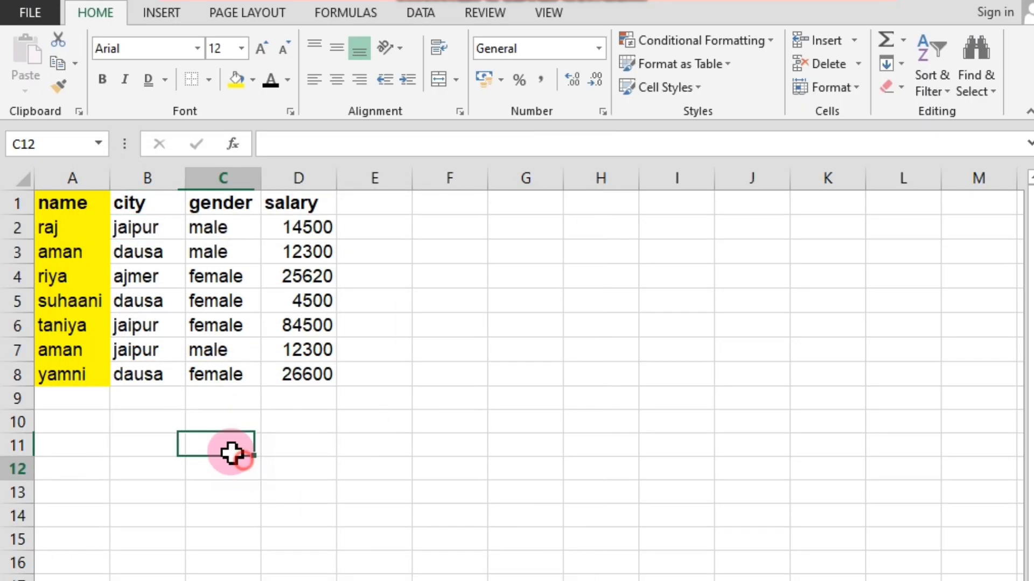
# Remove the yellow fill from the name column, cells A1:A8.
pyautogui.moveTo(65, 203); pyautogui.dragTo(69, 375)
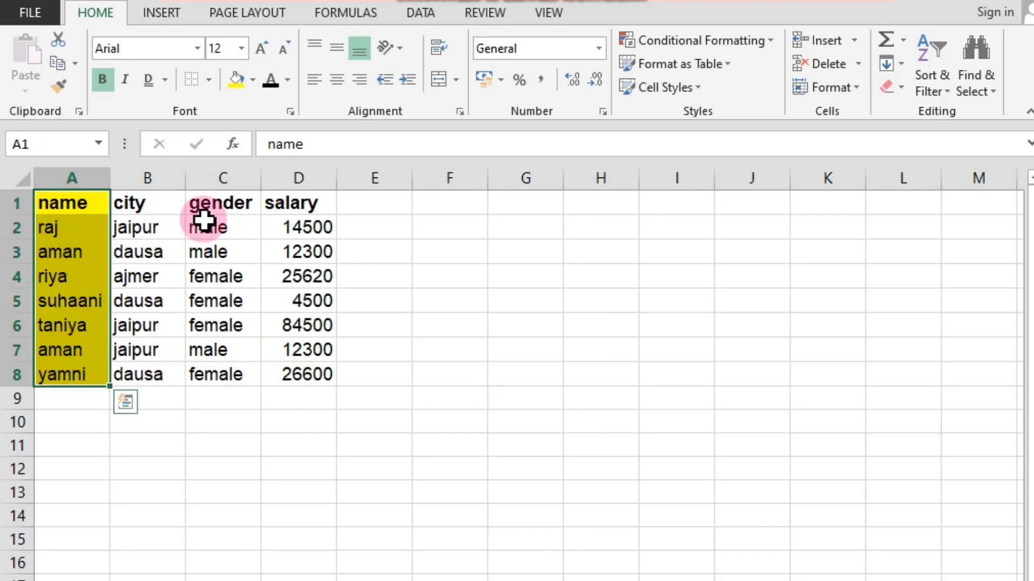
pyautogui.click(253, 81)
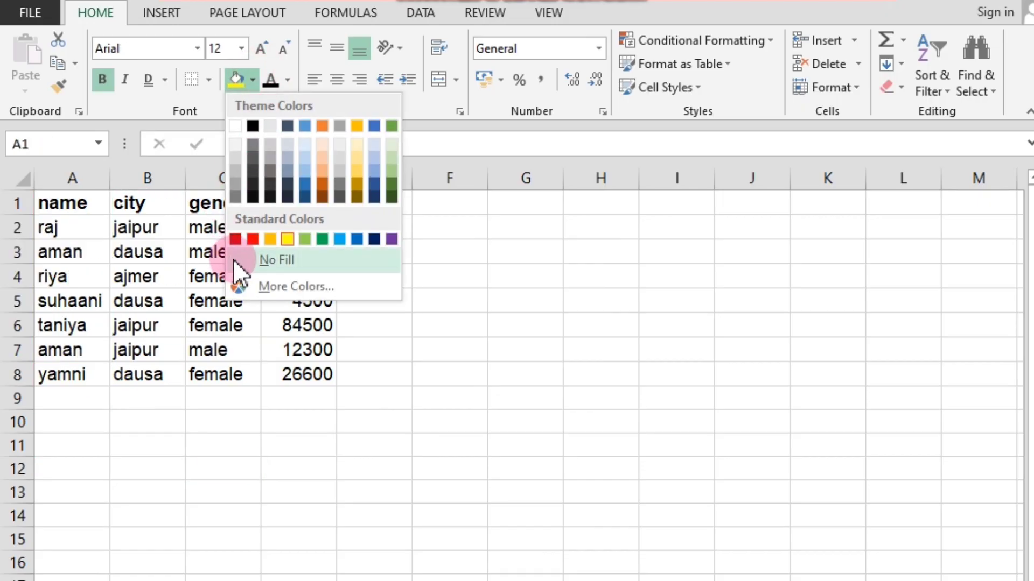
pyautogui.click(238, 259)
pyautogui.click(198, 463)
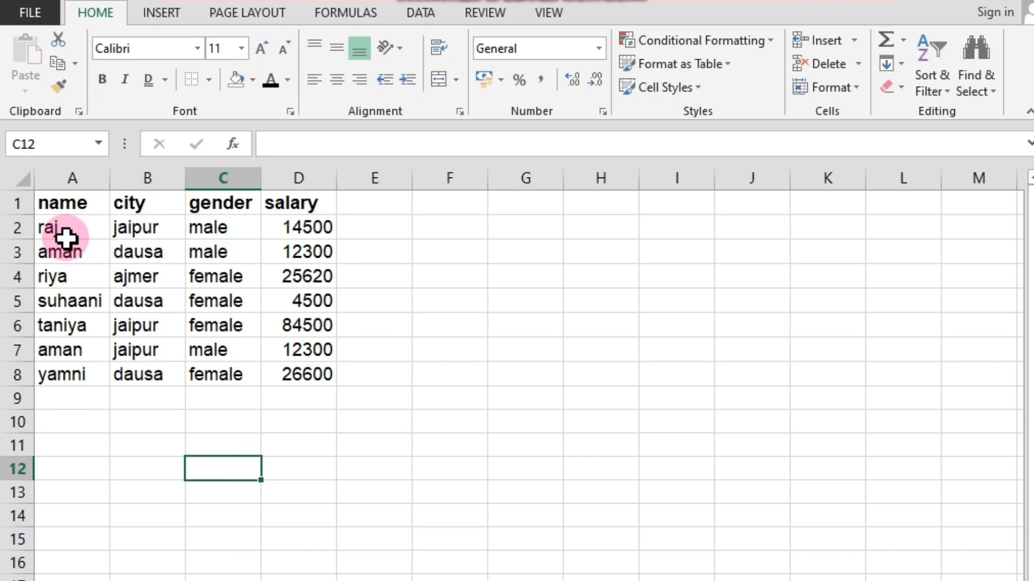
# Apply the Double Accounting underline to the headers in A1:D1 through the Format Cells dialog.
pyautogui.click(54, 205)
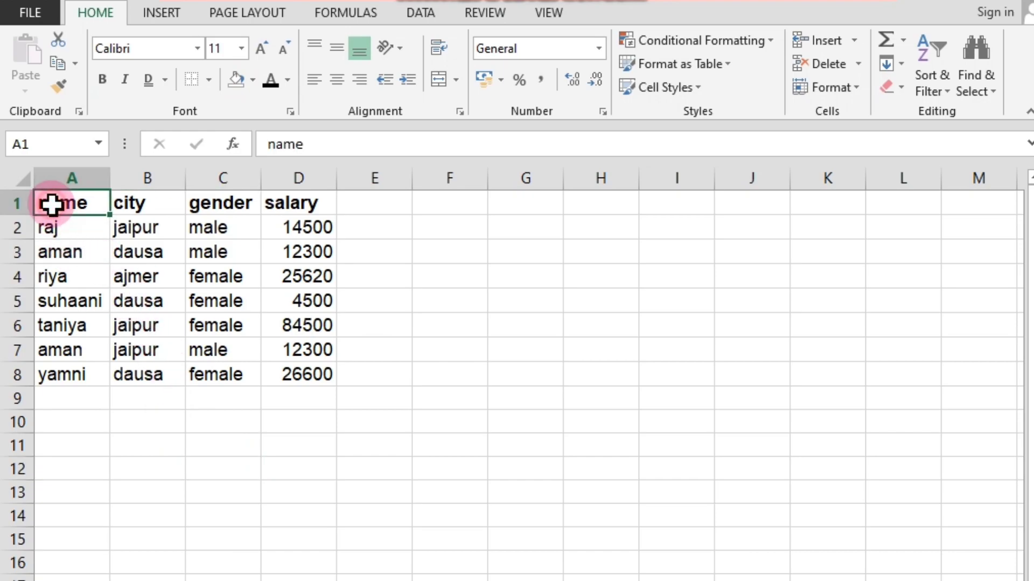
pyautogui.moveTo(67, 205); pyautogui.dragTo(281, 201)
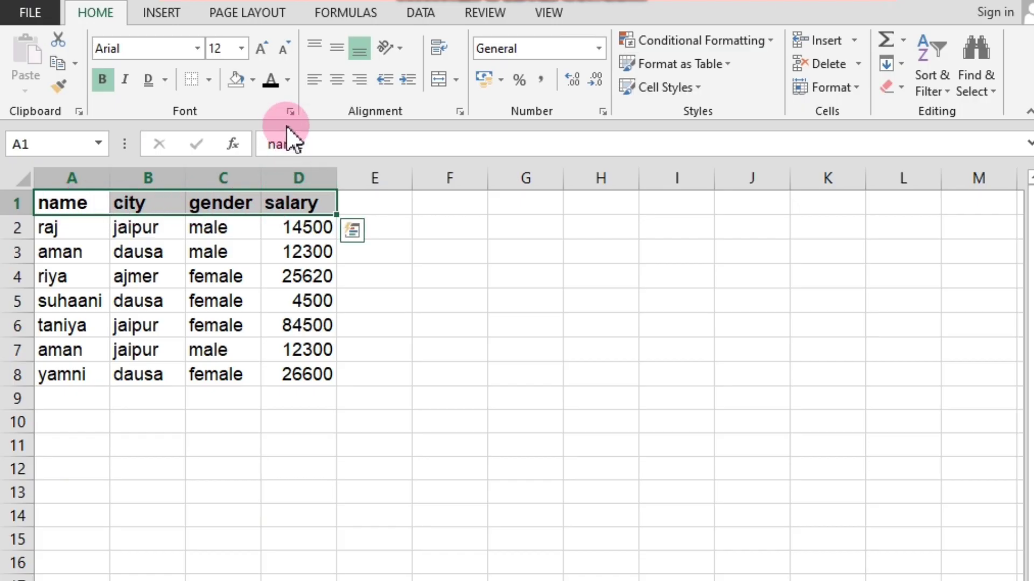
pyautogui.click(290, 112)
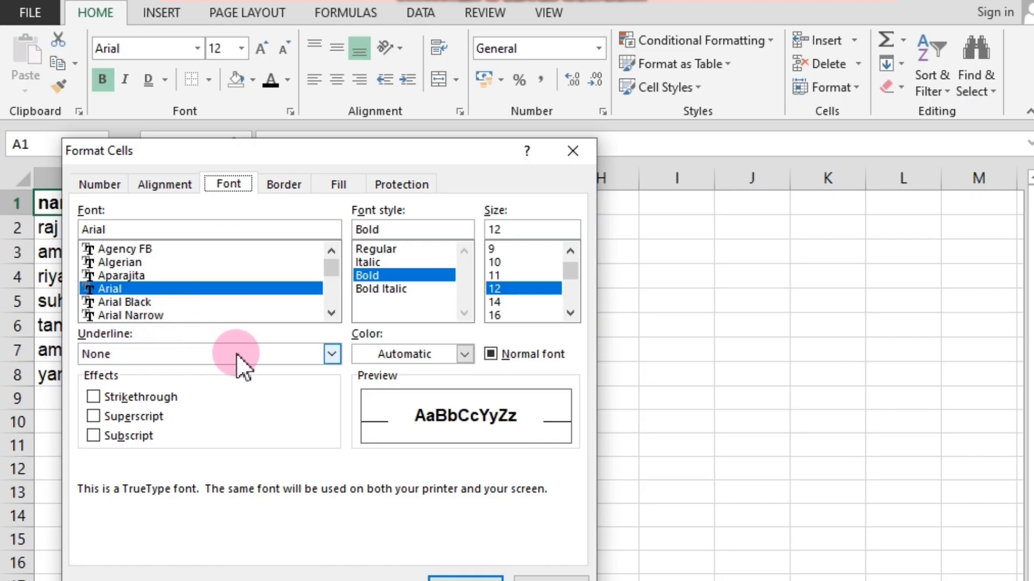
pyautogui.click(331, 353)
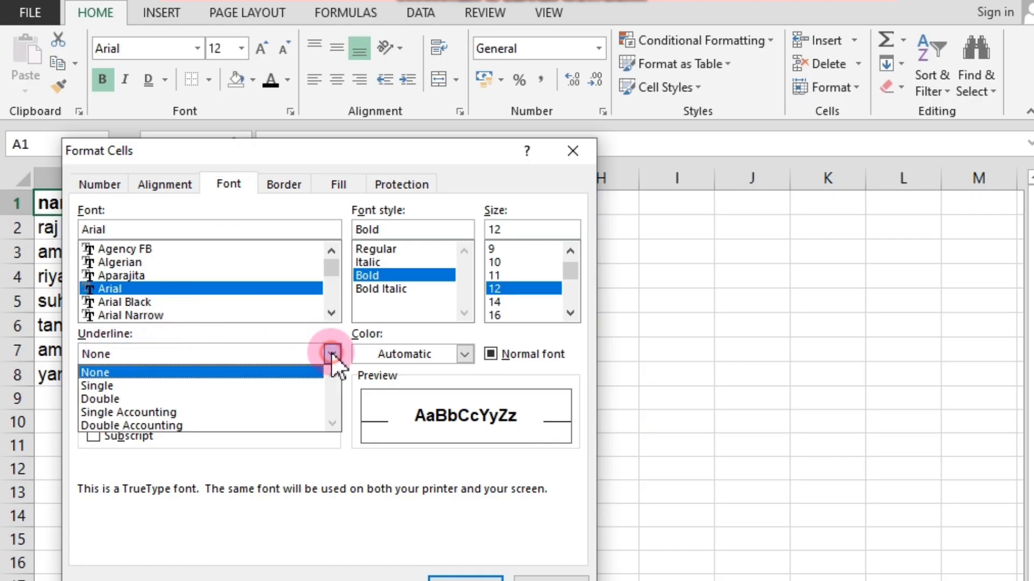
pyautogui.click(133, 426)
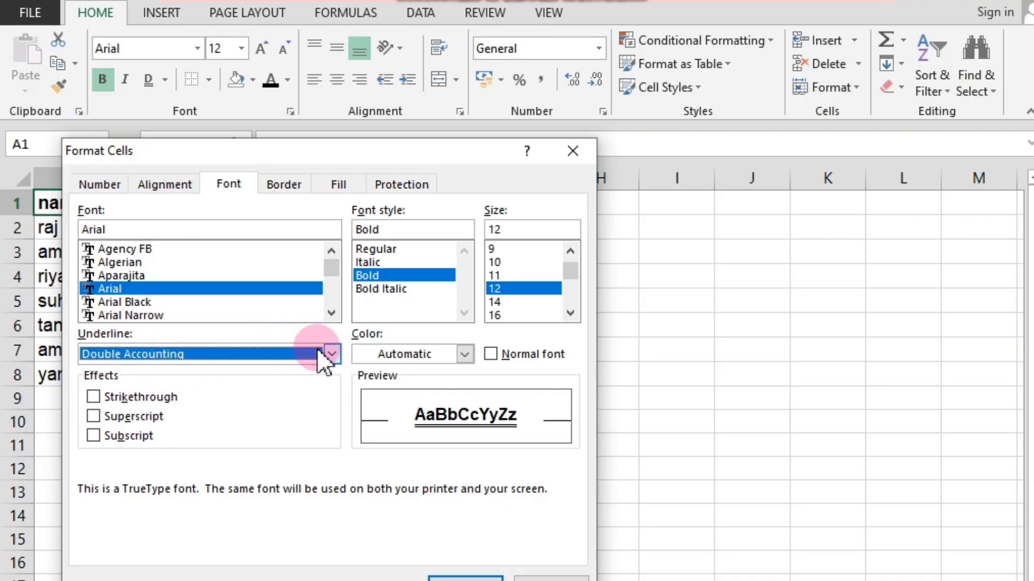
pyautogui.click(331, 354)
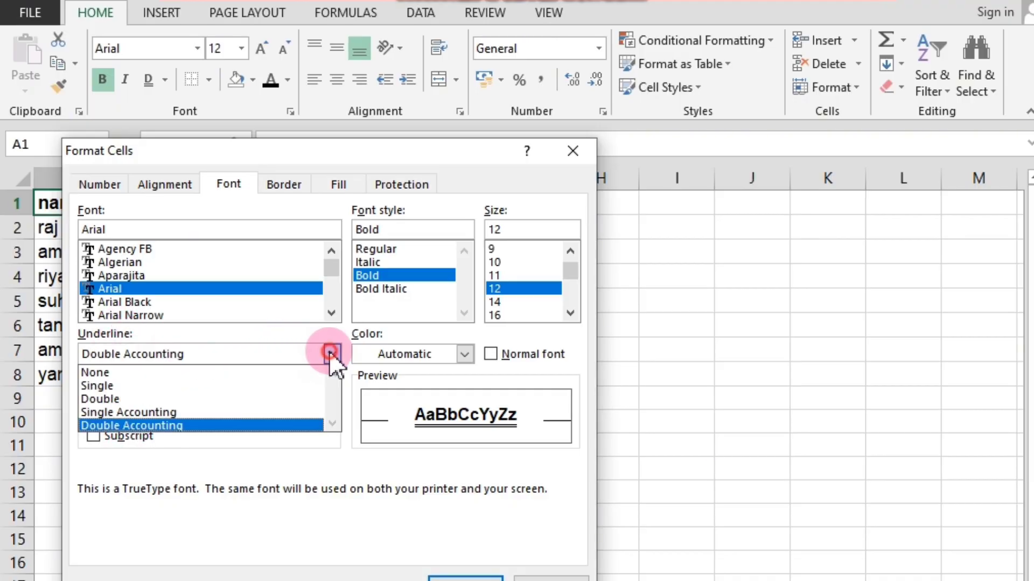
pyautogui.click(155, 426)
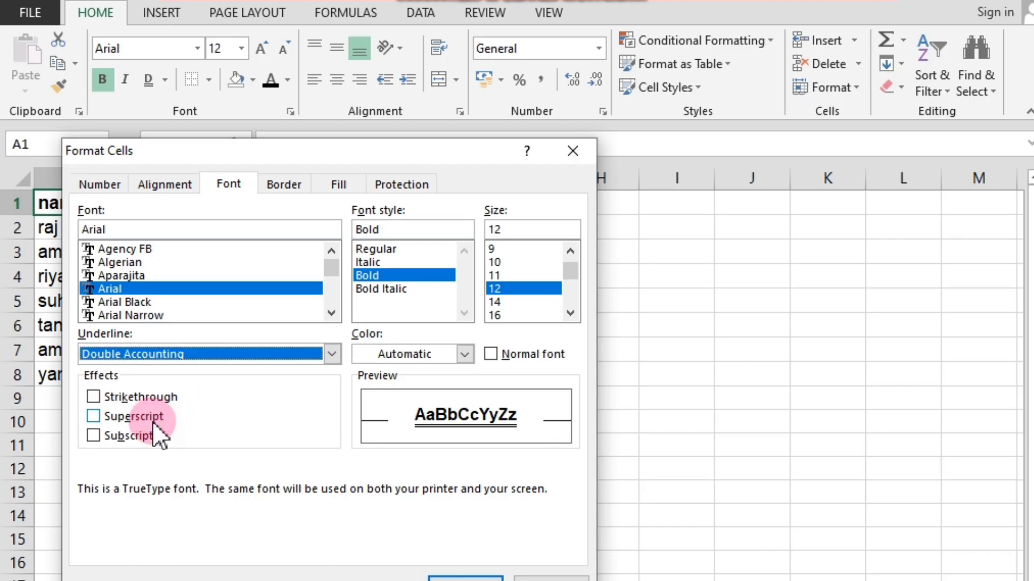
pyautogui.click(434, 573)
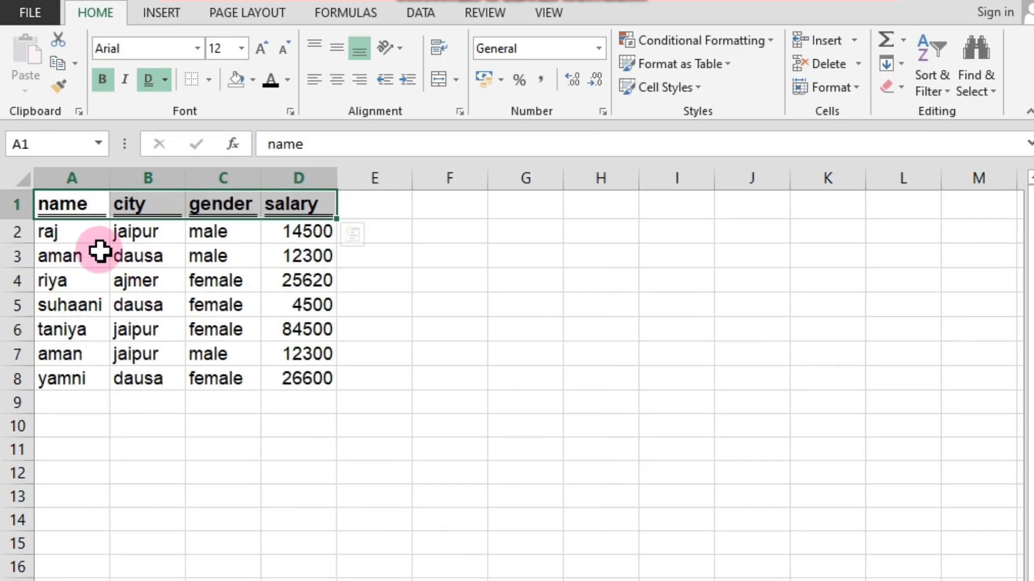
pyautogui.click(353, 296)
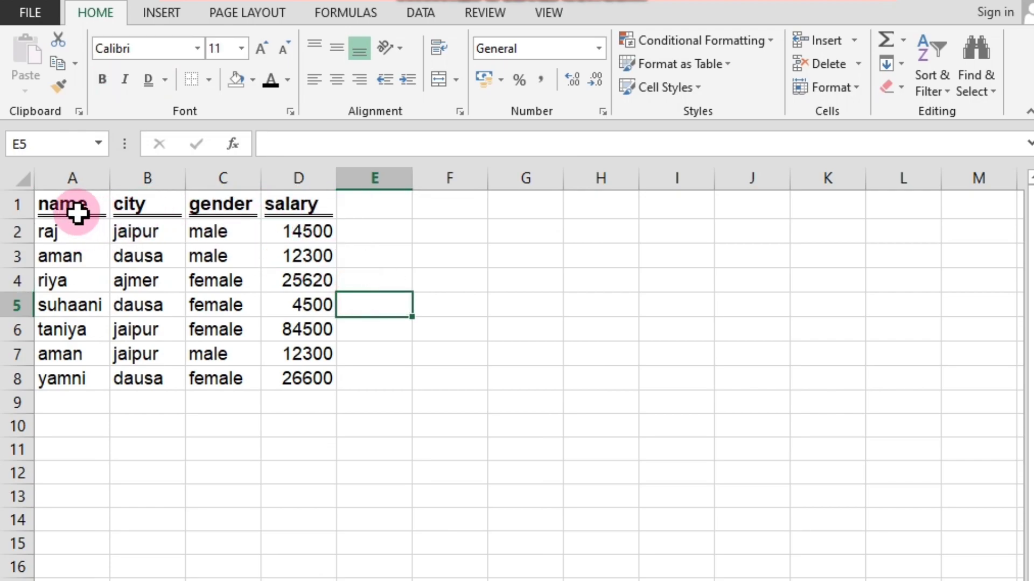
# Remove the underline from the headers in A1:D1.
pyautogui.moveTo(45, 202); pyautogui.dragTo(307, 207)
pyautogui.click(149, 78)
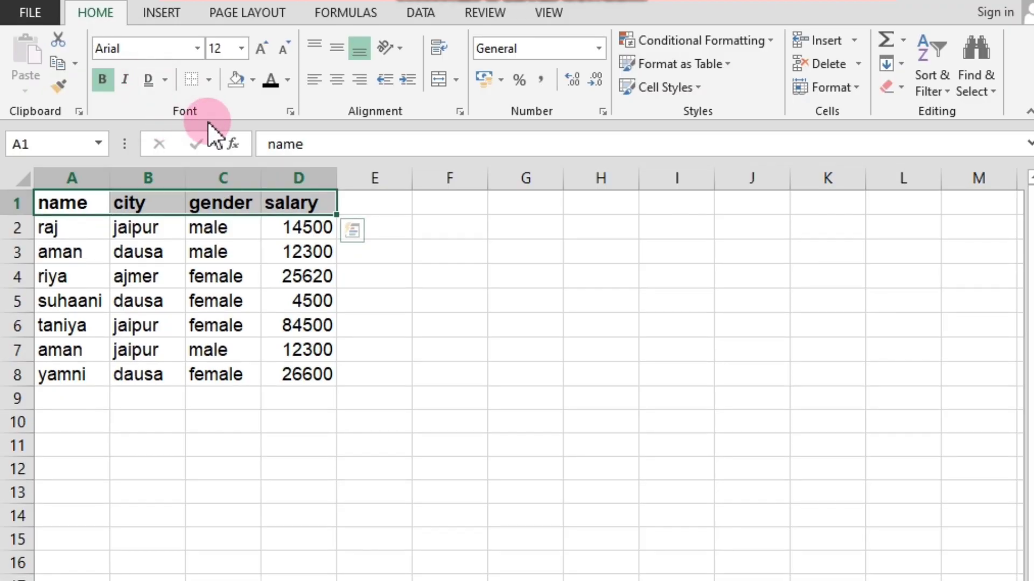
# Preview the Double Accounting underline for the headers in A1:D1, set it back to None and close the Format Cells dialog without applying.
pyautogui.click(289, 110)
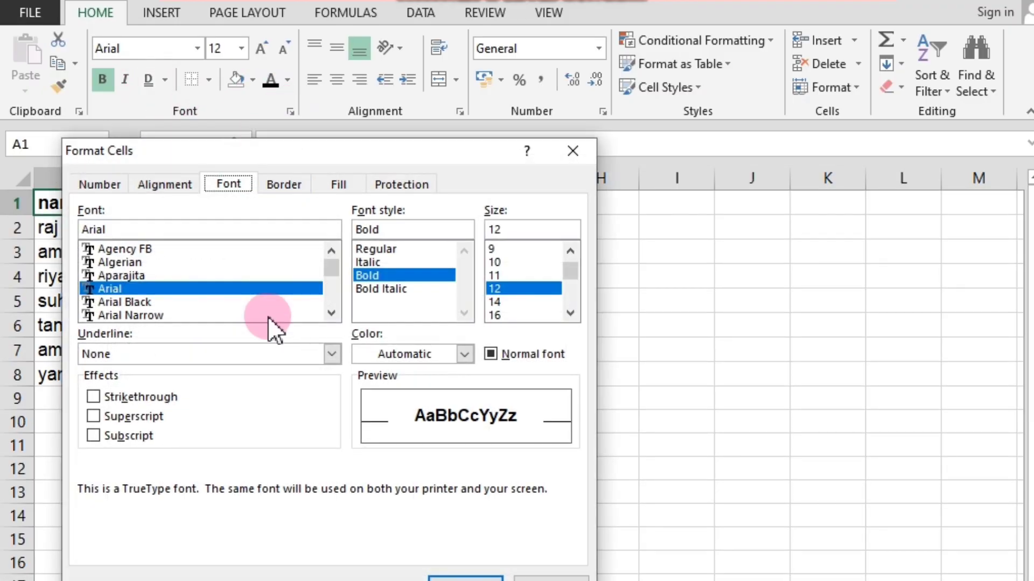
pyautogui.click(331, 353)
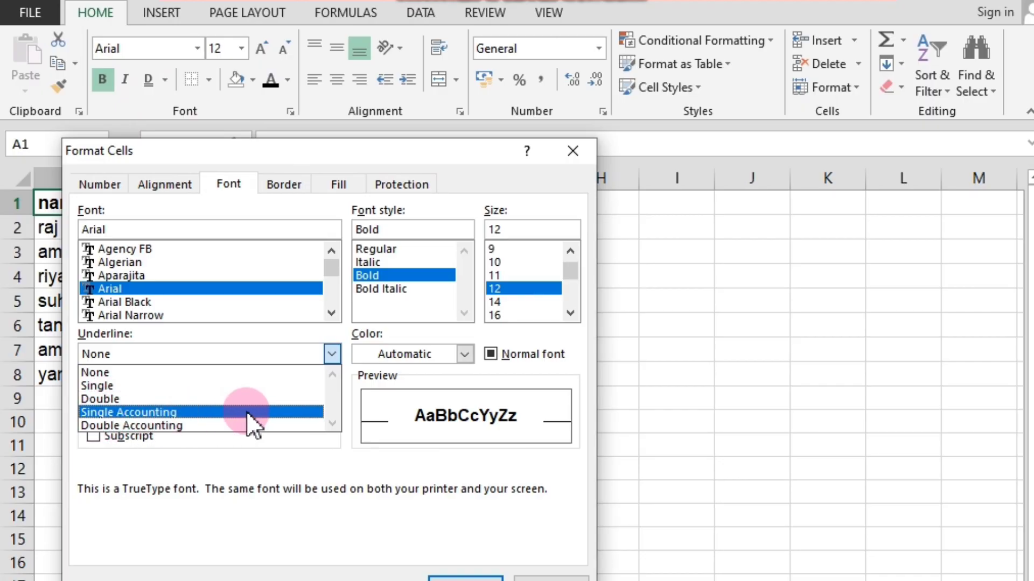
pyautogui.click(327, 420)
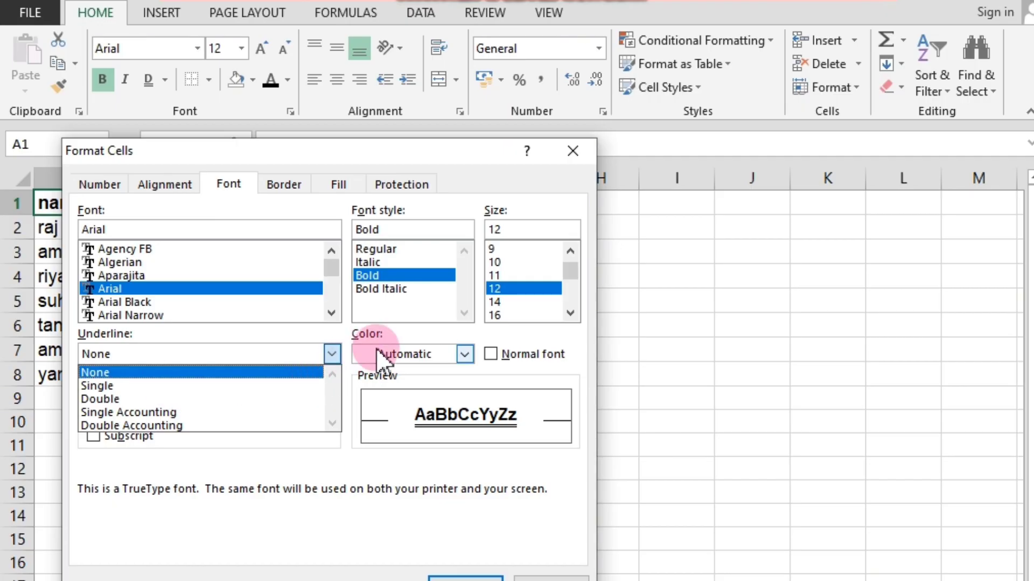
pyautogui.click(581, 160)
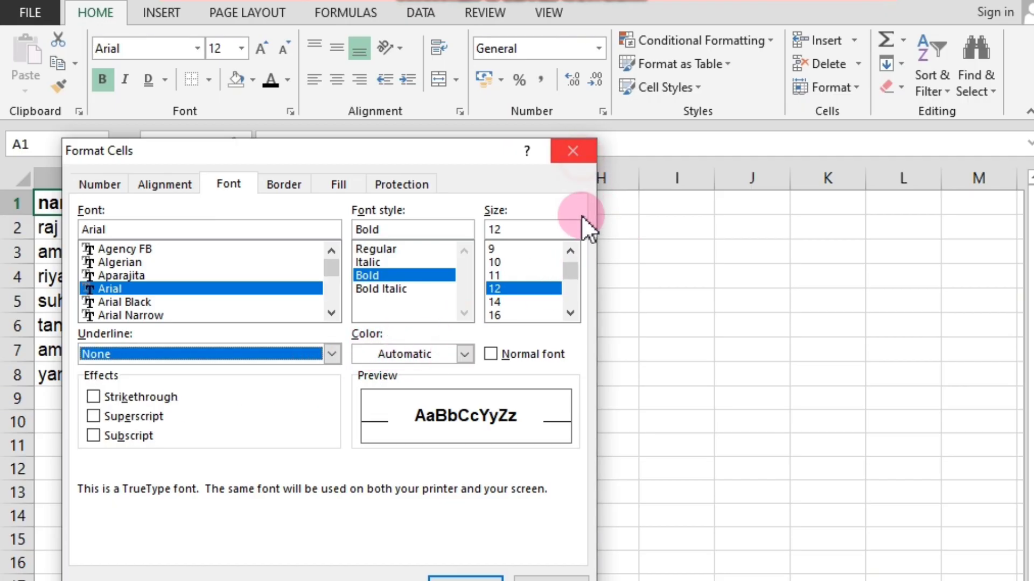
pyautogui.click(571, 147)
pyautogui.click(582, 272)
pyautogui.moveTo(64, 203); pyautogui.dragTo(283, 374)
pyautogui.click(290, 111)
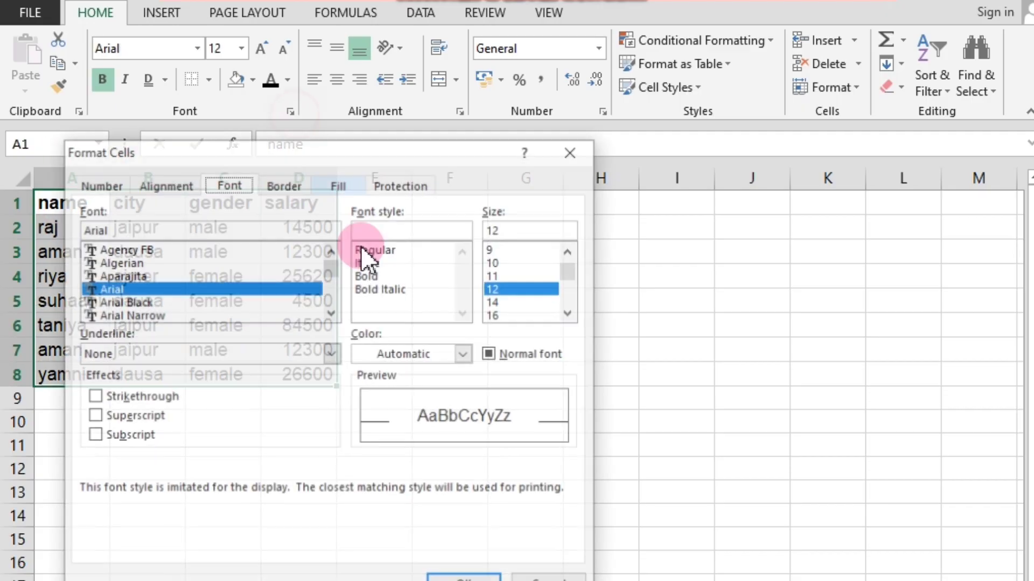
pyautogui.click(465, 355)
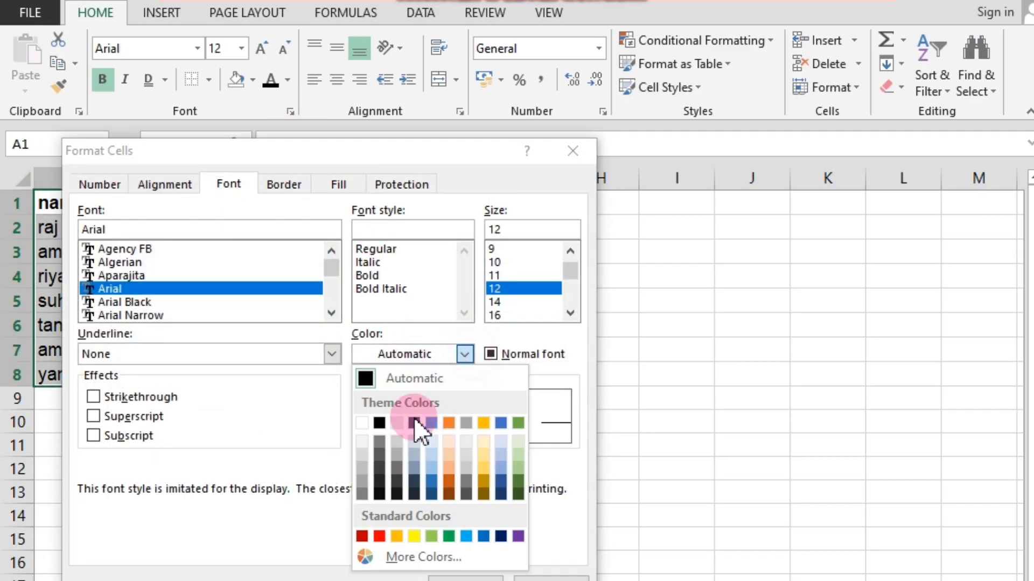
pyautogui.click(270, 87)
pyautogui.click(467, 352)
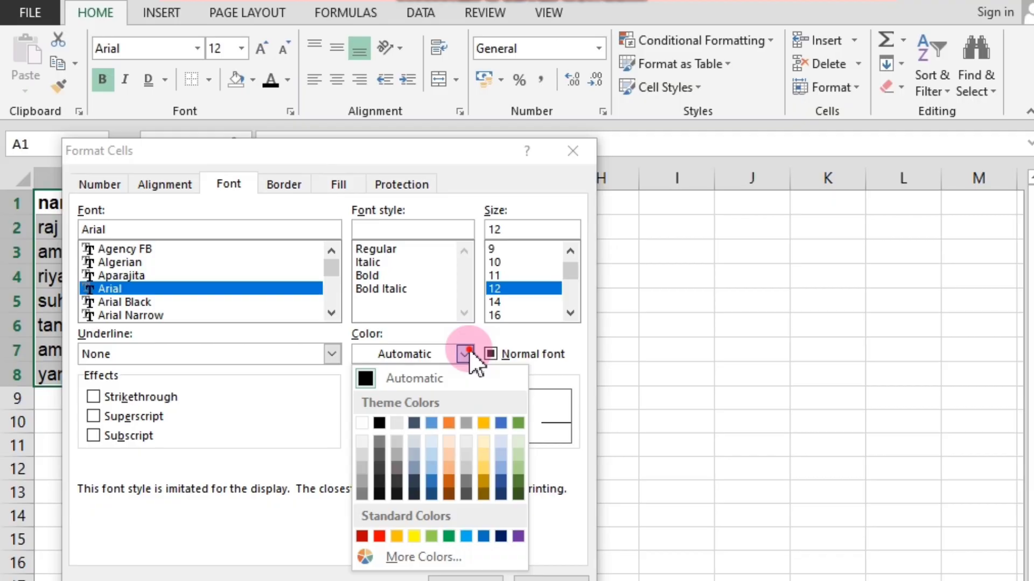
pyautogui.click(502, 355)
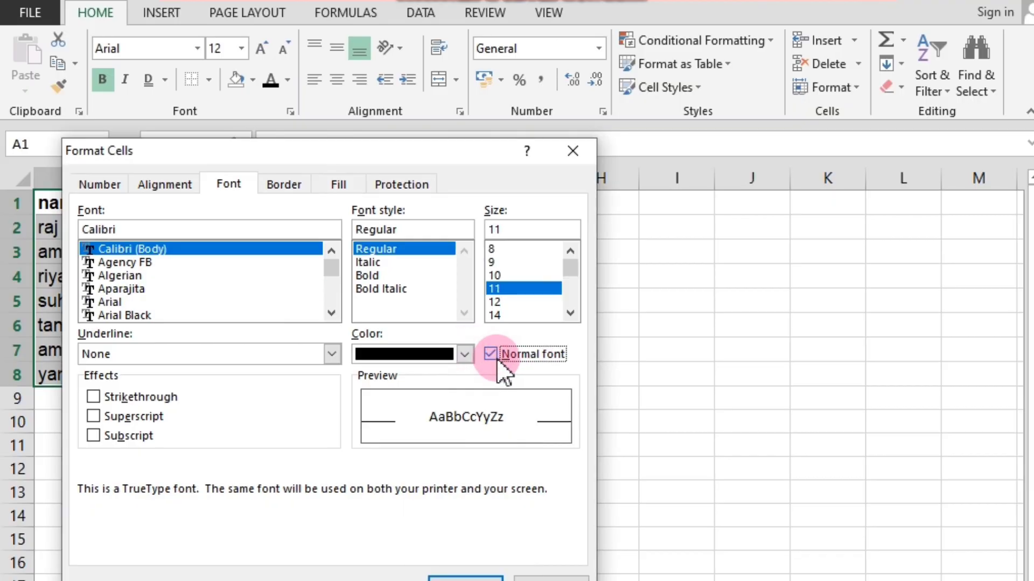
pyautogui.click(574, 152)
pyautogui.click(569, 352)
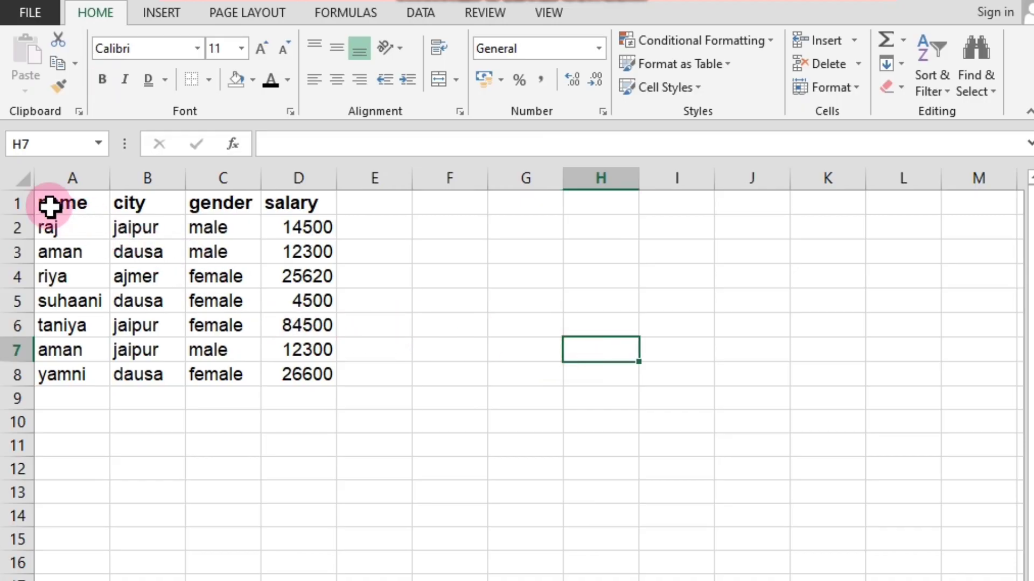
# Reset the whole table A1:D8 to the Normal font through the Format Cells dialog.
pyautogui.moveTo(51, 203); pyautogui.dragTo(284, 371)
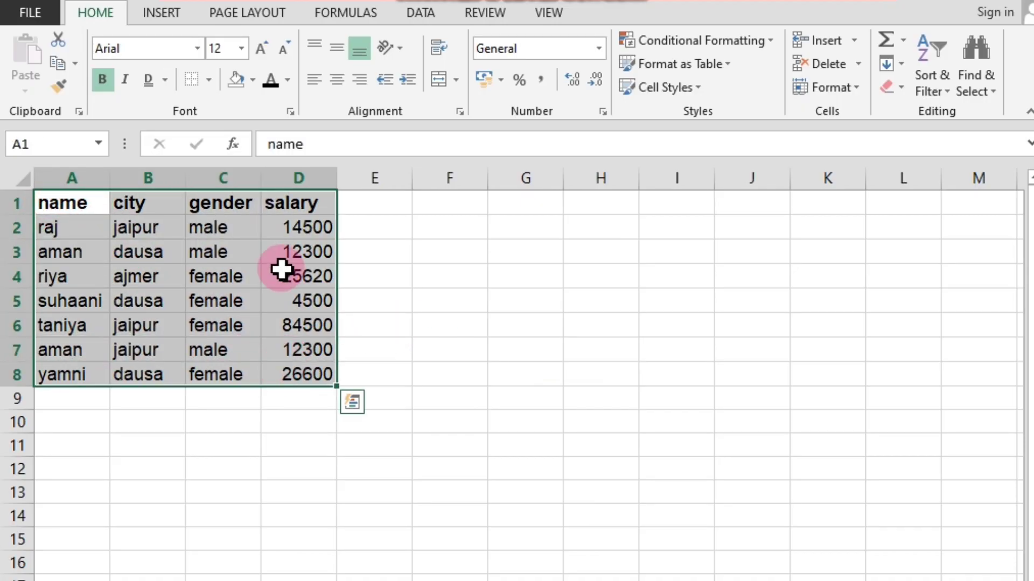
pyautogui.click(289, 111)
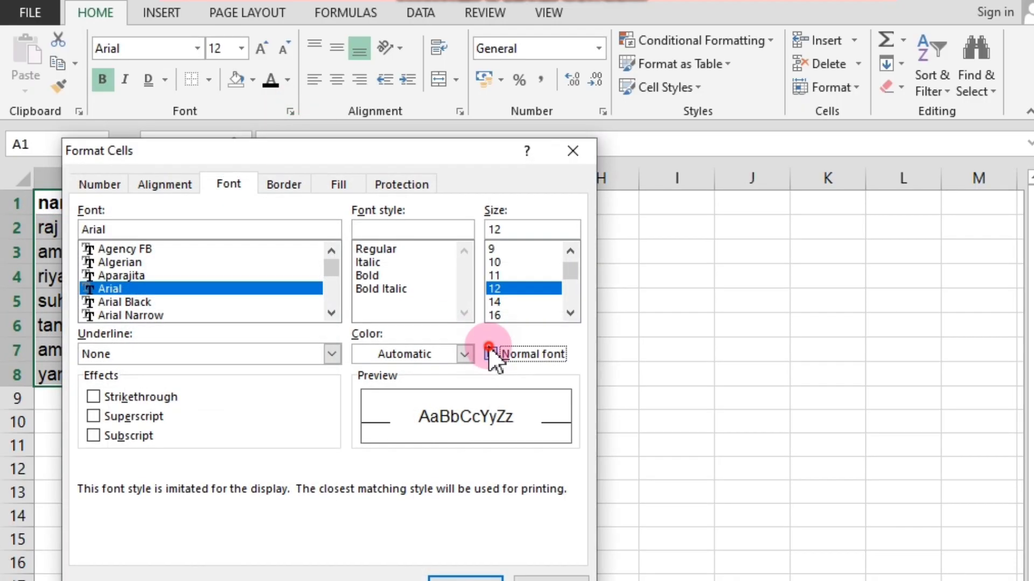
pyautogui.click(490, 356)
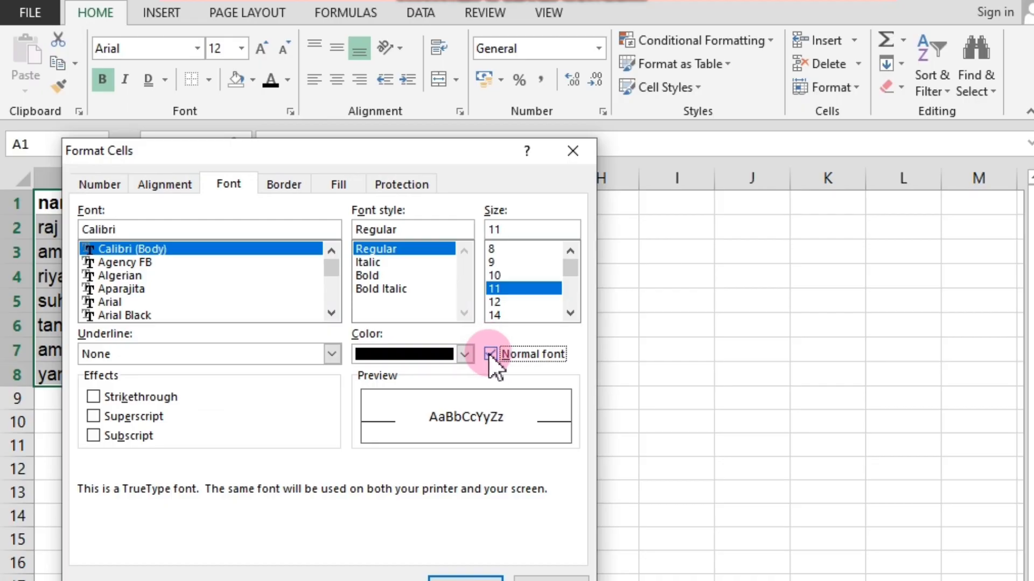
pyautogui.click(463, 575)
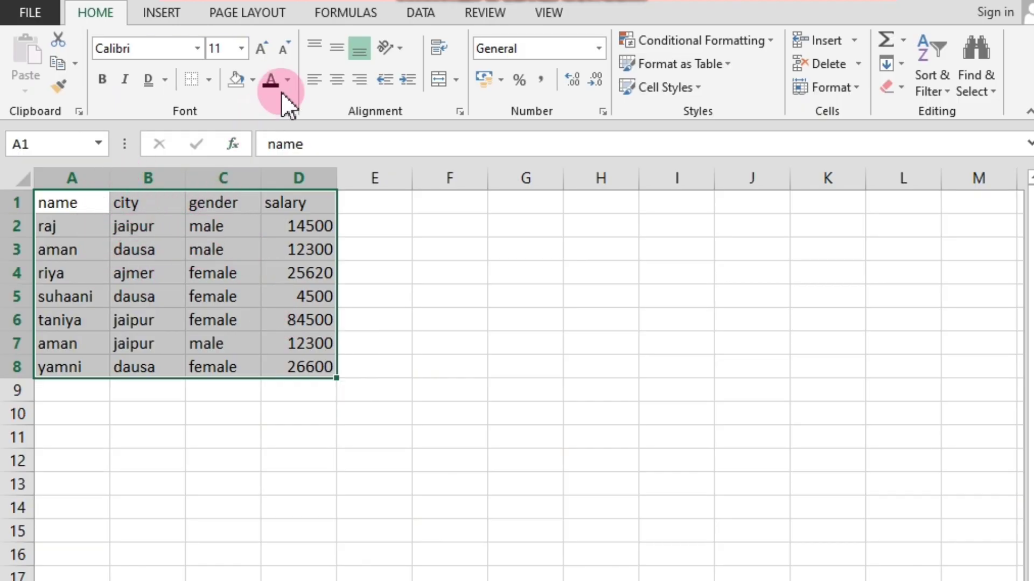
pyautogui.click(290, 111)
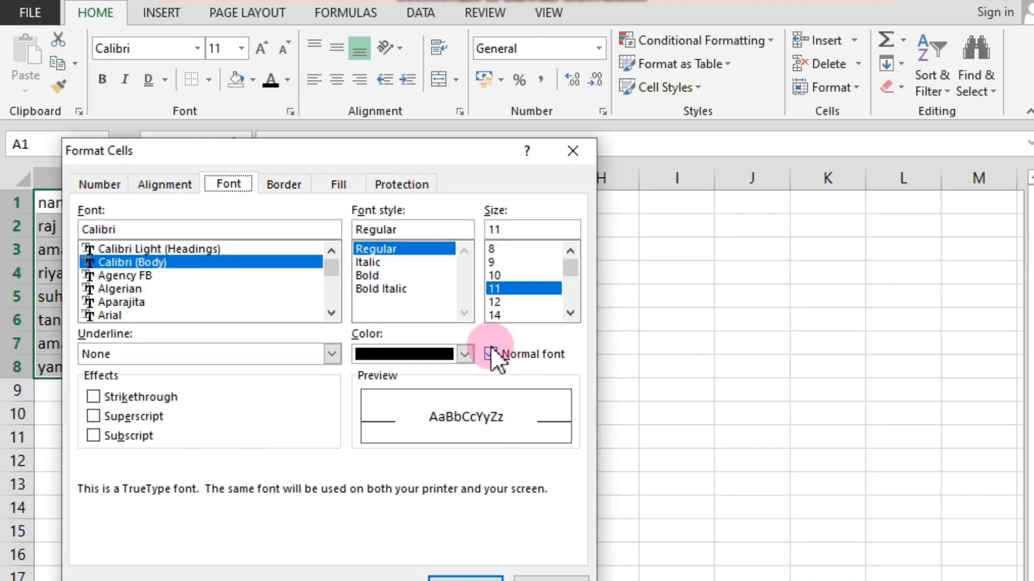
pyautogui.click(491, 356)
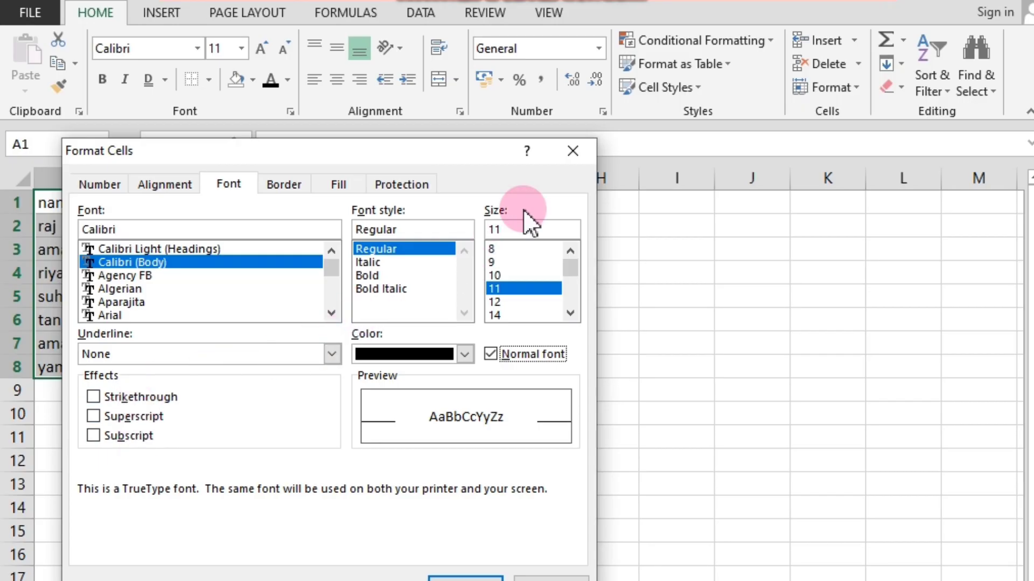
pyautogui.click(573, 151)
pyautogui.click(297, 461)
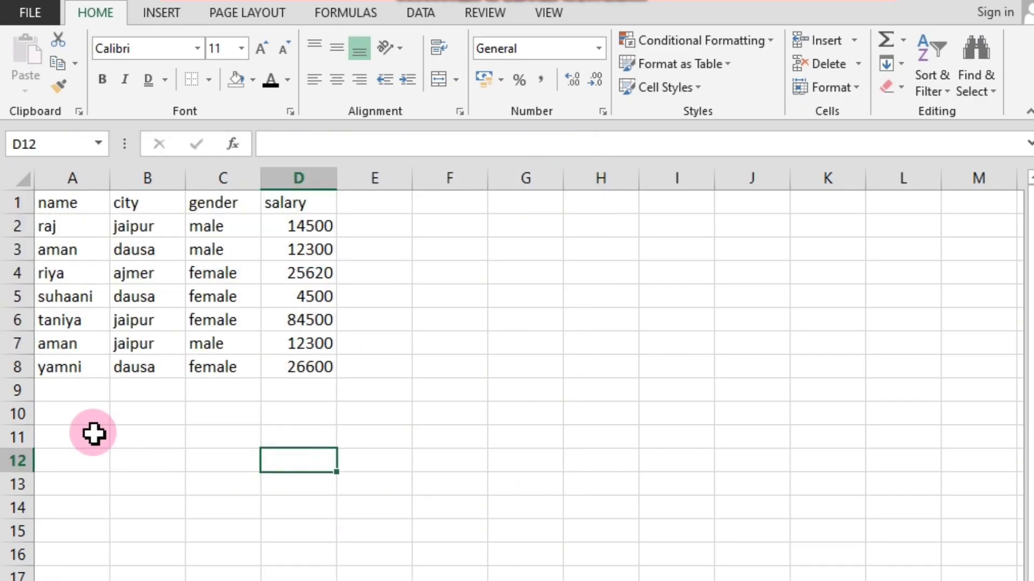
# Enter the text h2o in cell B10 below the table.
pyautogui.click(65, 387)
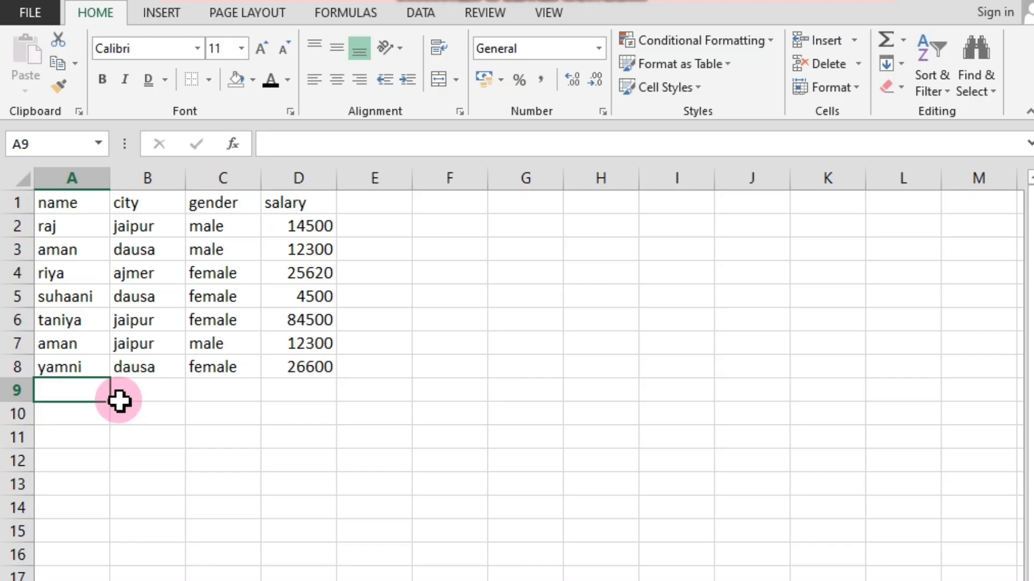
pyautogui.click(162, 411)
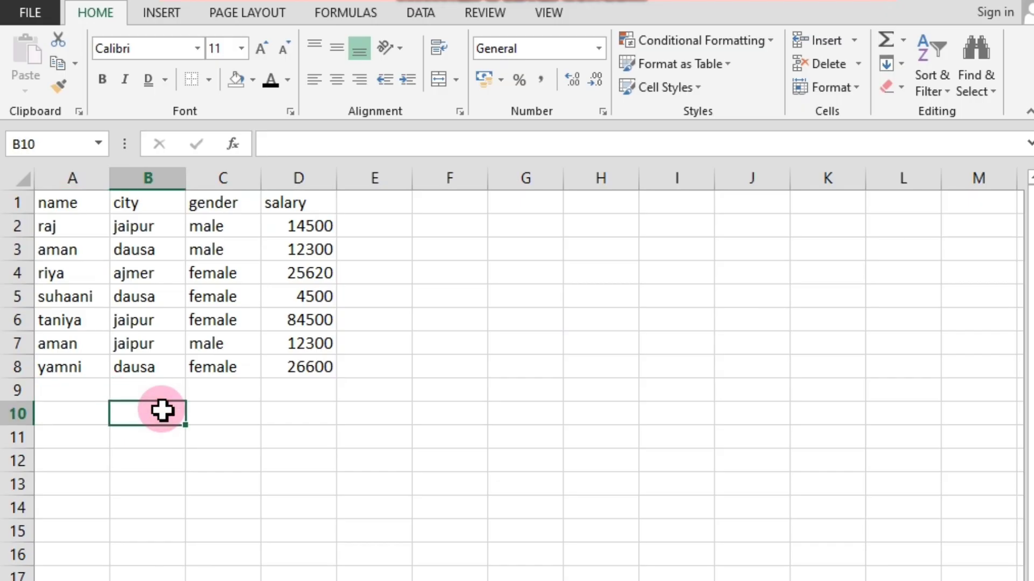
pyautogui.write('h')
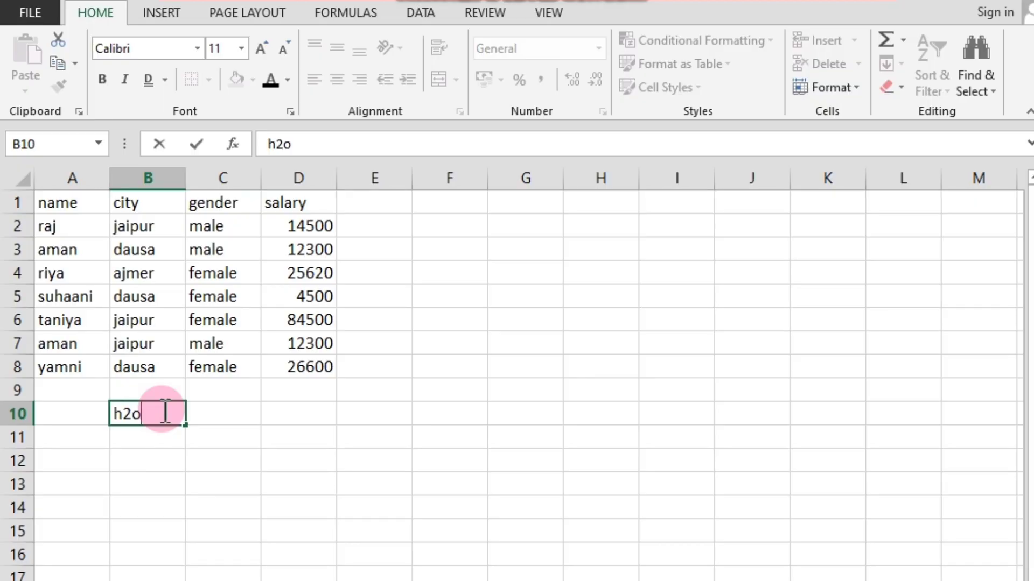
pyautogui.write('2o')
pyautogui.click(145, 463)
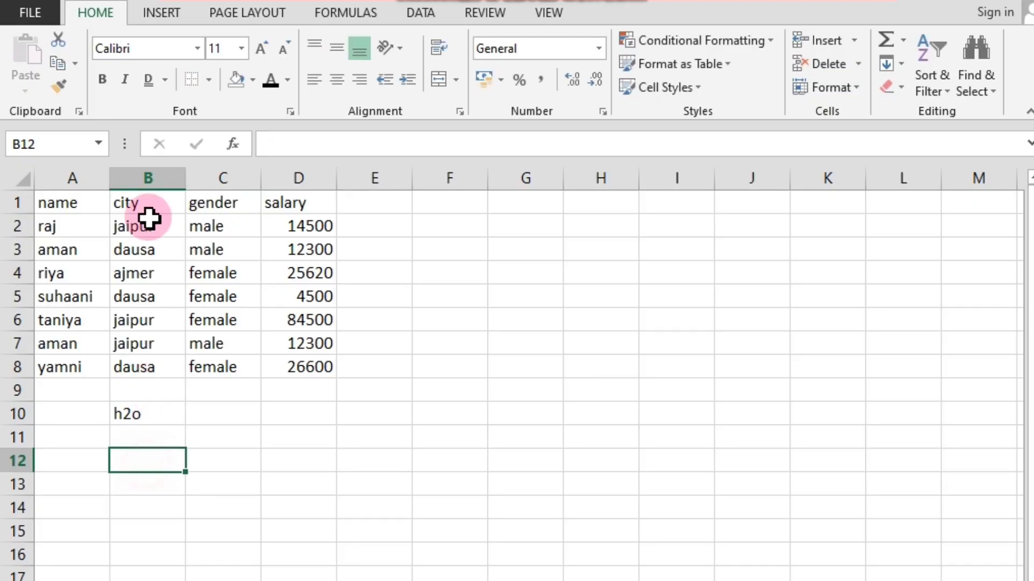
# Format only the 2 of h2o in cell B10 as Subscript through the Format Cells dialog.
pyautogui.click(138, 416)
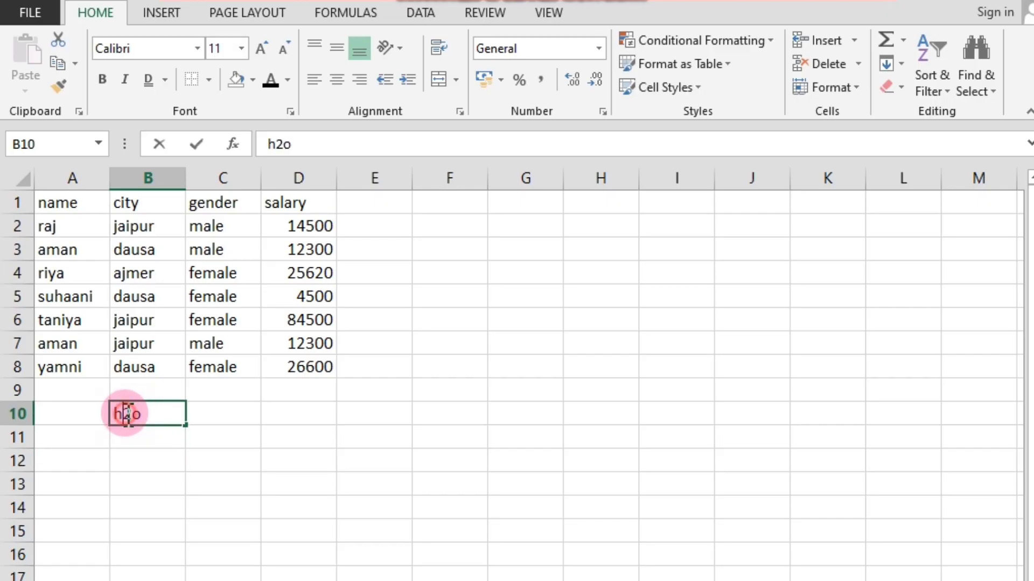
pyautogui.doubleClick(127, 413)
pyautogui.moveTo(126, 413); pyautogui.dragTo(133, 413)
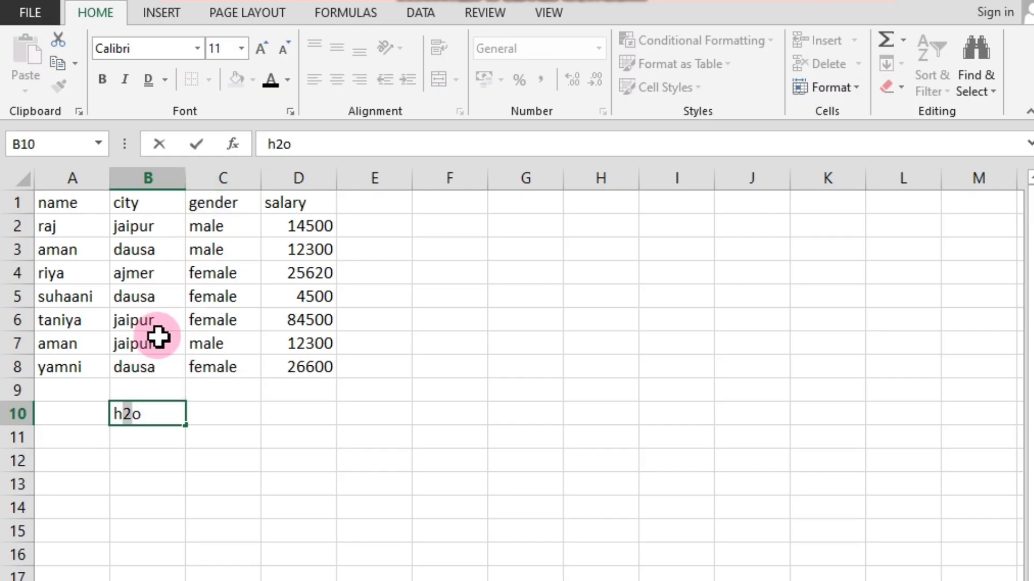
pyautogui.click(291, 115)
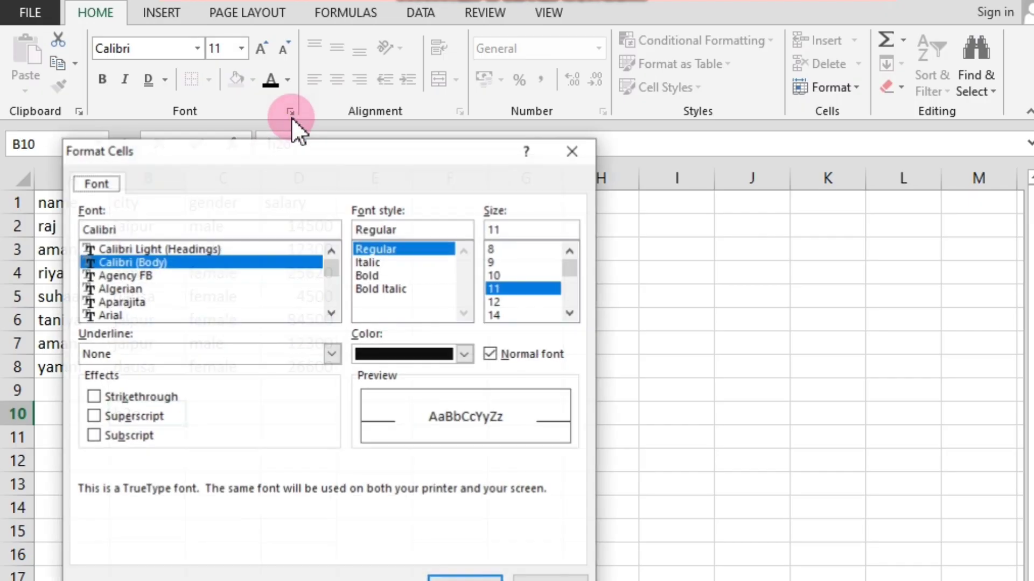
pyautogui.click(93, 436)
pyautogui.click(466, 577)
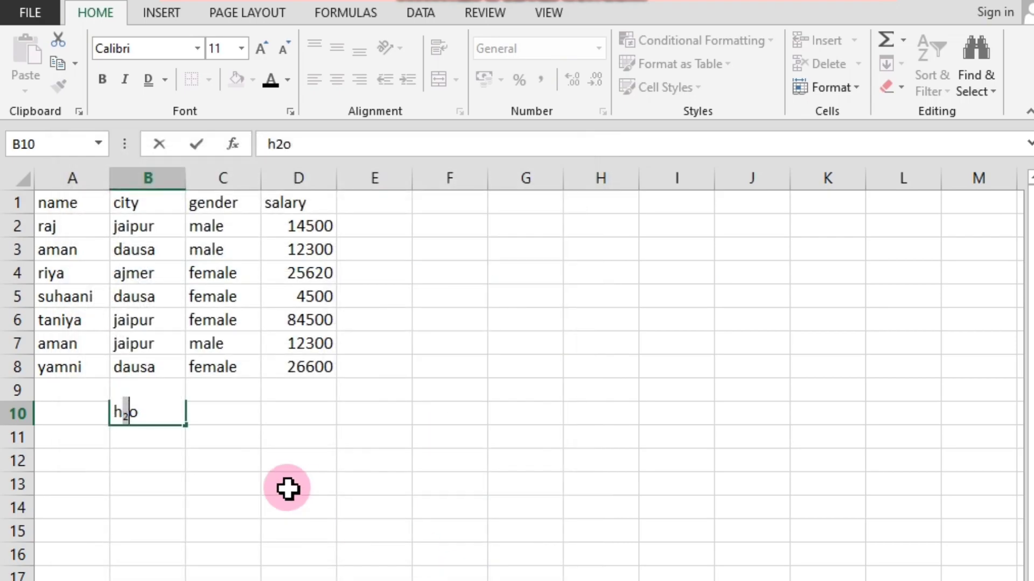
pyautogui.click(228, 490)
pyautogui.click(145, 440)
pyautogui.click(143, 417)
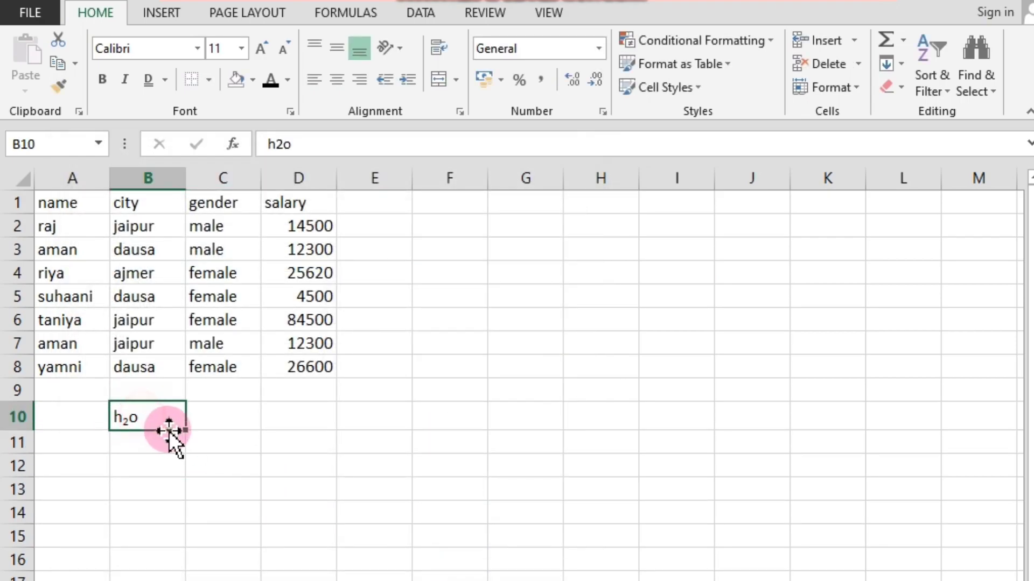
pyautogui.click(271, 80)
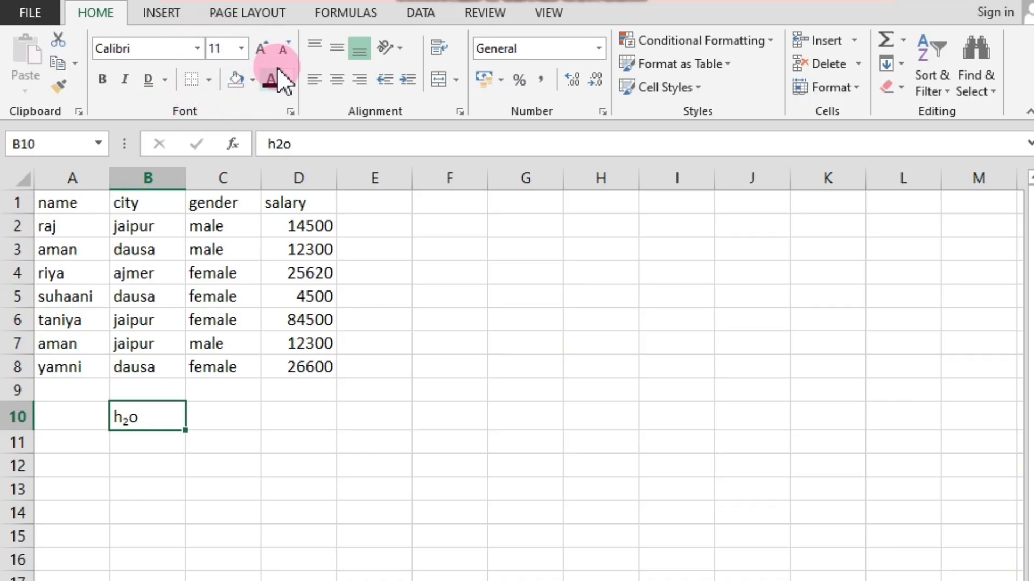
pyautogui.click(325, 346)
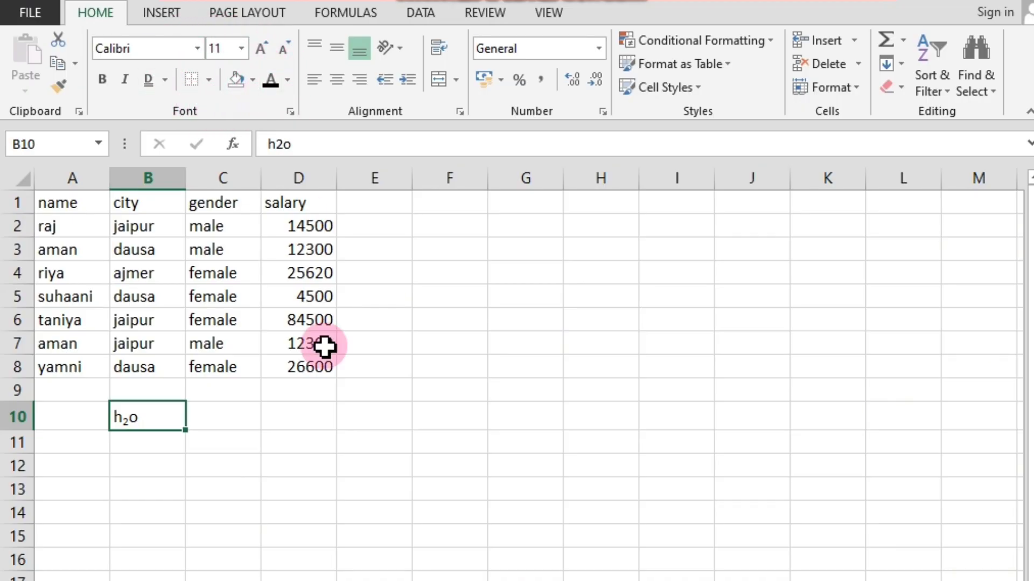
pyautogui.click(321, 230)
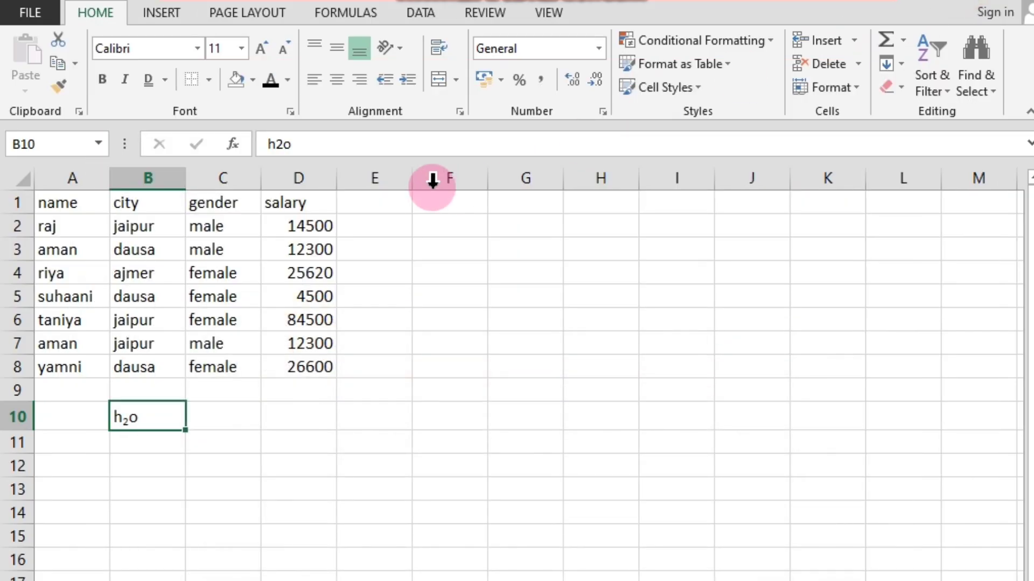
pyautogui.click(293, 113)
pyautogui.click(94, 418)
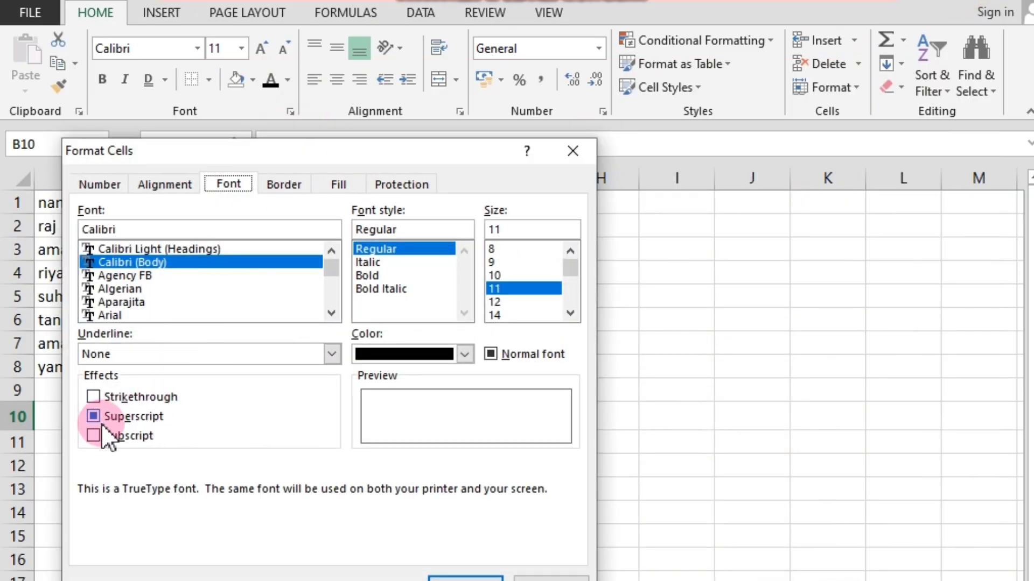
pyautogui.click(108, 438)
pyautogui.click(127, 419)
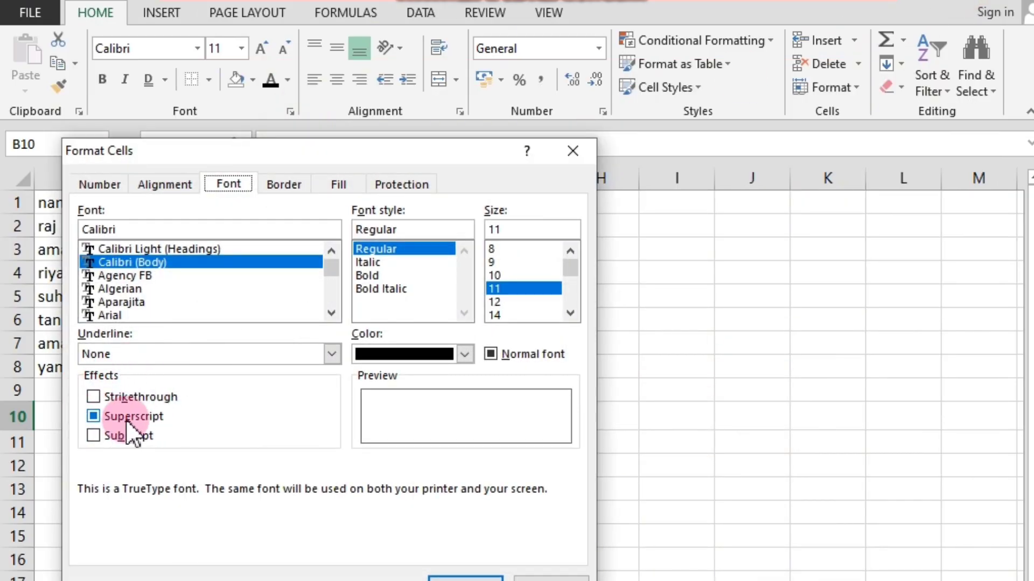
pyautogui.click(573, 150)
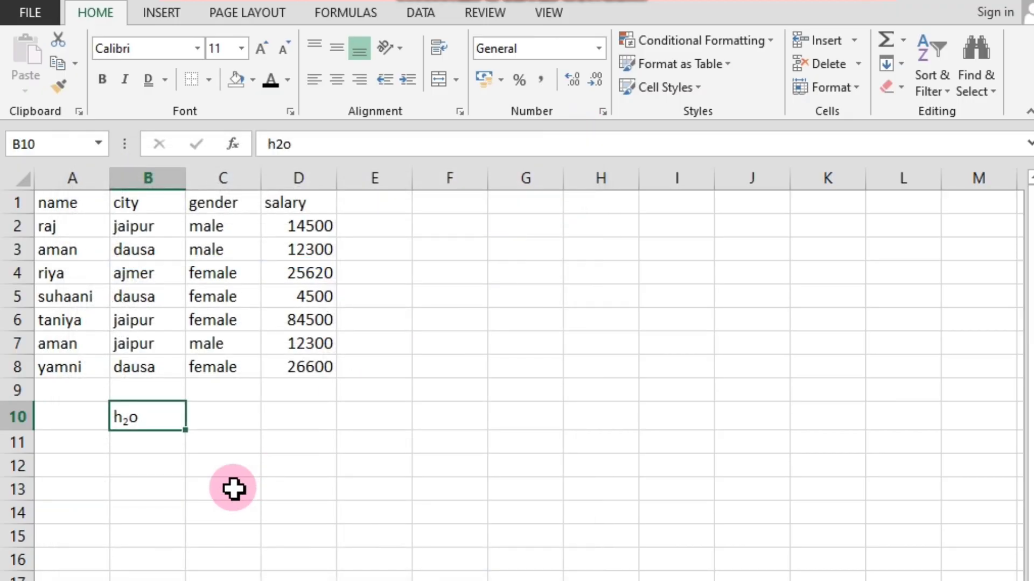
# Enter the text 2nd in cell C10, beside the h2o example.
pyautogui.click(233, 489)
pyautogui.click(230, 413)
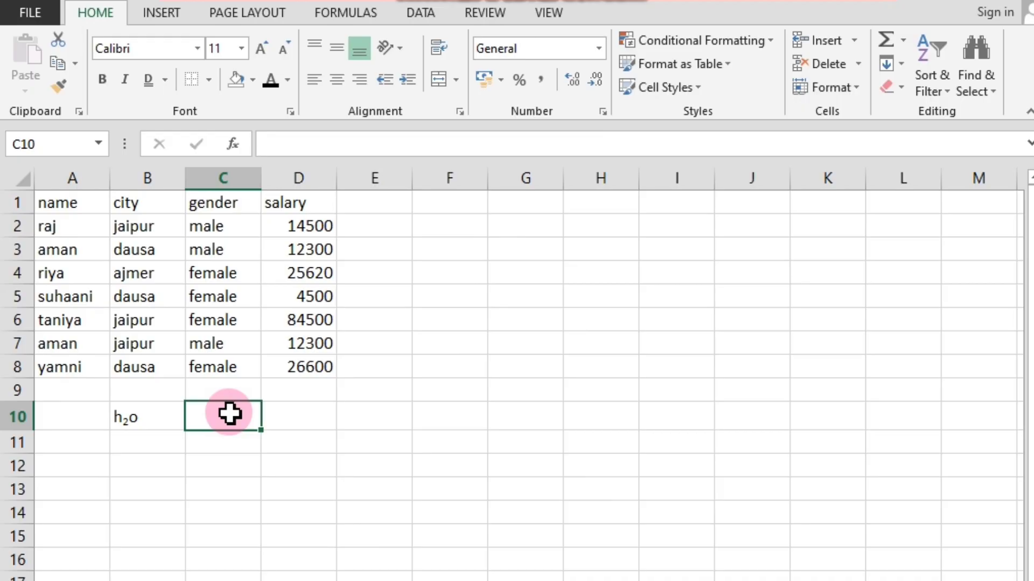
pyautogui.write('2nd')
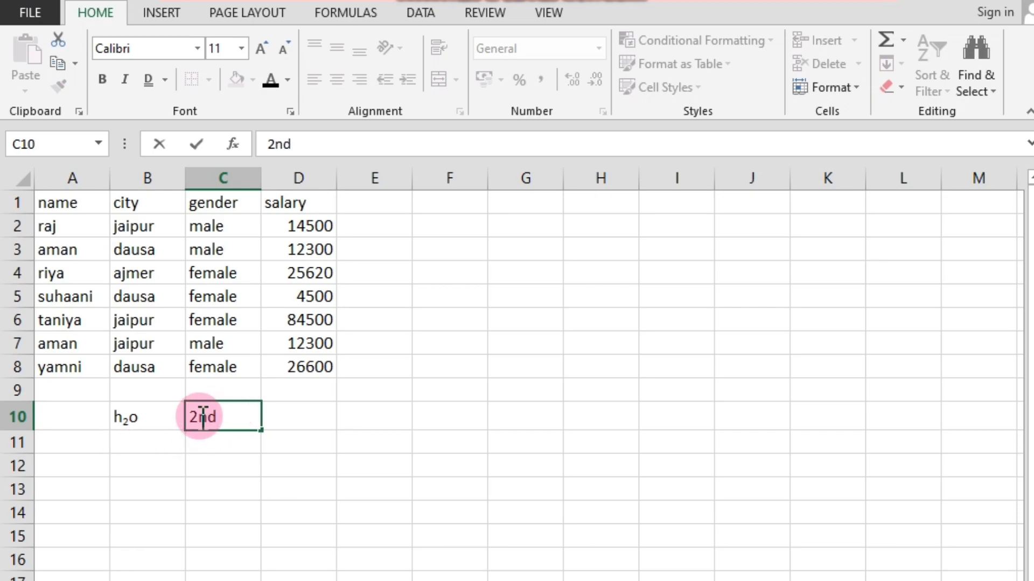
pyautogui.moveTo(202, 417); pyautogui.dragTo(216, 417)
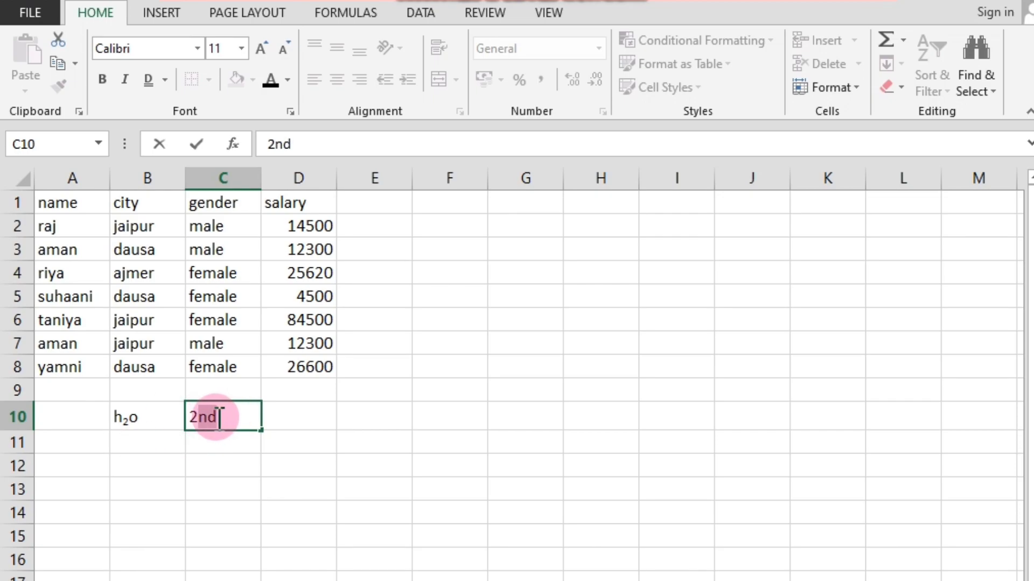
pyautogui.click(247, 470)
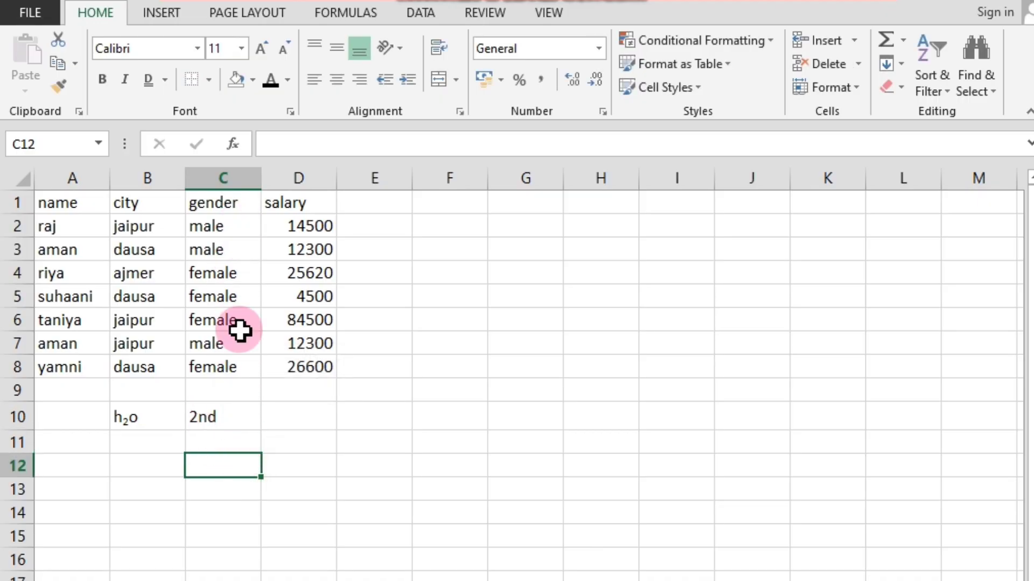
pyautogui.click(215, 418)
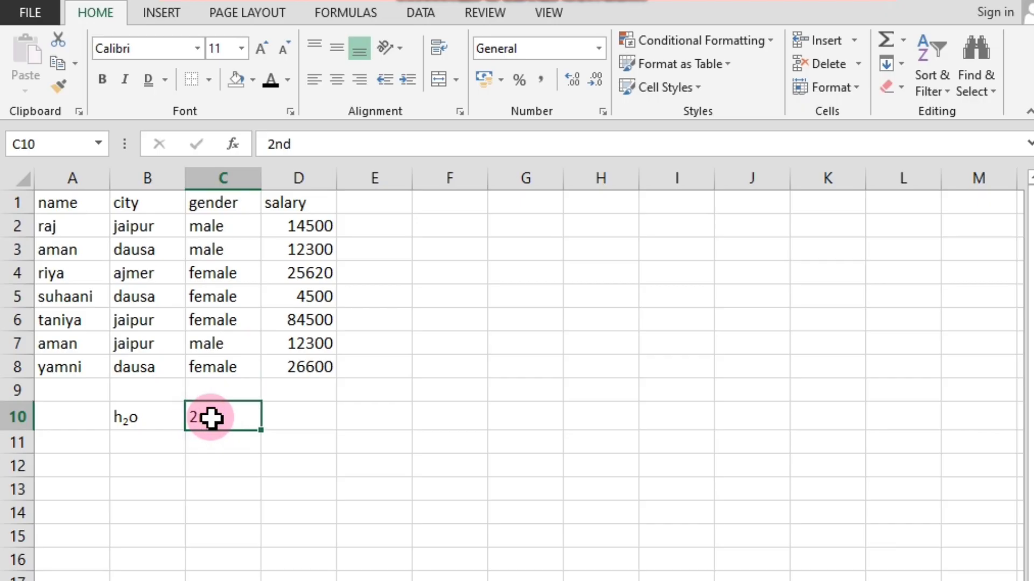
pyautogui.doubleClick(208, 418)
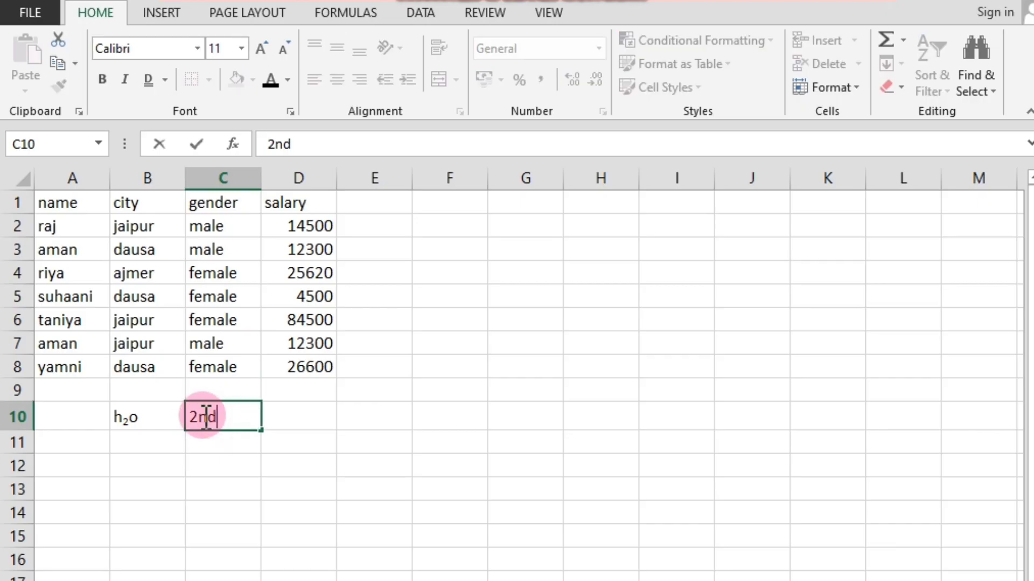
pyautogui.click(222, 459)
pyautogui.click(215, 419)
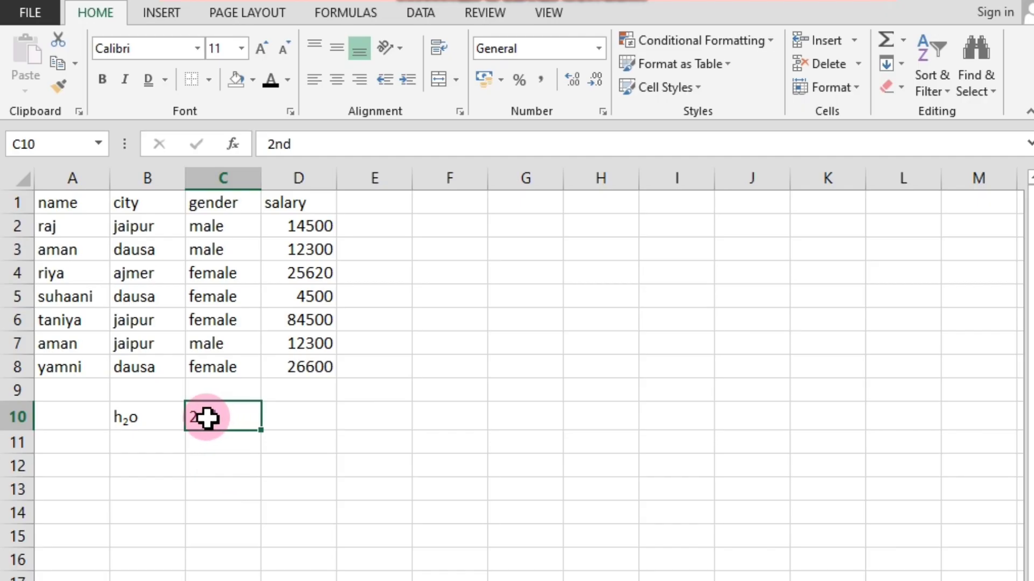
pyautogui.click(224, 451)
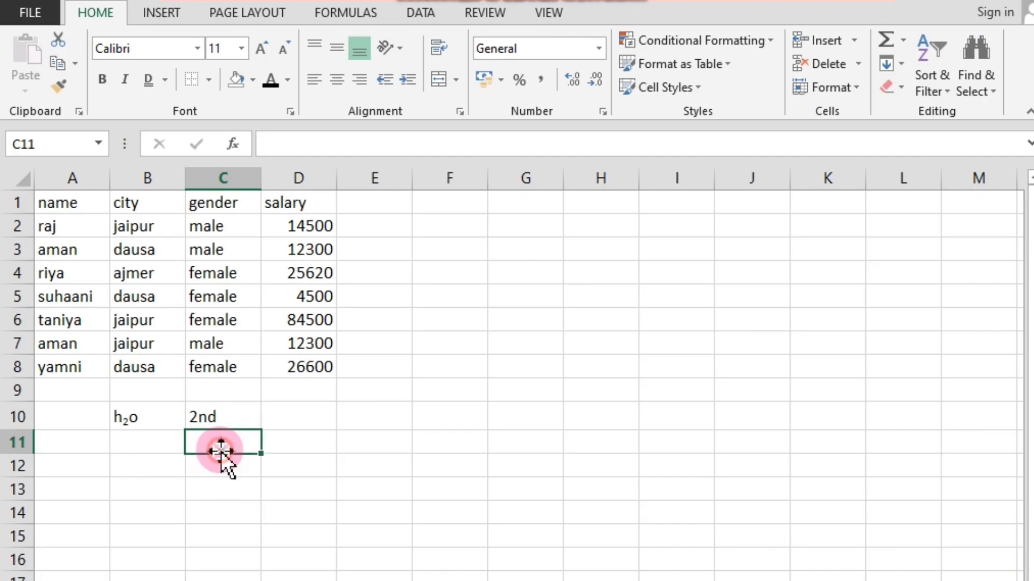
# Format only the letters nd of 2nd in cell C10 as Superscript through the Format Cells dialog.
pyautogui.click(210, 416)
pyautogui.doubleClick(207, 416)
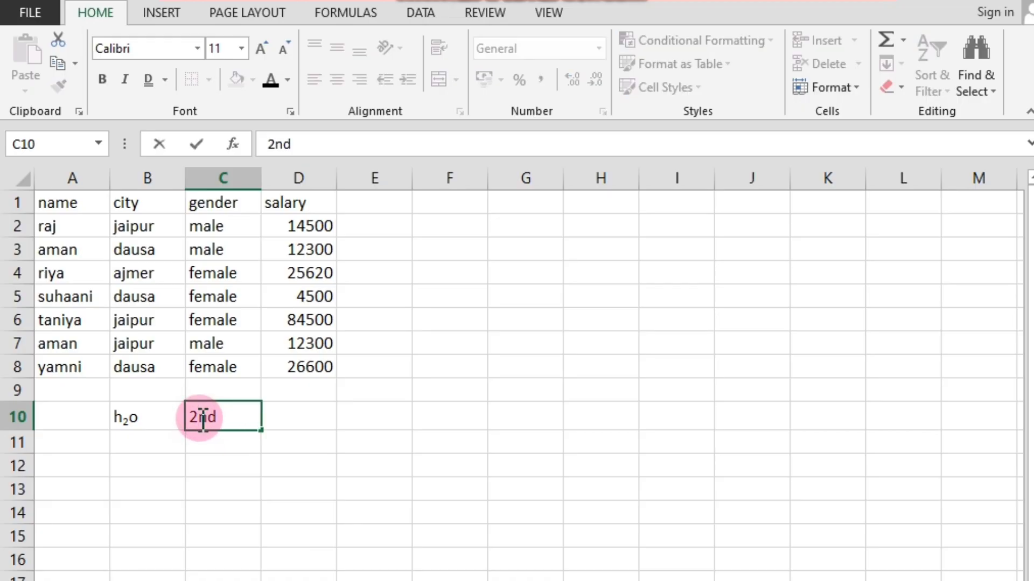
pyautogui.click(219, 448)
pyautogui.click(211, 423)
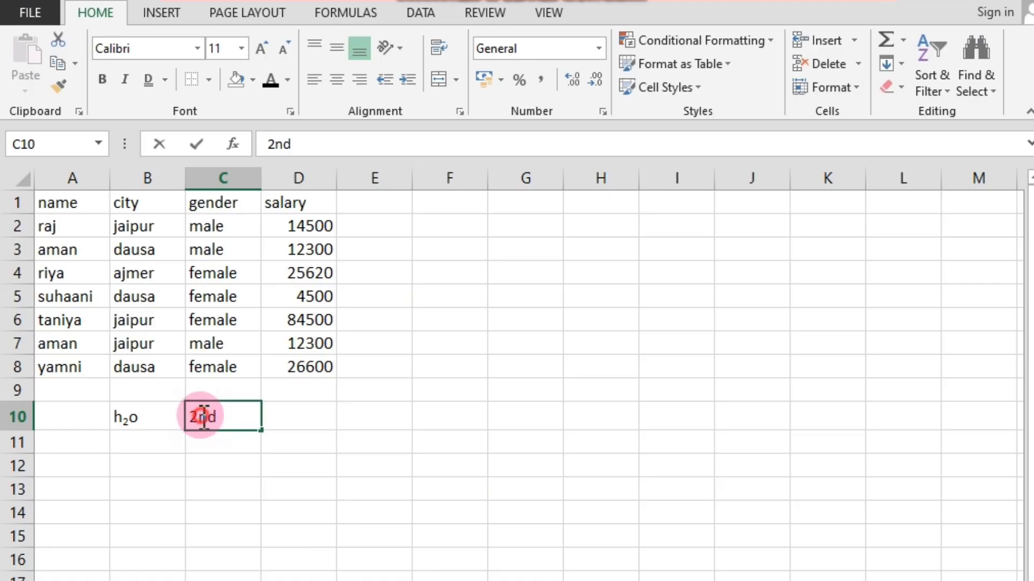
pyautogui.doubleClick(203, 417)
pyautogui.moveTo(199, 417); pyautogui.dragTo(226, 415)
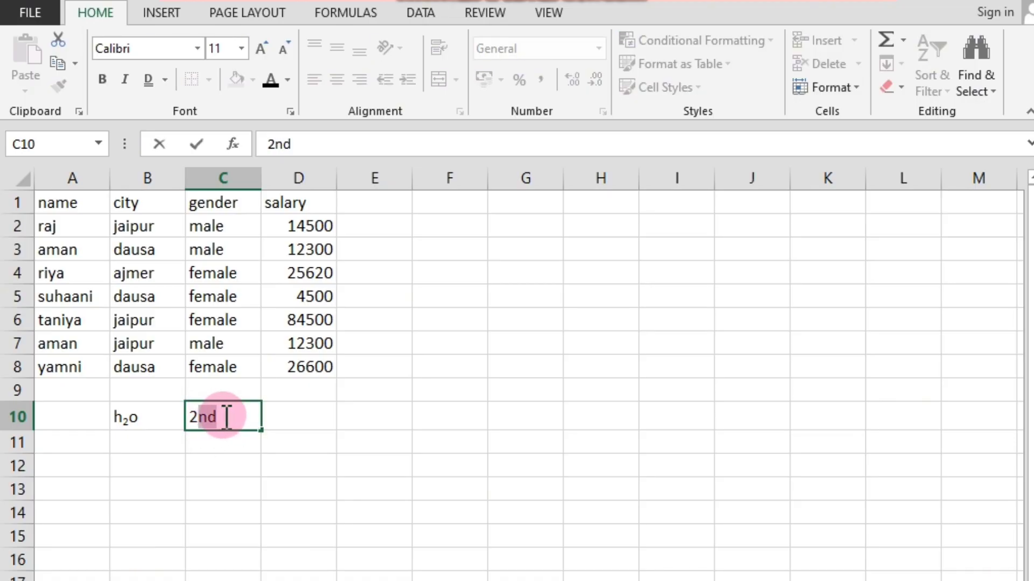
pyautogui.click(290, 113)
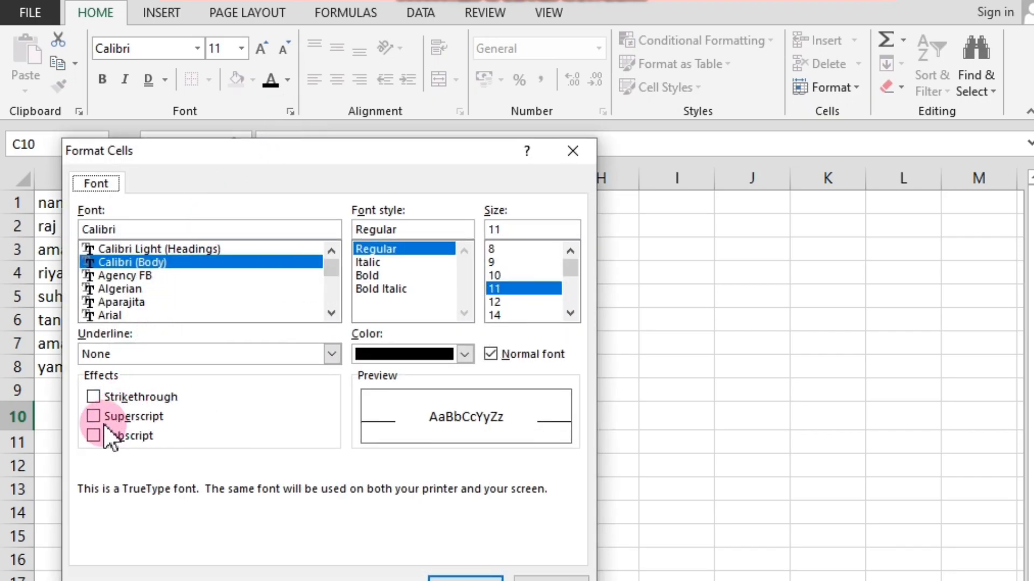
pyautogui.click(95, 417)
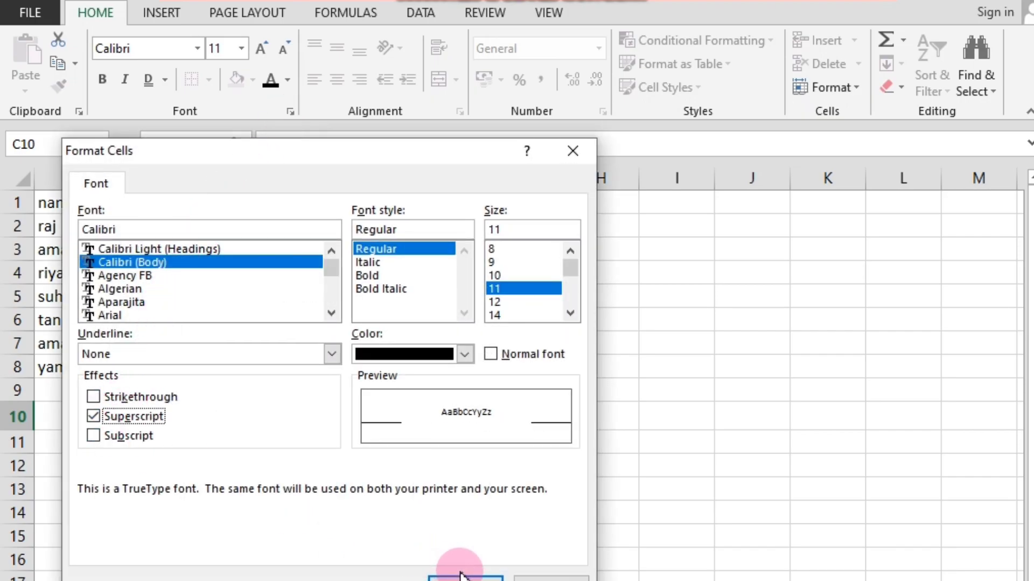
pyautogui.click(462, 578)
pyautogui.click(236, 469)
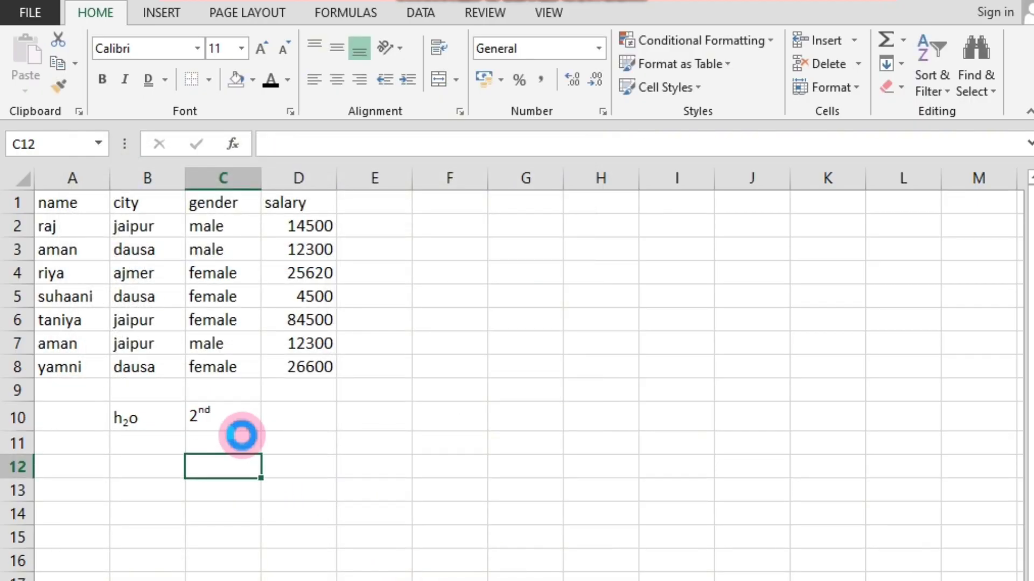
pyautogui.scroll(2, 241, 435)
pyautogui.scroll(-2, 288, 525)
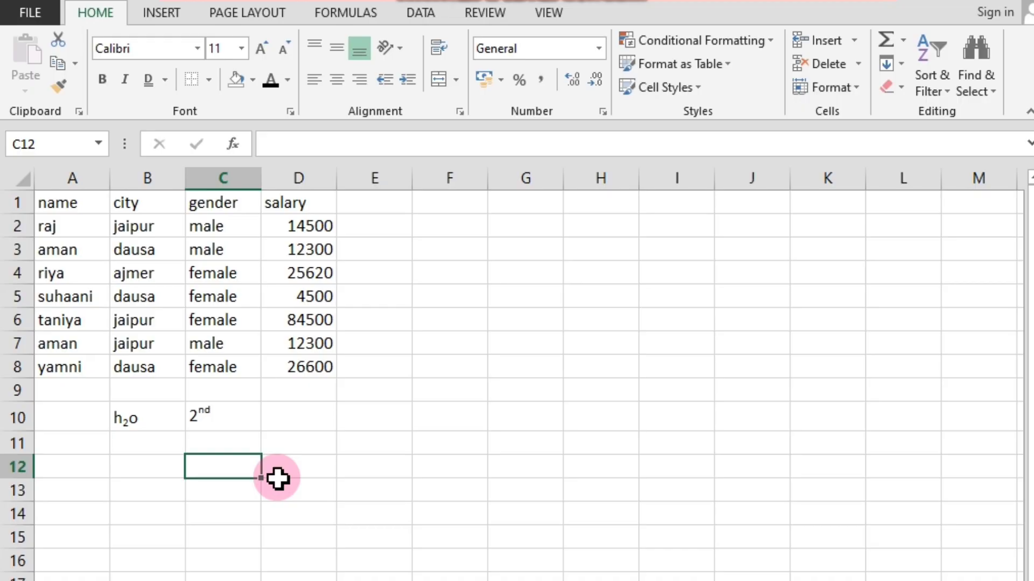
pyautogui.click(233, 429)
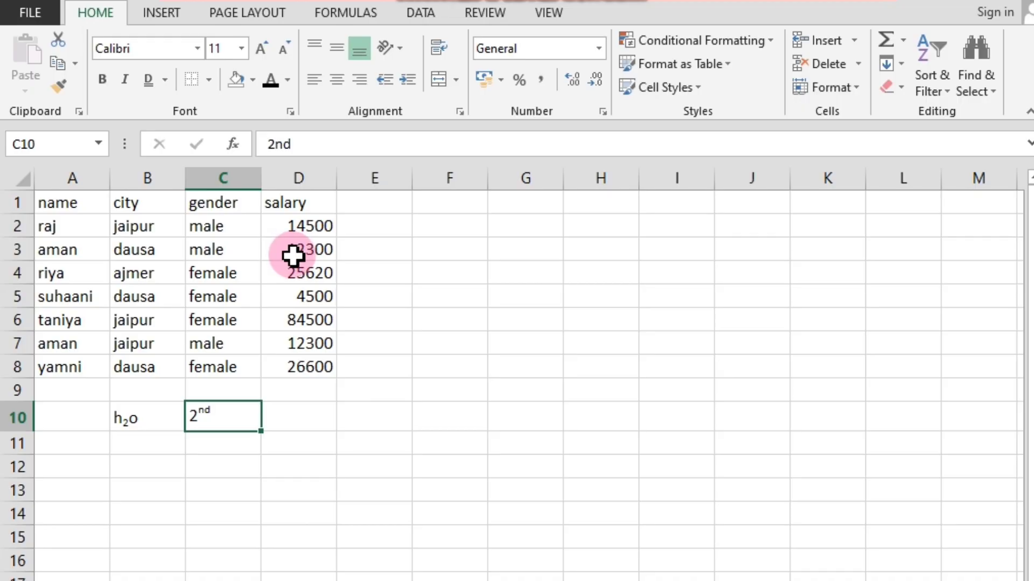
pyautogui.click(265, 450)
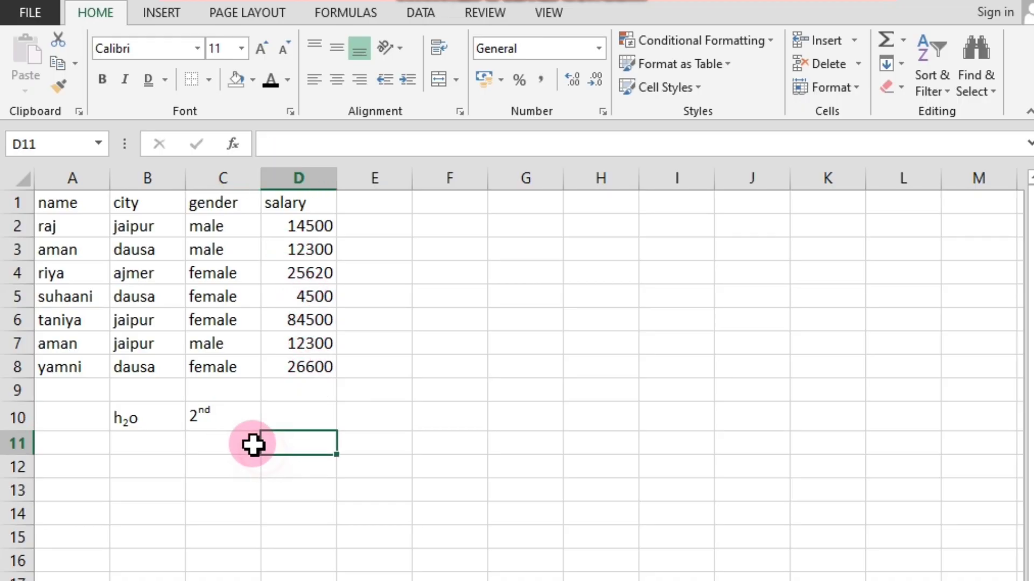
pyautogui.click(213, 423)
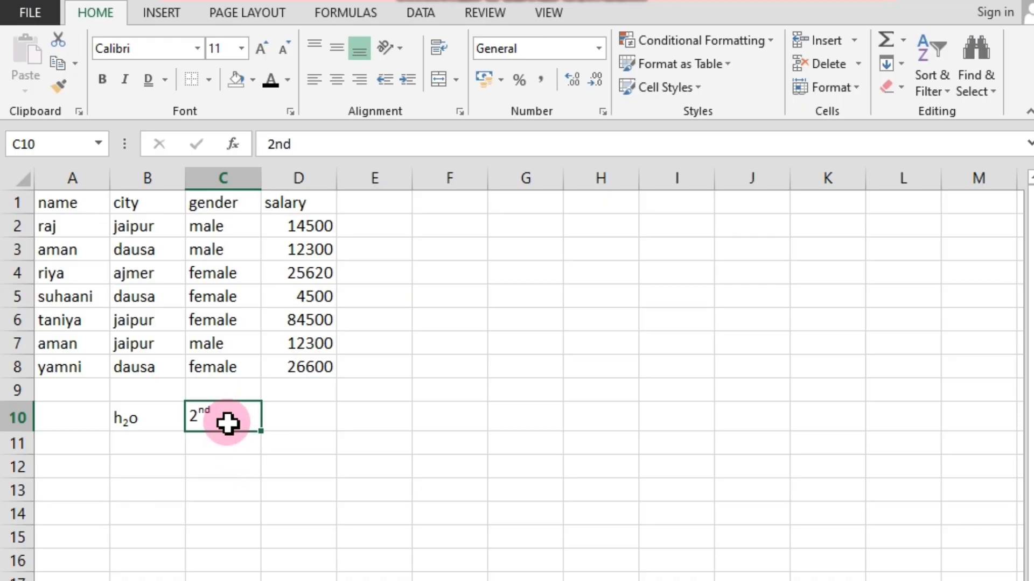
pyautogui.press('Return')
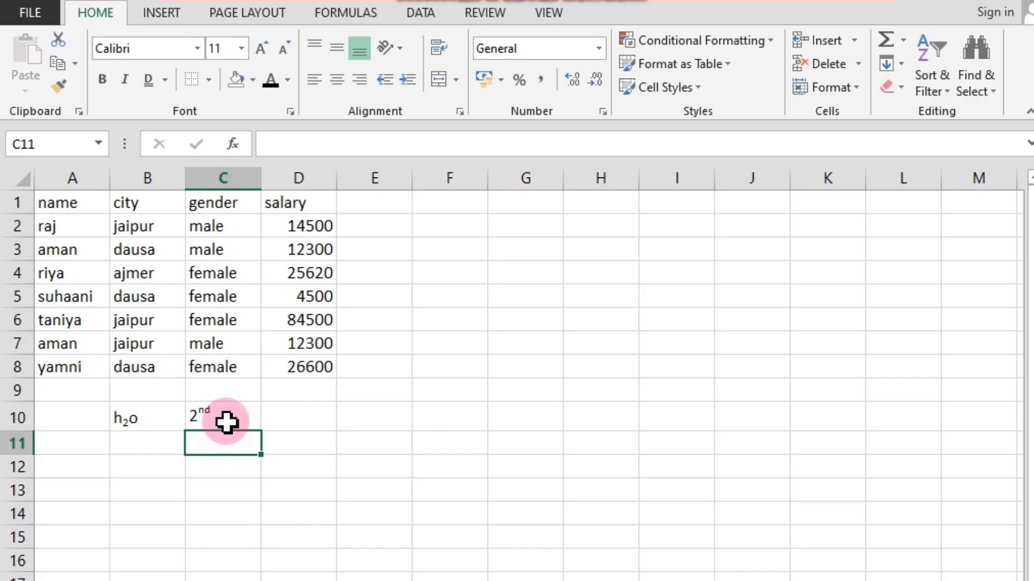
pyautogui.click(227, 422)
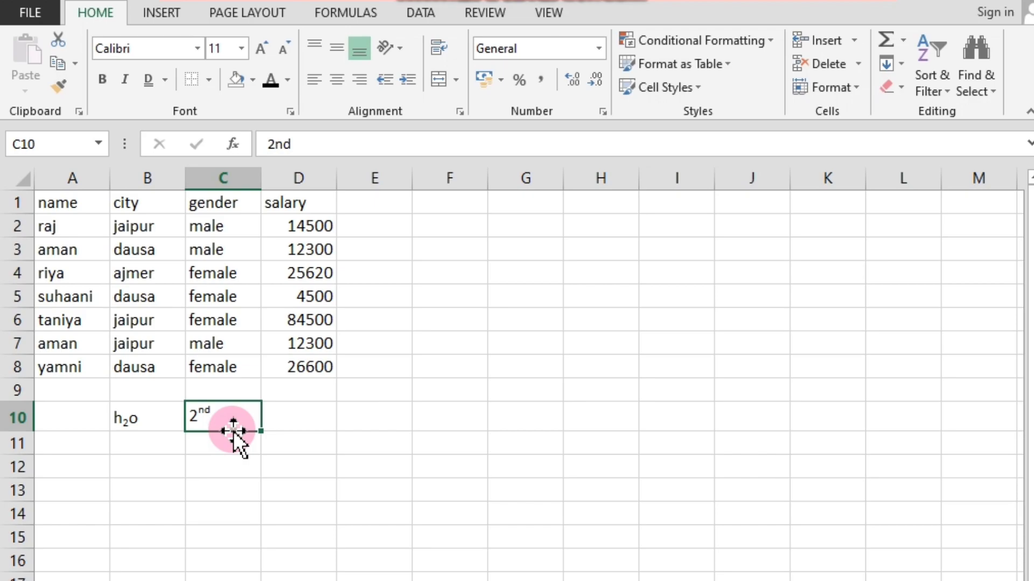
pyautogui.click(237, 451)
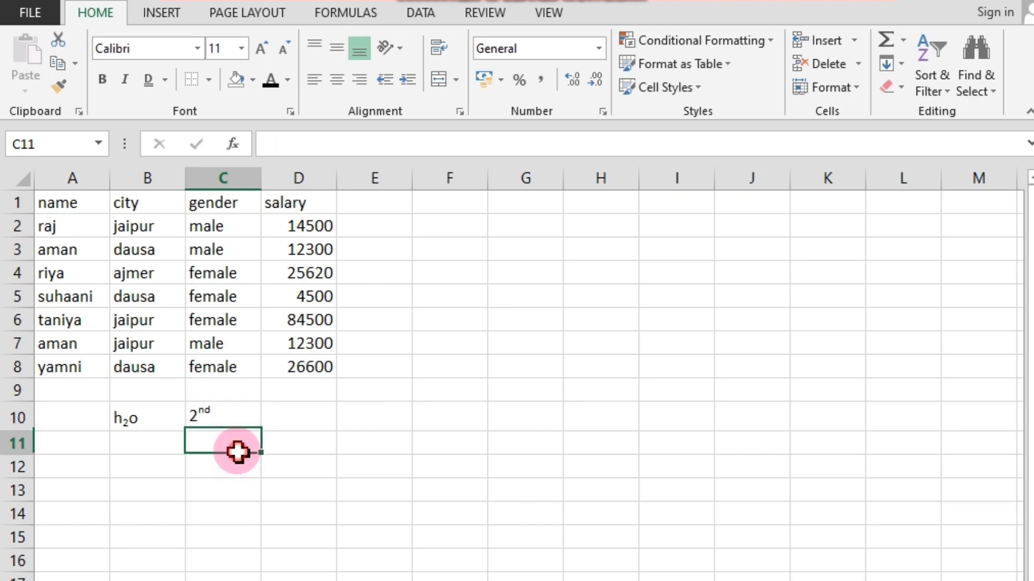
pyautogui.click(237, 421)
pyautogui.click(291, 111)
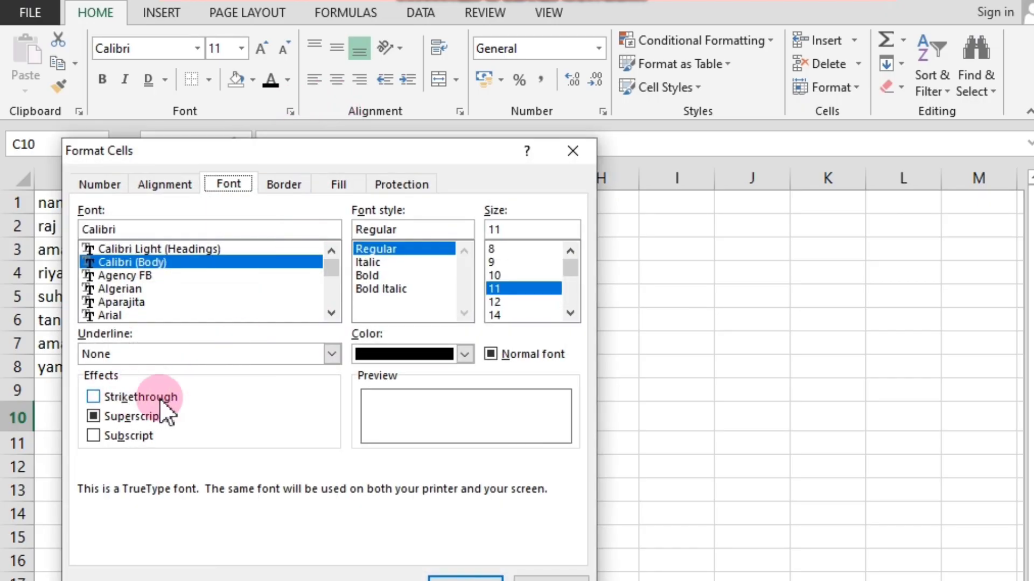
pyautogui.click(572, 151)
pyautogui.click(335, 369)
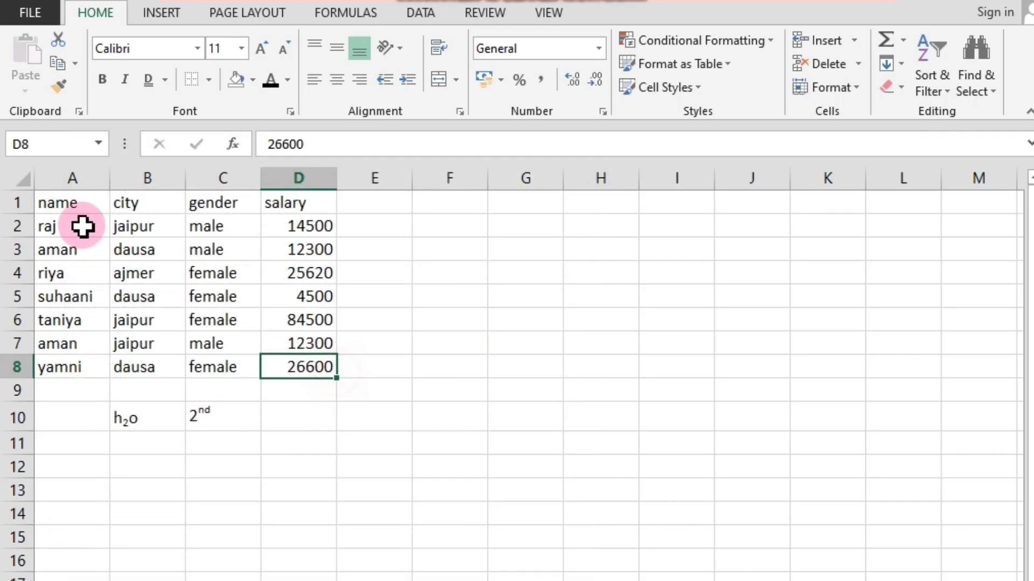
# Apply the Strikethrough effect to the first name entry in cell A2 through the Format Cells dialog.
pyautogui.click(54, 226)
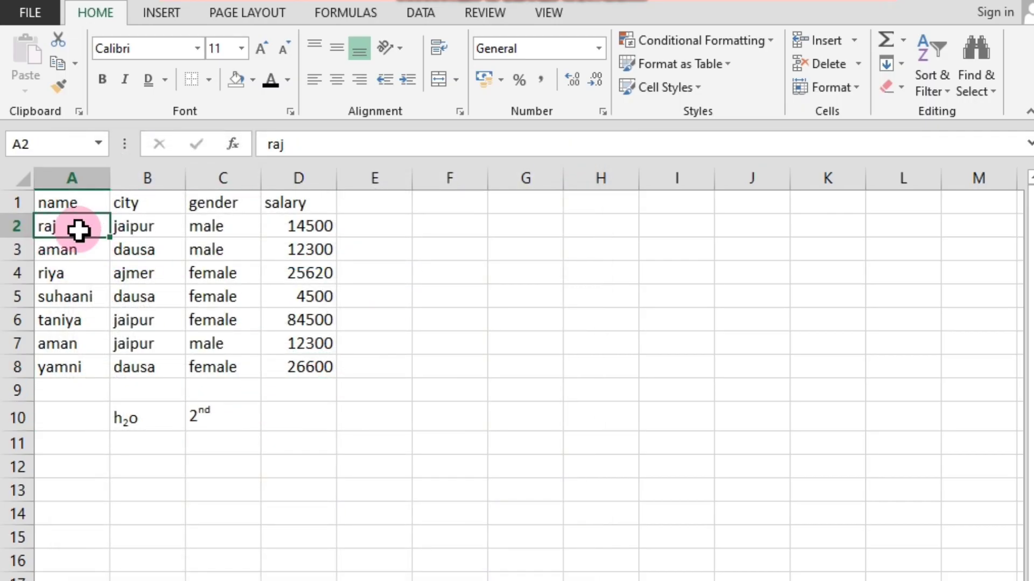
pyautogui.click(291, 111)
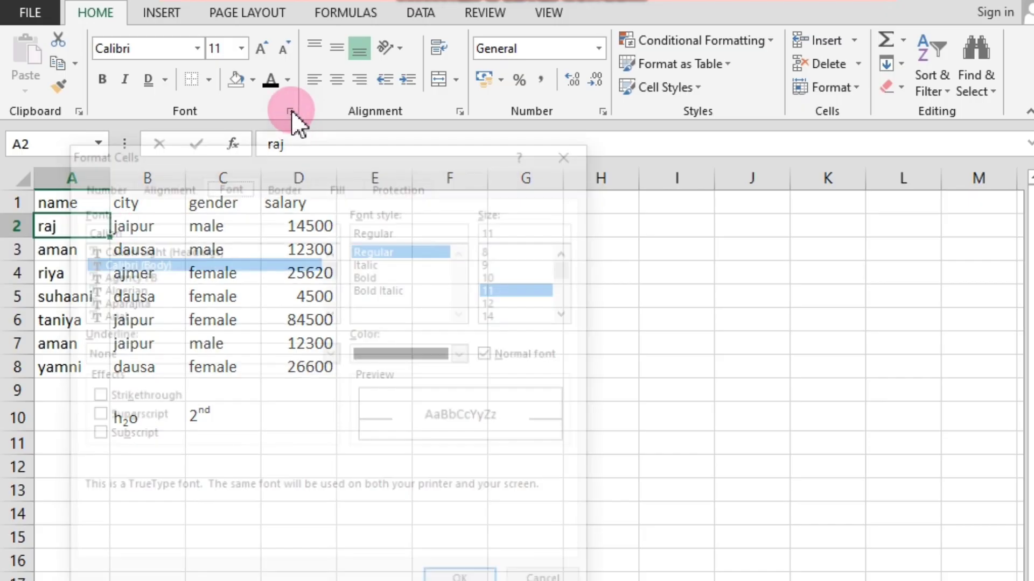
pyautogui.click(89, 397)
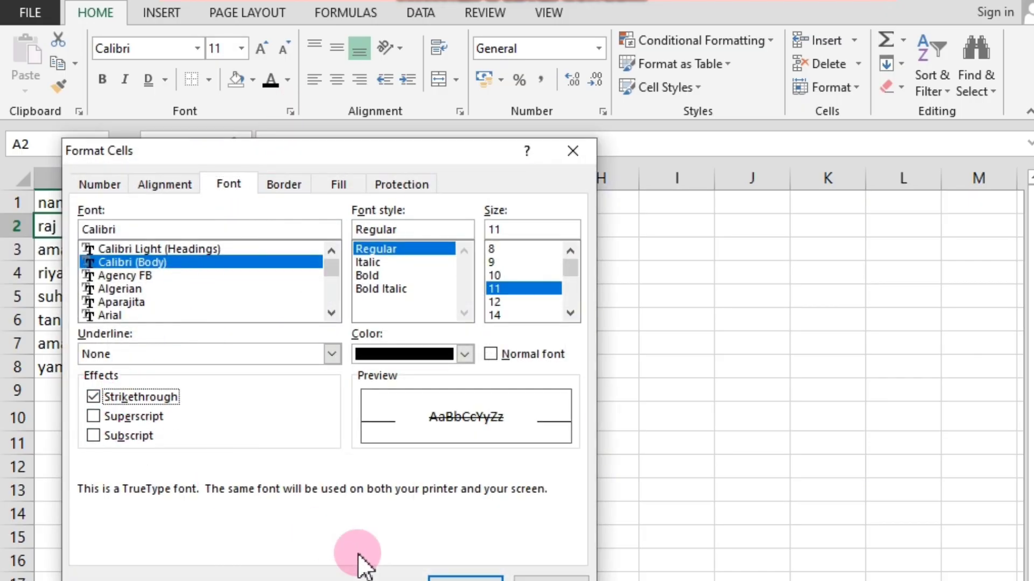
pyautogui.click(466, 578)
pyautogui.click(212, 469)
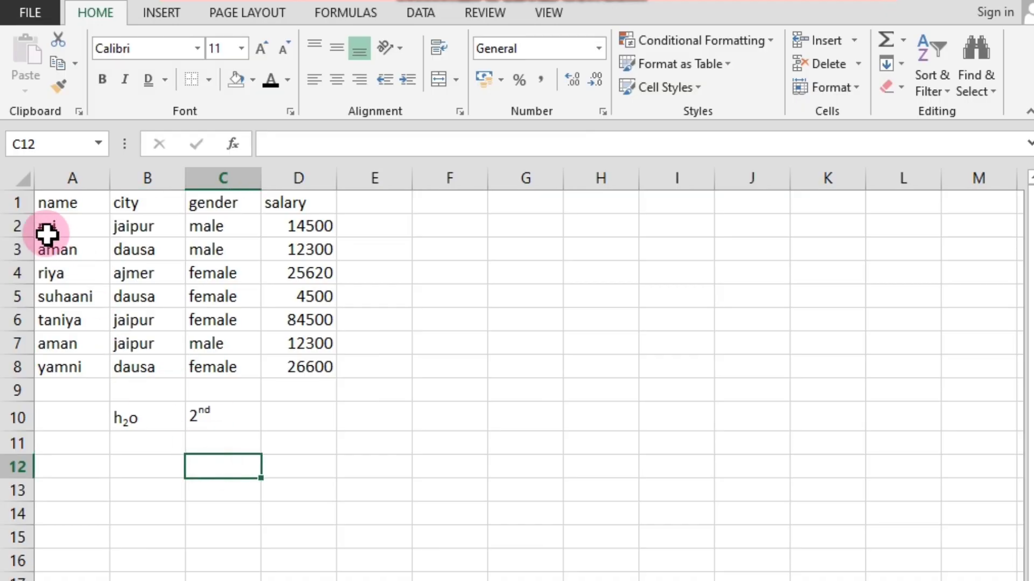
# Try clearing the Strikethrough effect on cell A2 and review the underline styles in the Format Cells dialog.
pyautogui.click(67, 232)
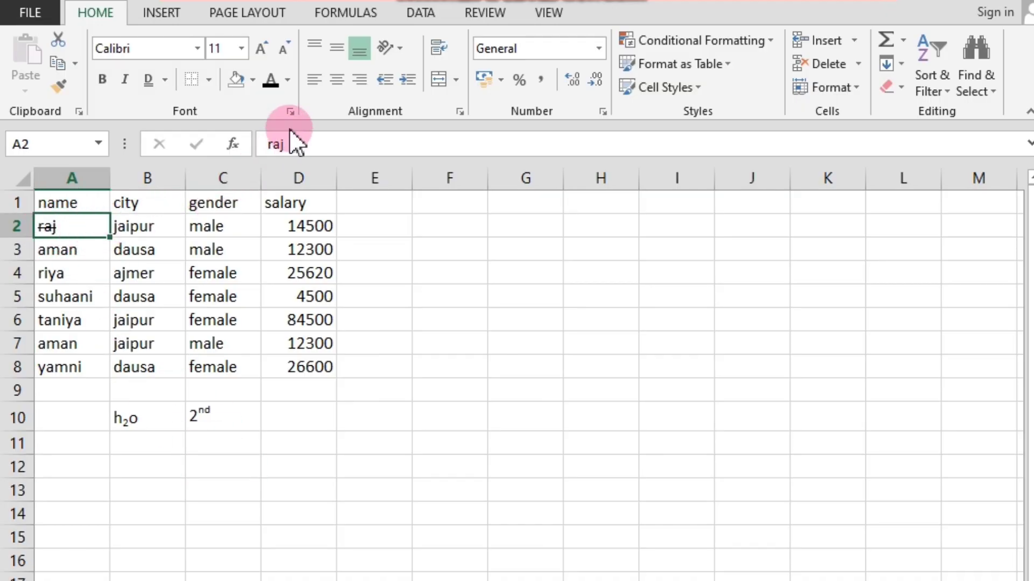
pyautogui.click(291, 112)
pyautogui.click(92, 396)
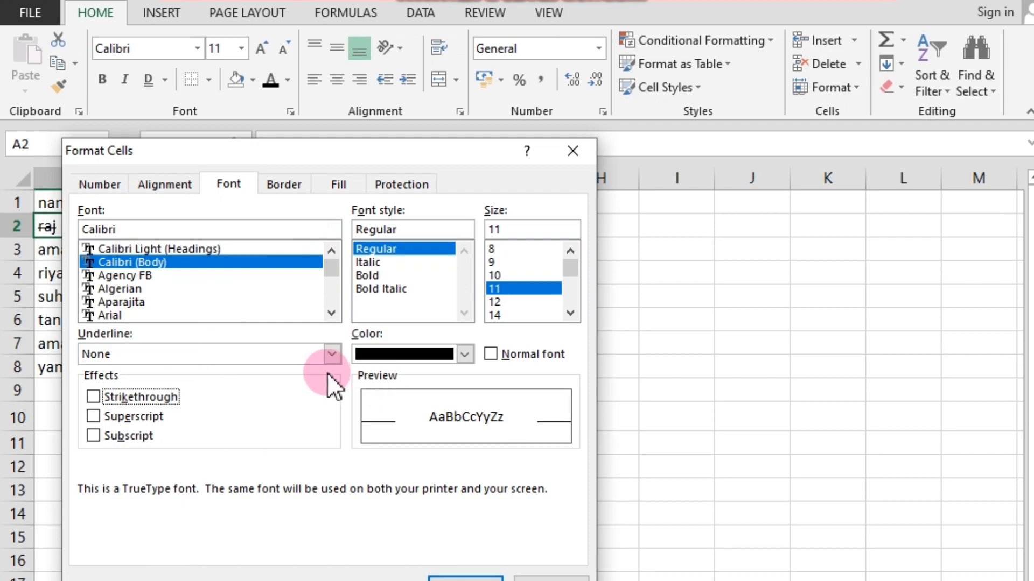
pyautogui.click(332, 354)
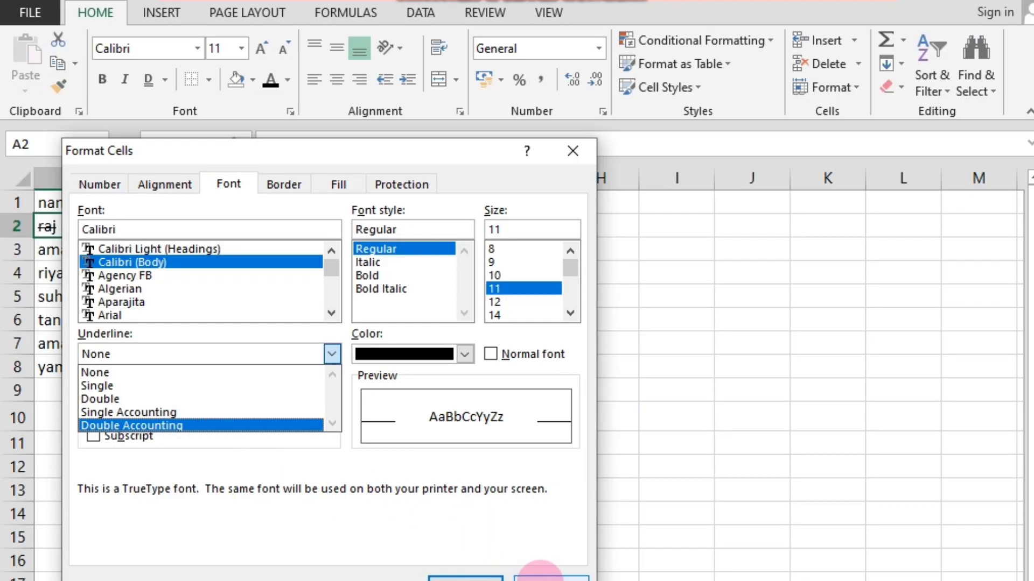
pyautogui.click(538, 571)
pyautogui.click(203, 418)
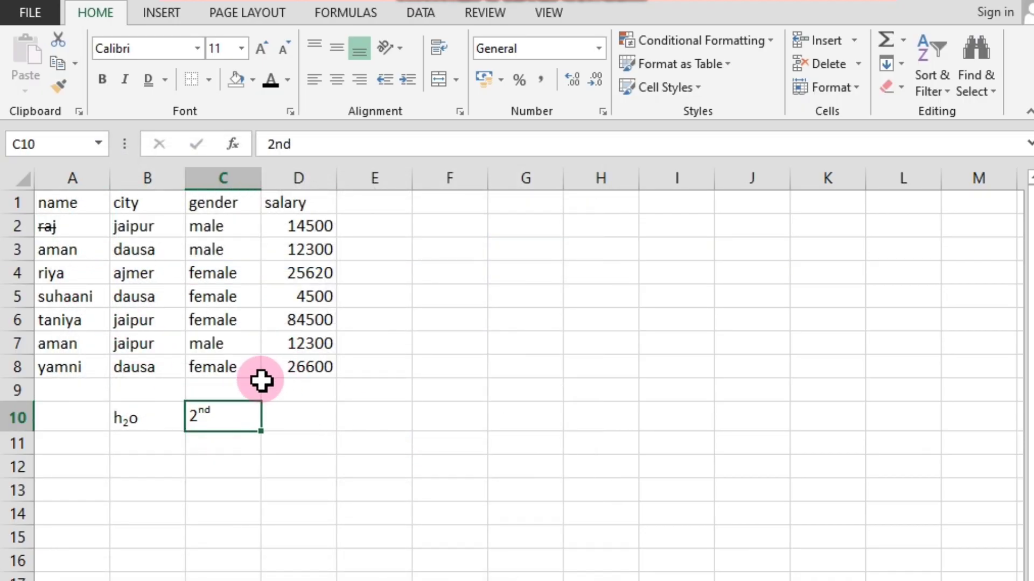
pyautogui.click(285, 412)
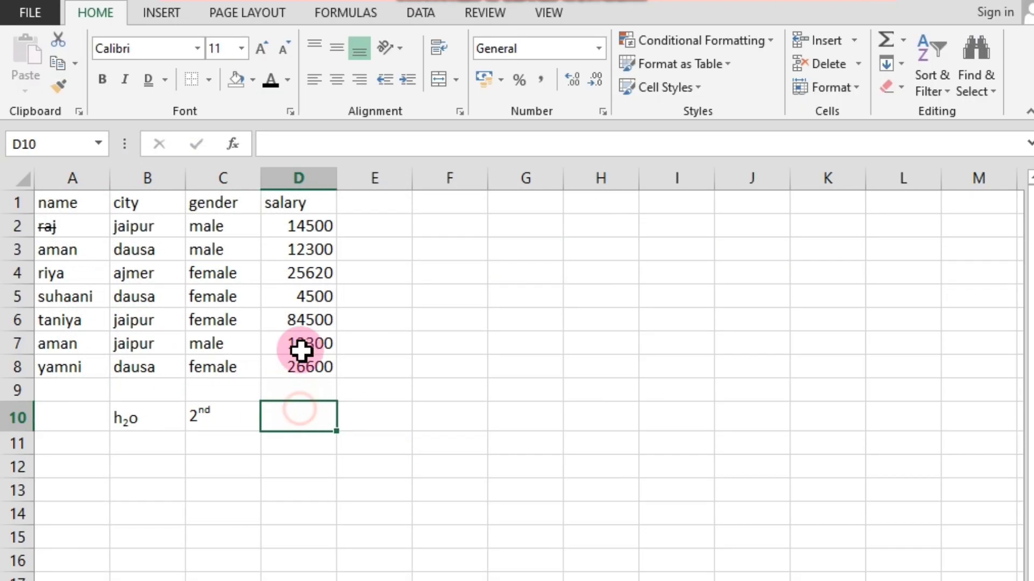
pyautogui.click(294, 114)
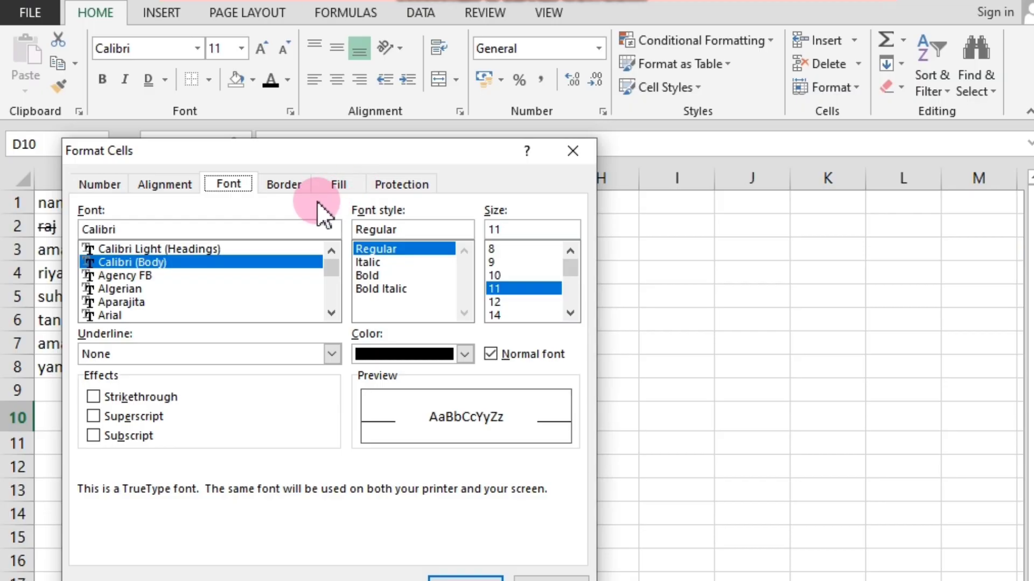
pyautogui.click(285, 186)
pyautogui.click(231, 184)
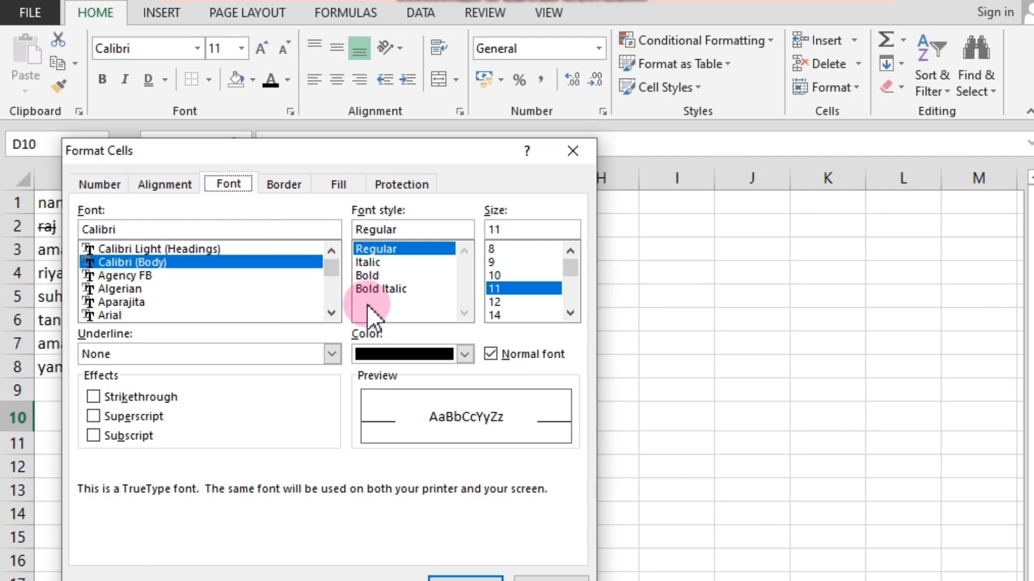
pyautogui.click(530, 578)
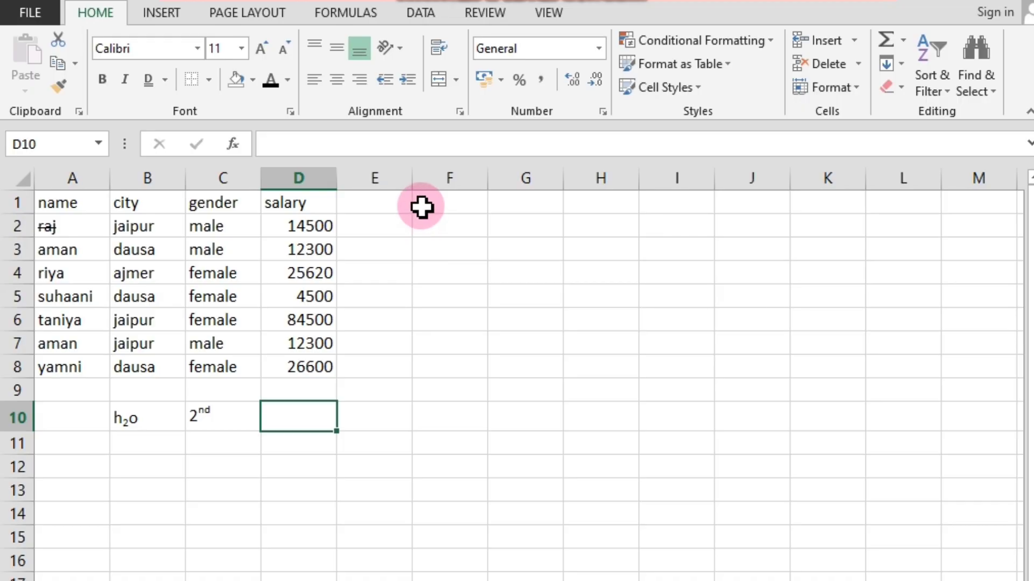
pyautogui.click(416, 252)
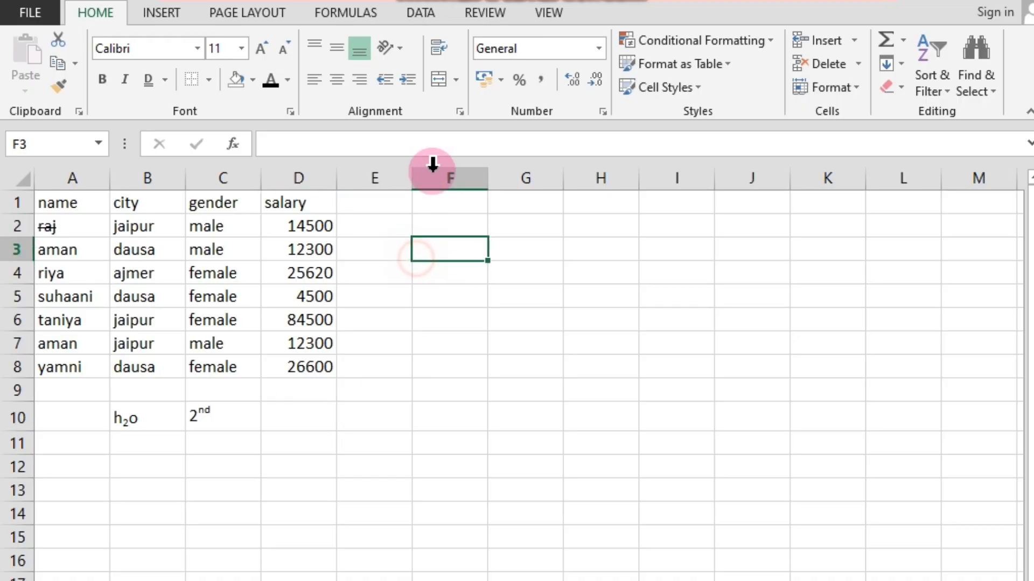
pyautogui.click(337, 79)
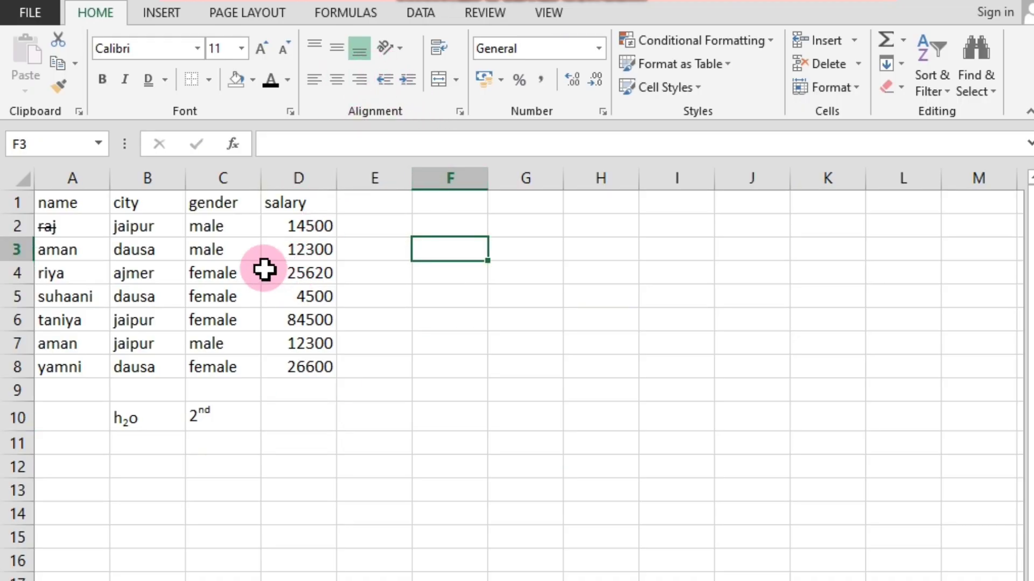
pyautogui.click(315, 289)
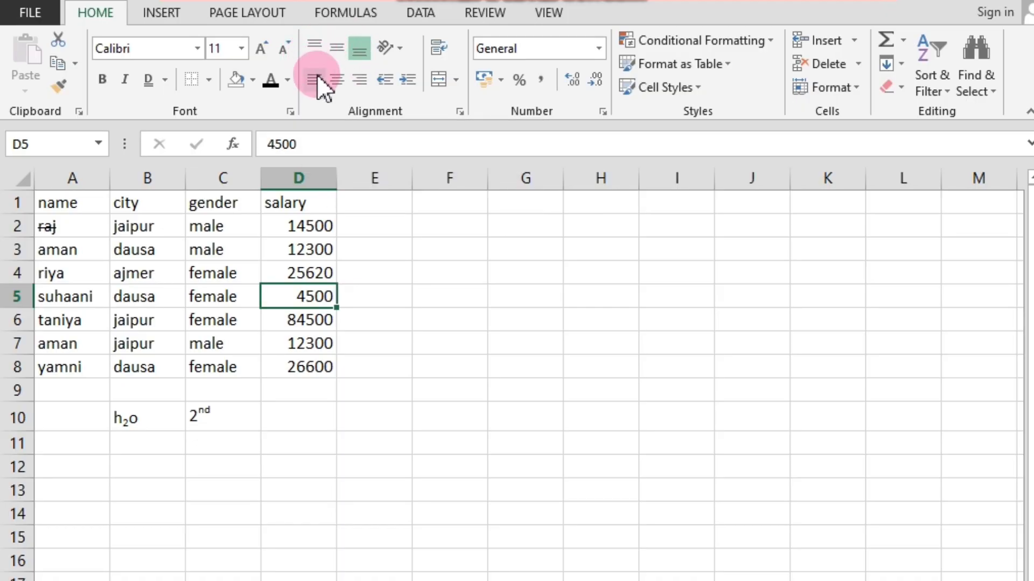
pyautogui.click(404, 304)
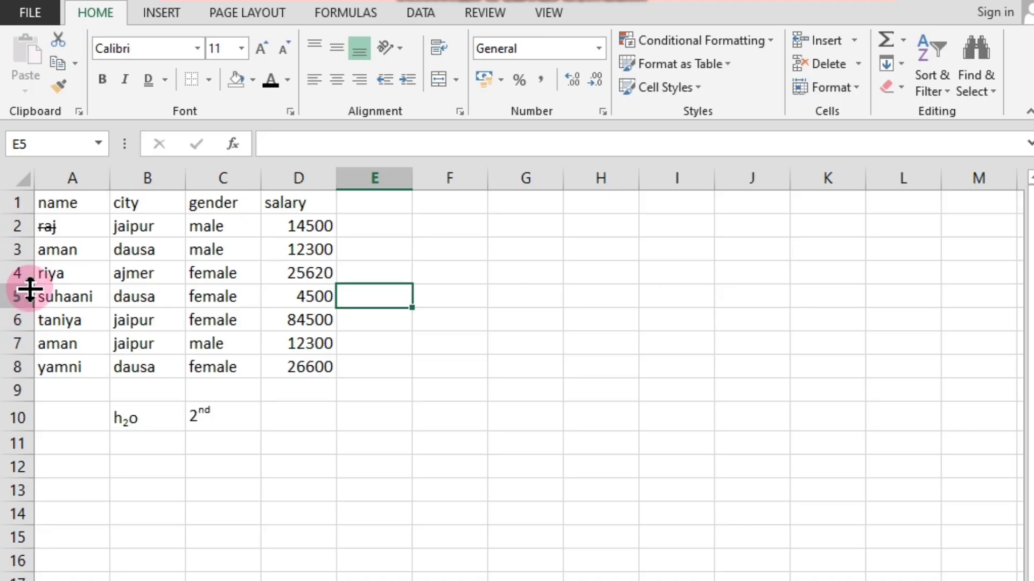
# Enlarge cell A5 by making row 5 about four times as tall and column A about twice as wide, and select it.
pyautogui.moveTo(30, 308); pyautogui.dragTo(33, 371)
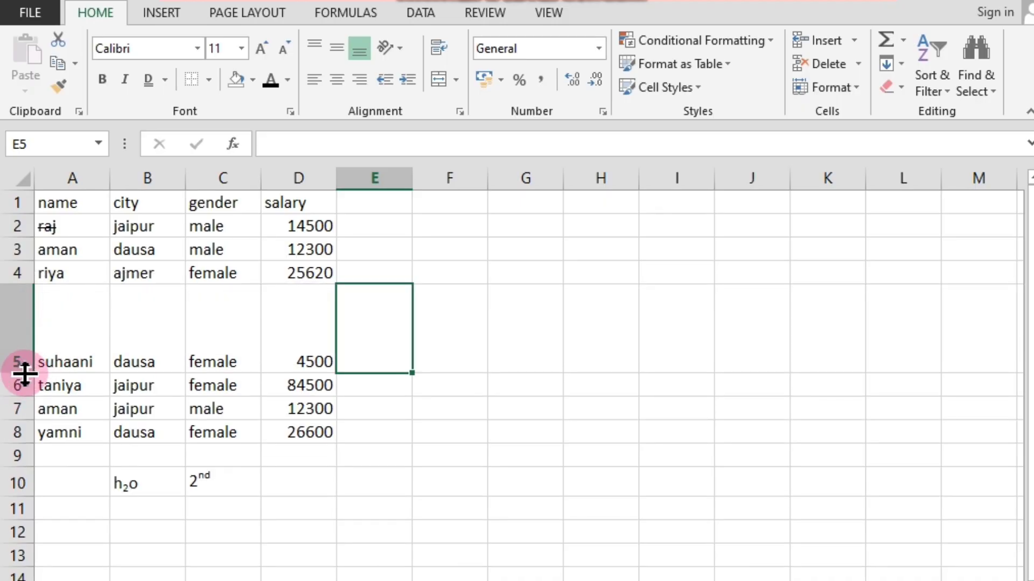
pyautogui.click(109, 173)
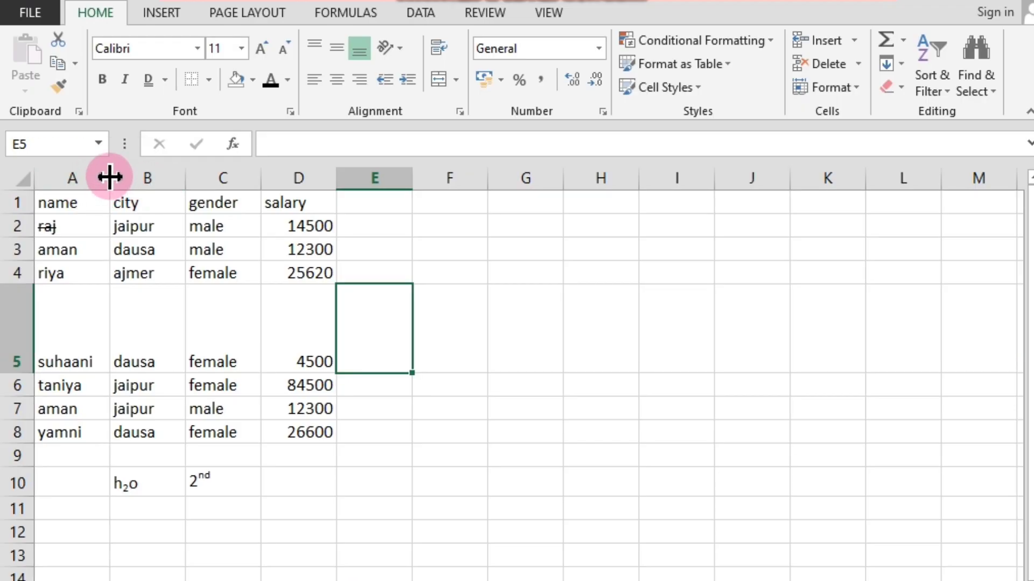
pyautogui.moveTo(111, 181); pyautogui.dragTo(195, 180)
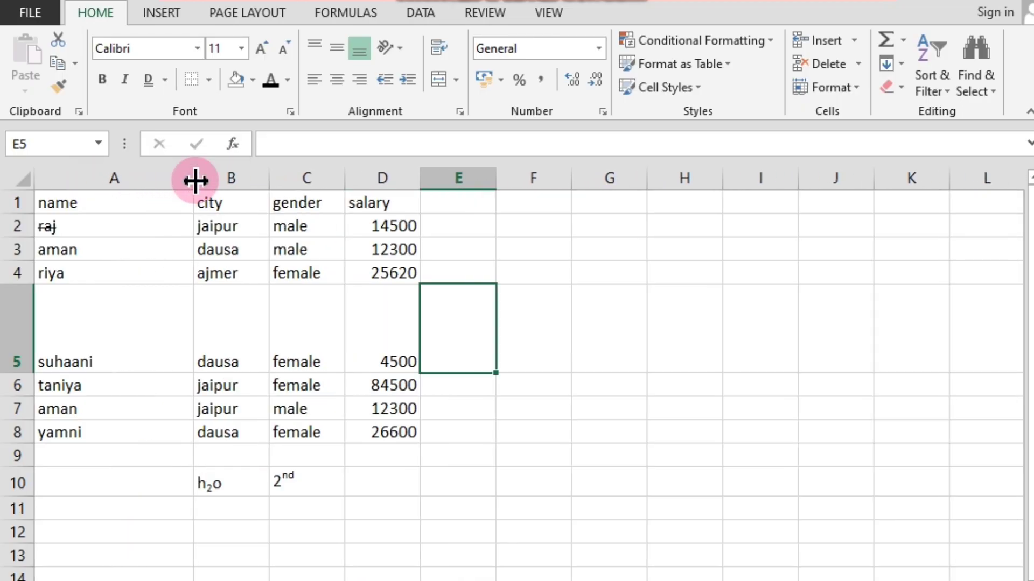
pyautogui.click(71, 343)
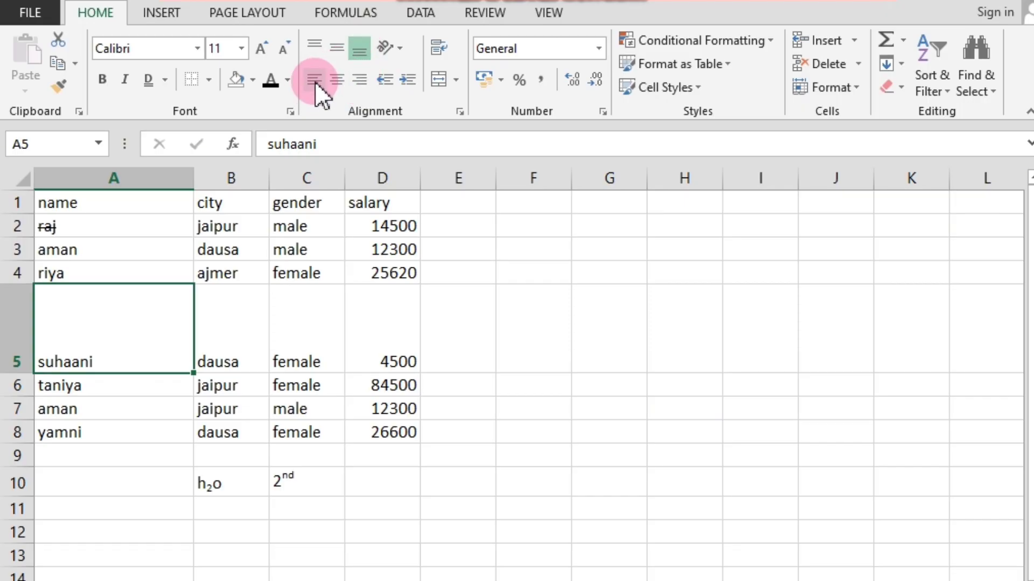
# Try left, center and right horizontal alignment in turn on the name in cell A5.
pyautogui.click(125, 404)
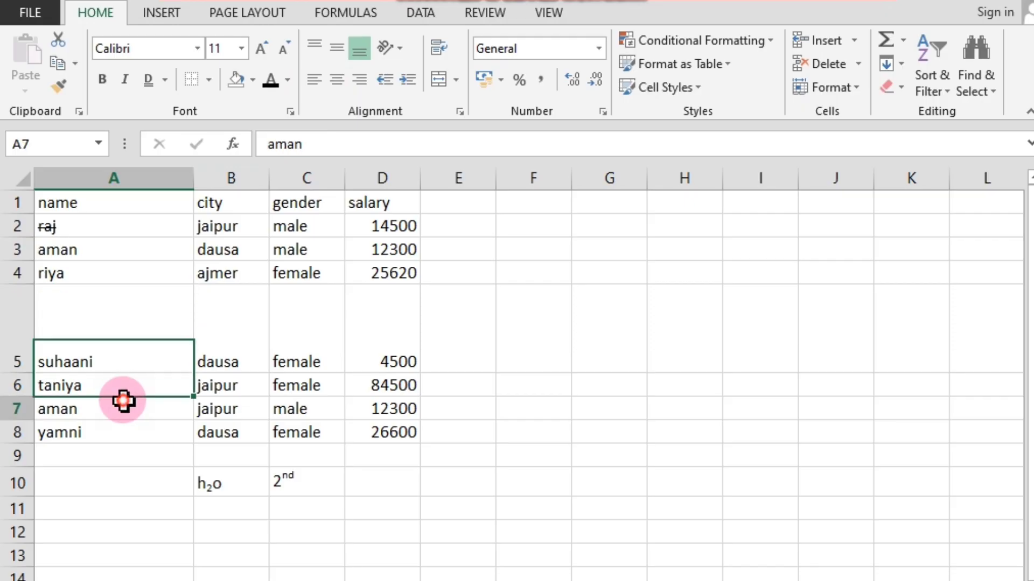
pyautogui.click(120, 339)
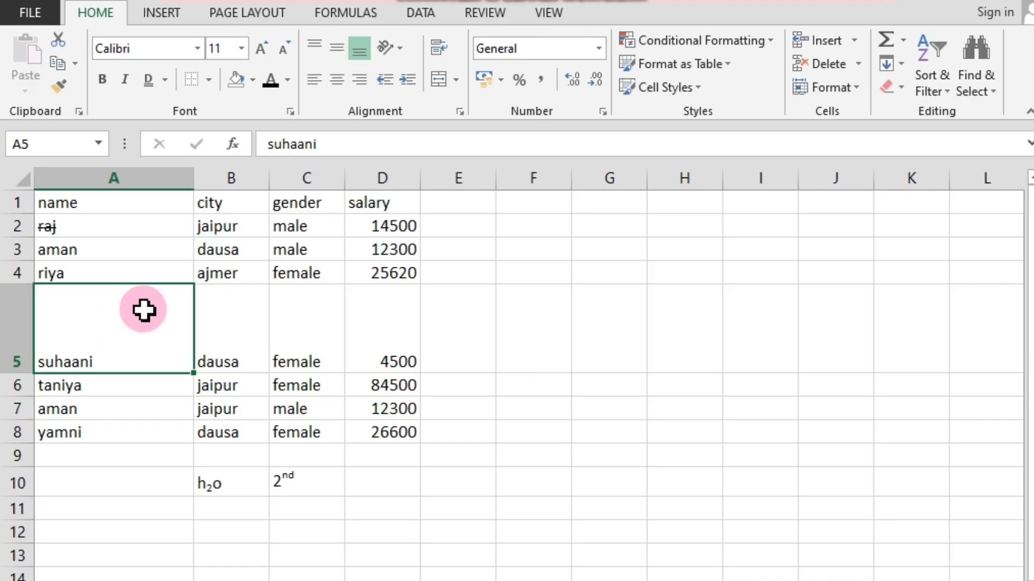
pyautogui.click(102, 401)
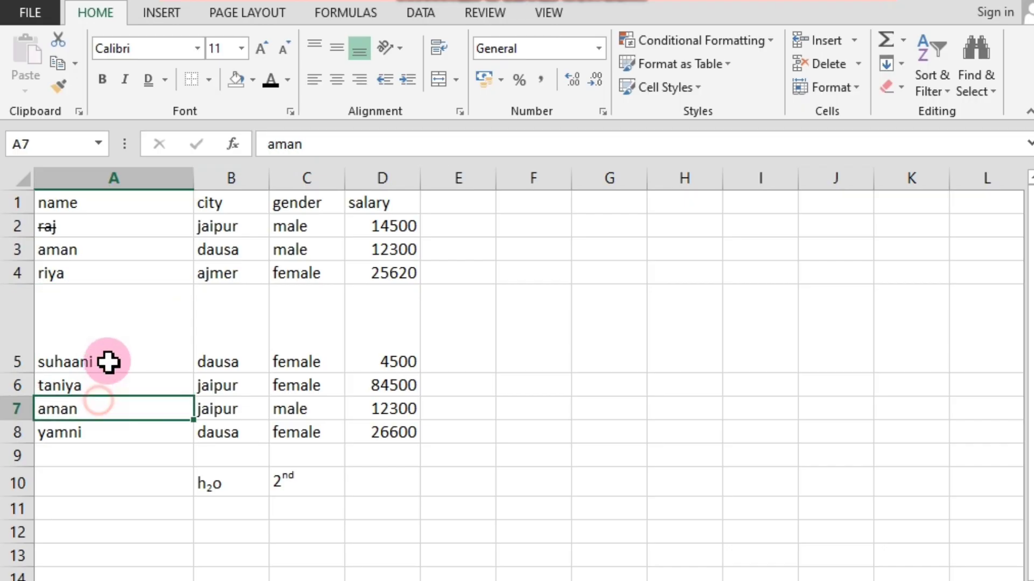
pyautogui.click(108, 333)
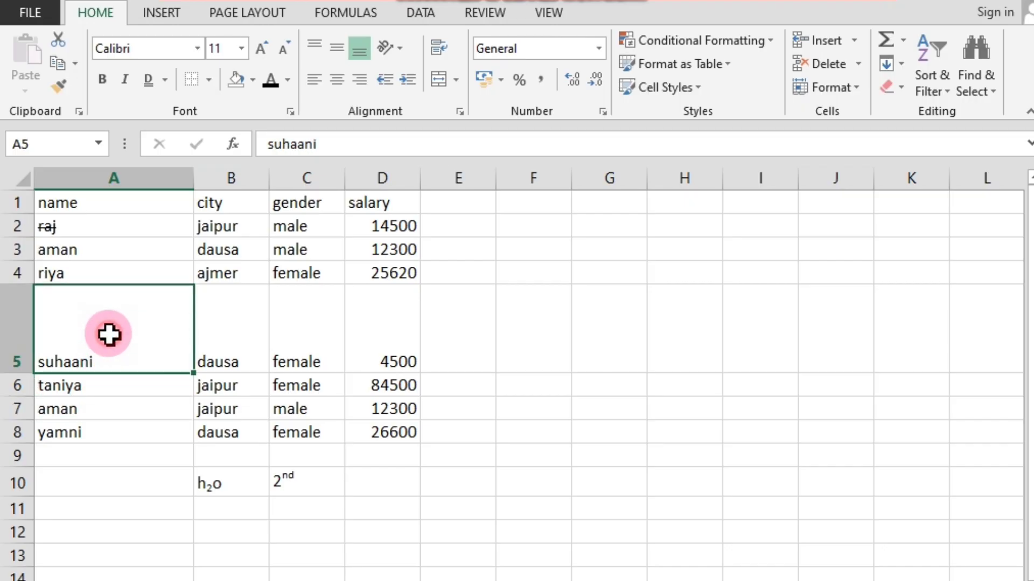
pyautogui.click(312, 80)
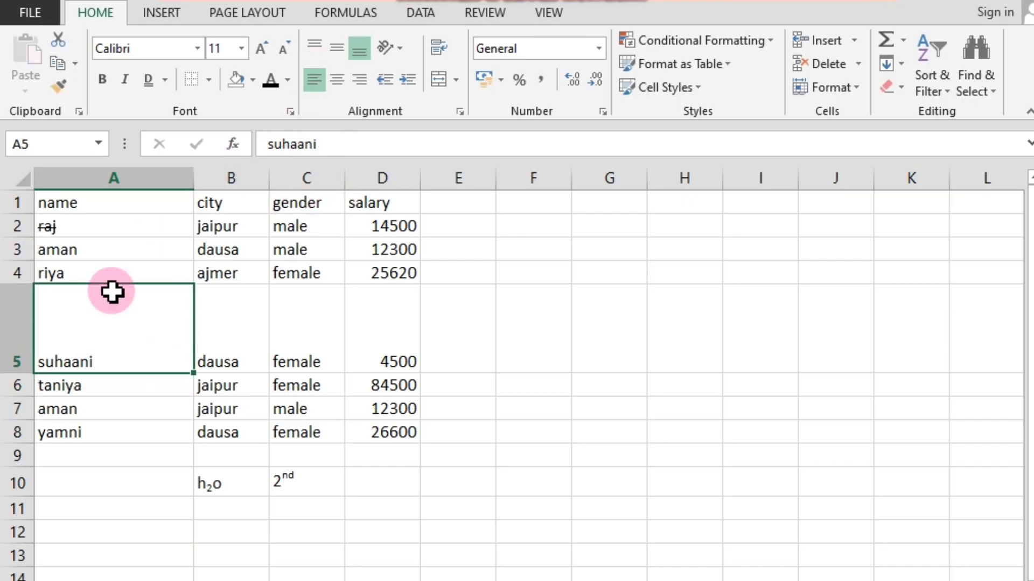
pyautogui.click(338, 79)
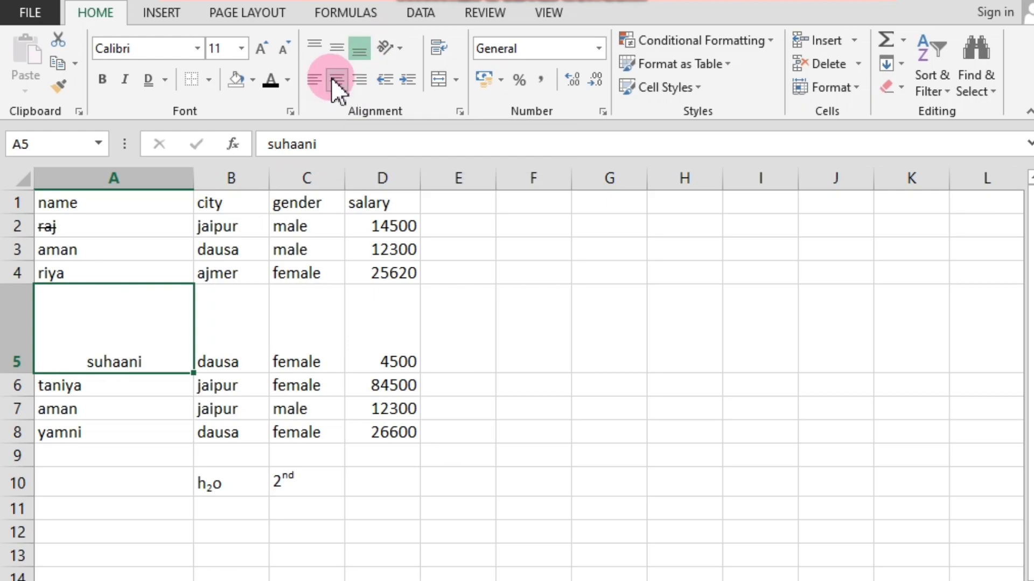
pyautogui.click(360, 81)
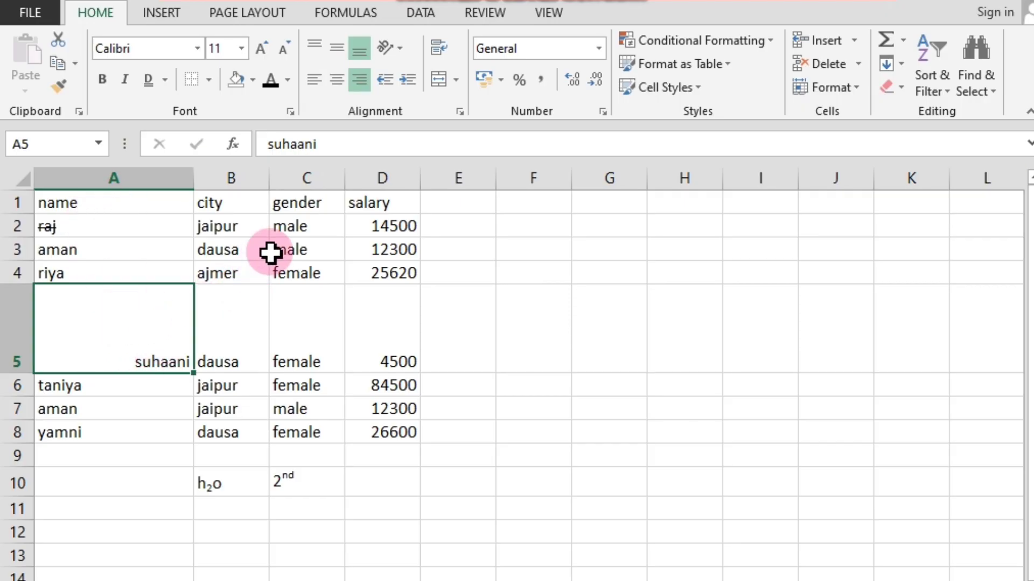
# Left-align the name in cell A5 and try top, middle and bottom vertical alignment in turn.
pyautogui.click(312, 78)
pyautogui.click(308, 40)
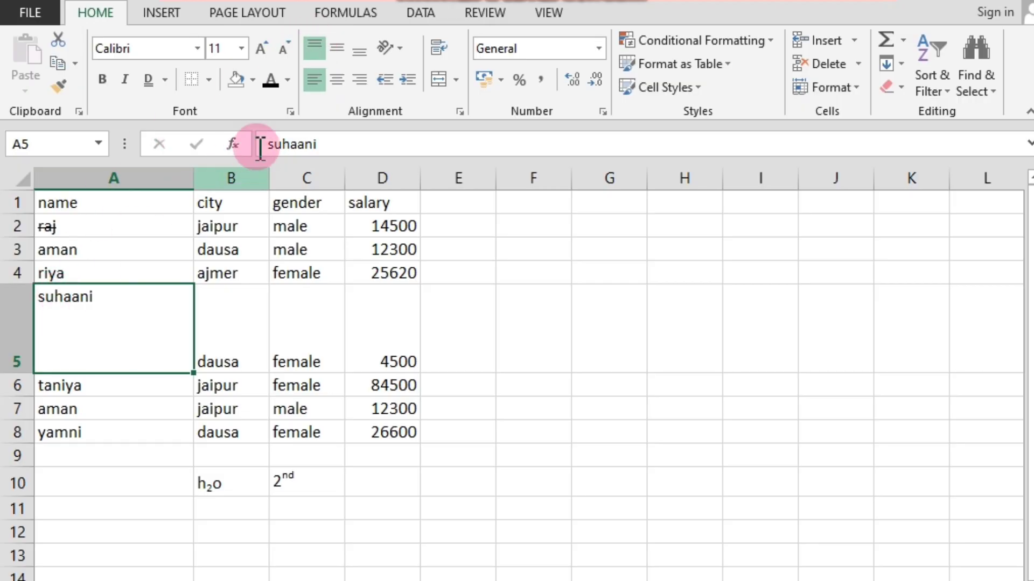
pyautogui.click(335, 47)
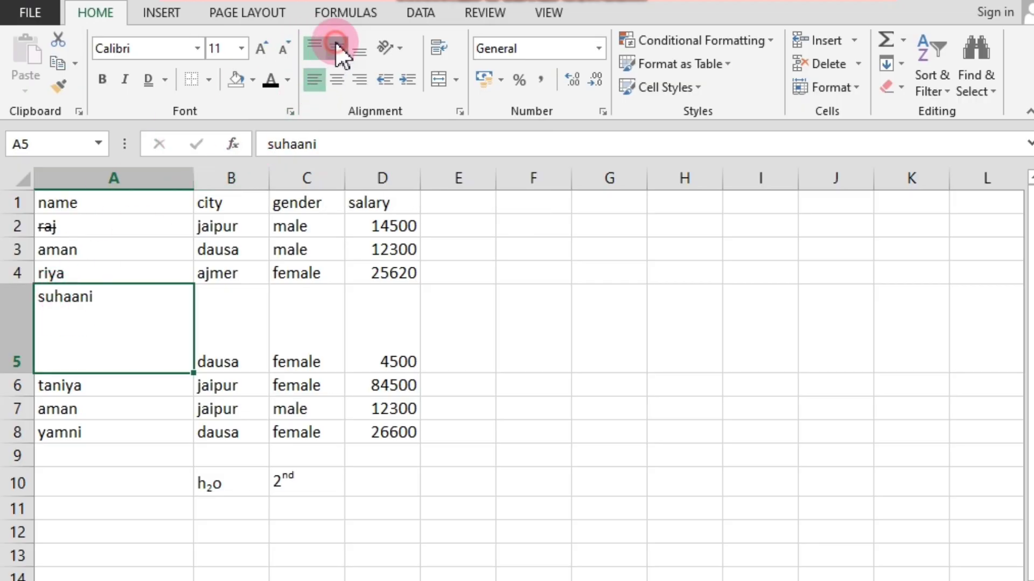
pyautogui.click(365, 49)
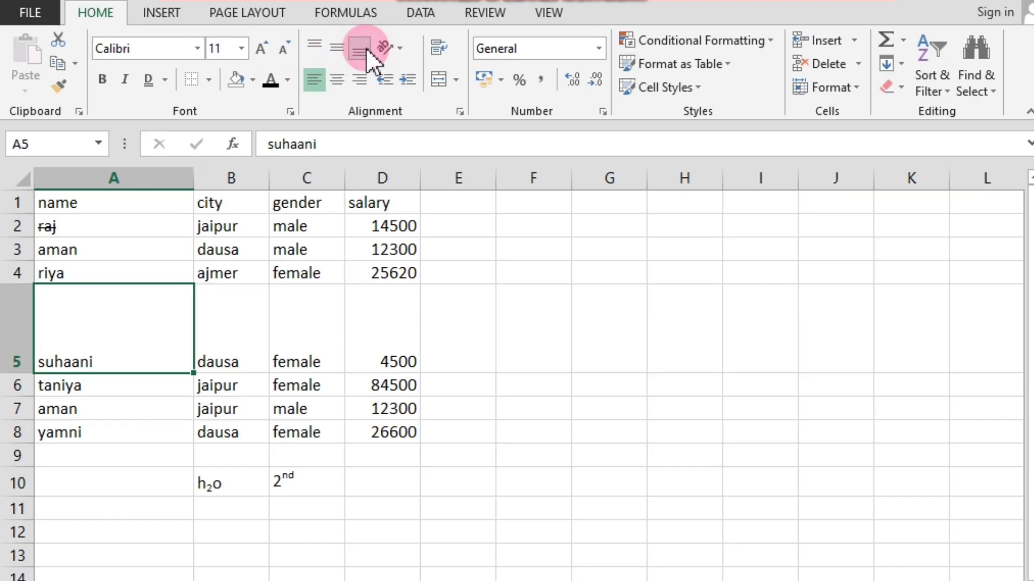
# Center the name in cell A5 horizontally and try middle and top vertical alignment.
pyautogui.click(338, 73)
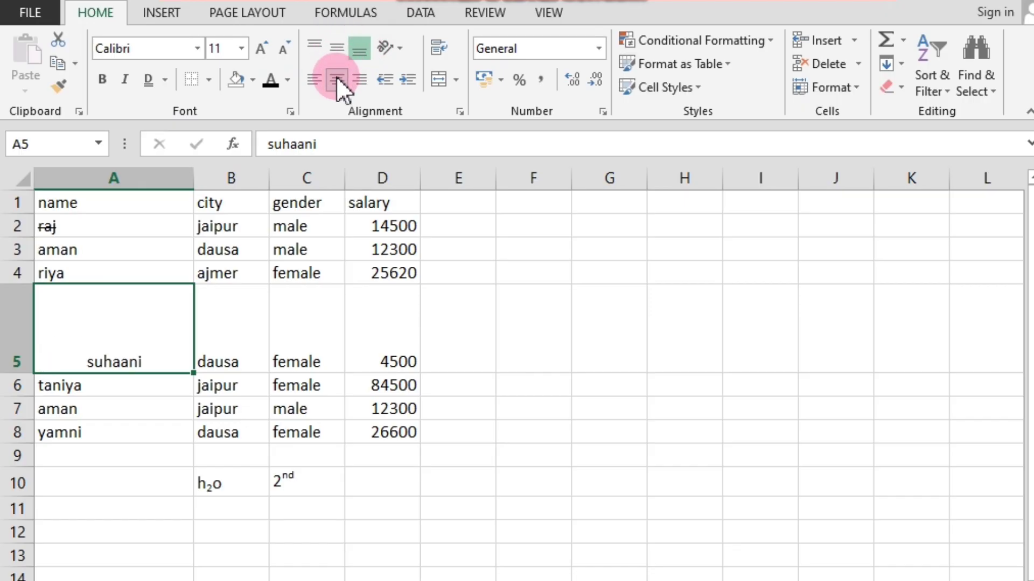
pyautogui.click(343, 46)
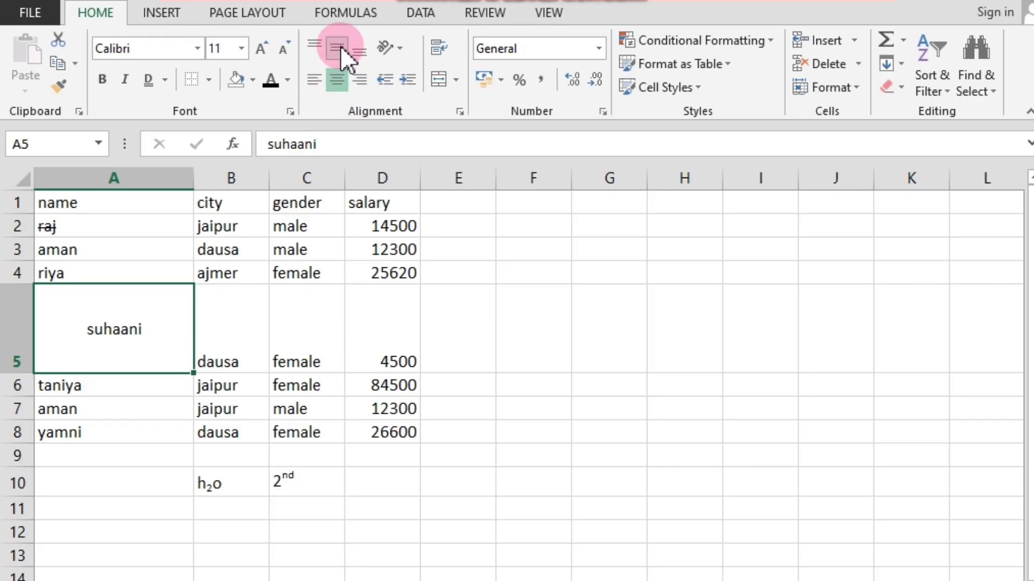
pyautogui.click(315, 45)
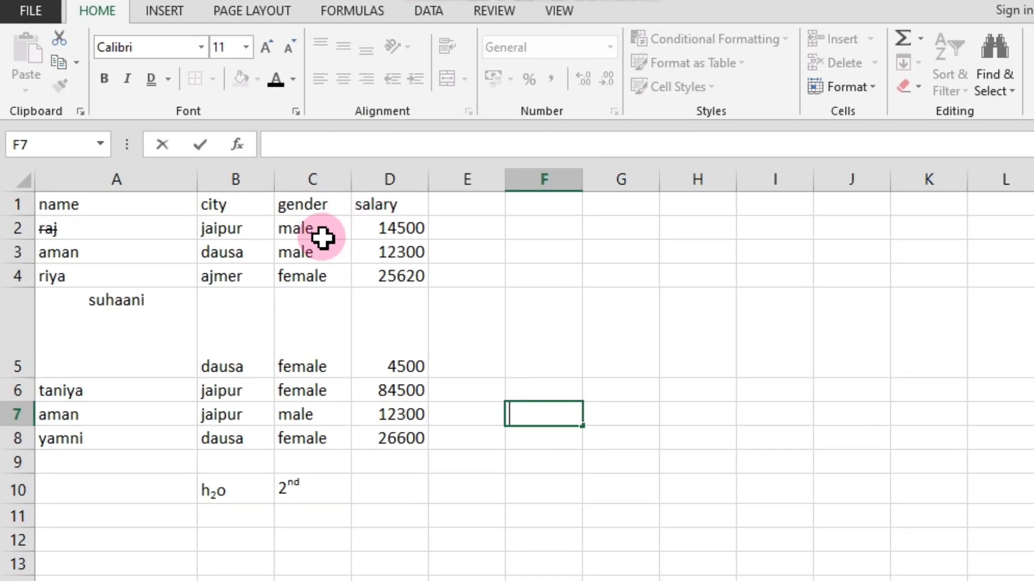
# Align the name in cell A5 to the right horizontally and to the top vertically.
pyautogui.click(329, 359)
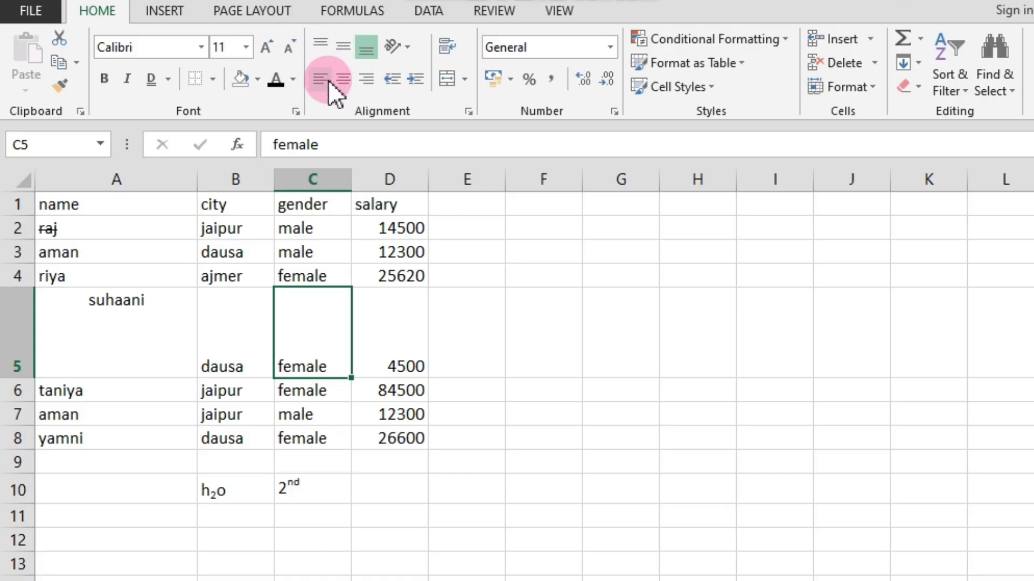
pyautogui.click(180, 393)
pyautogui.click(64, 314)
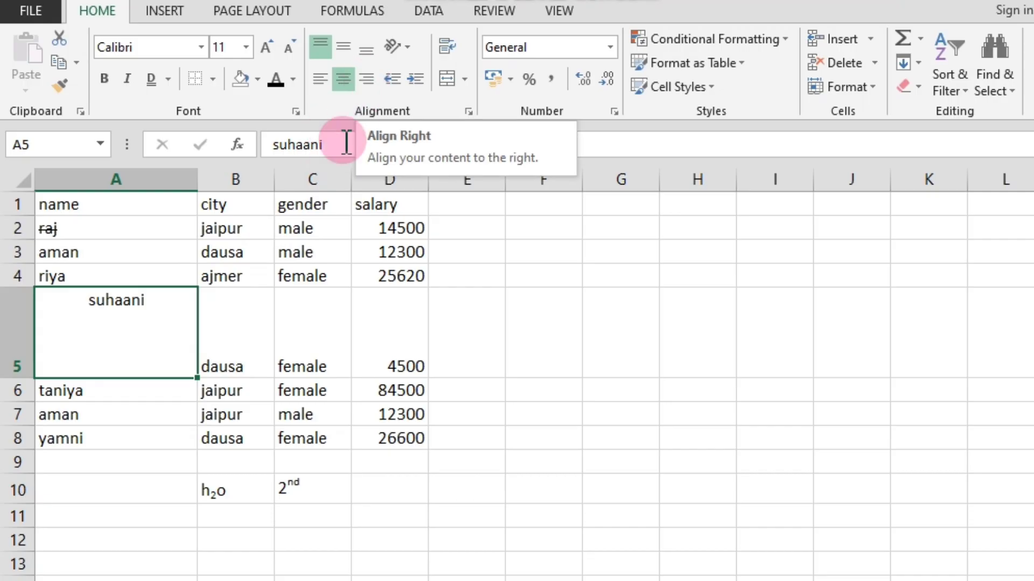
pyautogui.click(366, 80)
pyautogui.click(322, 47)
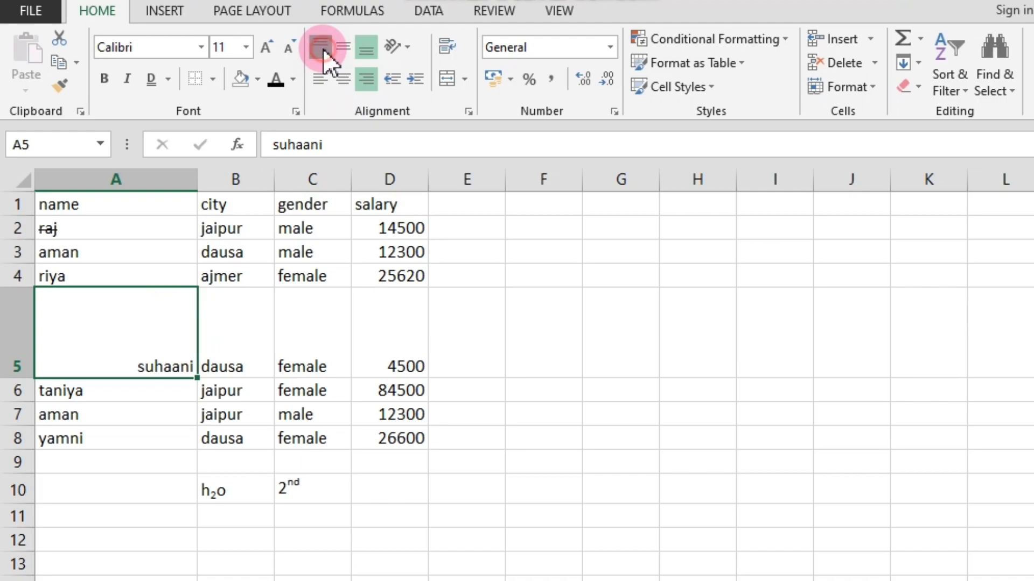
pyautogui.click(322, 47)
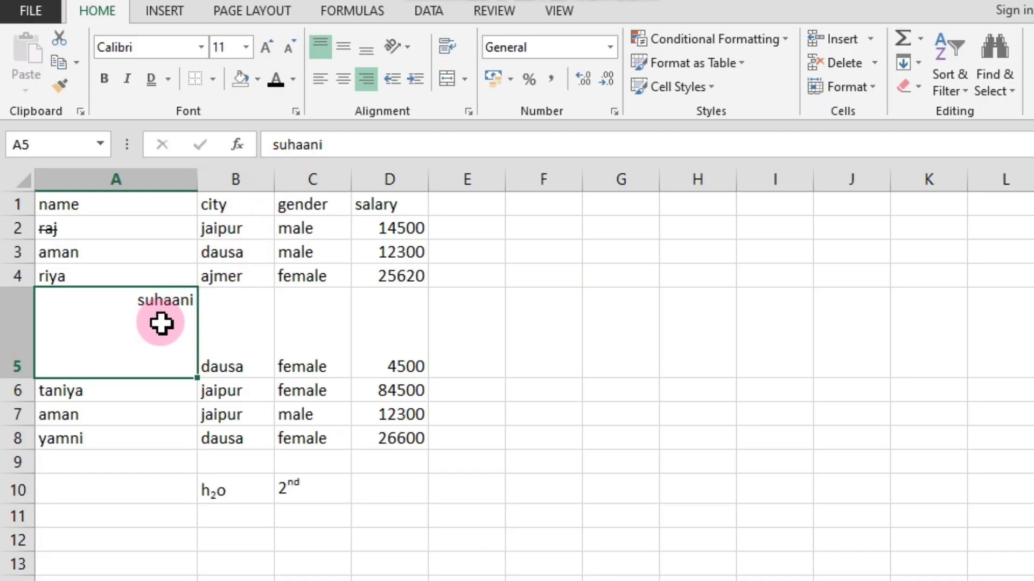
# Align the name in cell A5 to the left horizontally and to the bottom vertically.
pyautogui.click(319, 79)
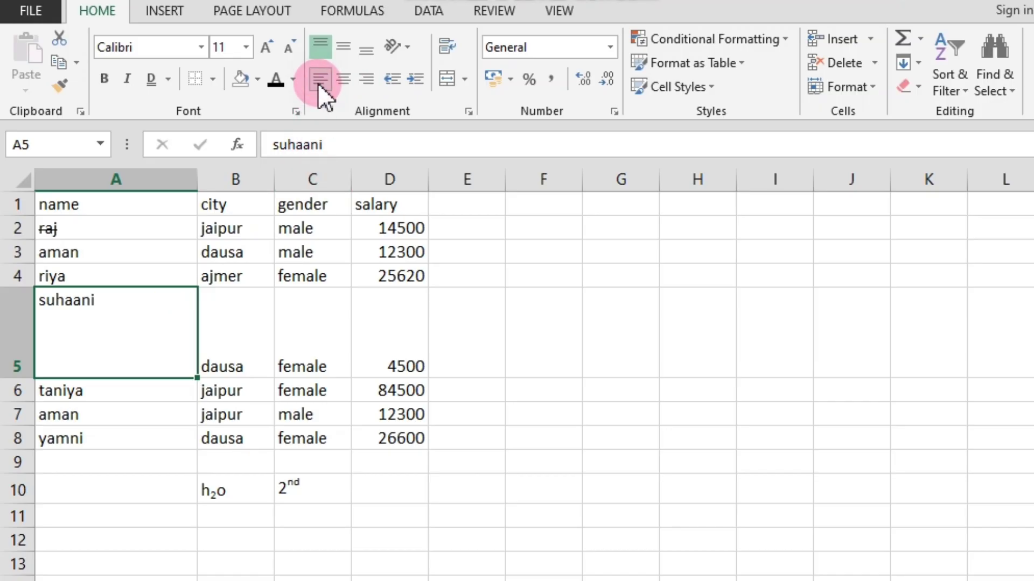
pyautogui.click(366, 48)
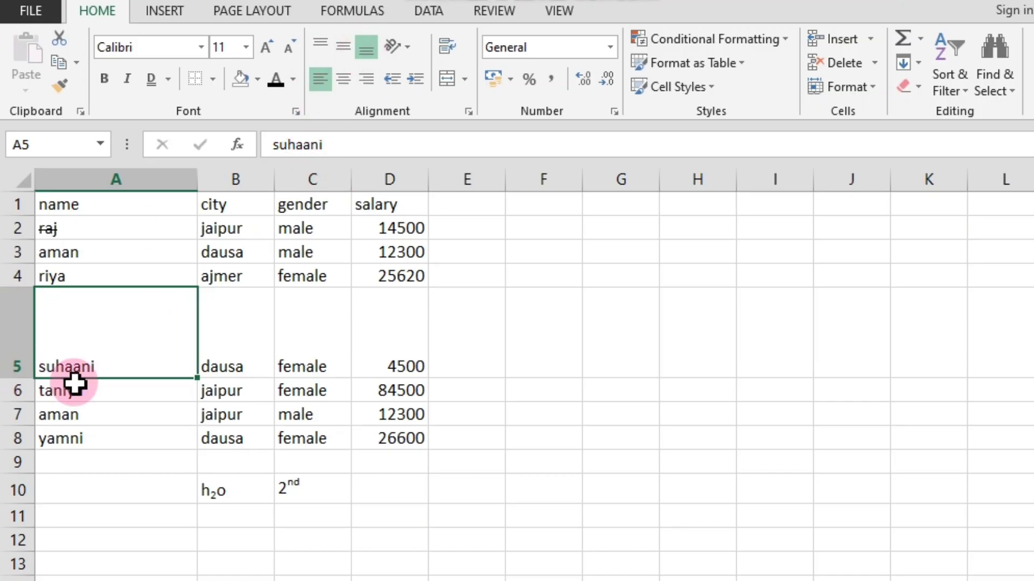
# Set the text orientation of the name in cell A5 to Angle Clockwise.
pyautogui.click(408, 47)
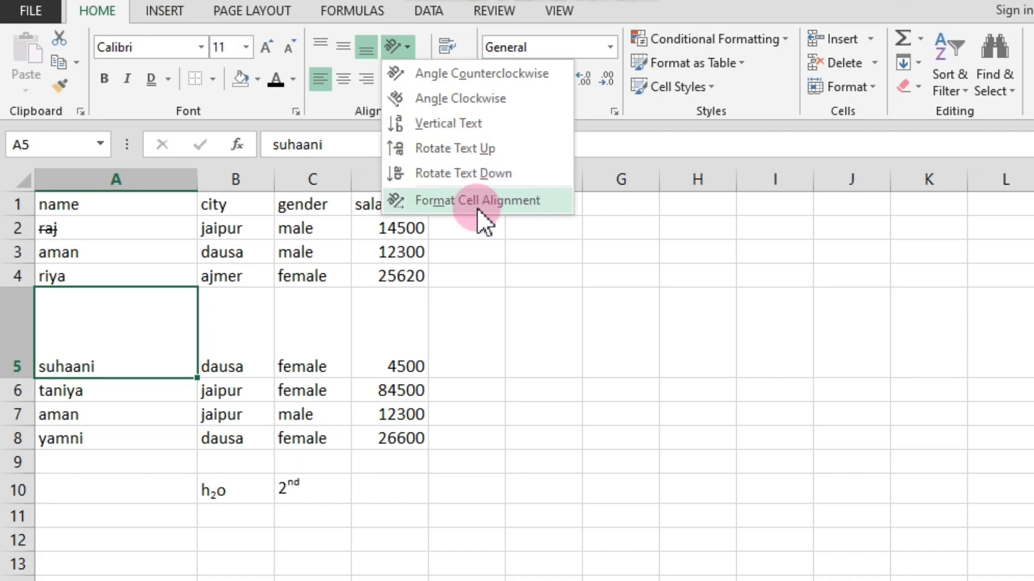
pyautogui.click(474, 291)
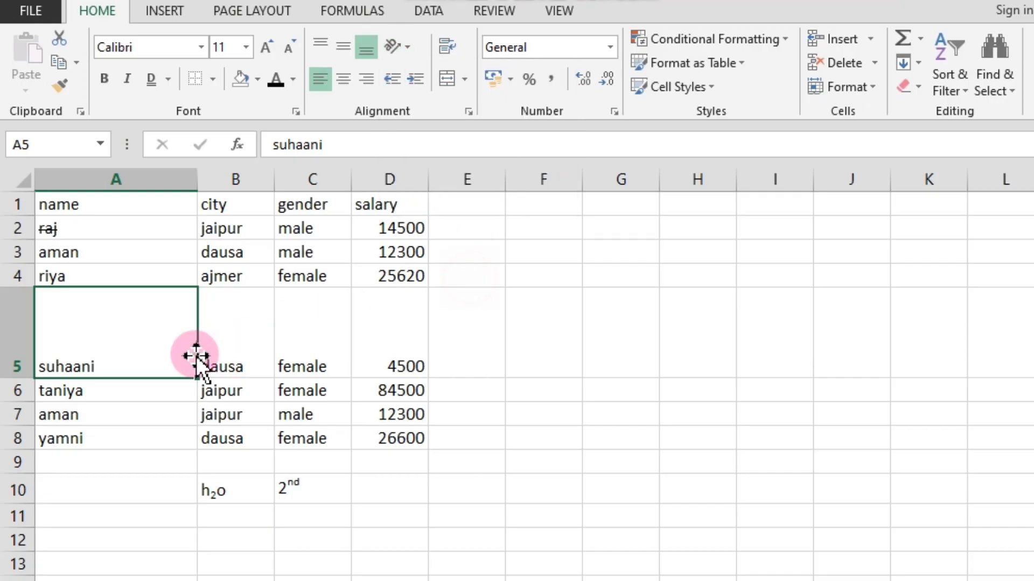
pyautogui.click(90, 374)
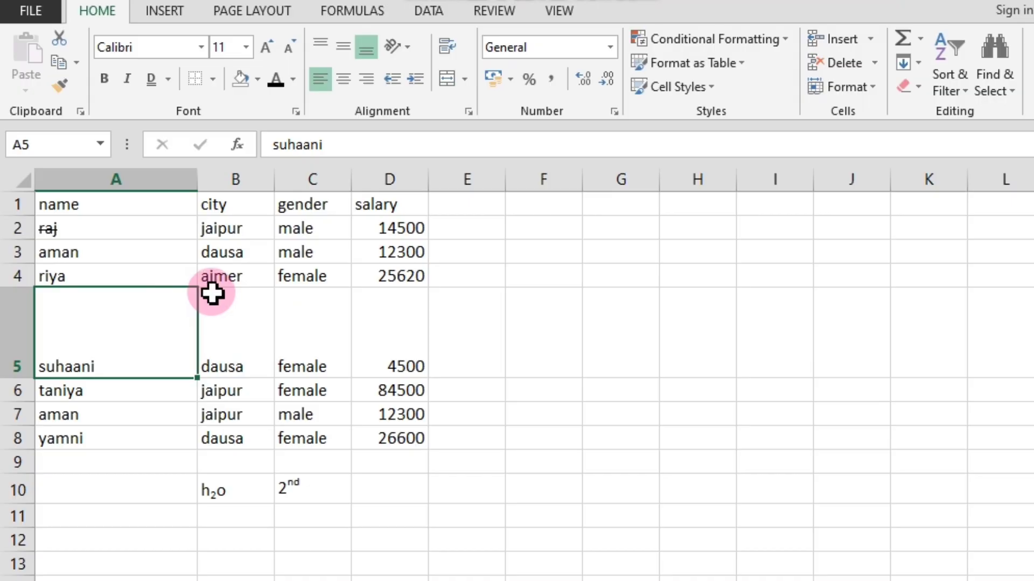
pyautogui.click(405, 46)
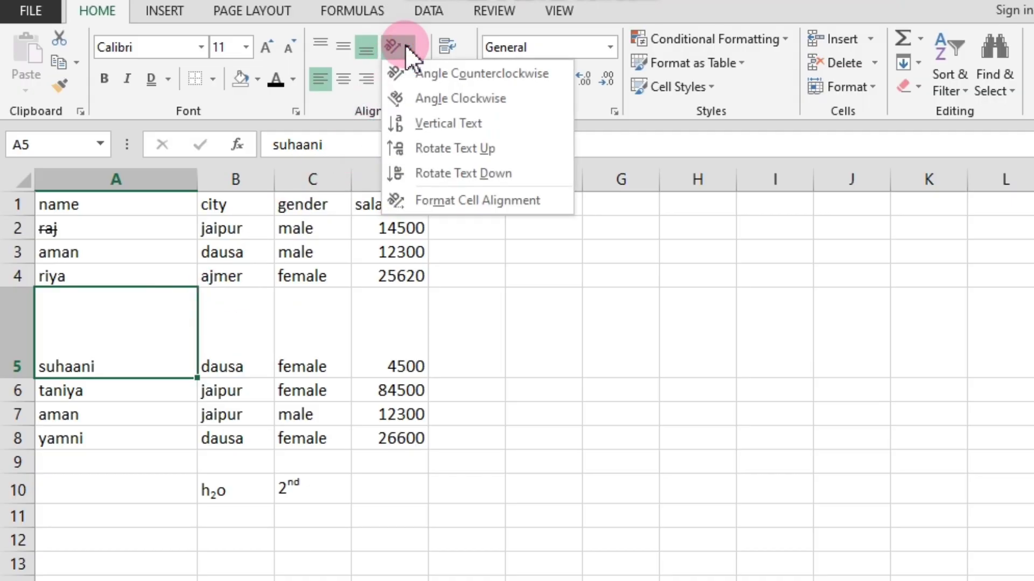
pyautogui.click(478, 276)
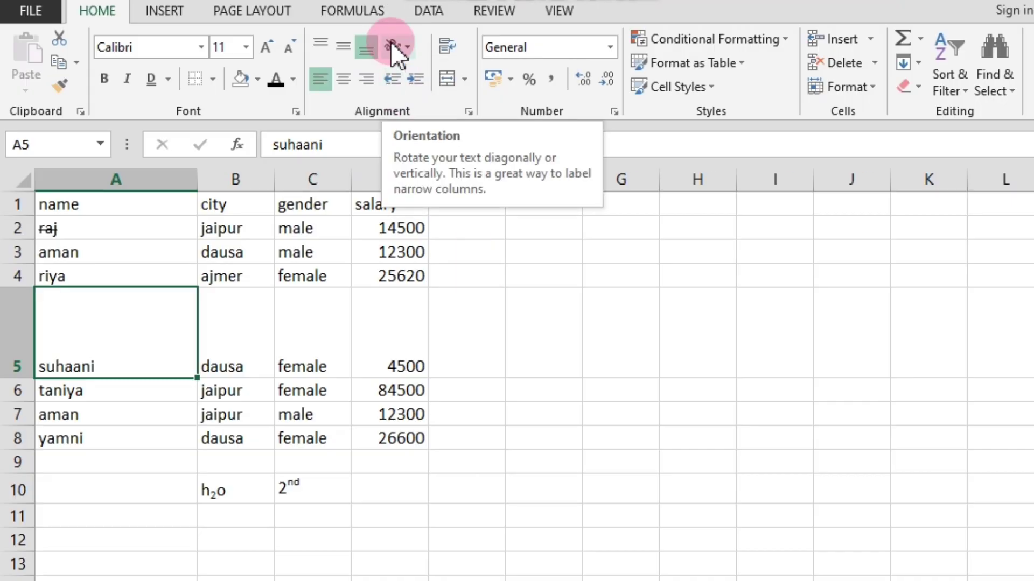
pyautogui.click(405, 43)
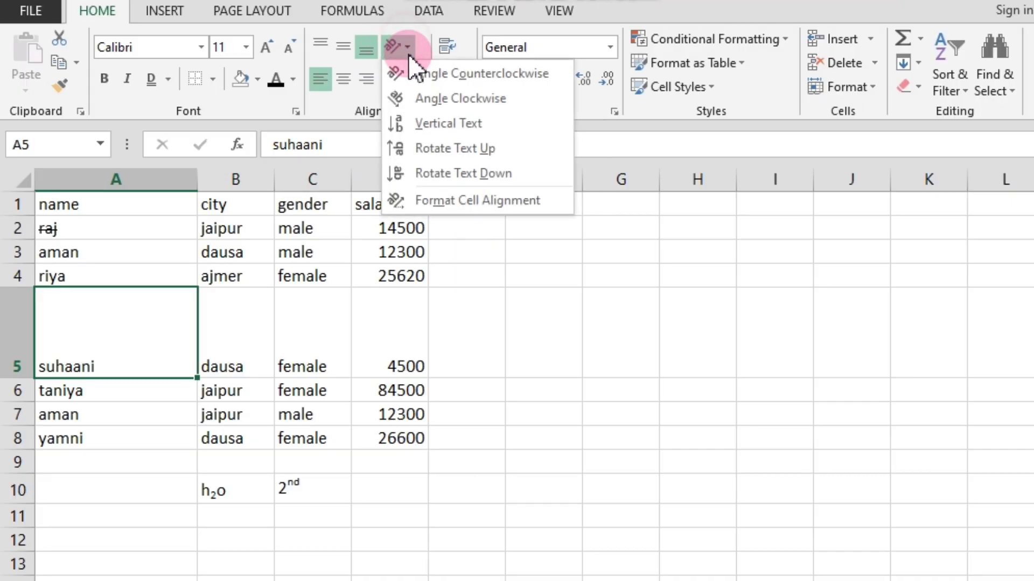
pyautogui.click(441, 103)
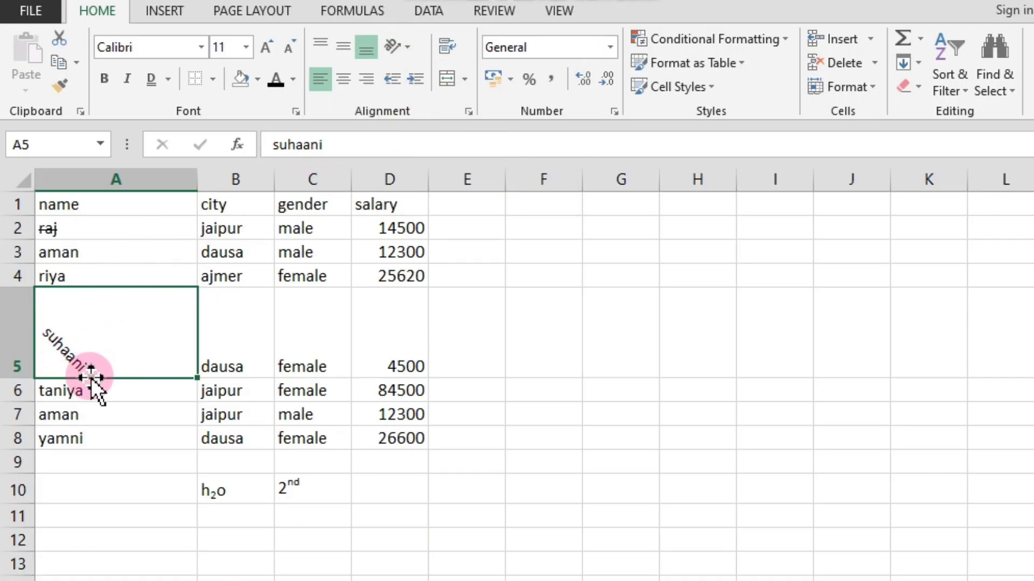
# Set the text orientation of the gender entry in cell C8 to Vertical Text.
pyautogui.click(122, 411)
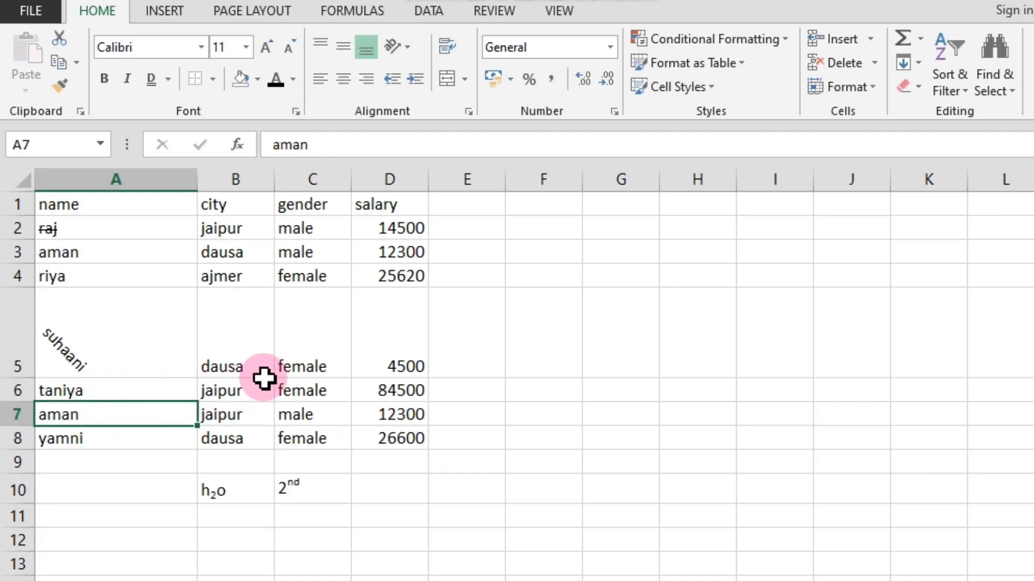
pyautogui.click(307, 438)
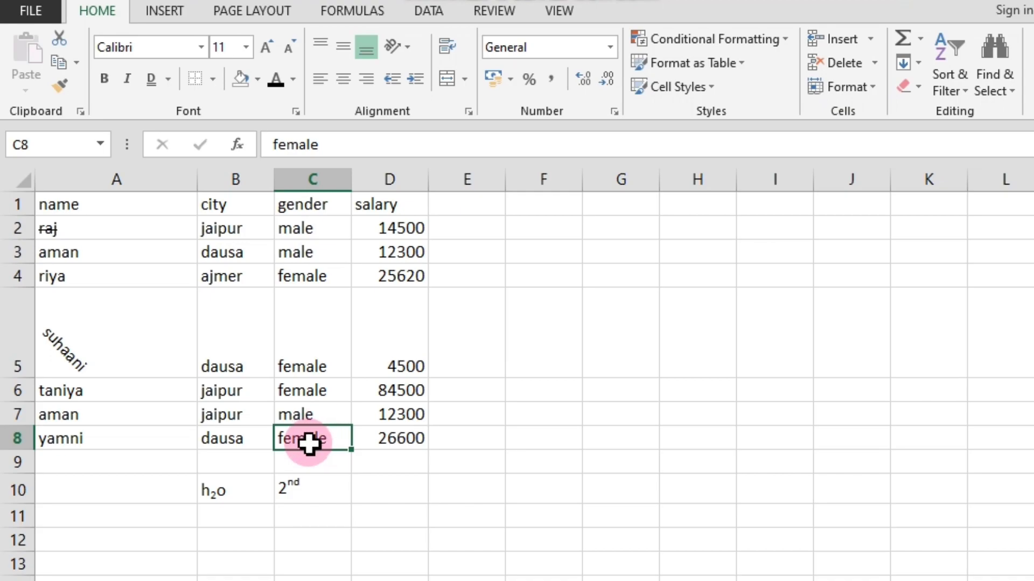
pyautogui.click(407, 47)
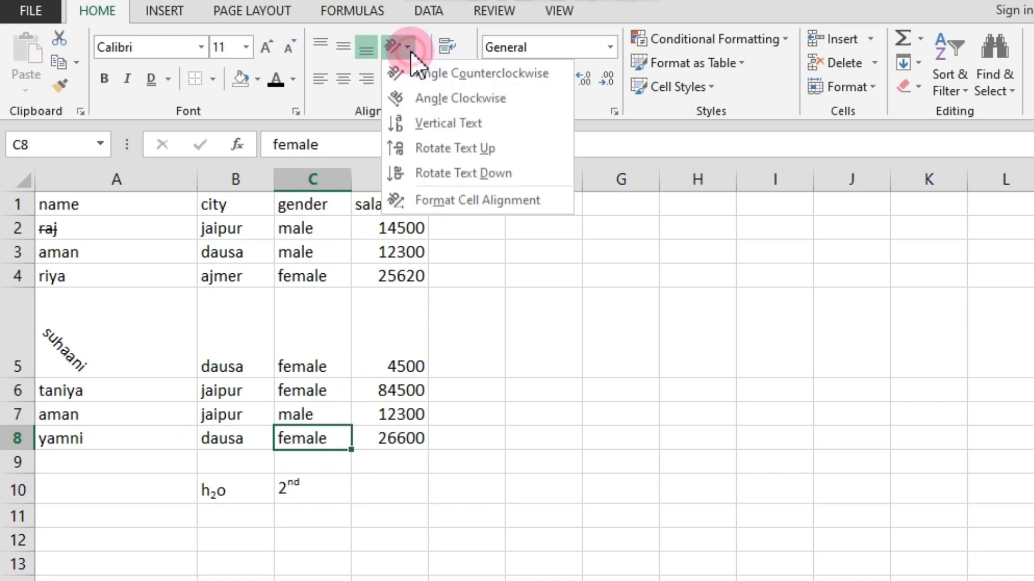
pyautogui.click(438, 124)
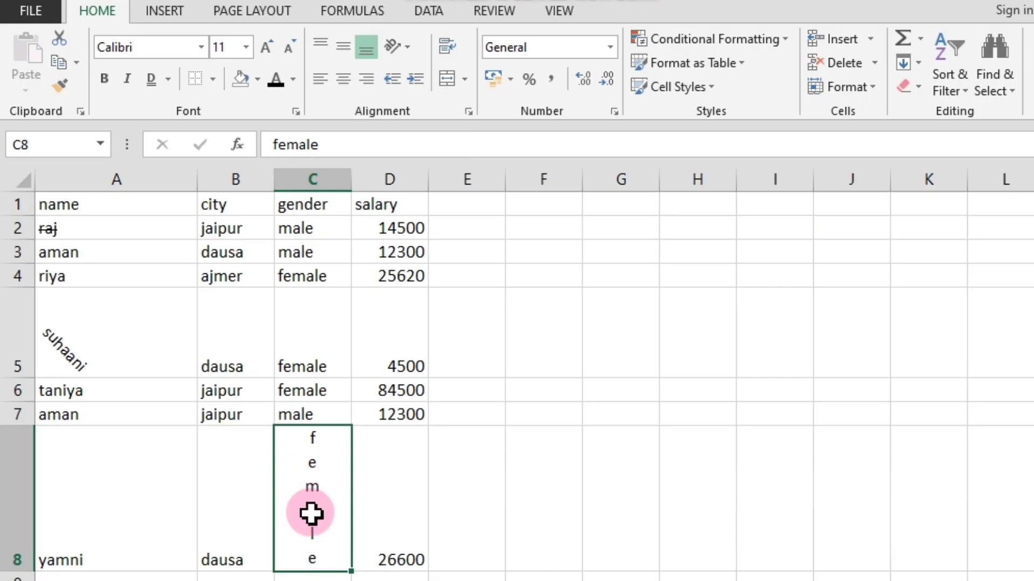
# Change the text orientation of the gender entry in cell C8 to Rotate Text Down.
pyautogui.click(406, 42)
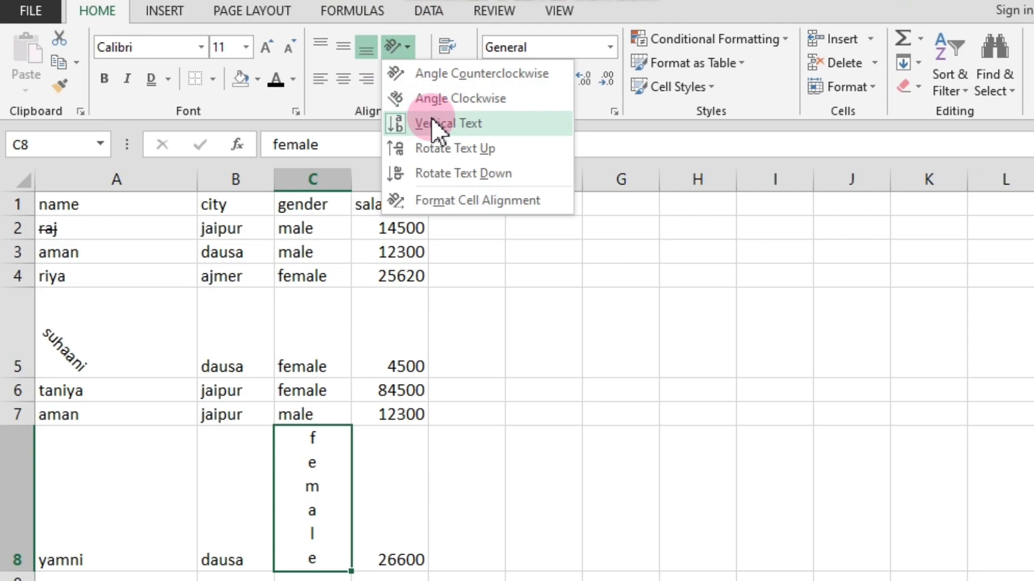
pyautogui.click(432, 168)
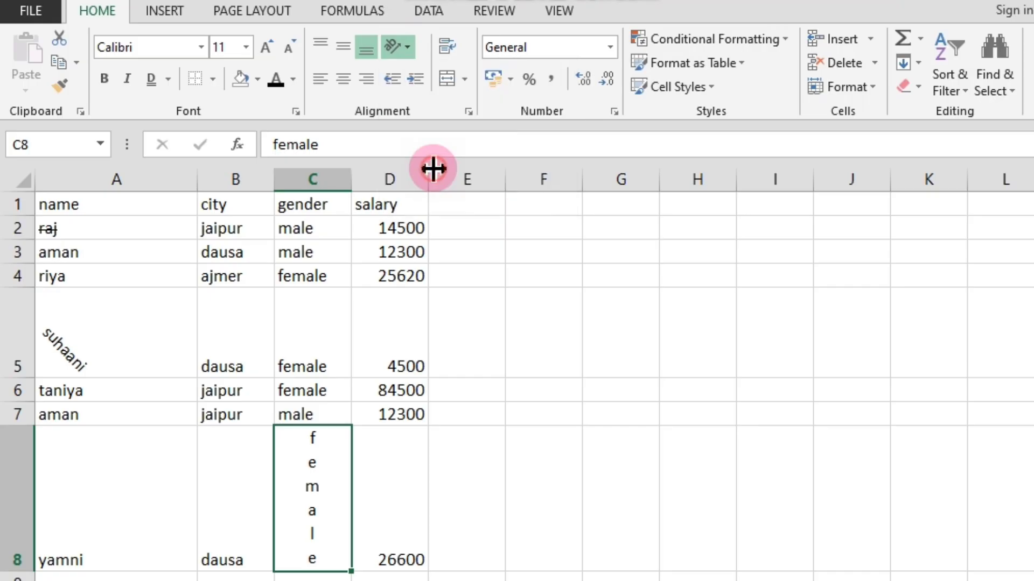
pyautogui.click(298, 460)
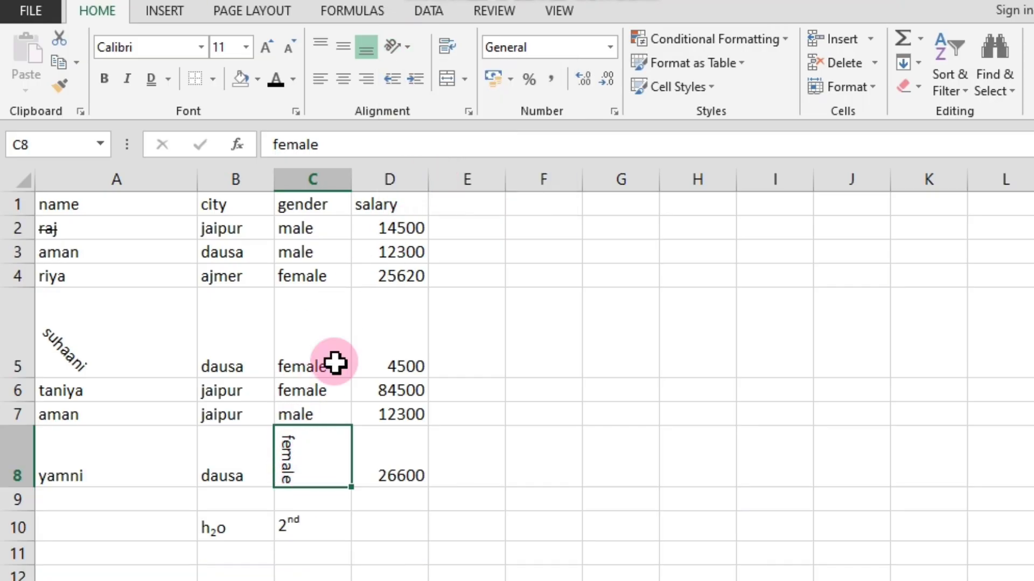
# Change the text orientation of the gender entry in cell C8 to Angle Clockwise.
pyautogui.click(399, 47)
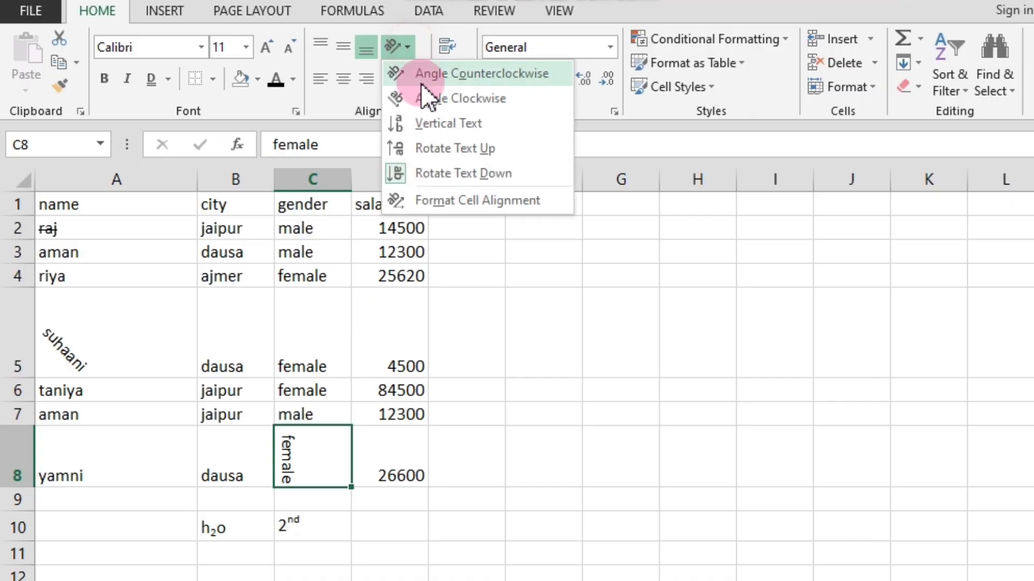
pyautogui.click(448, 103)
pyautogui.click(410, 45)
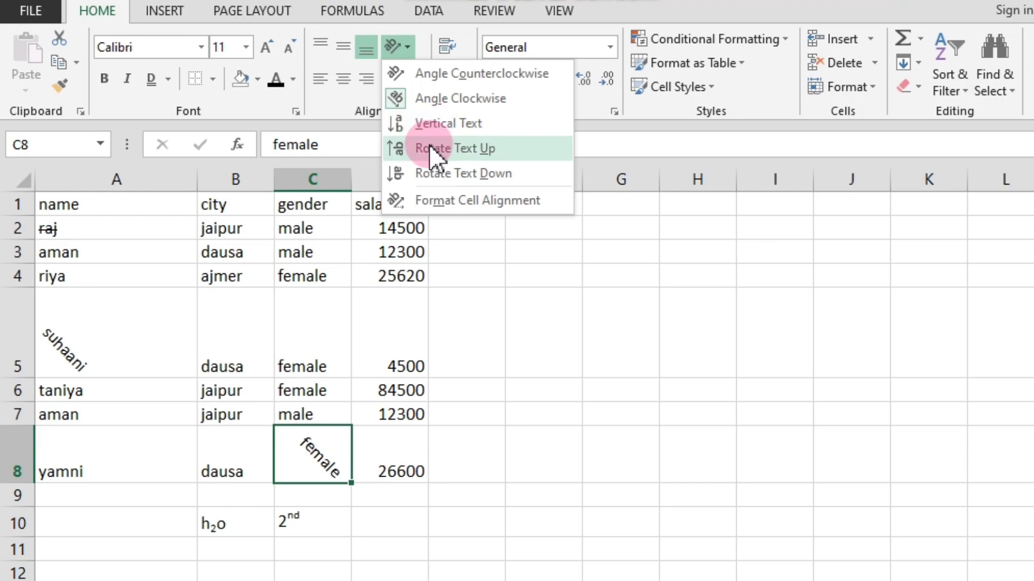
pyautogui.click(479, 311)
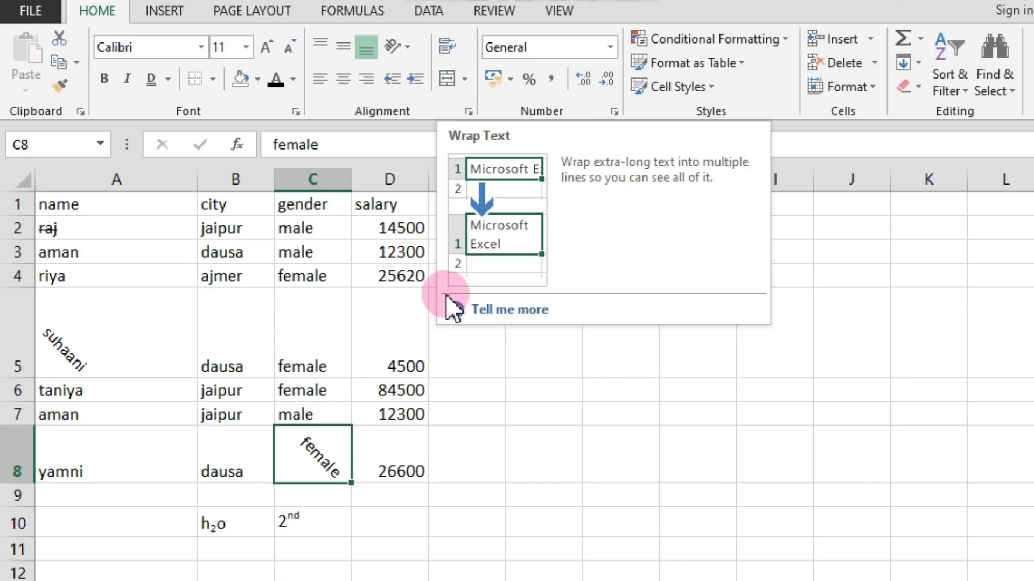
# Enter the text "rajasthan ldc exam 2024 efficiency" in cell A11 below the table.
pyautogui.scroll(-2, 455, 397)
pyautogui.scroll(1, 425, 396)
pyautogui.scroll(-1, 366, 403)
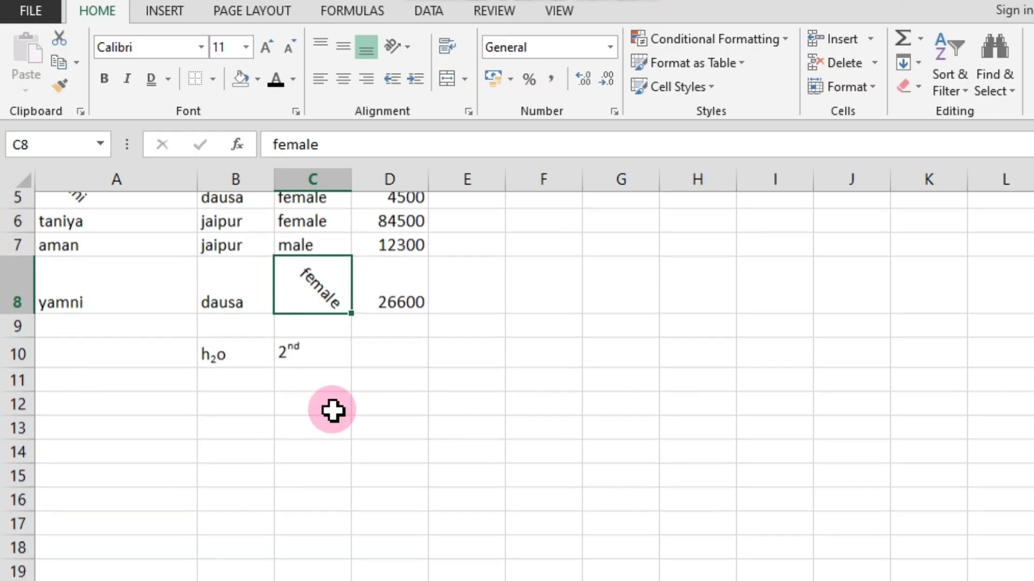
pyautogui.click(134, 339)
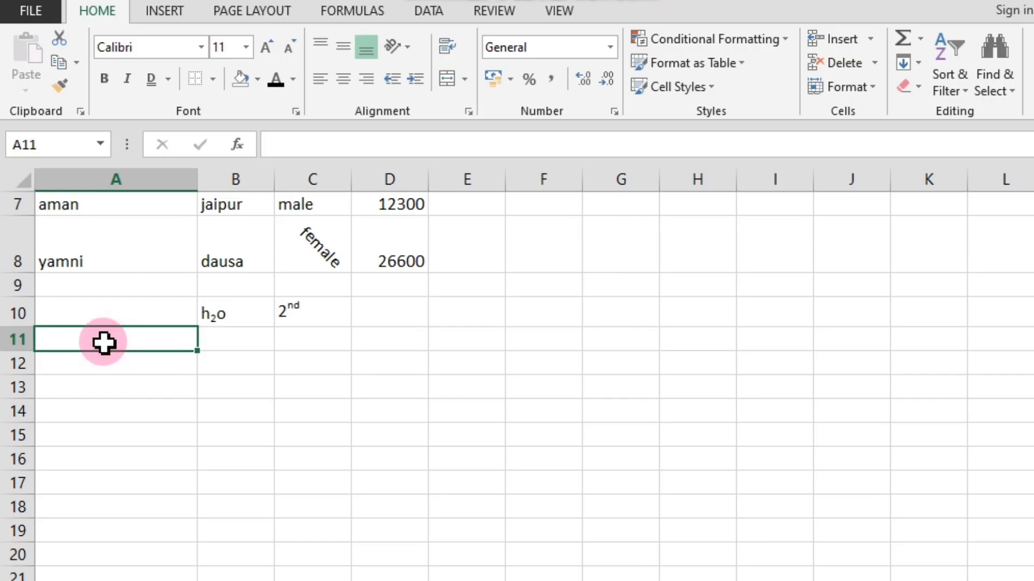
pyautogui.write('raja')
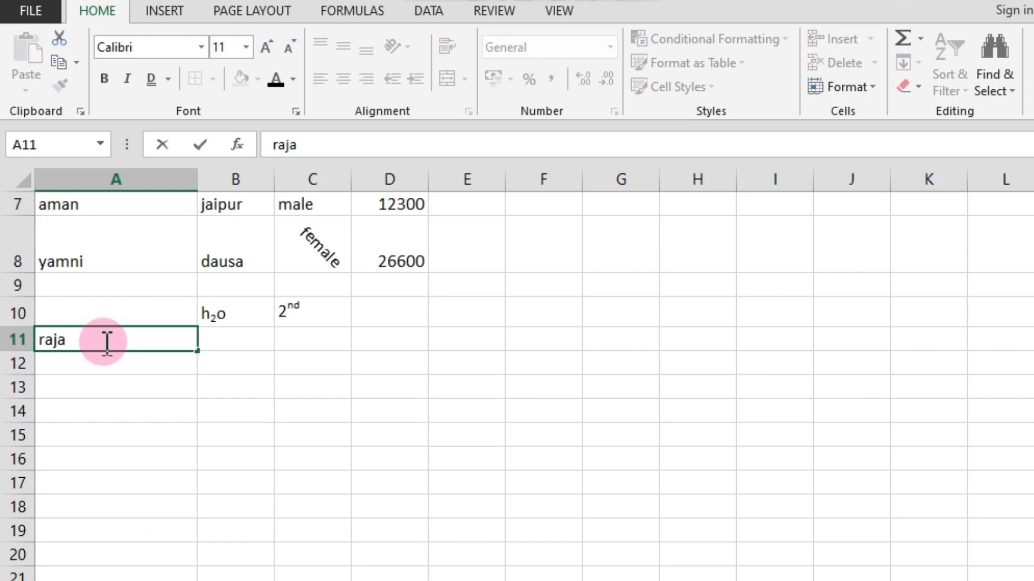
pyautogui.write('sthan l')
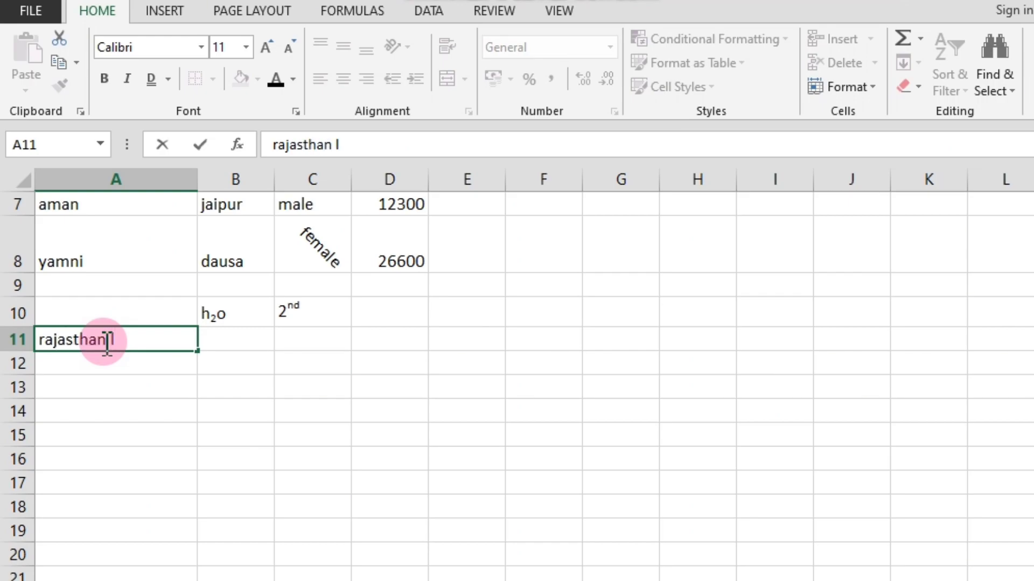
pyautogui.write('dc exa')
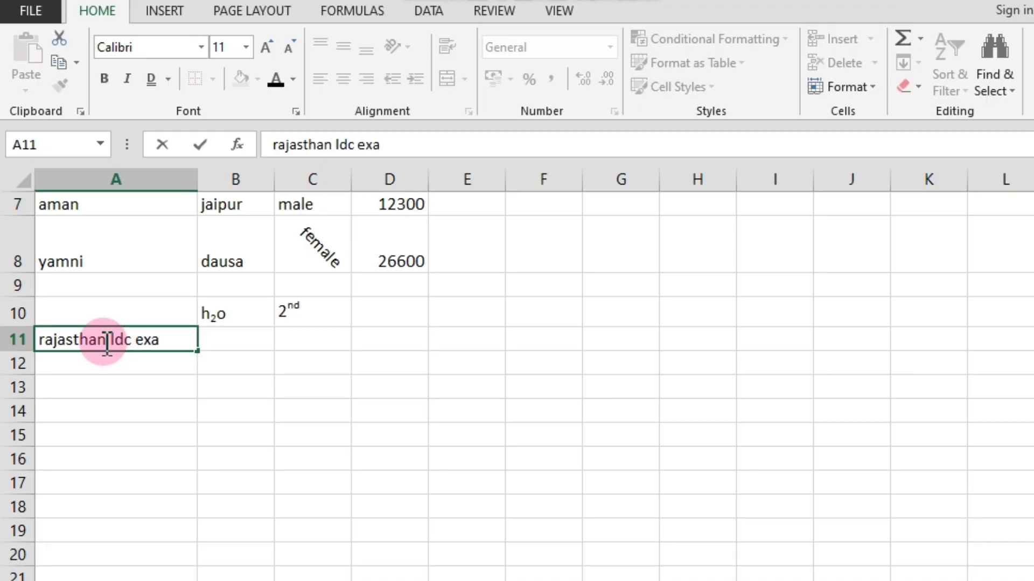
pyautogui.write('m 2024')
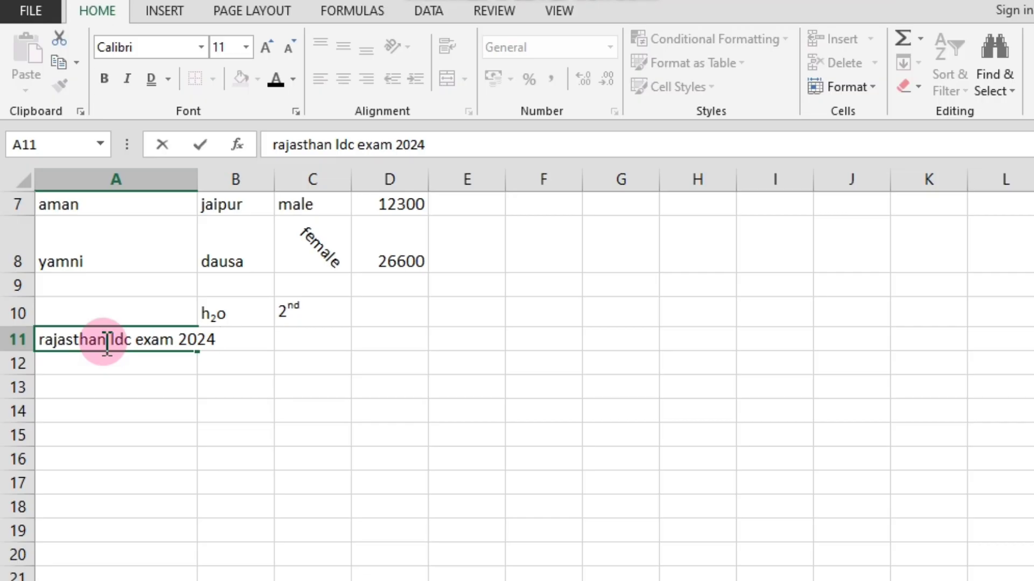
pyautogui.write(' efficien')
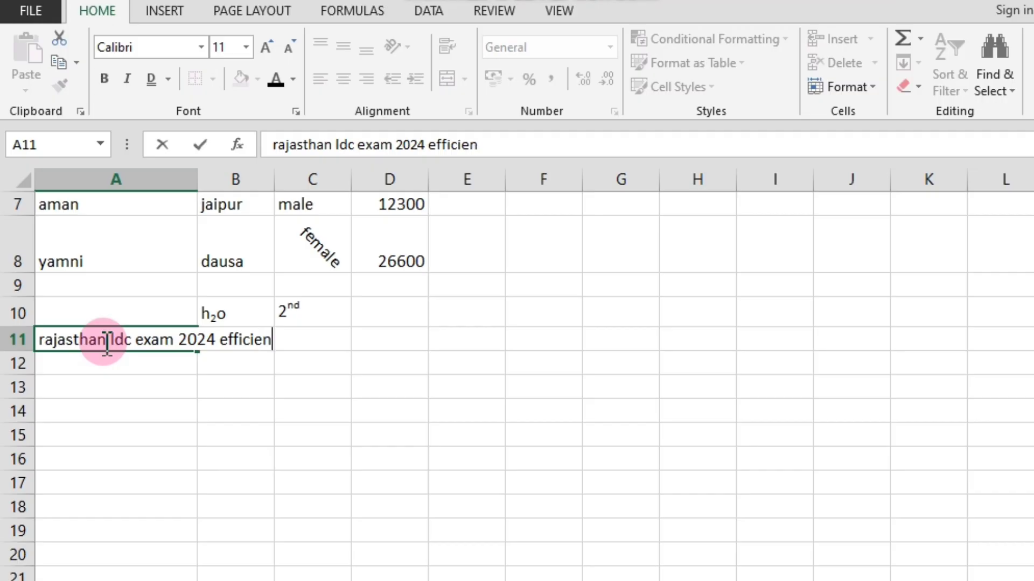
pyautogui.write('cy')
pyautogui.click(95, 381)
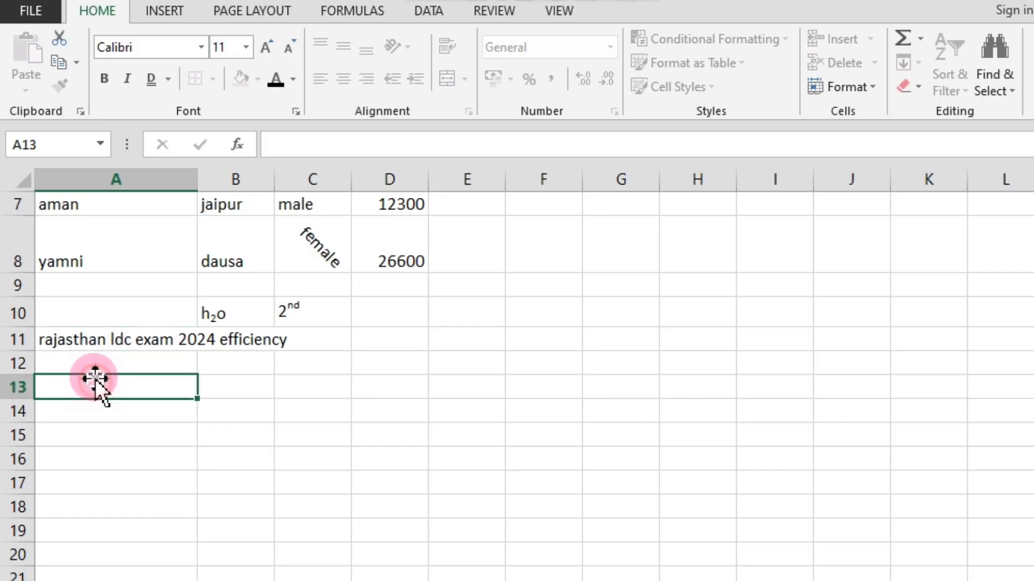
# Examine how the long text in cell A11 relates to the neighbouring cells B11 and A12.
pyautogui.click(85, 335)
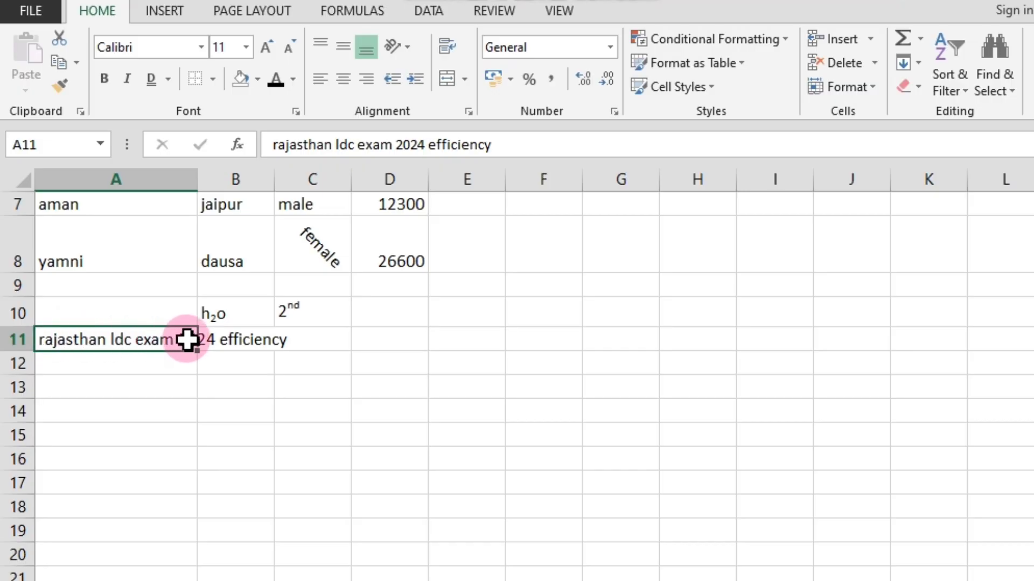
pyautogui.click(235, 344)
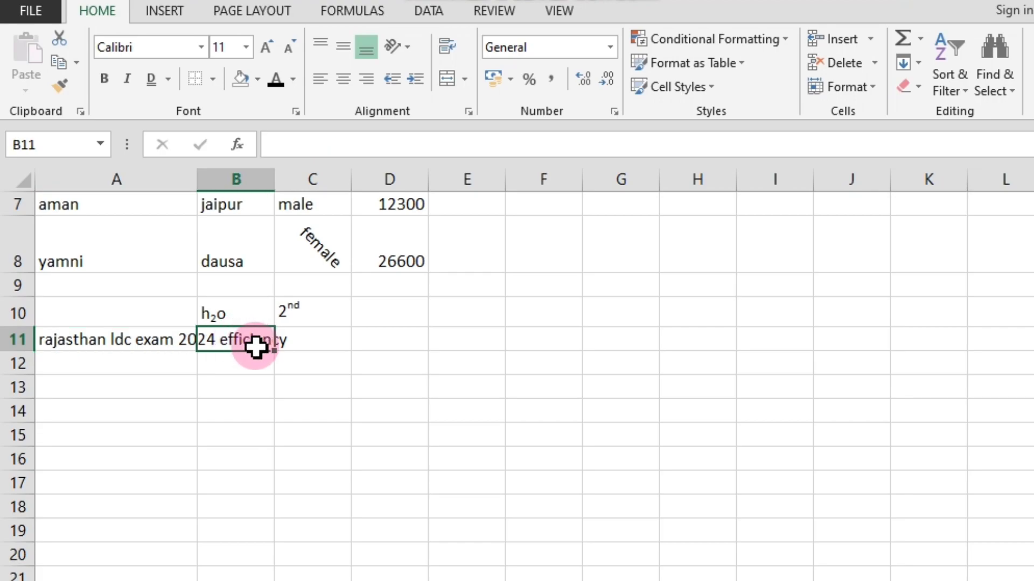
pyautogui.click(103, 341)
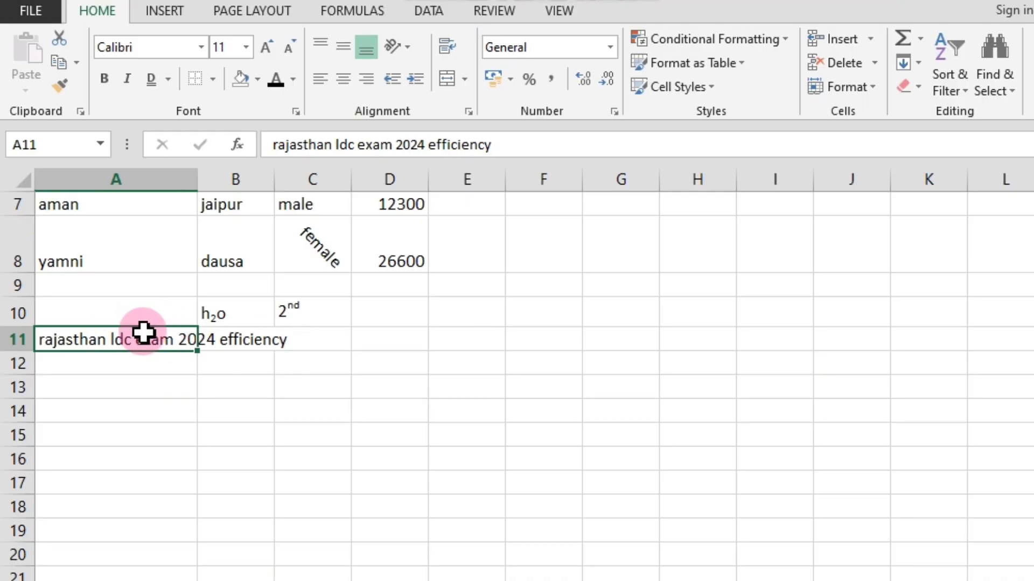
pyautogui.click(81, 358)
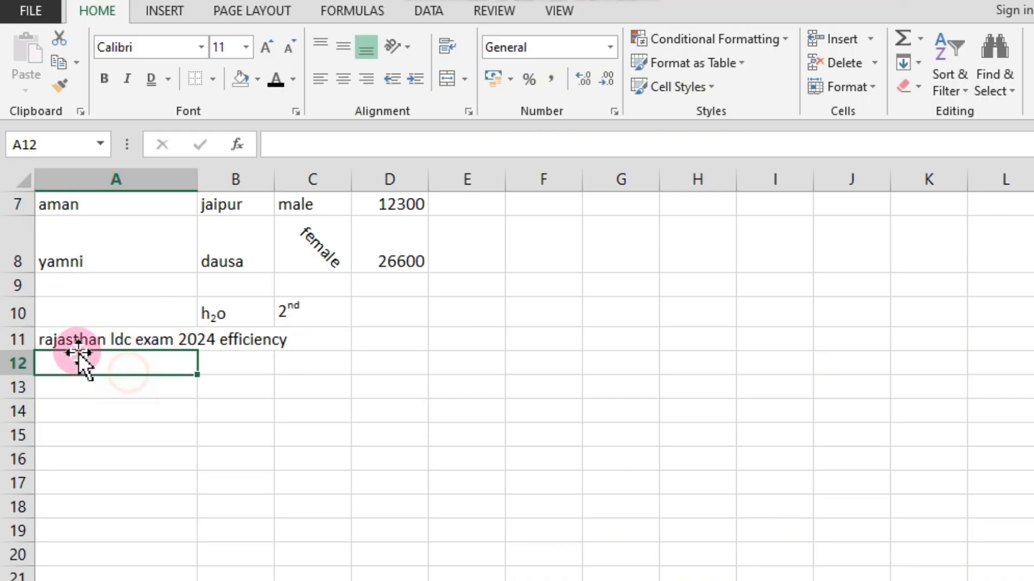
pyautogui.click(138, 343)
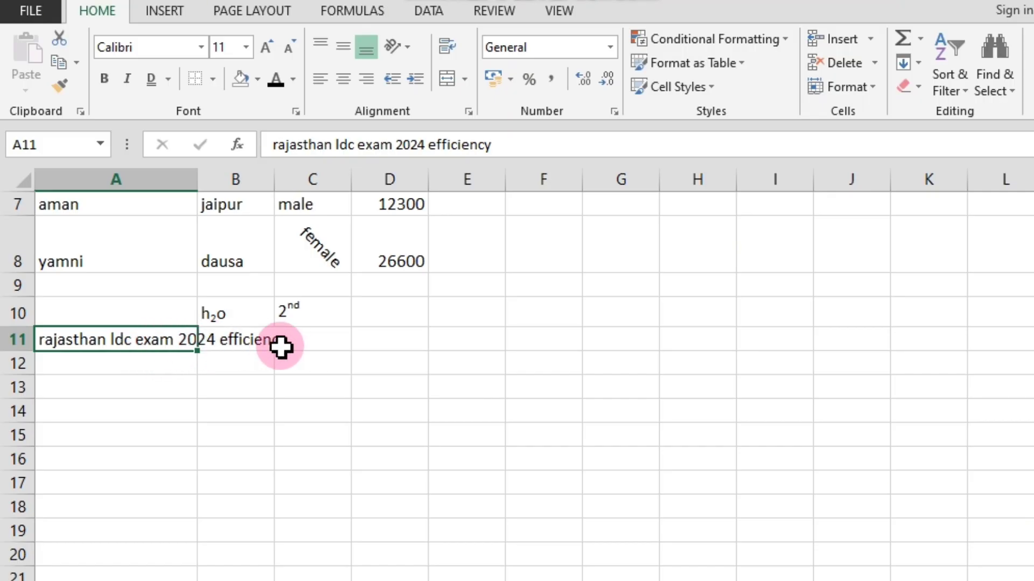
pyautogui.click(149, 368)
pyautogui.click(98, 341)
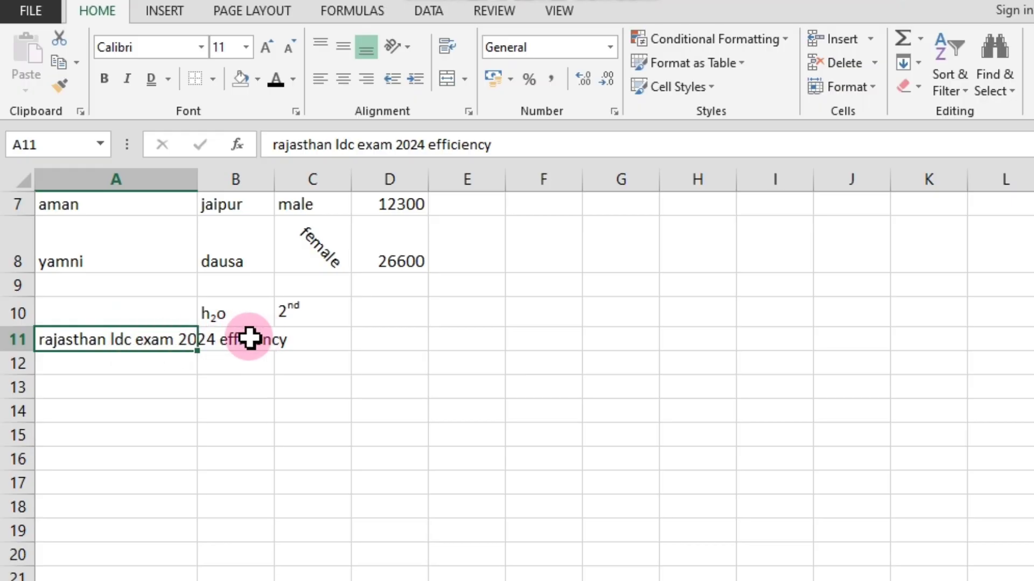
pyautogui.click(141, 363)
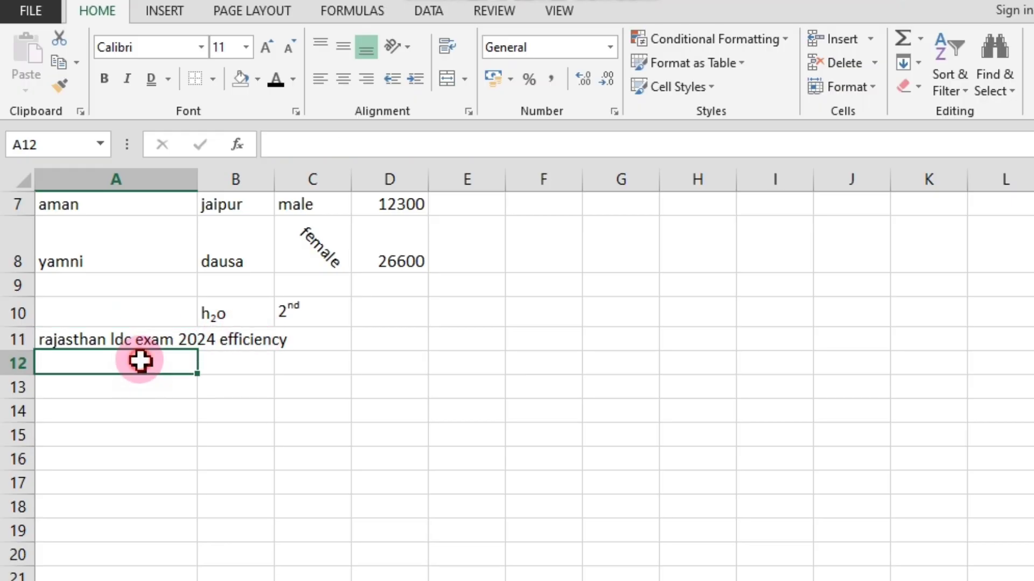
pyautogui.click(96, 340)
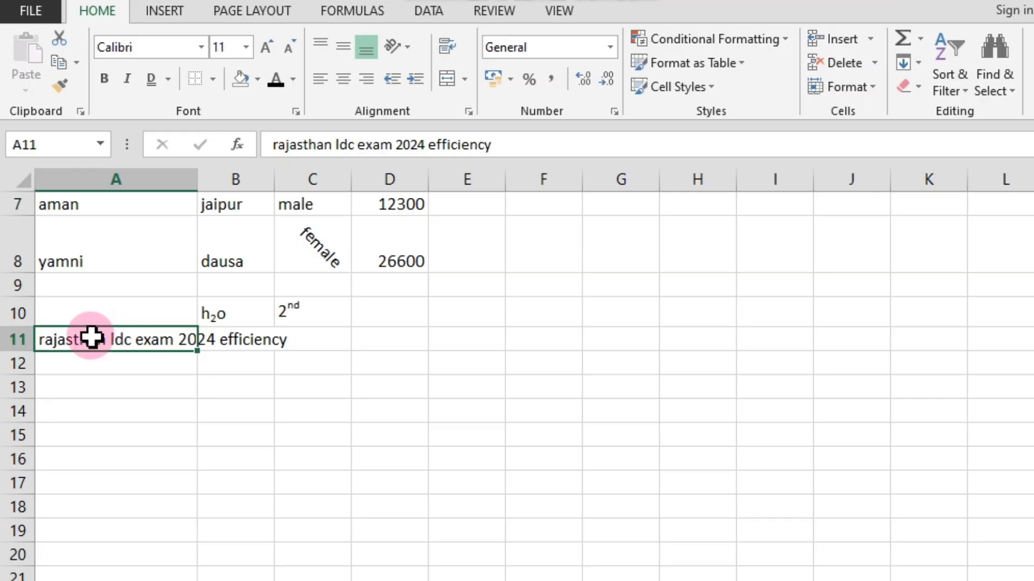
pyautogui.click(141, 363)
pyautogui.moveTo(90, 338); pyautogui.dragTo(231, 335)
pyautogui.click(132, 356)
# Try wrapping the long text within cell A11 and undo the wrapping.
pyautogui.click(106, 339)
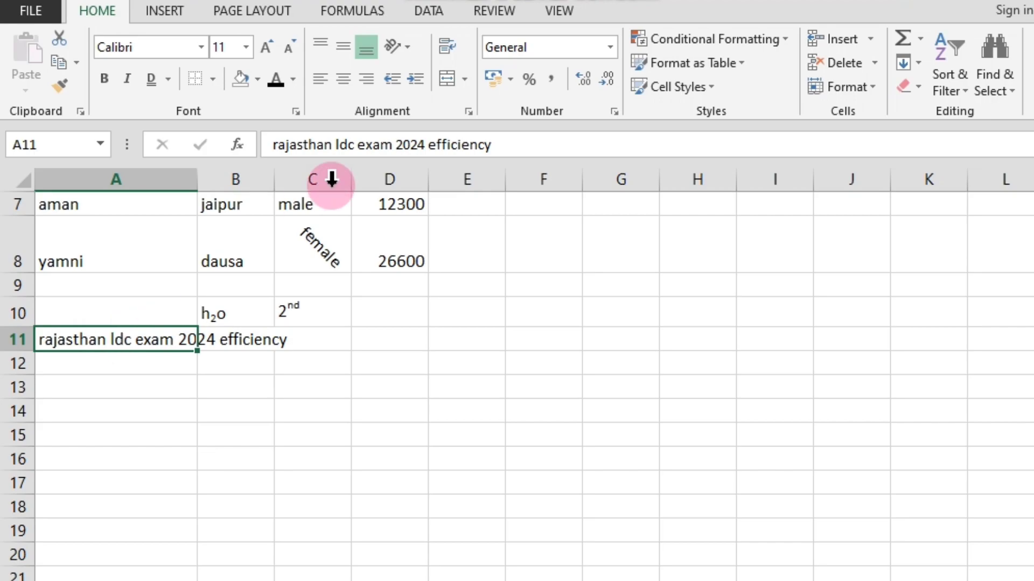
pyautogui.click(441, 55)
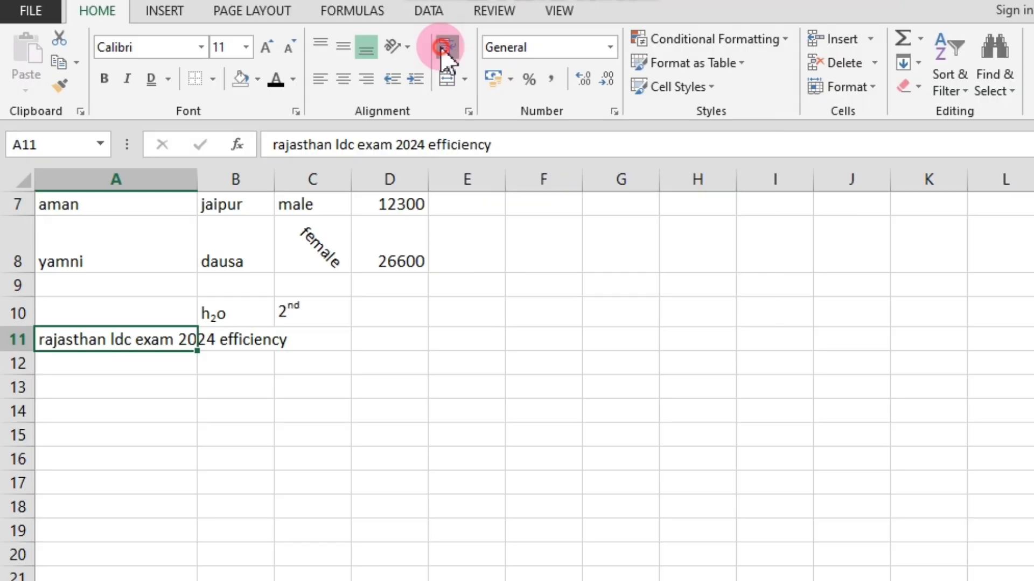
pyautogui.click(440, 46)
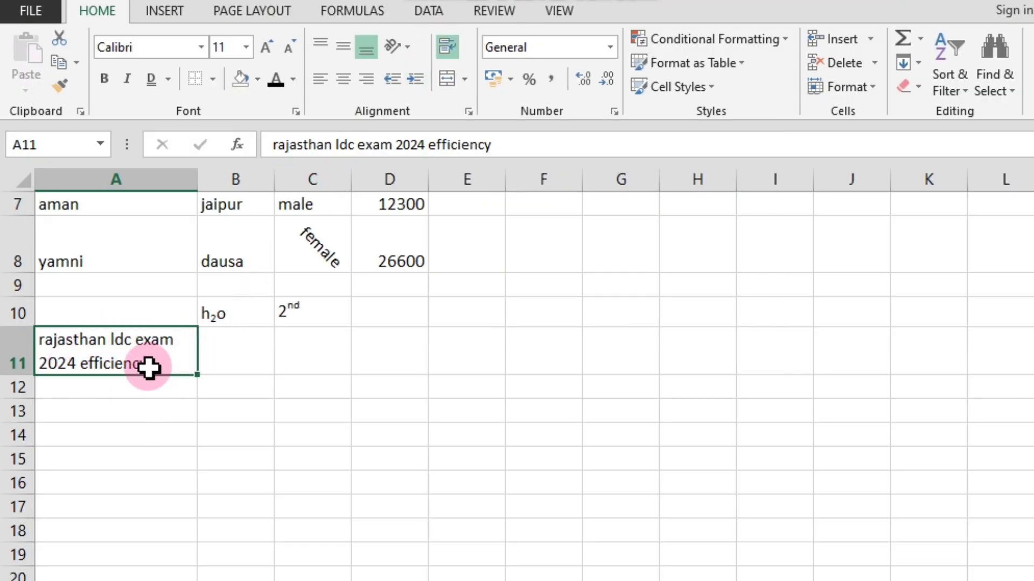
pyautogui.hotkey('ctrl', 'z')
pyautogui.click(145, 405)
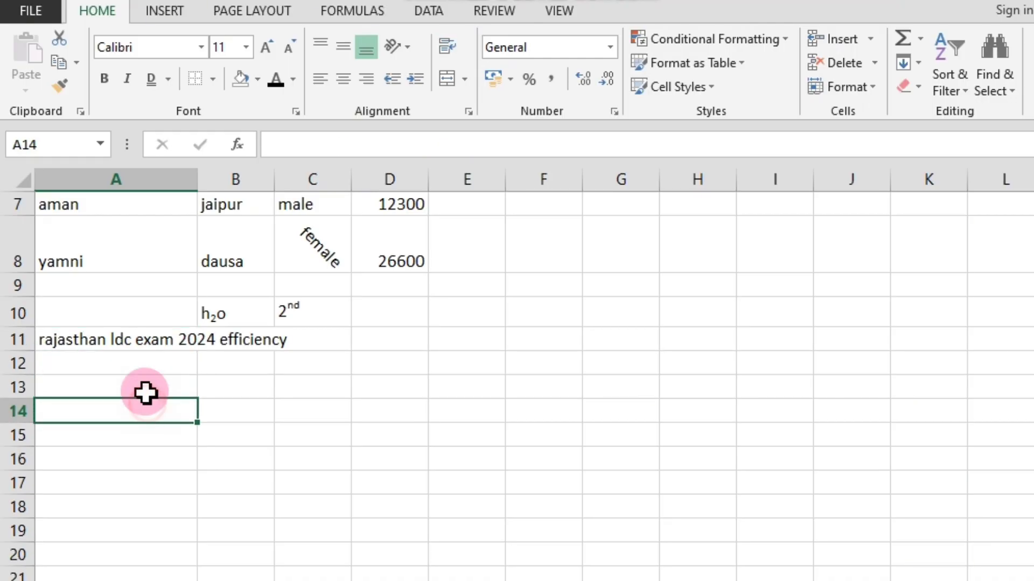
# Apply Wrap Text to the exam text in cell A11.
pyautogui.click(83, 339)
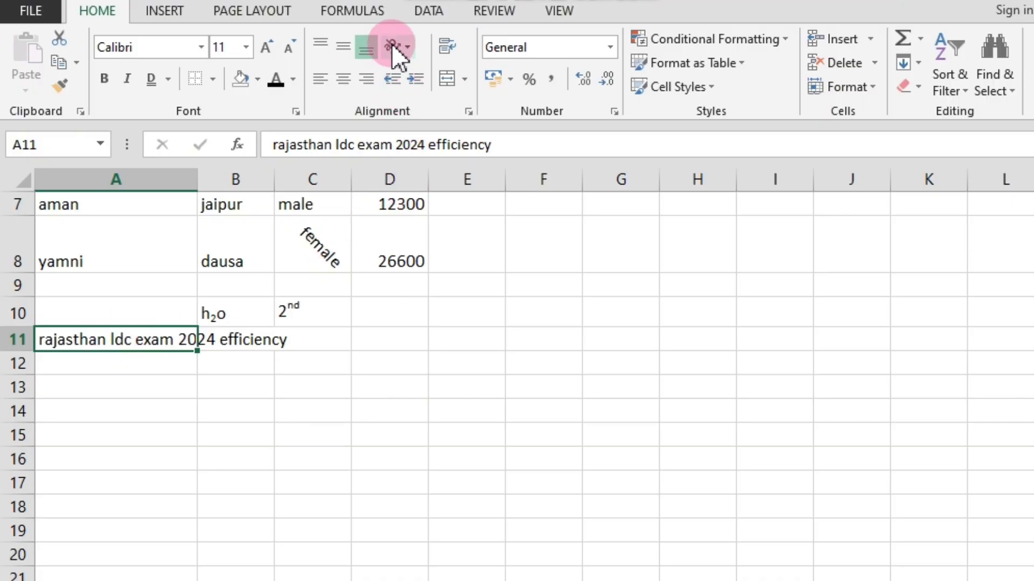
pyautogui.click(451, 47)
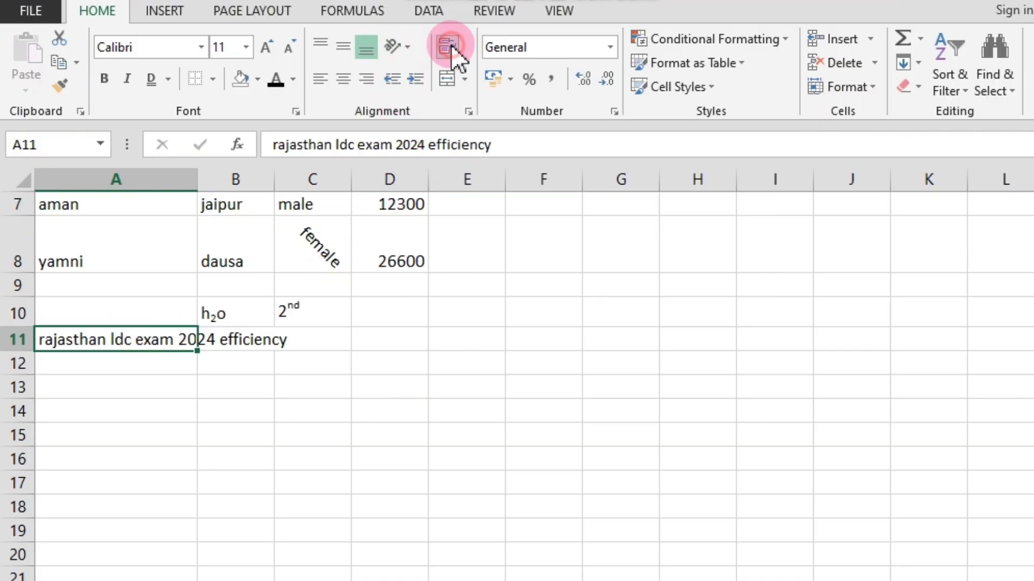
pyautogui.click(161, 406)
# Add a long run of filler letters after the wrapped text in cell A11, and undo the addition.
pyautogui.click(80, 341)
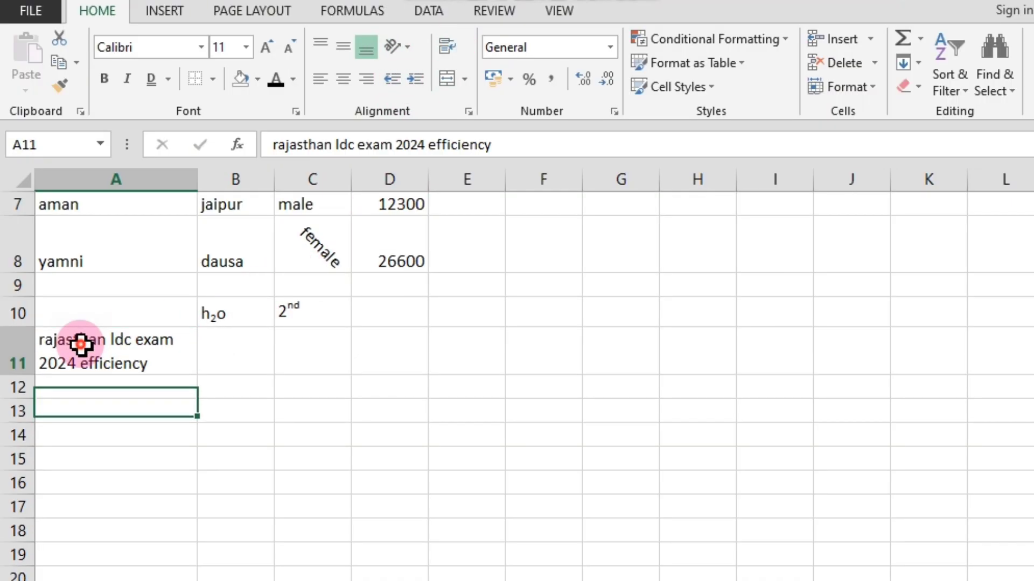
pyautogui.doubleClick(159, 366)
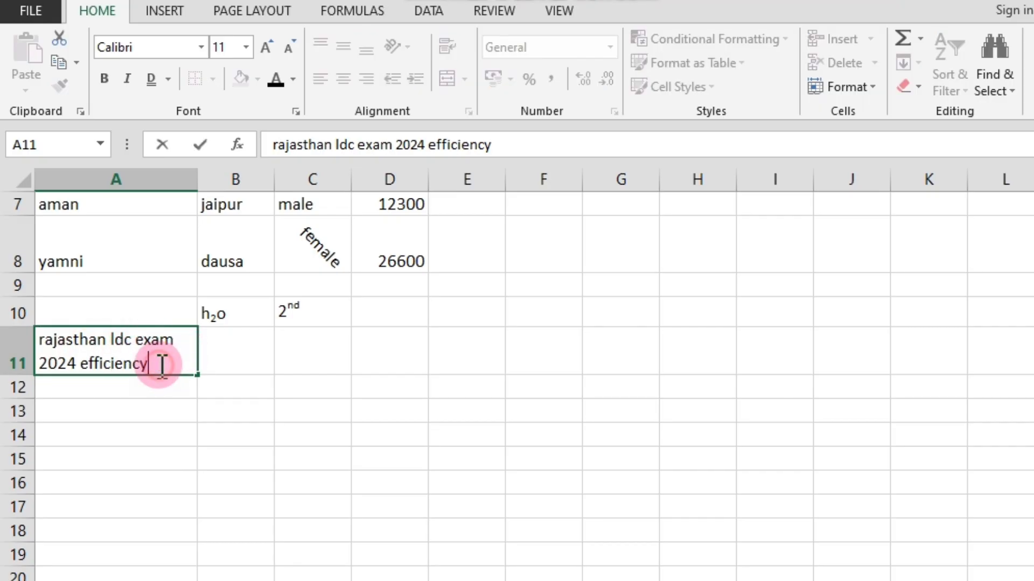
pyautogui.write('jgdjadg')
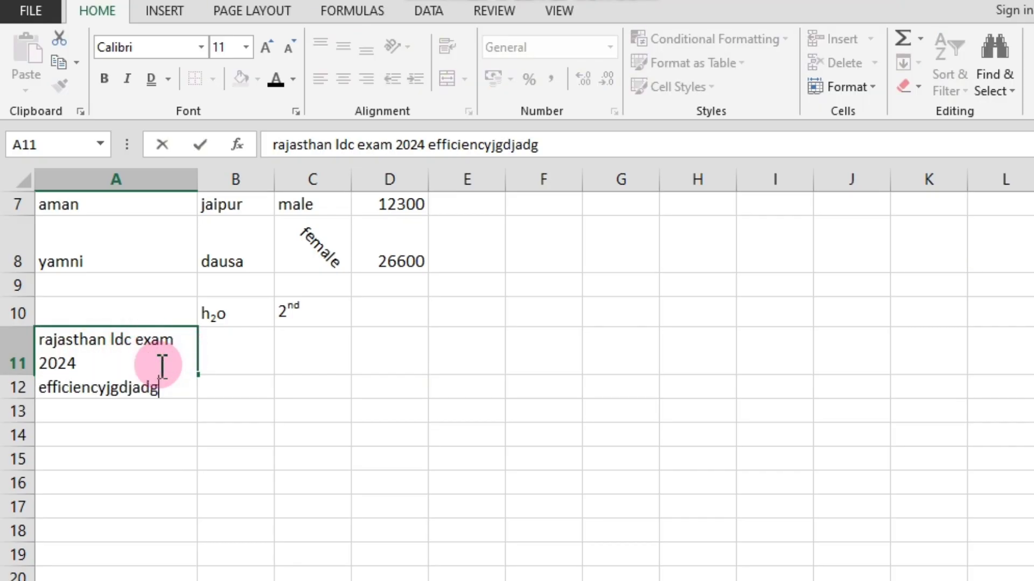
pyautogui.write('jadgdgjadgajdgadjgajdgadjgadjgadjgdjgadjadgdag')
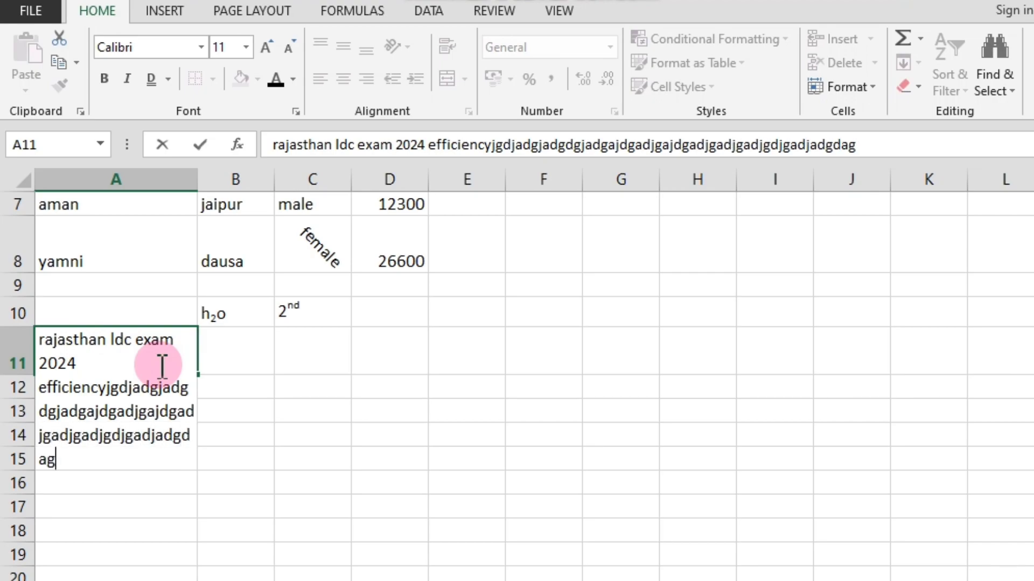
pyautogui.hotkey('ctrl', 'z')
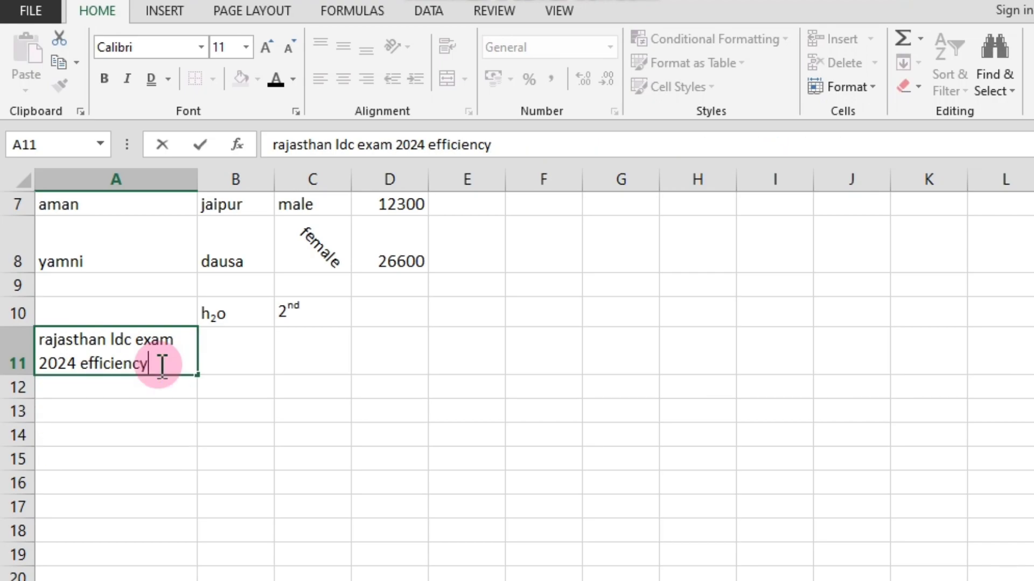
pyautogui.click(148, 385)
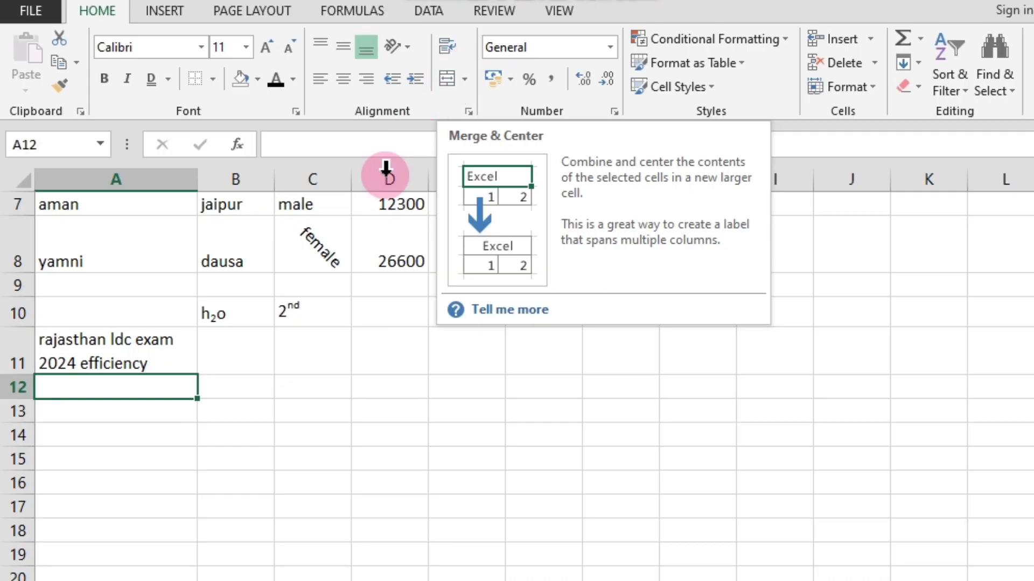
# Undo the exam text in cell A11, the orientation changes in C8, and the recent orientation and alignment changes in A5.
pyautogui.scroll(2, 291, 385)
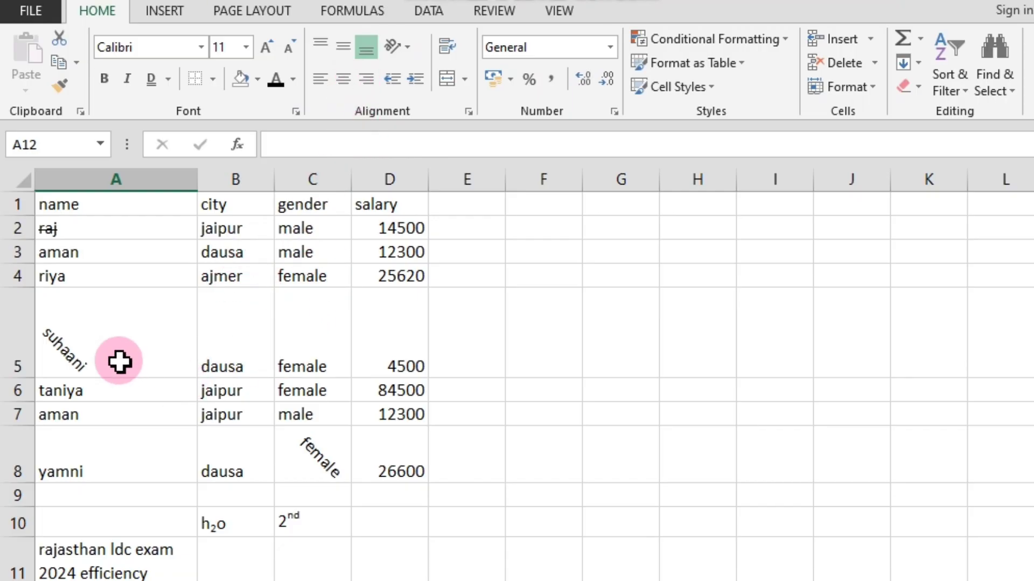
pyautogui.click(97, 353)
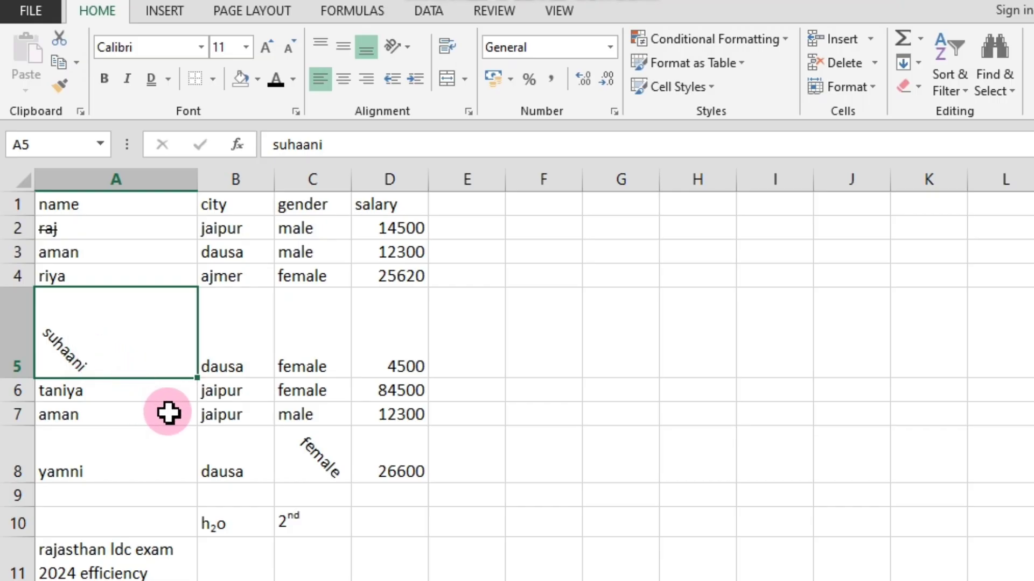
pyautogui.hotkey('ctrl', 'z')
pyautogui.hotkey('ctrl', 'z')
pyautogui.hotkey('ctrl', 'z')
pyautogui.hotkey('ctrl', 'z')
pyautogui.hotkey('ctrl', 'z')
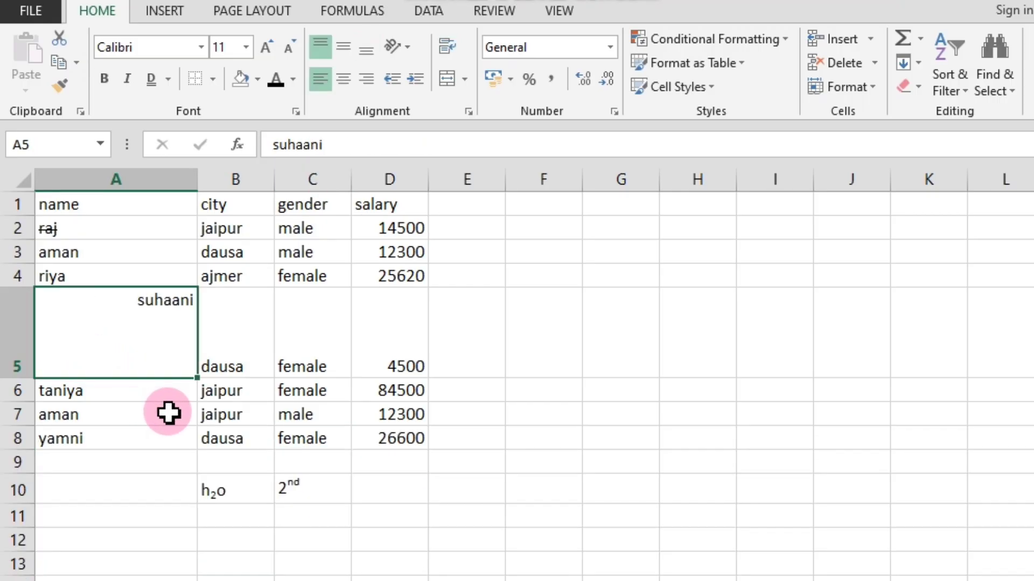
pyautogui.hotkey('ctrl', 'z')
pyautogui.hotkey('ctrl', 'z')
pyautogui.hotkey('ctrl', 'z')
pyautogui.hotkey('ctrl', 'z')
pyautogui.hotkey('ctrl', 'z')
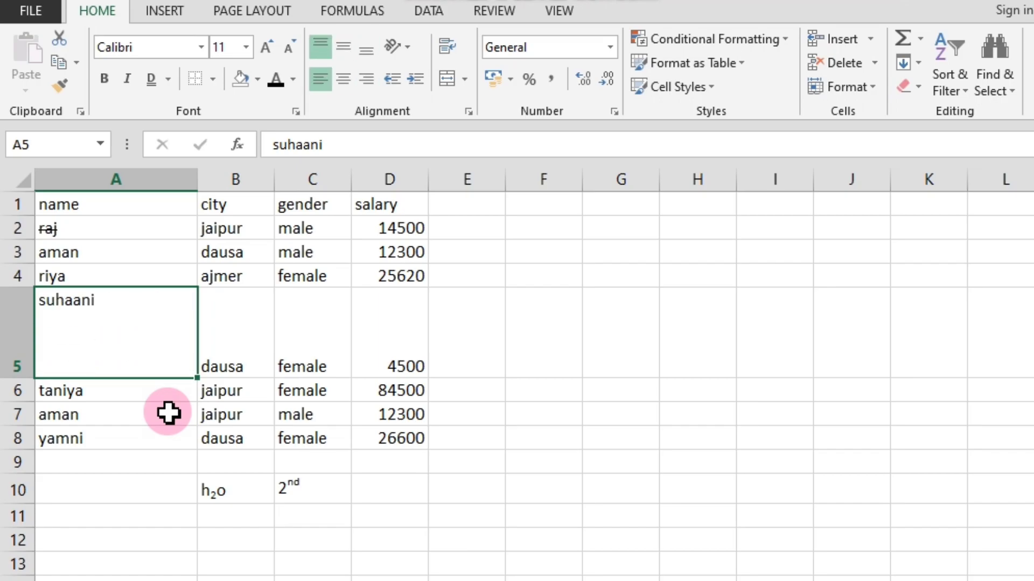
# Undo the remaining formatting and cell size changes in the table, along with the 2nd and h2o entries in row 10.
pyautogui.hotkey('ctrl', 'z')
pyautogui.hotkey('ctrl', 'z')
pyautogui.hotkey('ctrl', 'z')
pyautogui.hotkey('ctrl', 'z')
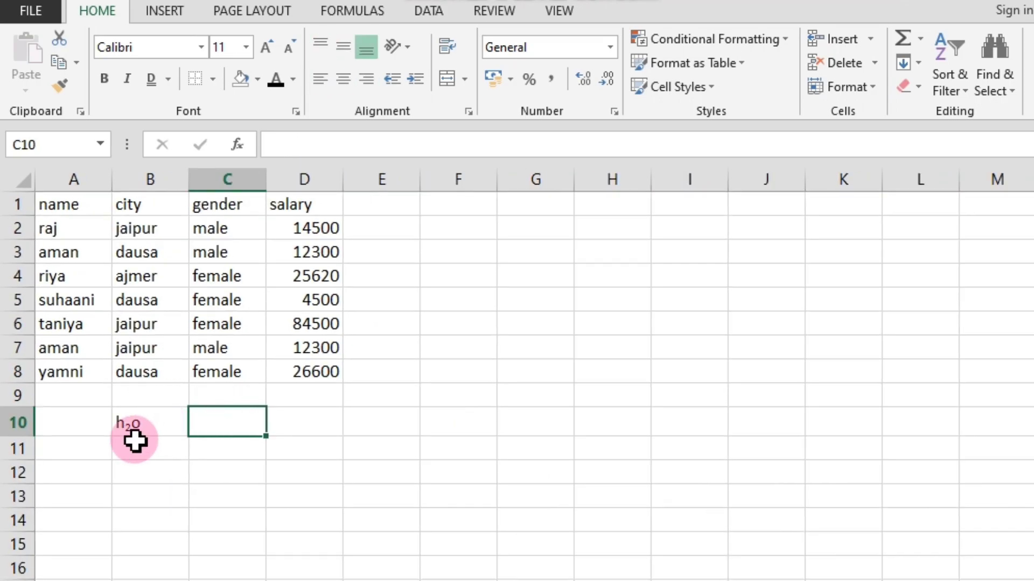
pyautogui.hotkey('ctrl', 'z')
pyautogui.hotkey('ctrl', 'z')
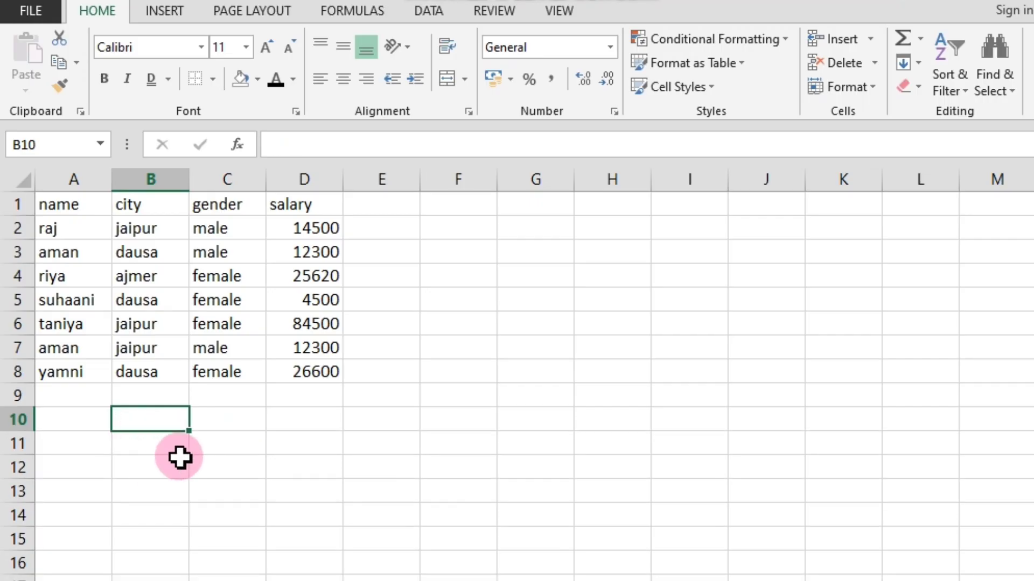
pyautogui.click(179, 458)
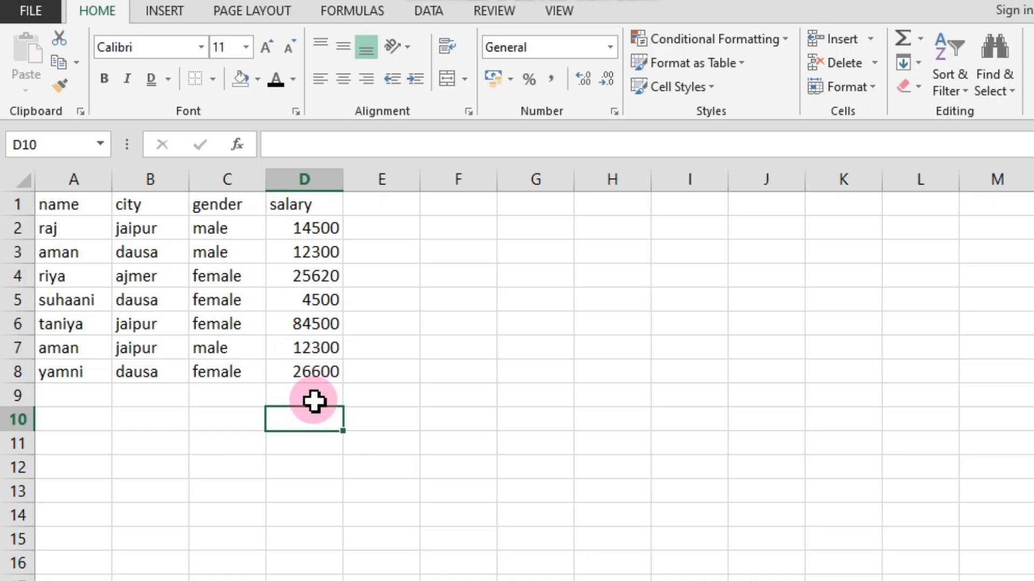
pyautogui.click(300, 395)
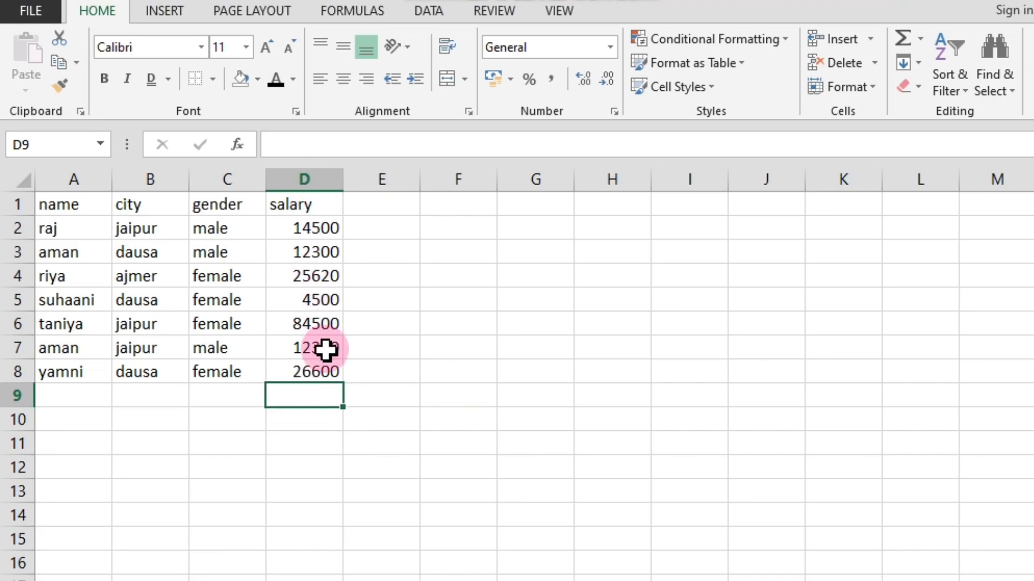
pyautogui.click(332, 418)
pyautogui.click(322, 394)
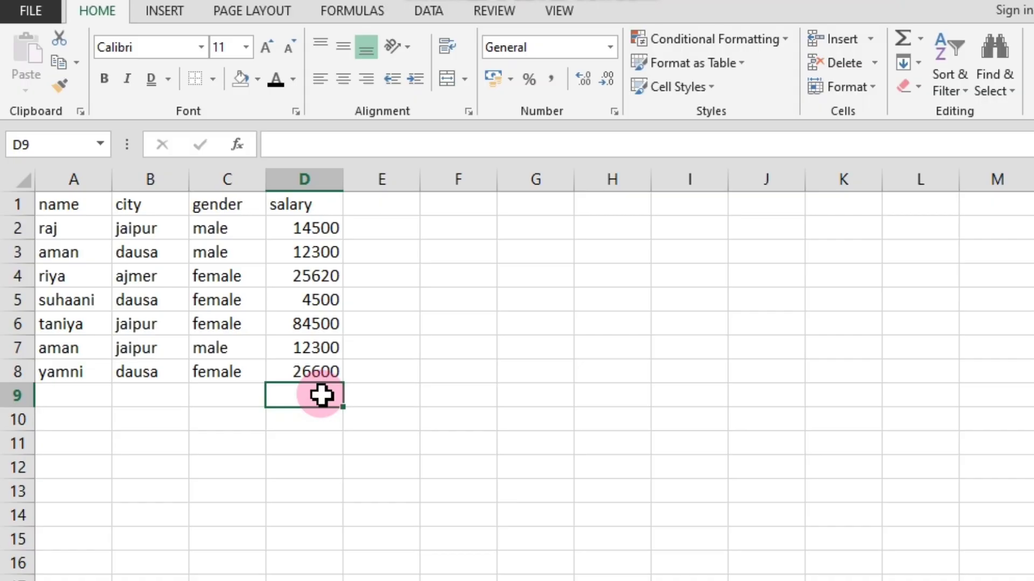
pyautogui.write('=')
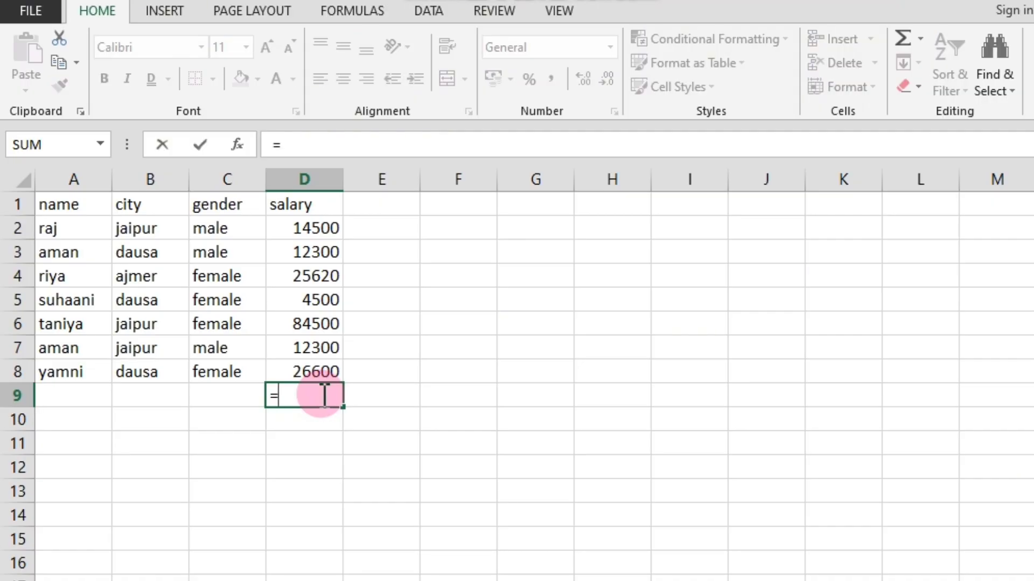
pyautogui.write('sum')
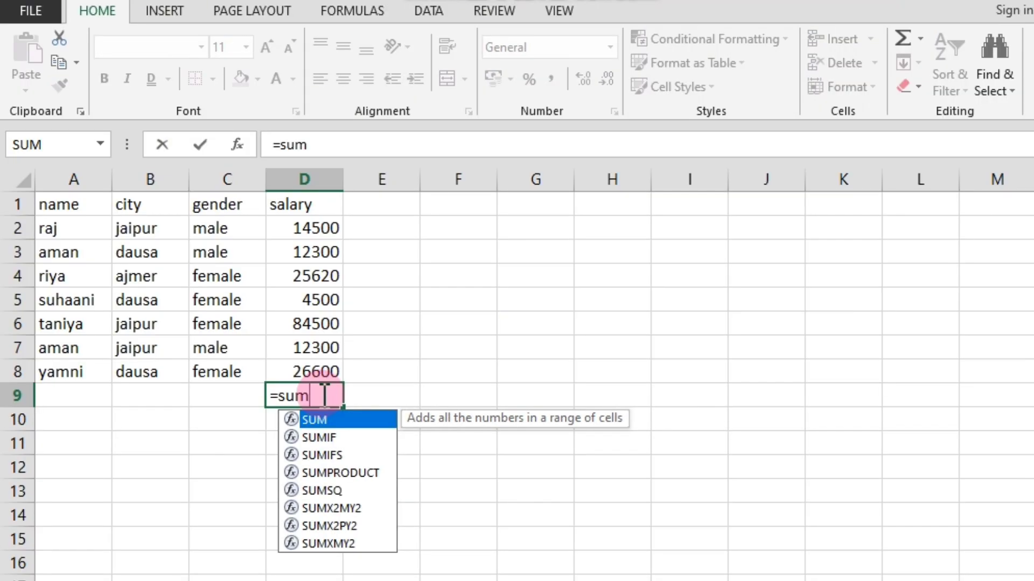
pyautogui.write('(')
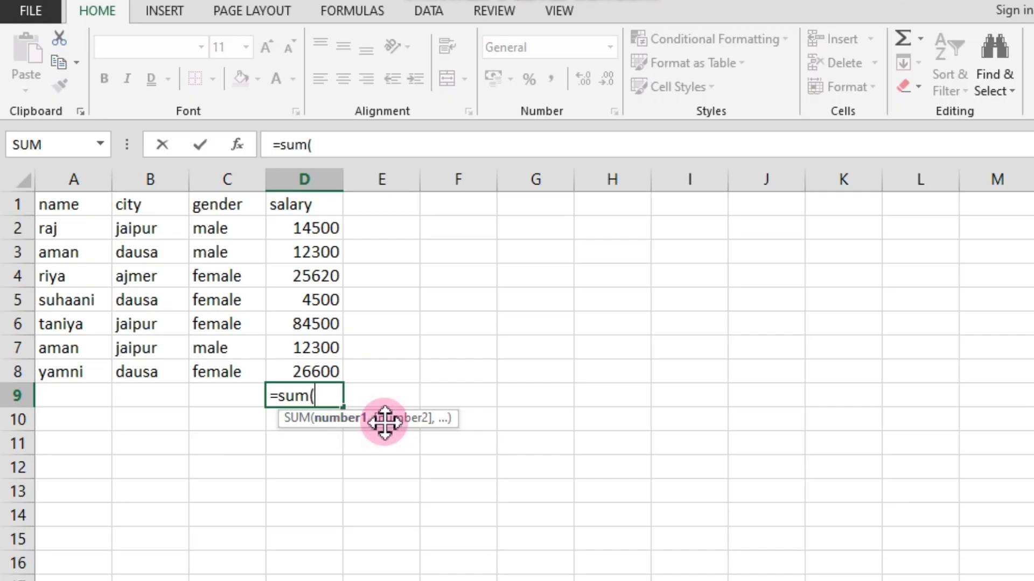
pyautogui.click(397, 487)
pyautogui.click(338, 397)
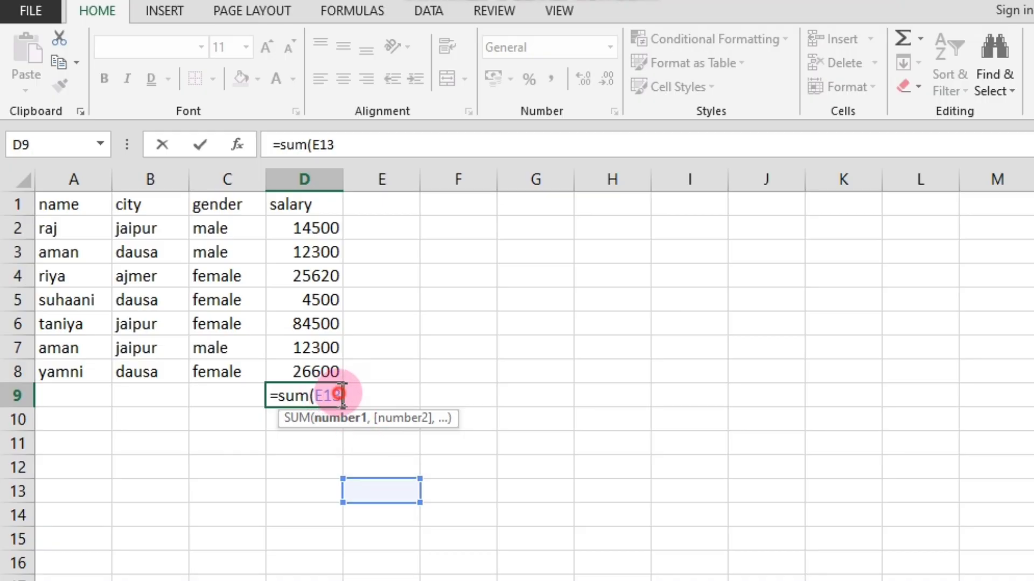
pyautogui.press('BackSpace')
pyautogui.press('BackSpace')
pyautogui.press('BackSpace')
pyautogui.press('BackSpace')
pyautogui.press('BackSpace')
pyautogui.press('BackSpace')
pyautogui.press('BackSpace')
pyautogui.press('BackSpace')
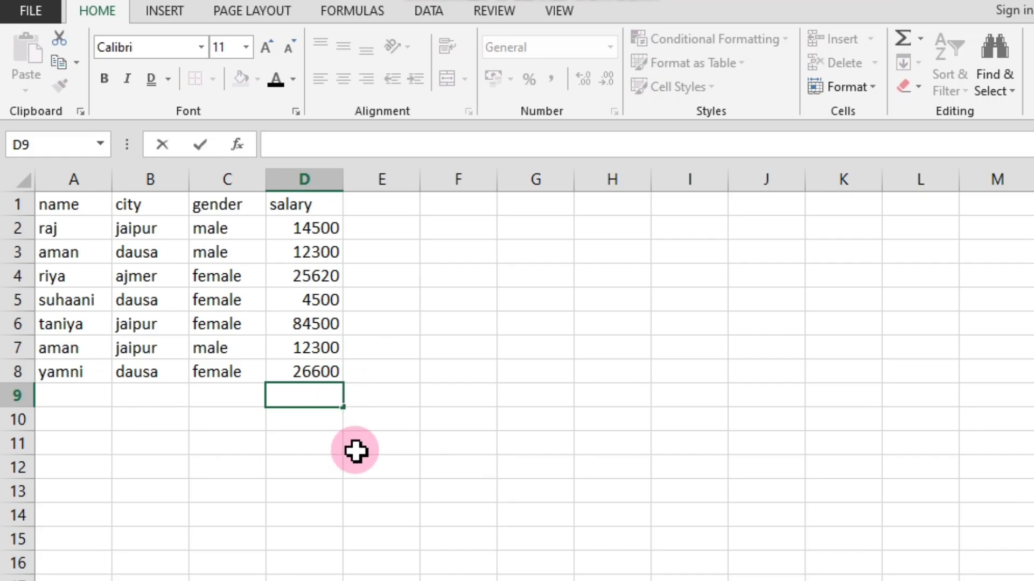
pyautogui.click(360, 444)
# Total the salary column in cell D9 with the formula =sum(d1:d8).
pyautogui.scroll(4, 279, 390)
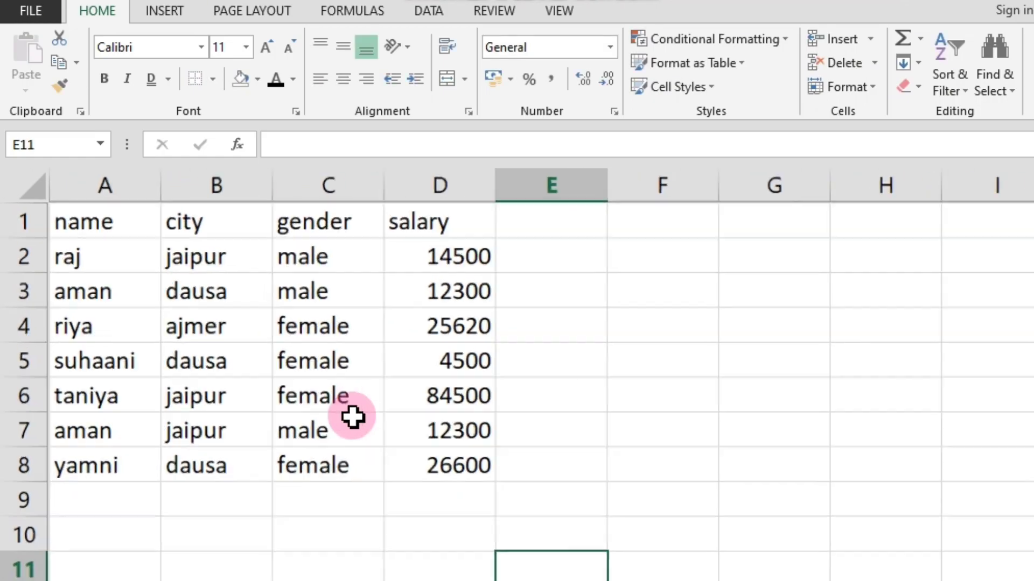
pyautogui.click(438, 498)
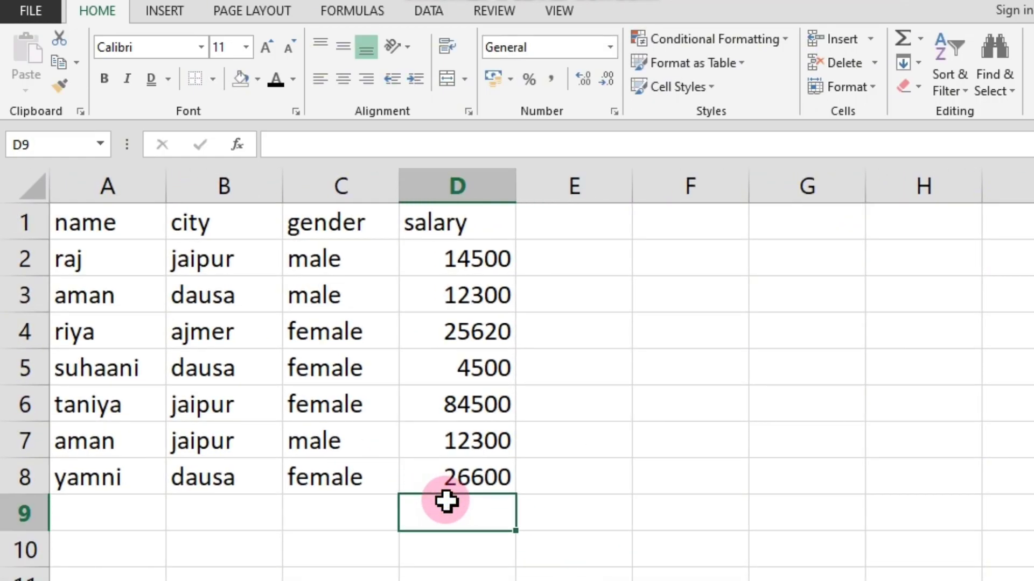
pyautogui.write('=')
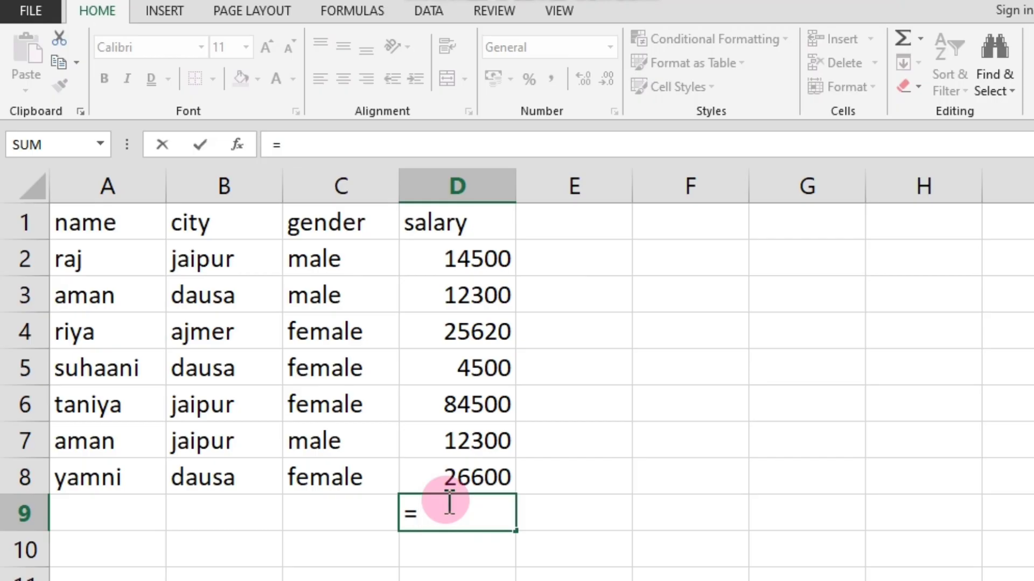
pyautogui.write('sum')
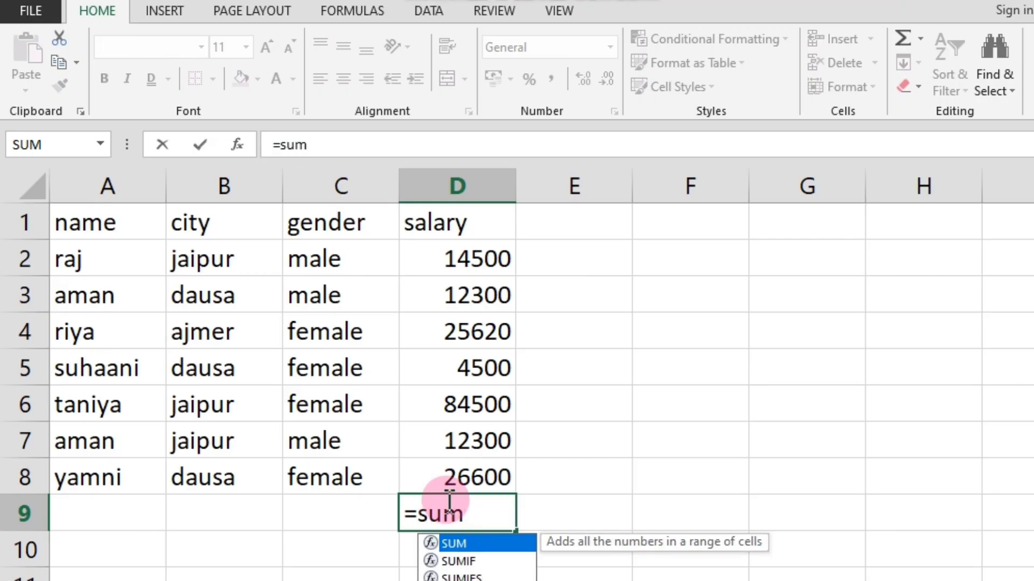
pyautogui.write('(')
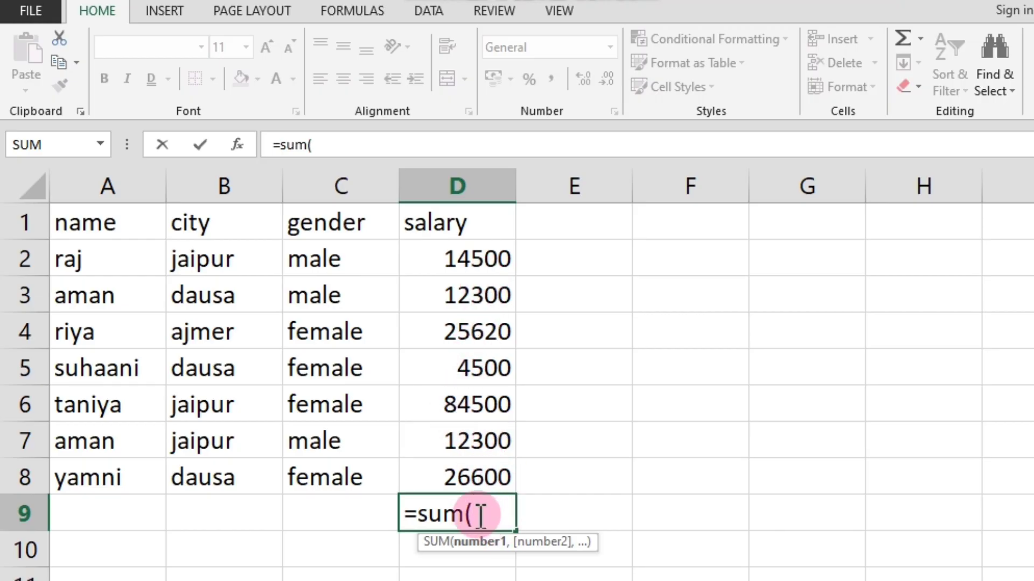
pyautogui.write('d1')
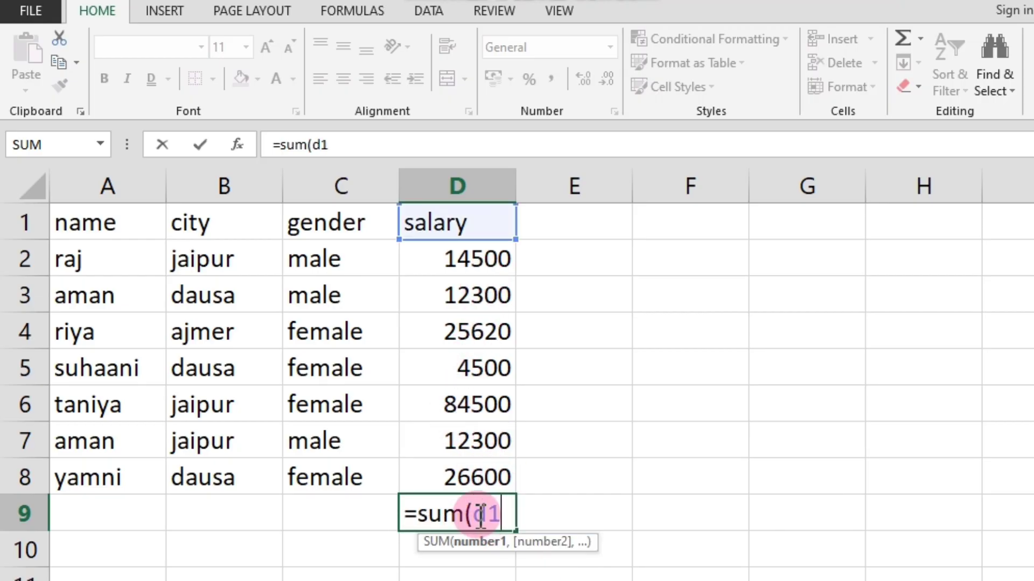
pyautogui.write(':d')
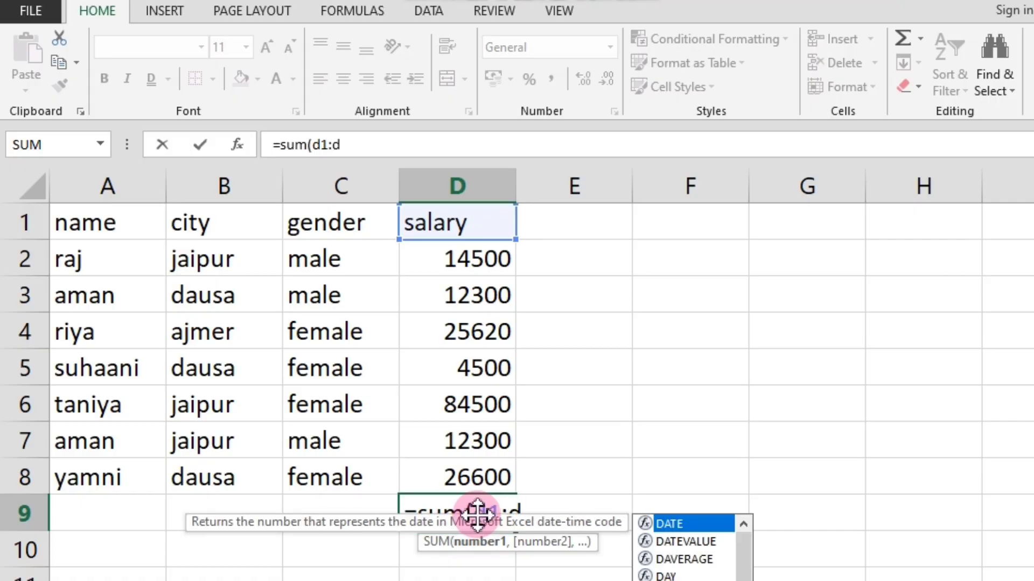
pyautogui.write('8')
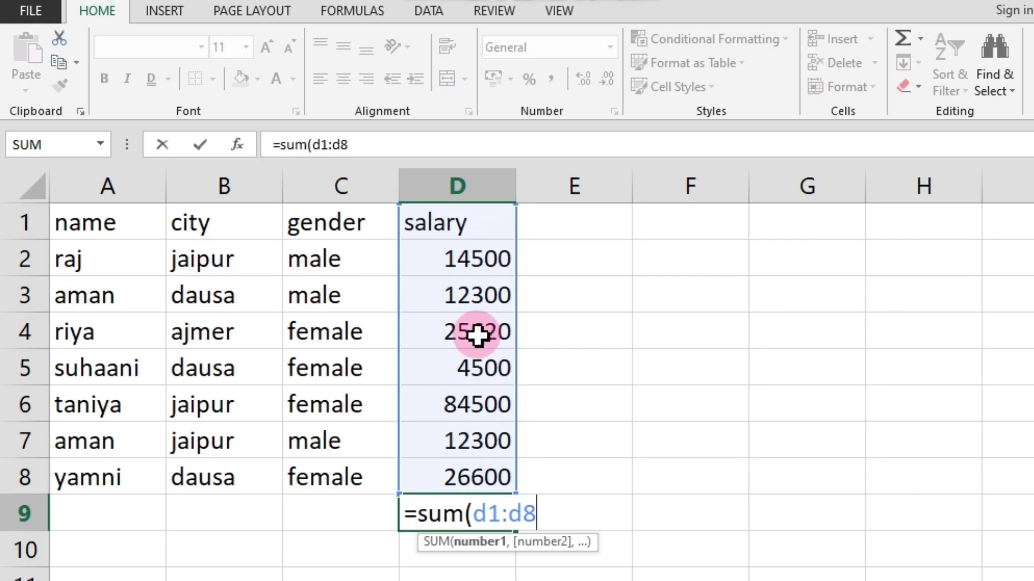
pyautogui.write(')')
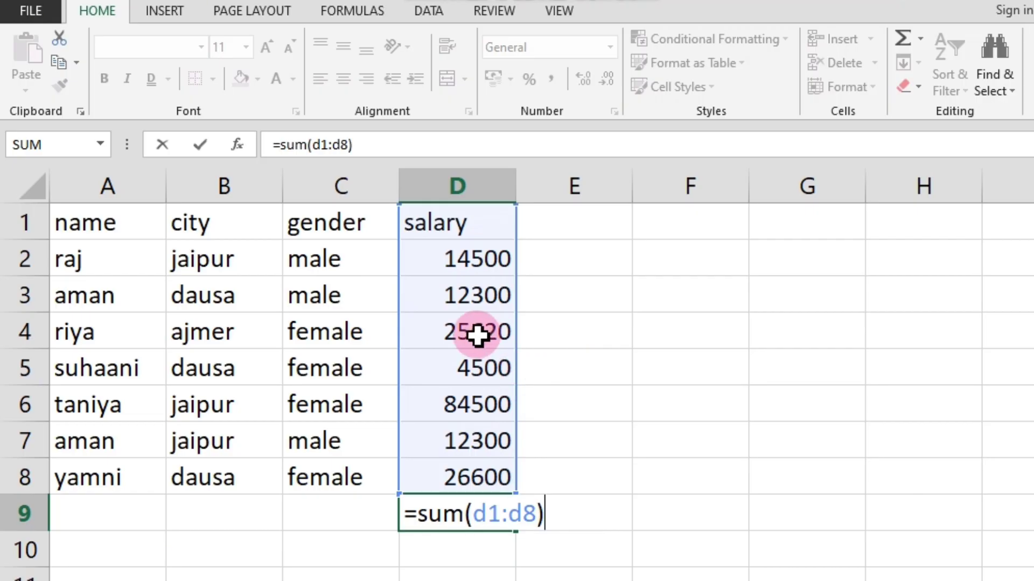
pyautogui.press('Return')
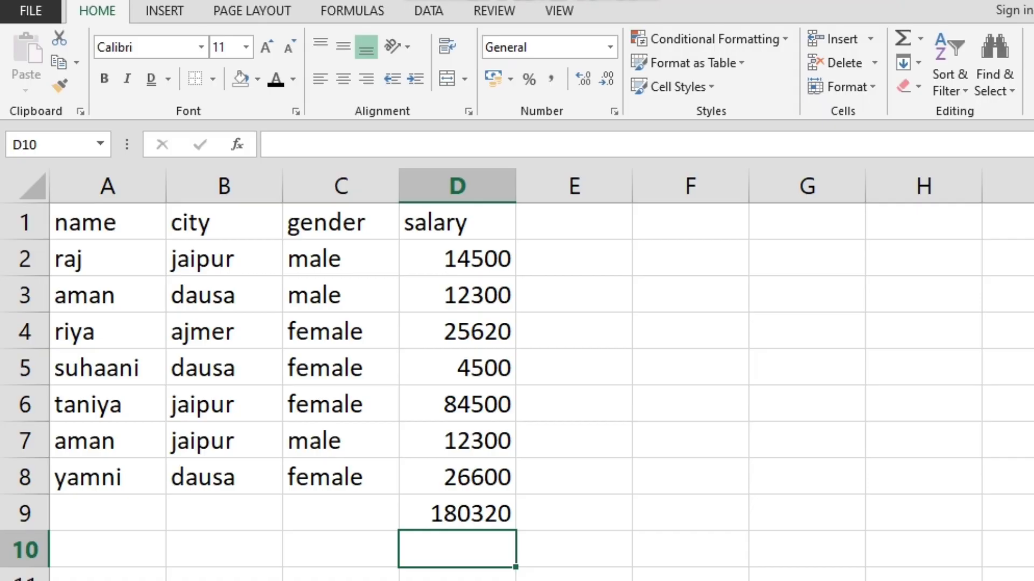
# Switch to a blank worksheet in the workbook.
pyautogui.click(269, 580)
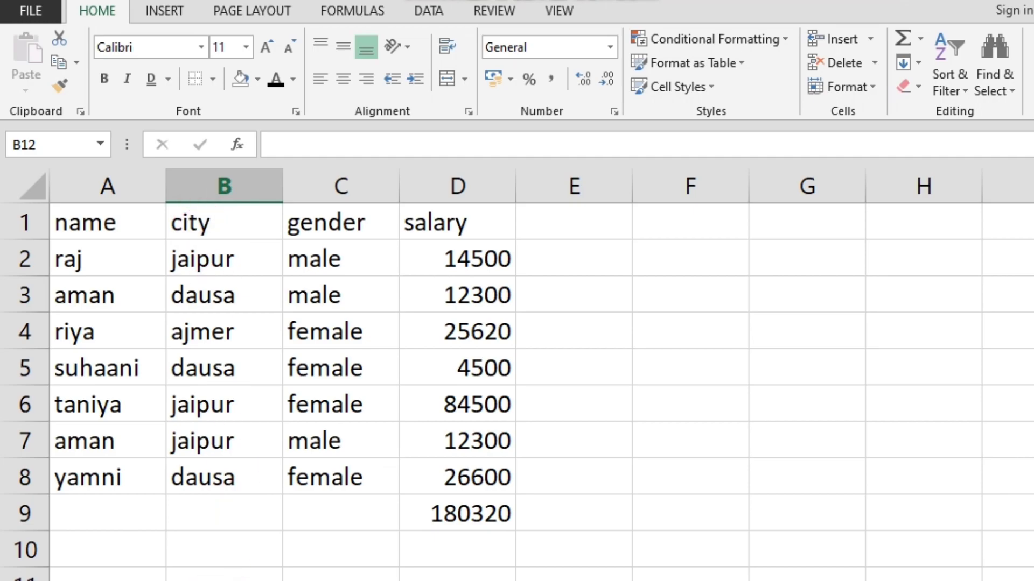
pyautogui.click(162, 580)
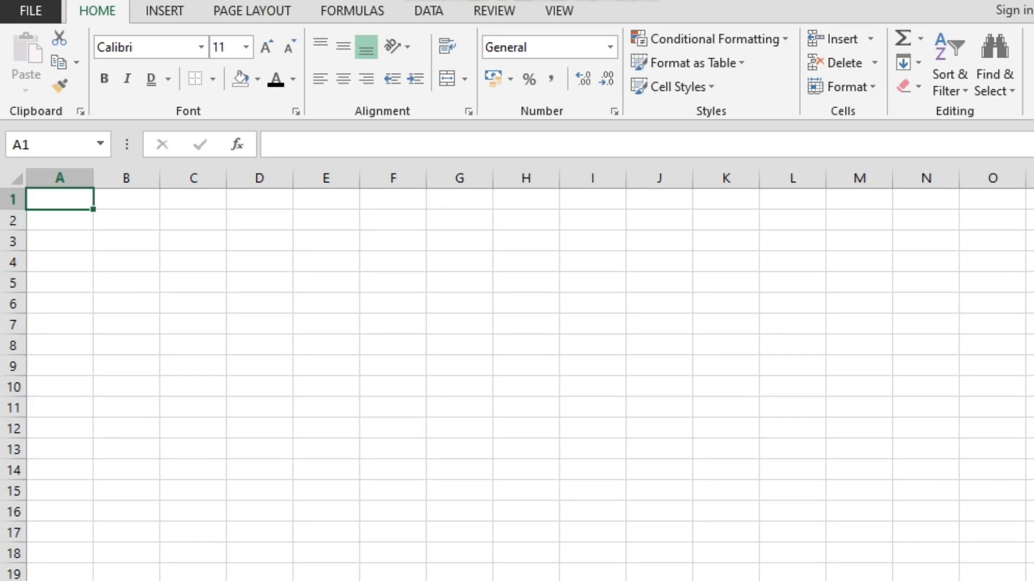
pyautogui.click(97, 580)
pyautogui.click(161, 580)
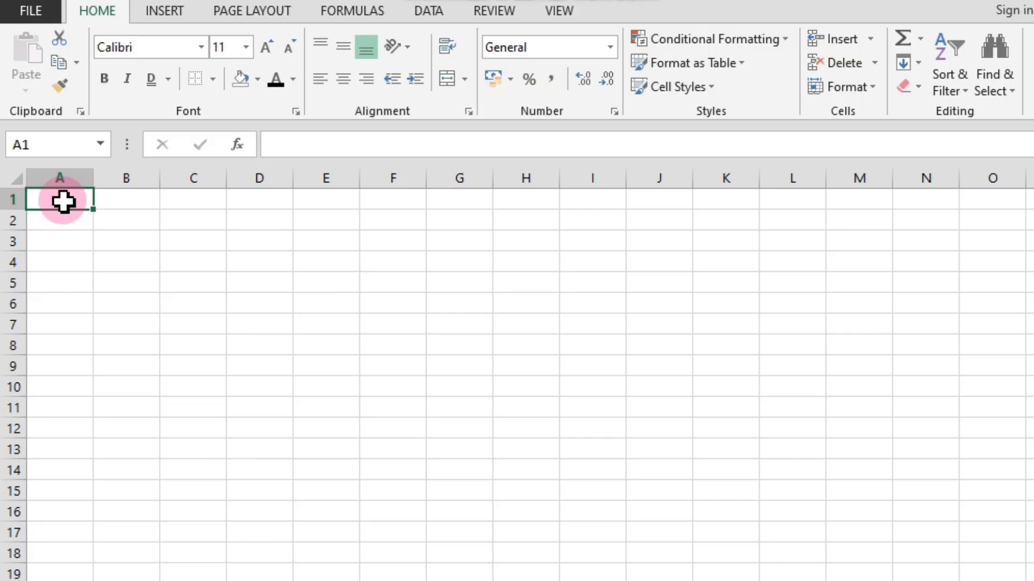
# Enter the headers name, hindi, eng, math and total across cells A1 to E1.
pyautogui.write('name')
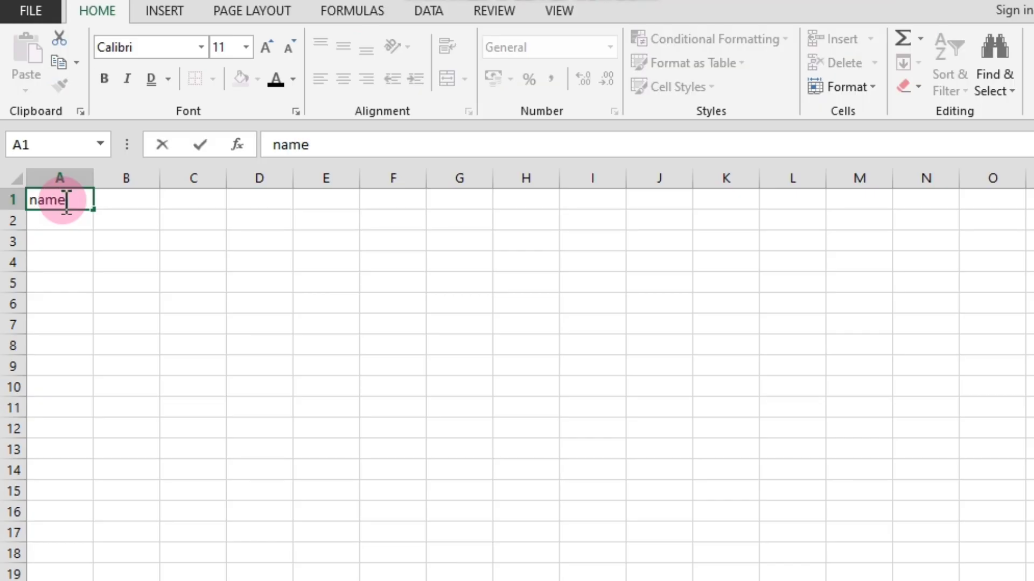
pyautogui.press('Tab')
pyautogui.write('hindi')
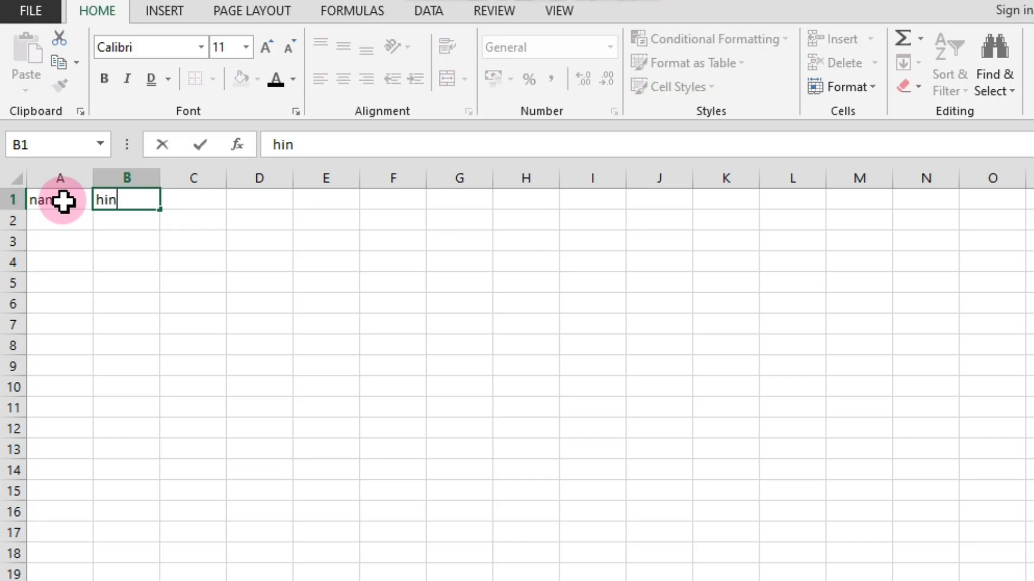
pyautogui.press('Tab')
pyautogui.write('en')
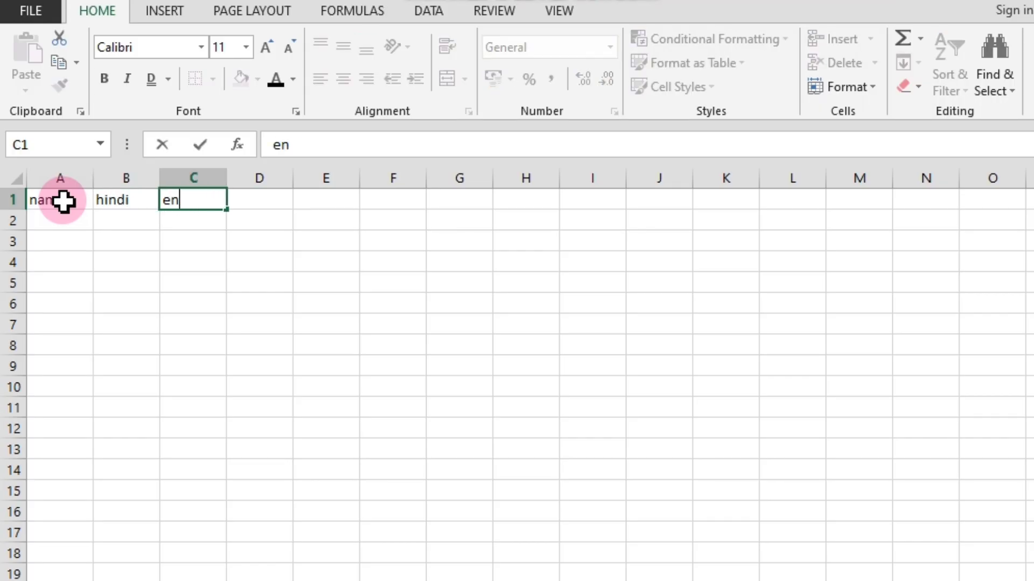
pyautogui.write('g')
pyautogui.press('Tab')
pyautogui.write('math')
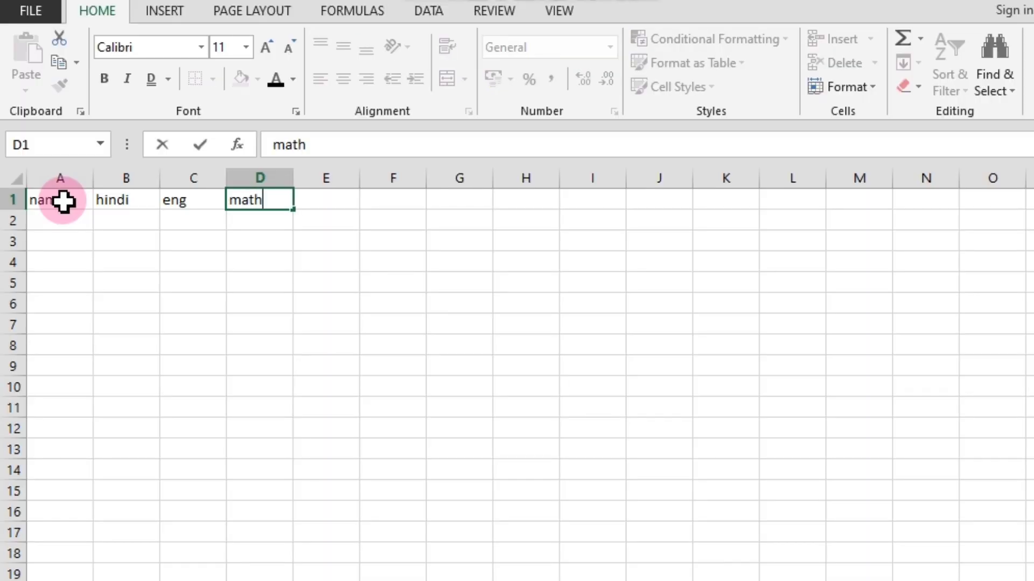
pyautogui.press('Tab')
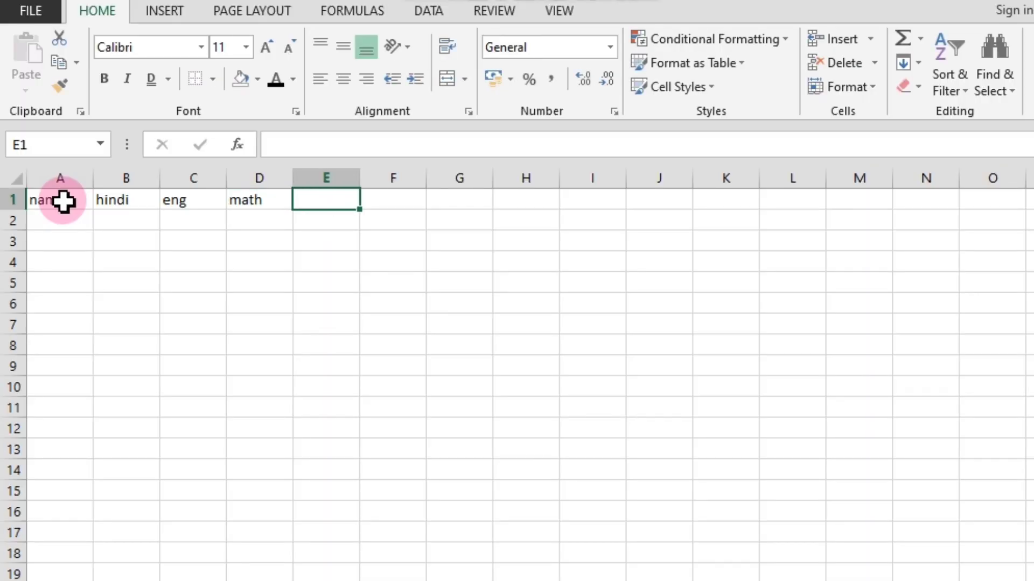
pyautogui.write('total')
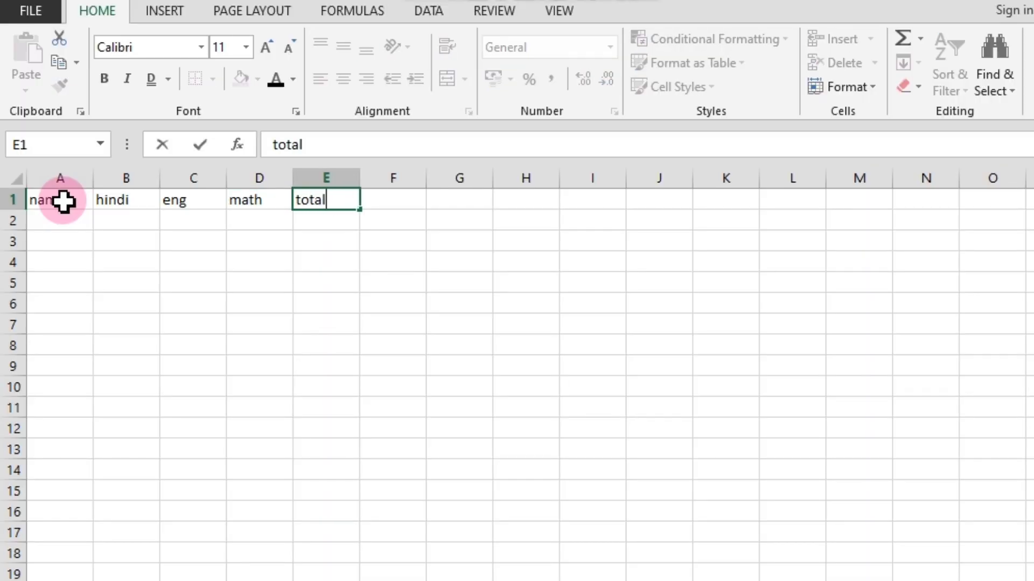
# Fill cells A2 to A4 under the name header with three students' first names.
pyautogui.click(58, 219)
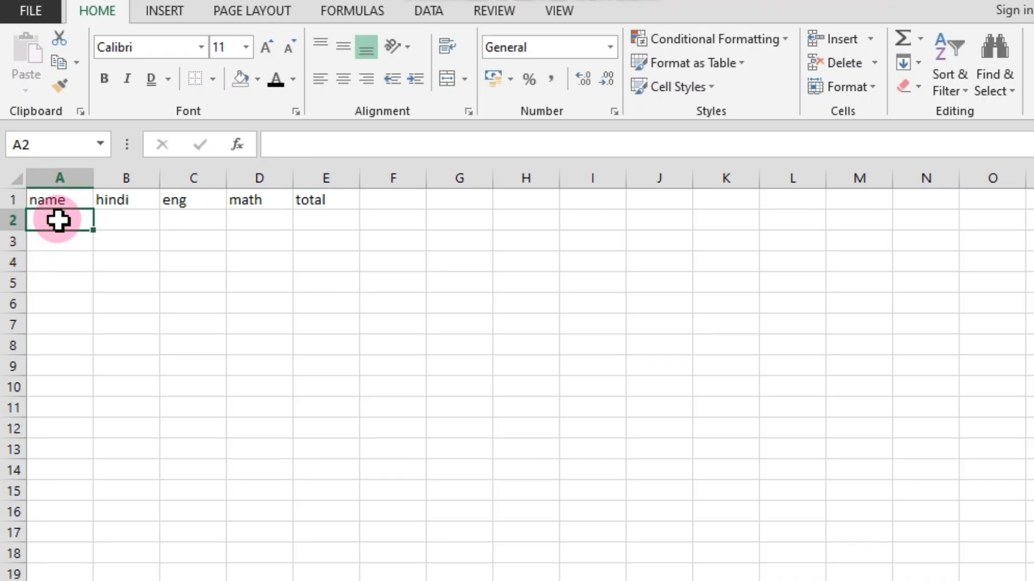
pyautogui.write('riya')
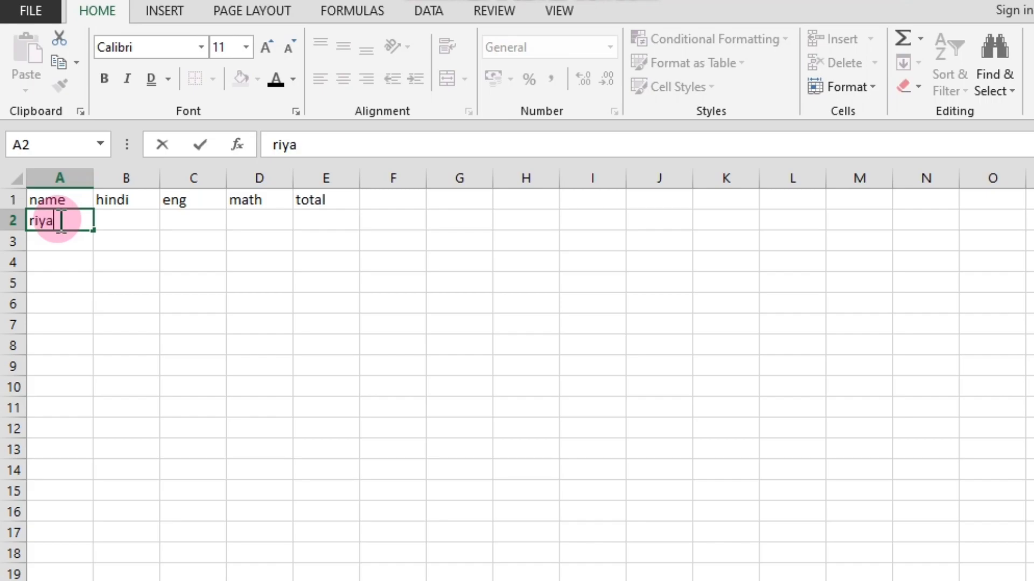
pyautogui.press('Return')
pyautogui.write('j')
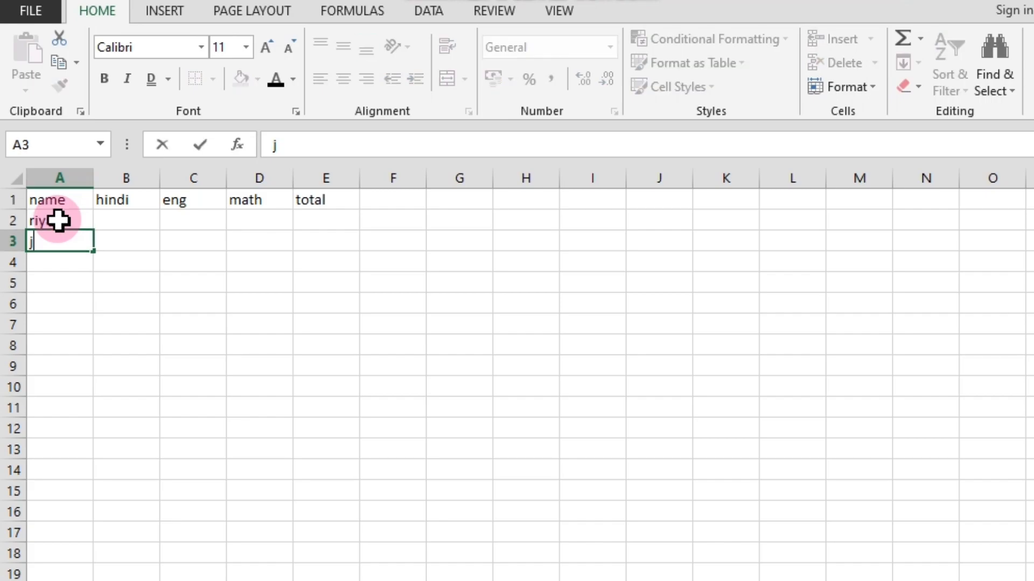
pyautogui.write('a')
pyautogui.press('BackSpace')
pyautogui.press('BackSpace')
pyautogui.write('jay')
pyautogui.press('Return')
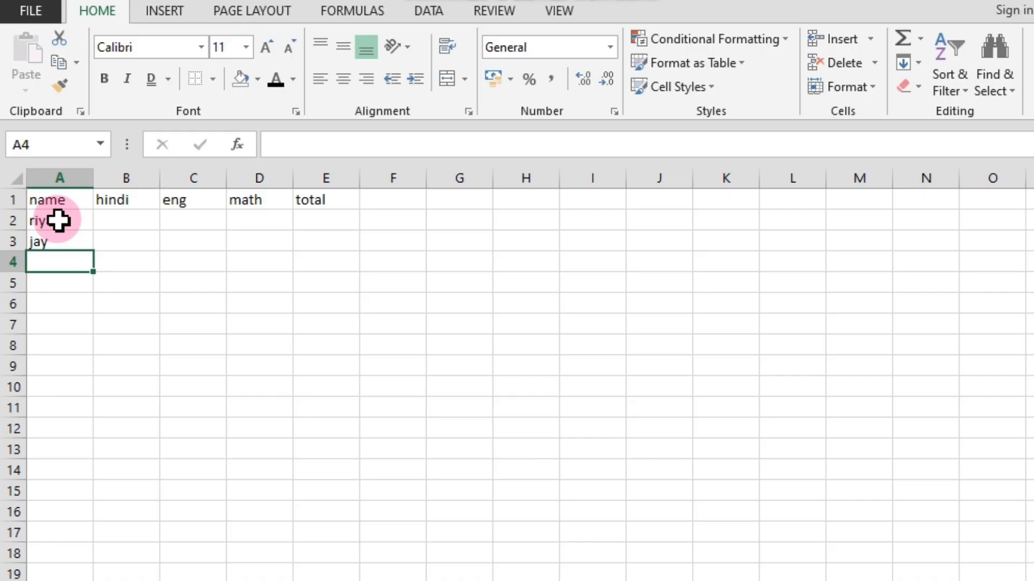
pyautogui.write('himan')
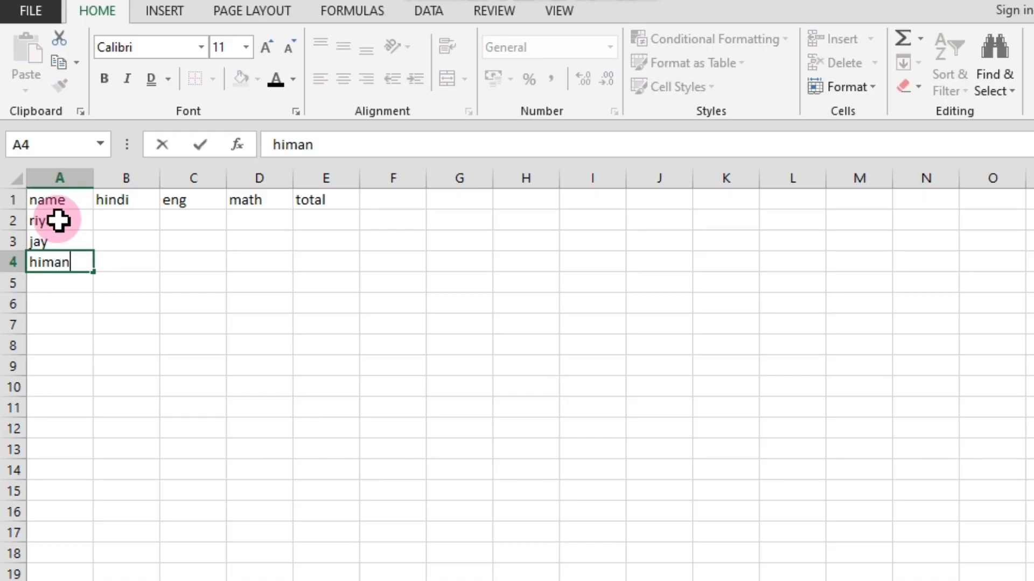
pyautogui.write('shu')
pyautogui.press('Return')
pyautogui.click(123, 216)
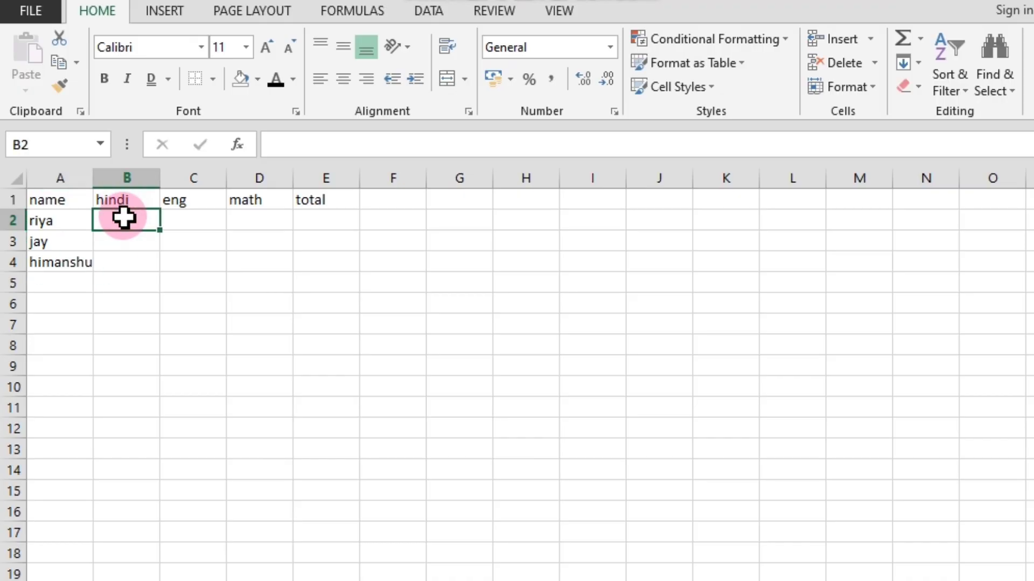
pyautogui.write('4')
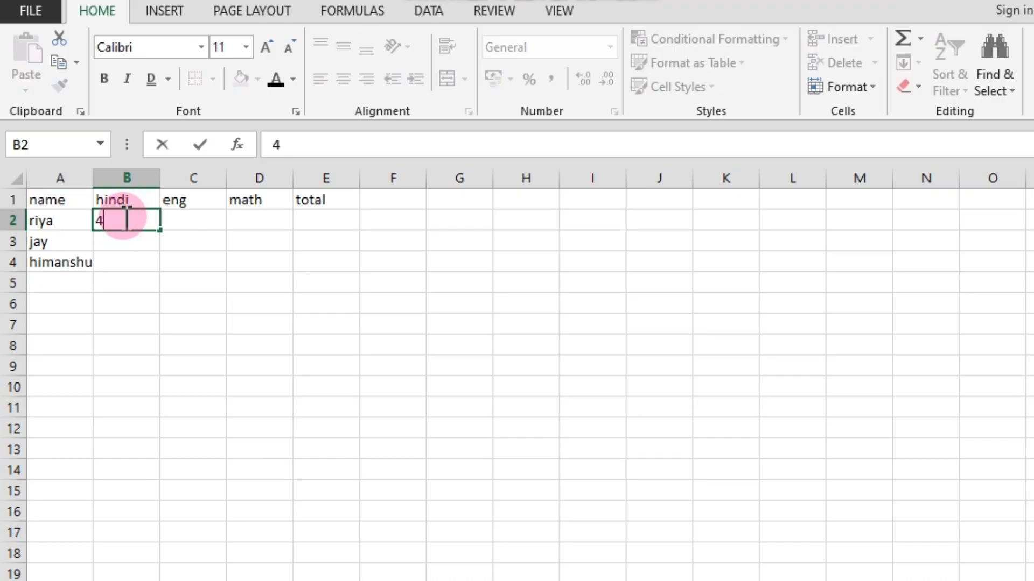
pyautogui.press('BackSpace')
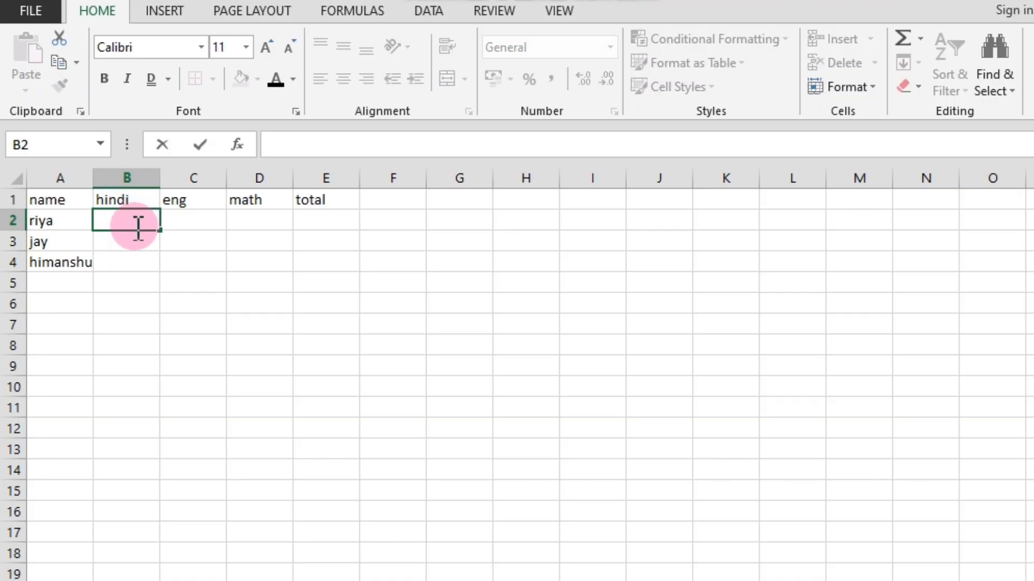
pyautogui.click(326, 305)
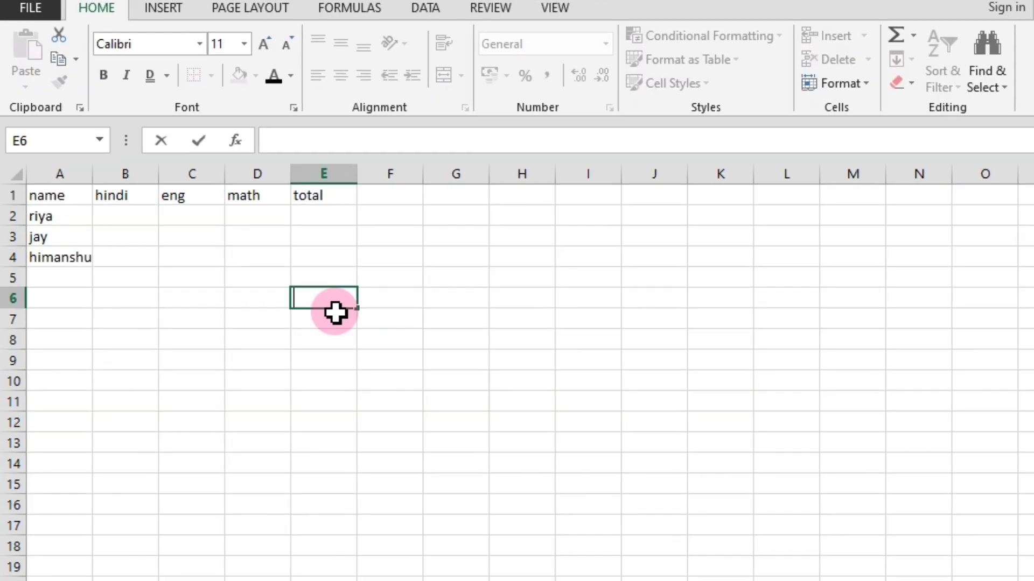
# Enter the hindi marks 45, 85 and 65 in cells B2 to B4.
pyautogui.click(130, 214)
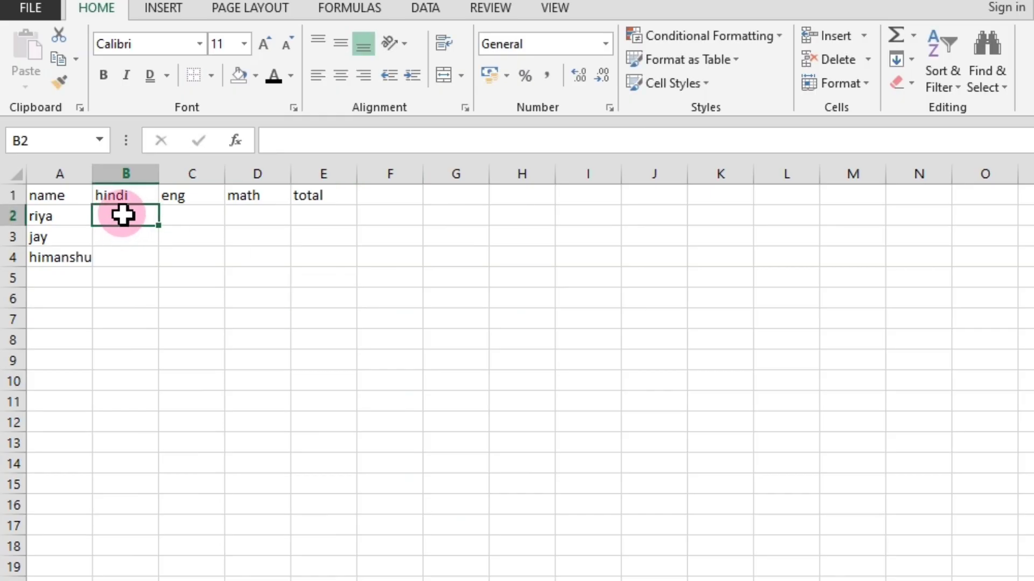
pyautogui.write('45')
pyautogui.press('Return')
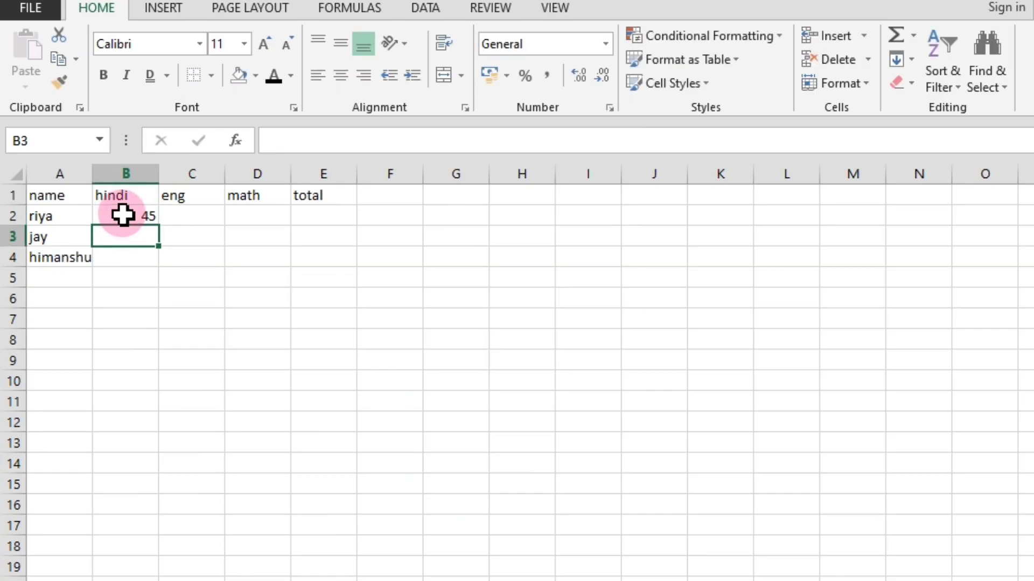
pyautogui.write('85')
pyautogui.press('Return')
pyautogui.write('65')
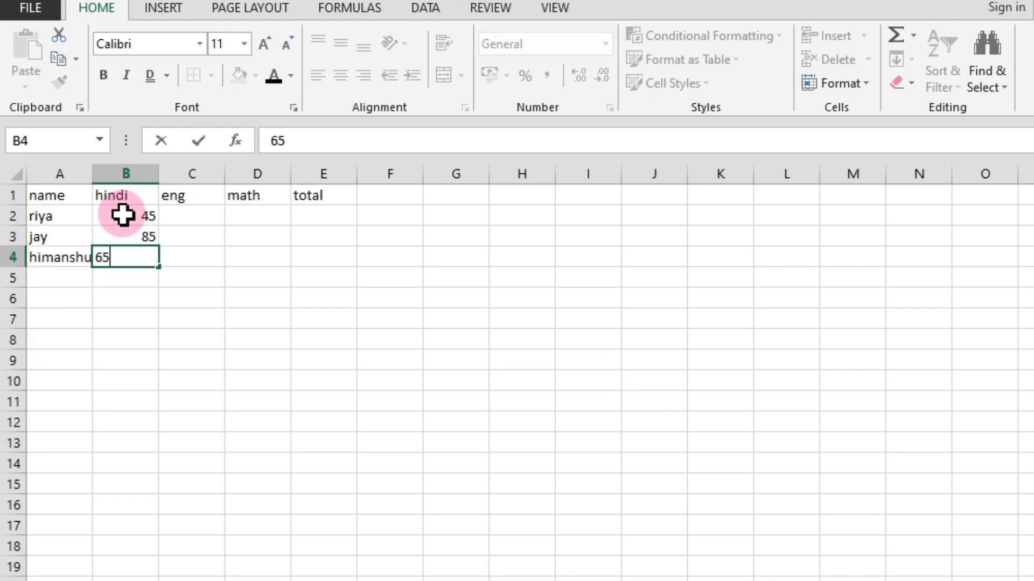
pyautogui.press('Tab')
# Enter the eng marks 74, 56 and 52 in cells C2 to C4.
pyautogui.press('Up')
pyautogui.press('Up')
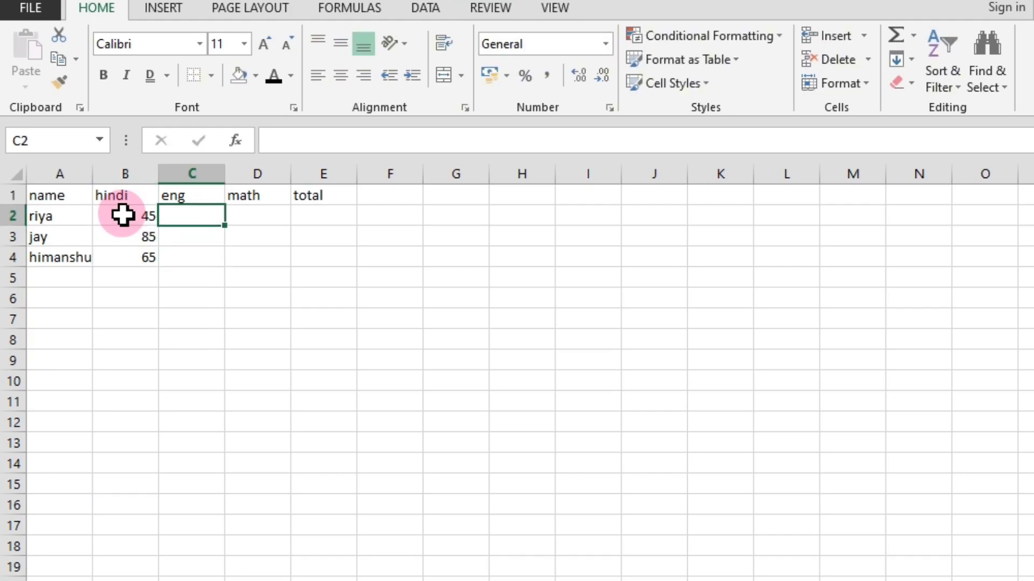
pyautogui.write('74')
pyautogui.press('Return')
pyautogui.write('56')
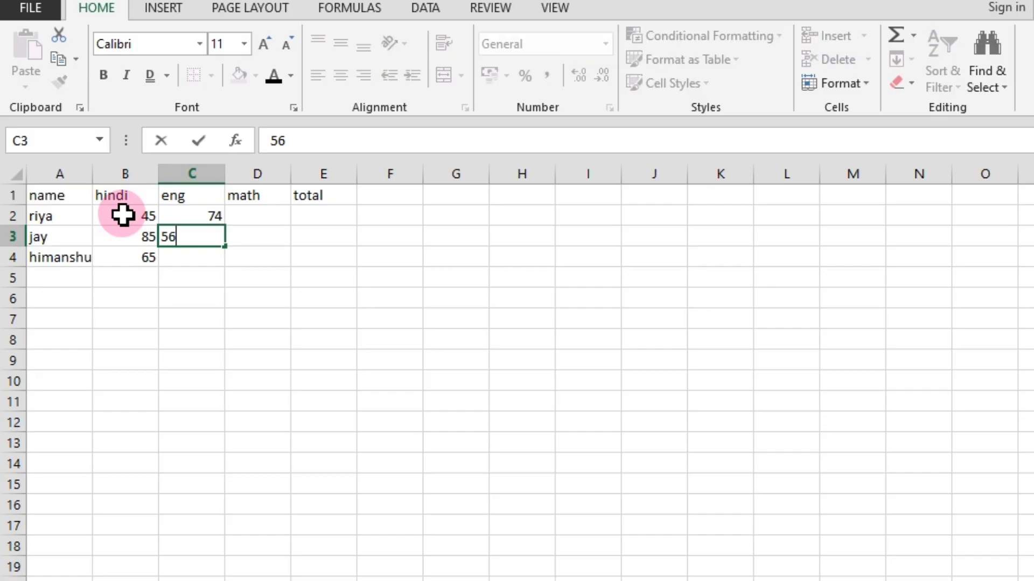
pyautogui.write('4')
pyautogui.press('BackSpace')
pyautogui.press('Return')
pyautogui.write('52')
pyautogui.press('Return')
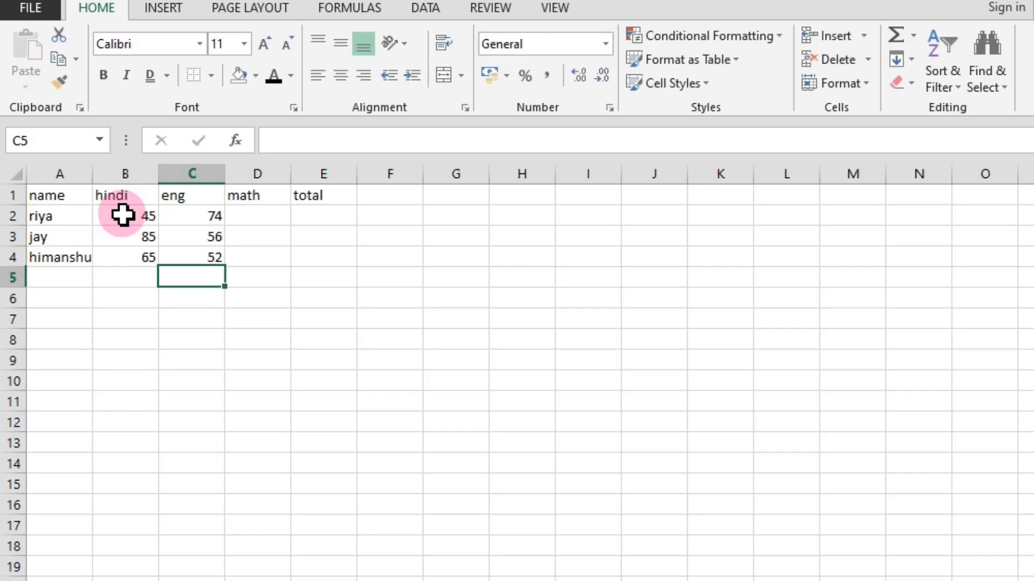
# Enter the math marks 99, 33 and 94 in cells D2 to D4.
pyautogui.press('Right')
pyautogui.press('Up')
pyautogui.press('Up')
pyautogui.press('Up')
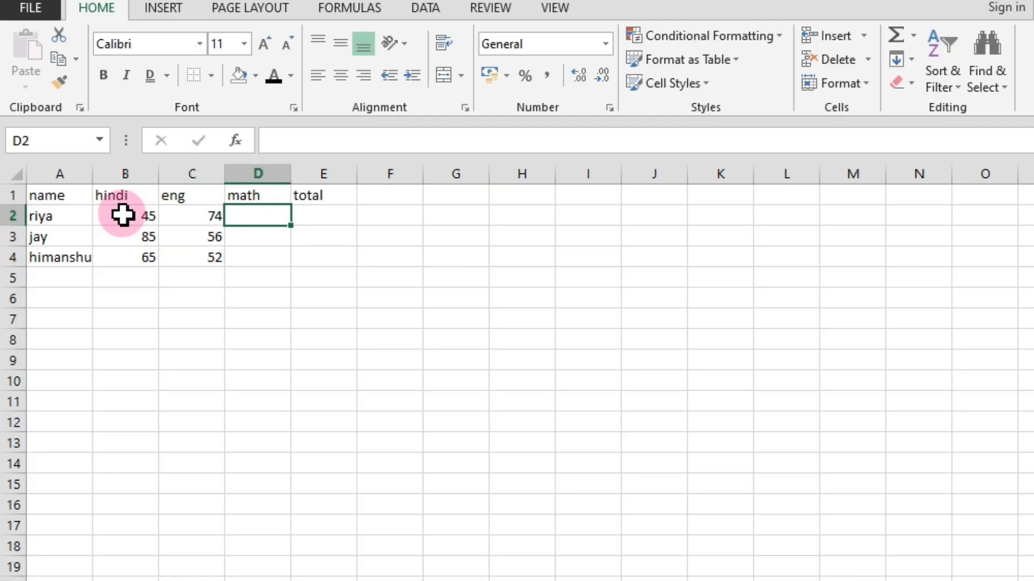
pyautogui.write('9')
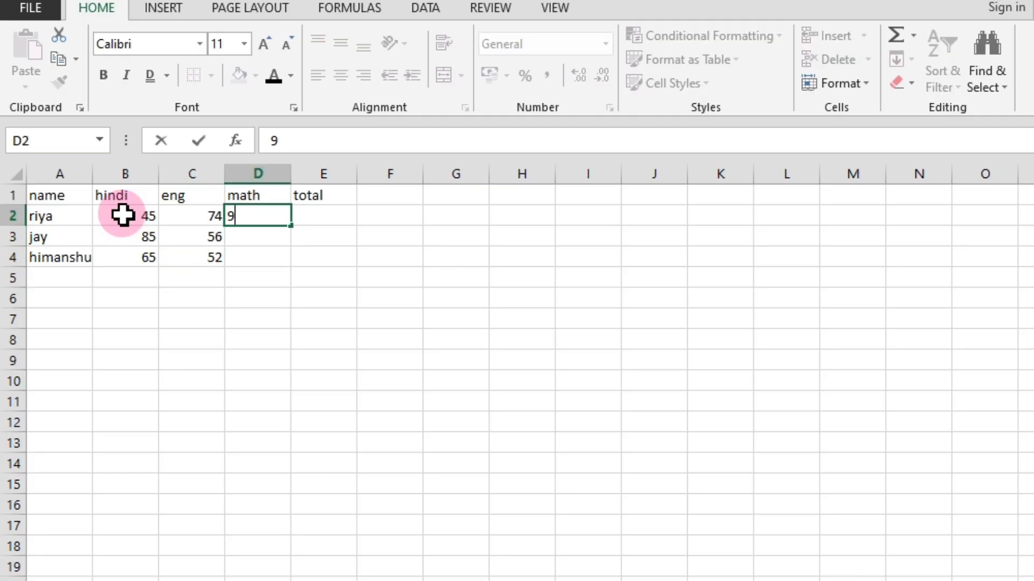
pyautogui.write('9')
pyautogui.press('Return')
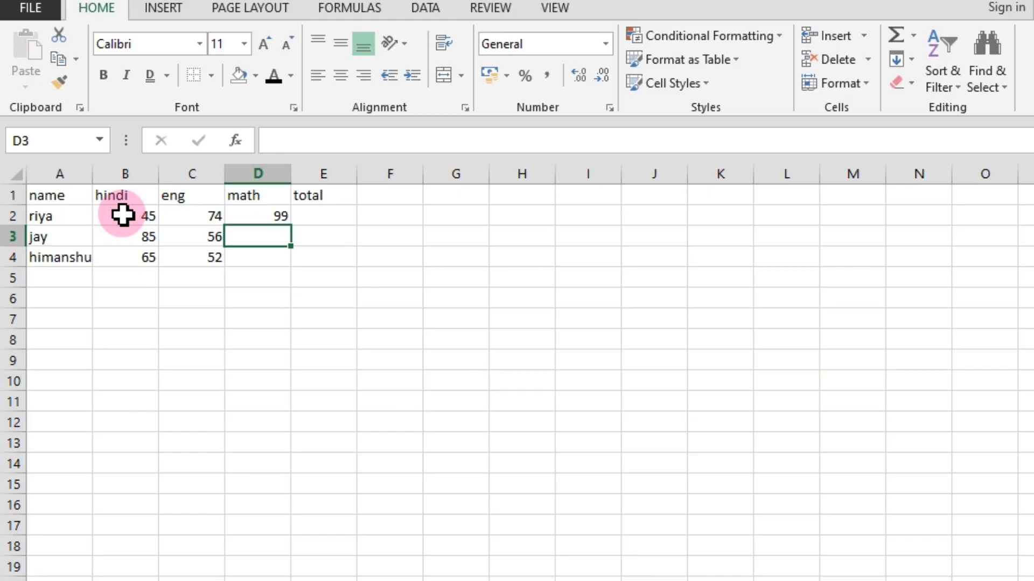
pyautogui.write('3')
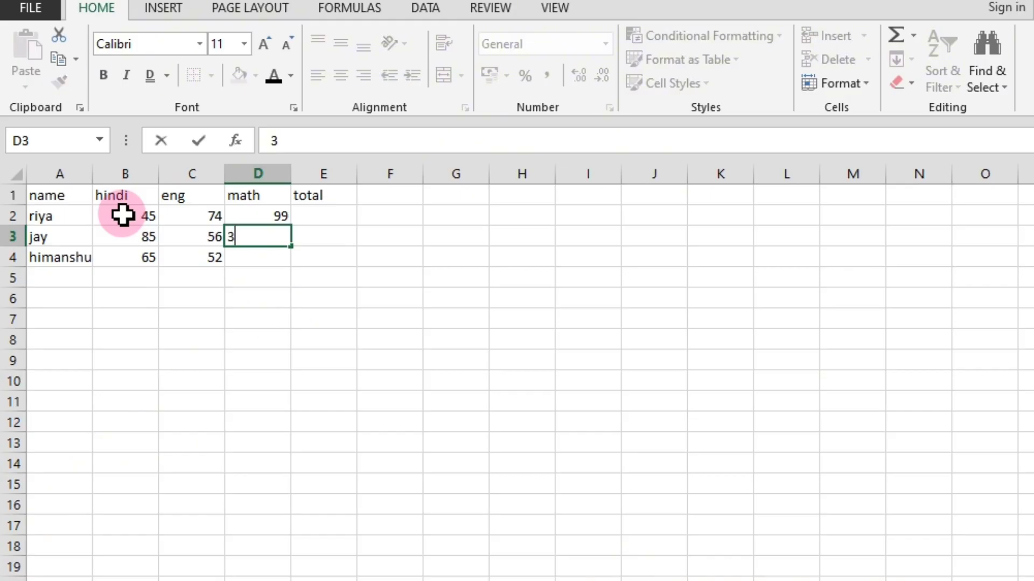
pyautogui.write('3')
pyautogui.press('Return')
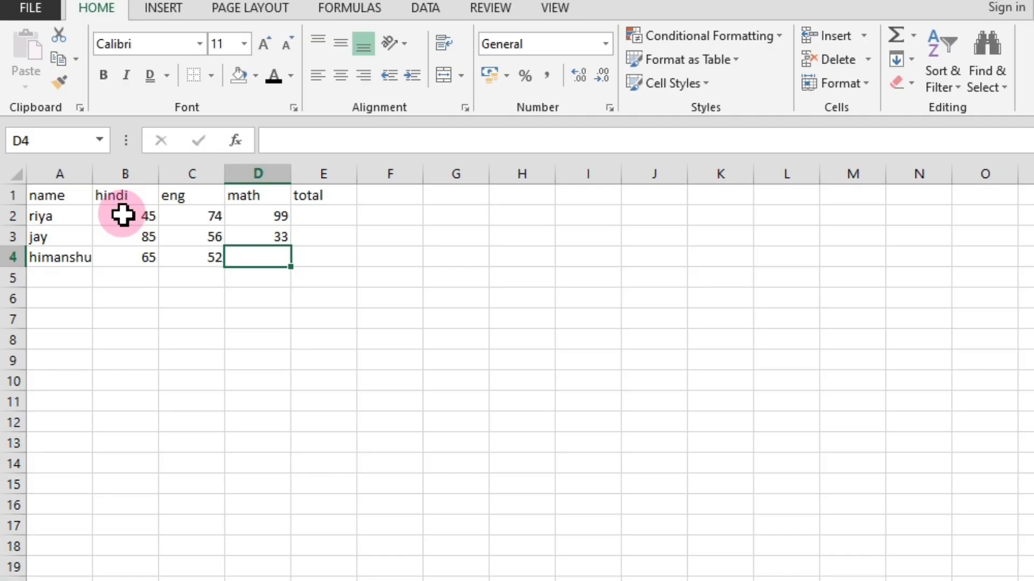
pyautogui.write('94')
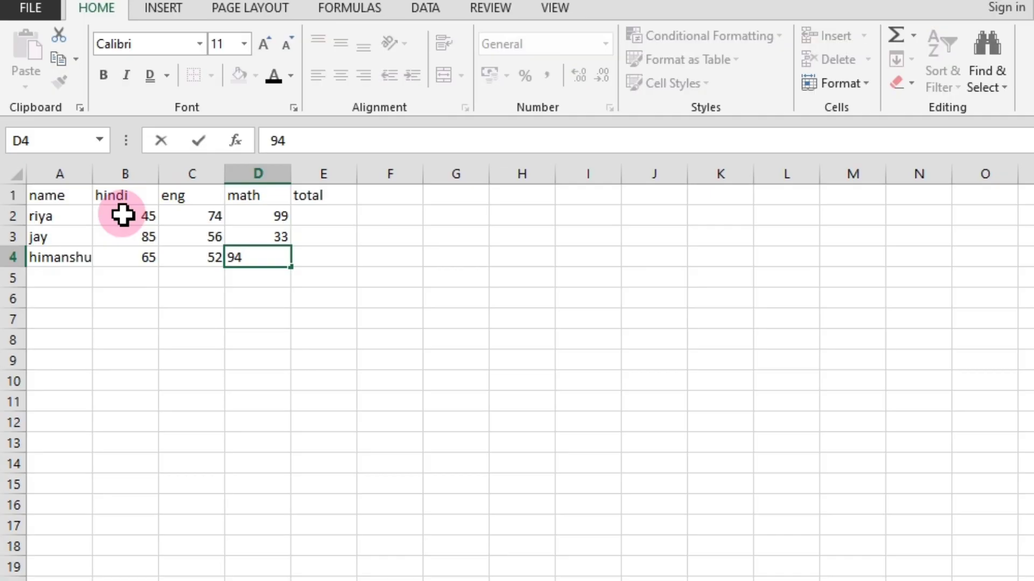
pyautogui.click(217, 316)
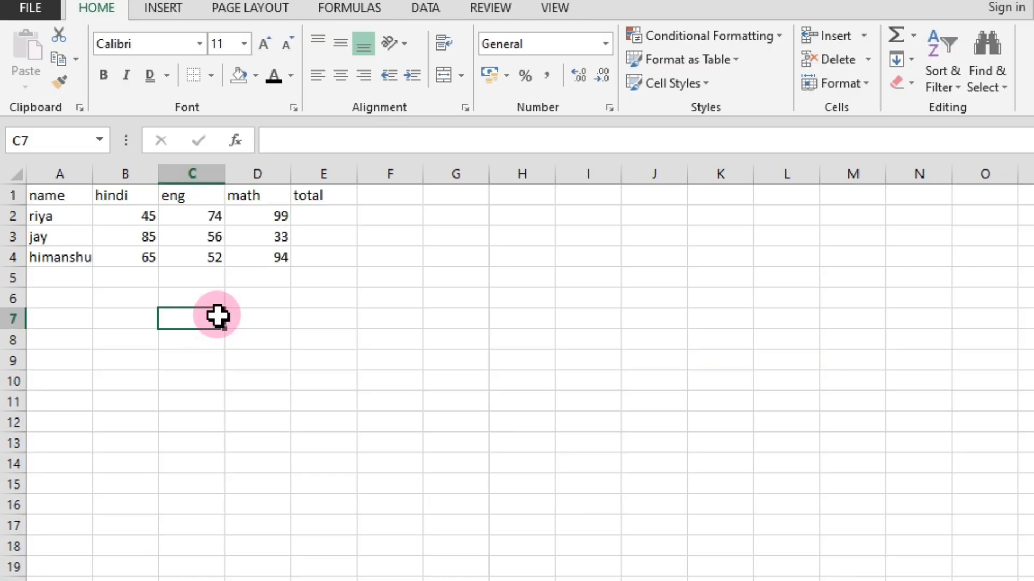
pyautogui.click(322, 218)
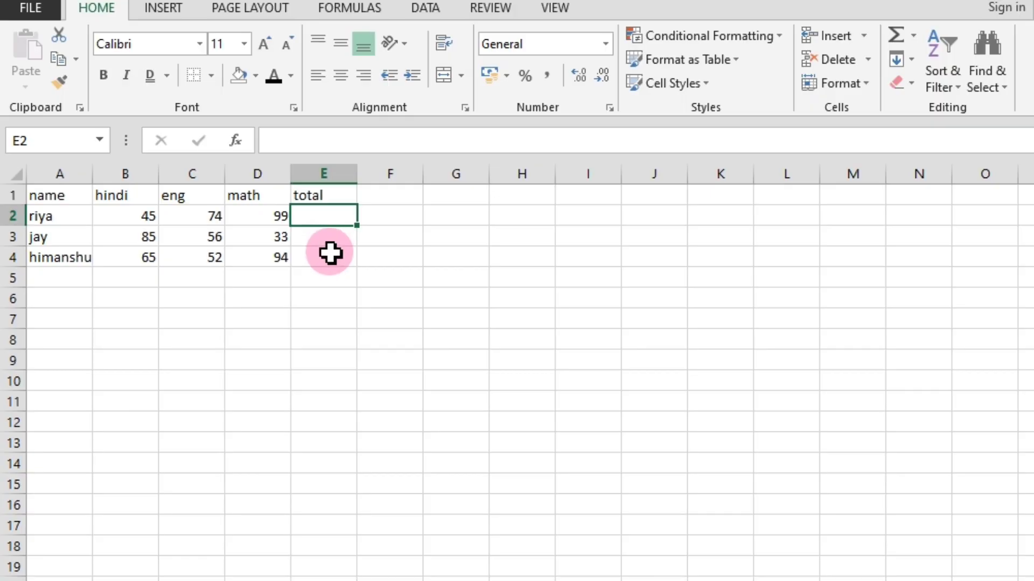
pyautogui.click(315, 278)
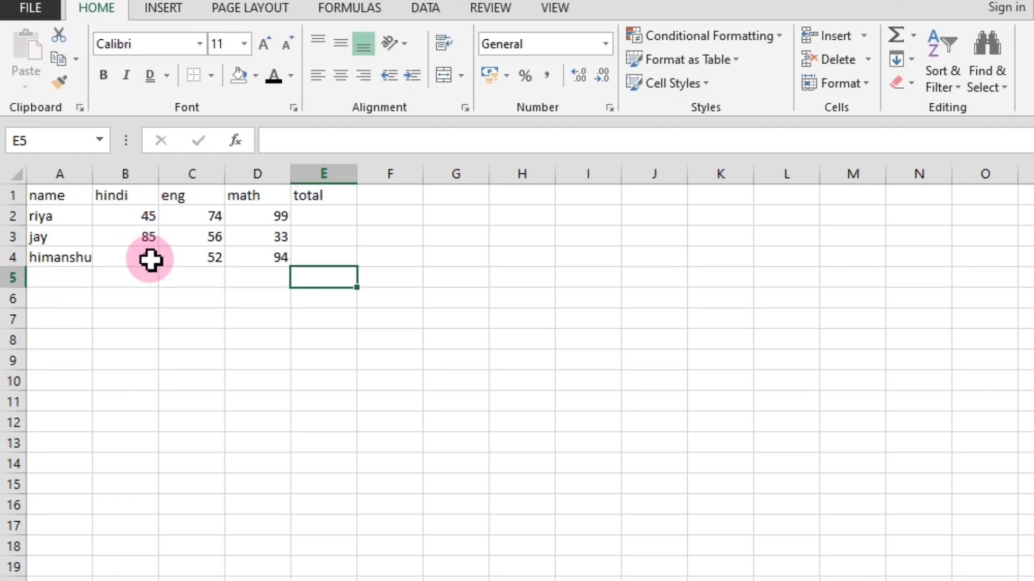
pyautogui.click(141, 221)
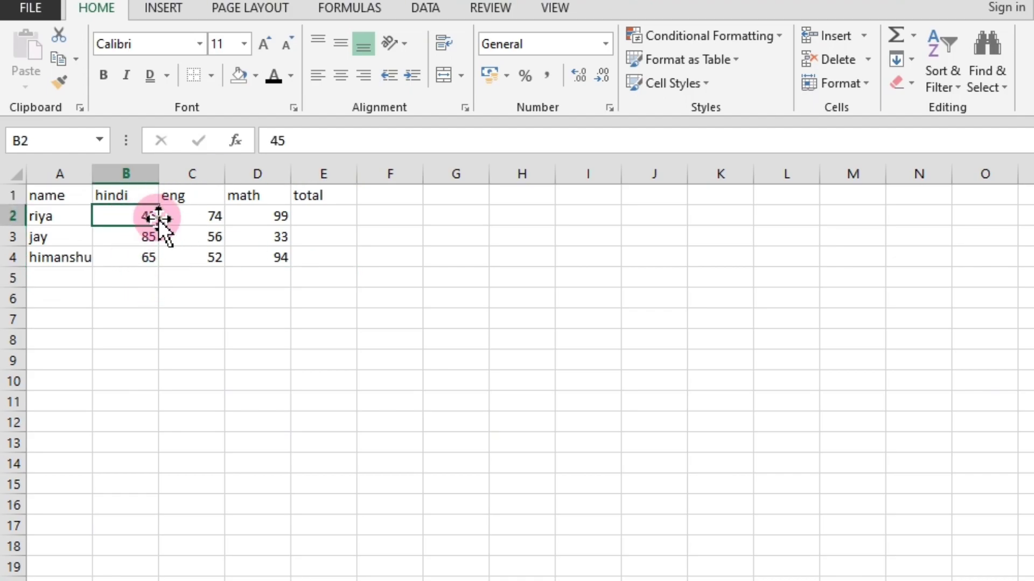
pyautogui.click(140, 239)
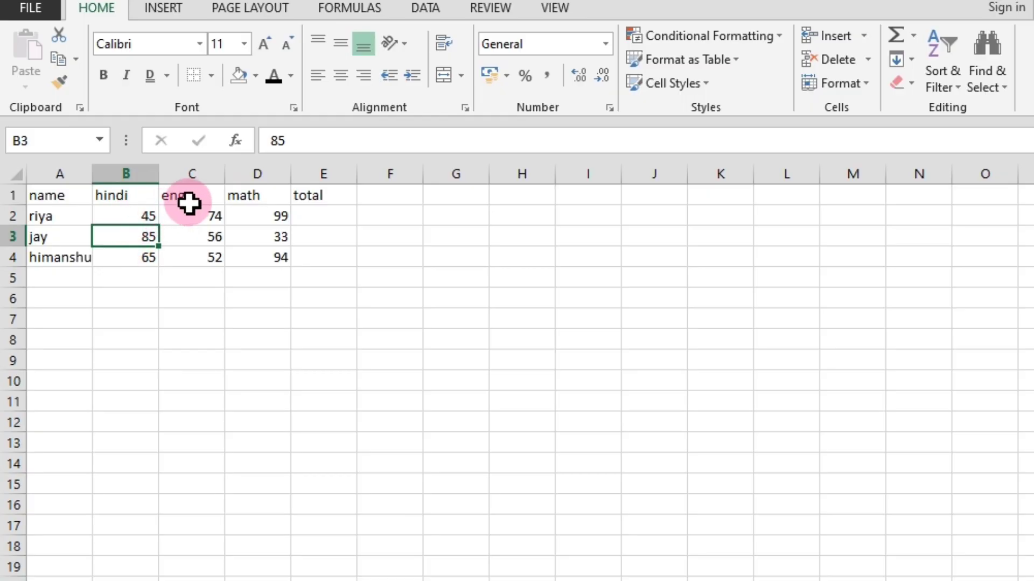
pyautogui.click(331, 218)
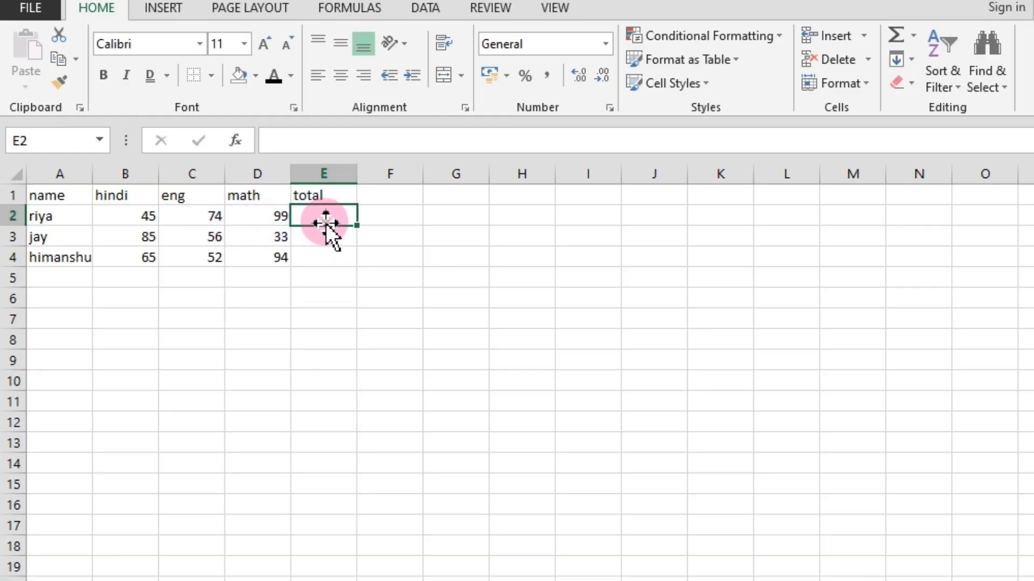
pyautogui.click(324, 254)
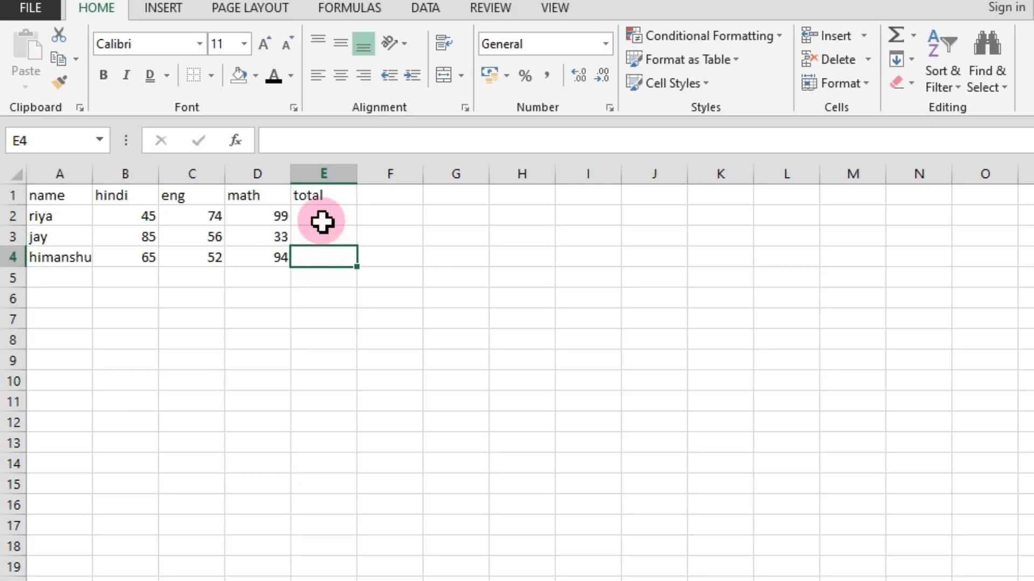
# Total the first student's marks in cell E2 with the formula =sum(b2:d2).
pyautogui.click(322, 217)
pyautogui.write('=')
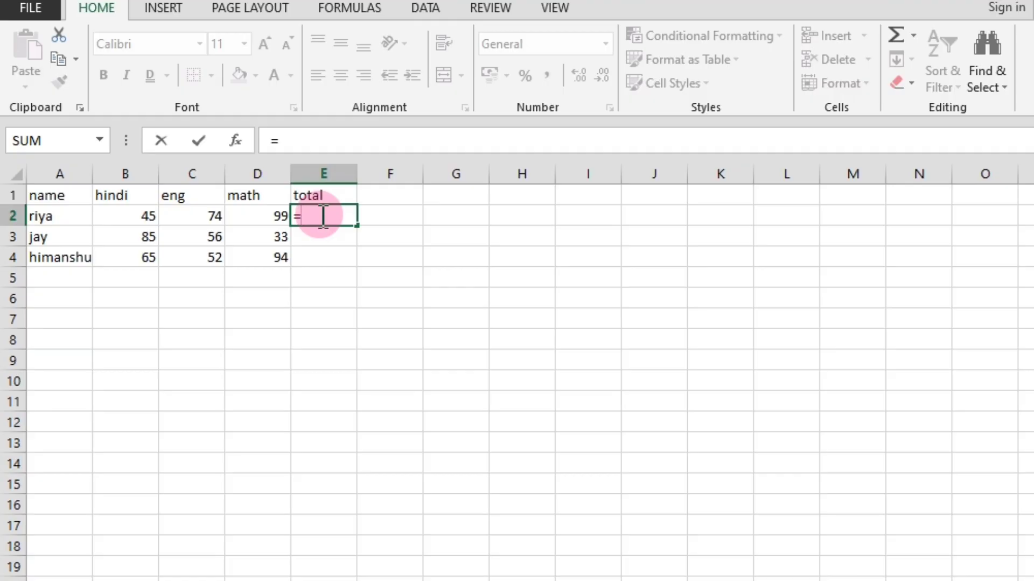
pyautogui.write('s')
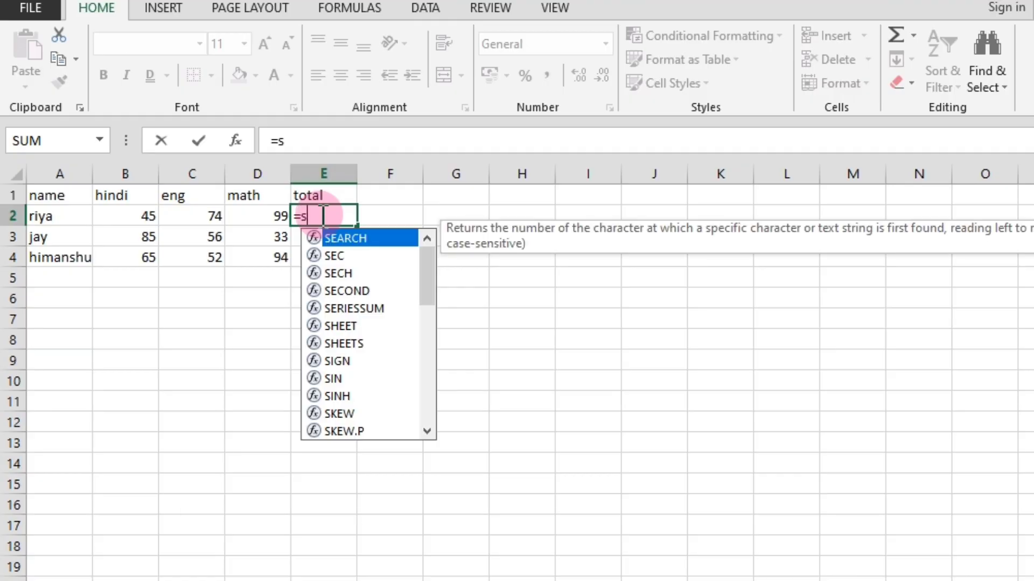
pyautogui.write('um')
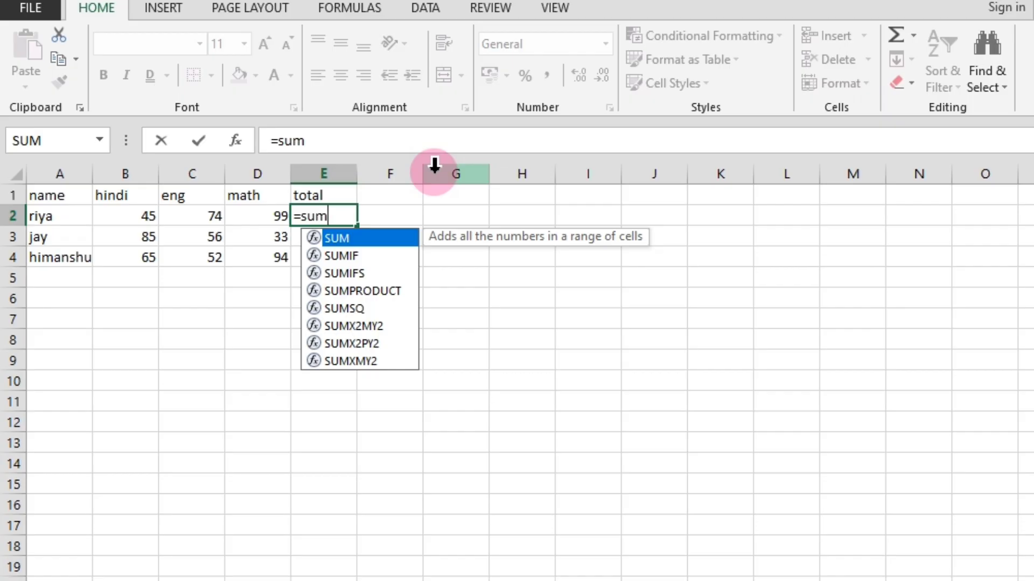
pyautogui.write('(')
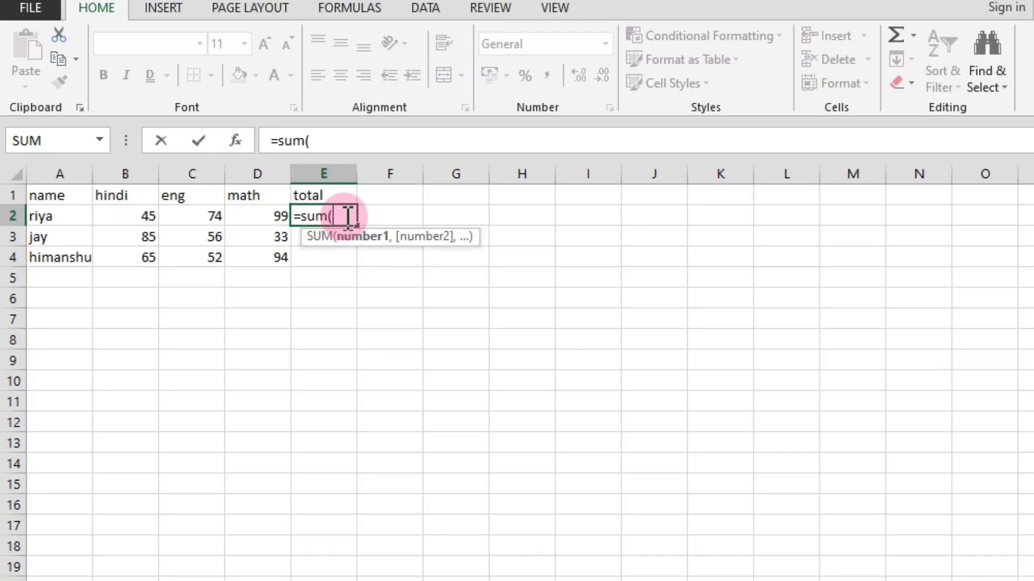
pyautogui.write('b')
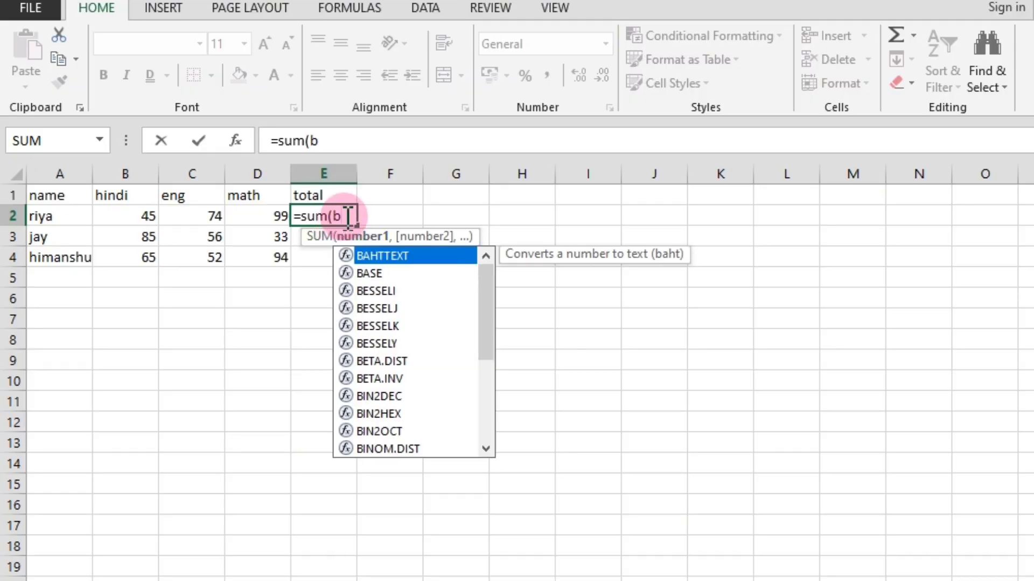
pyautogui.write('2:')
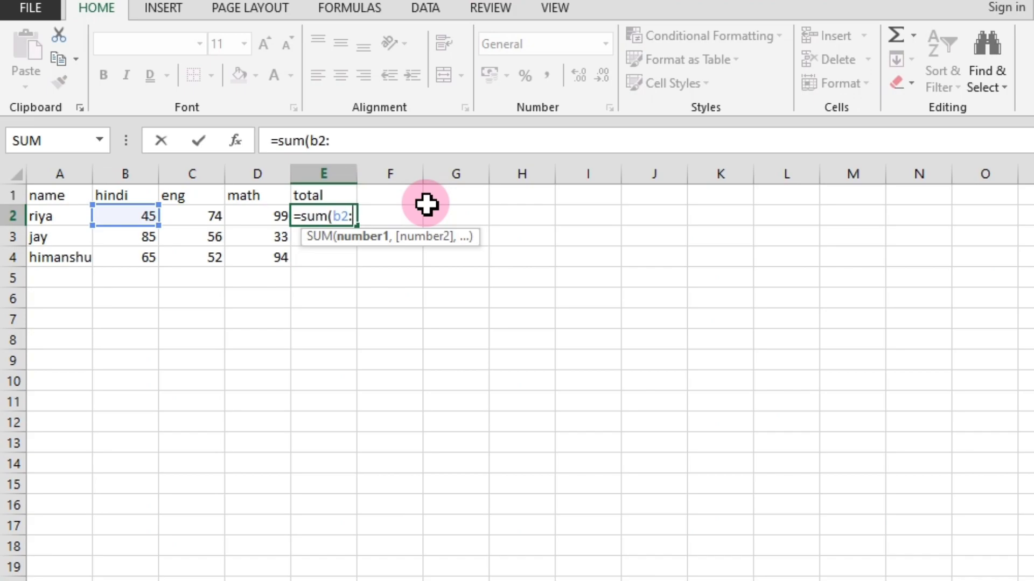
pyautogui.write('d2')
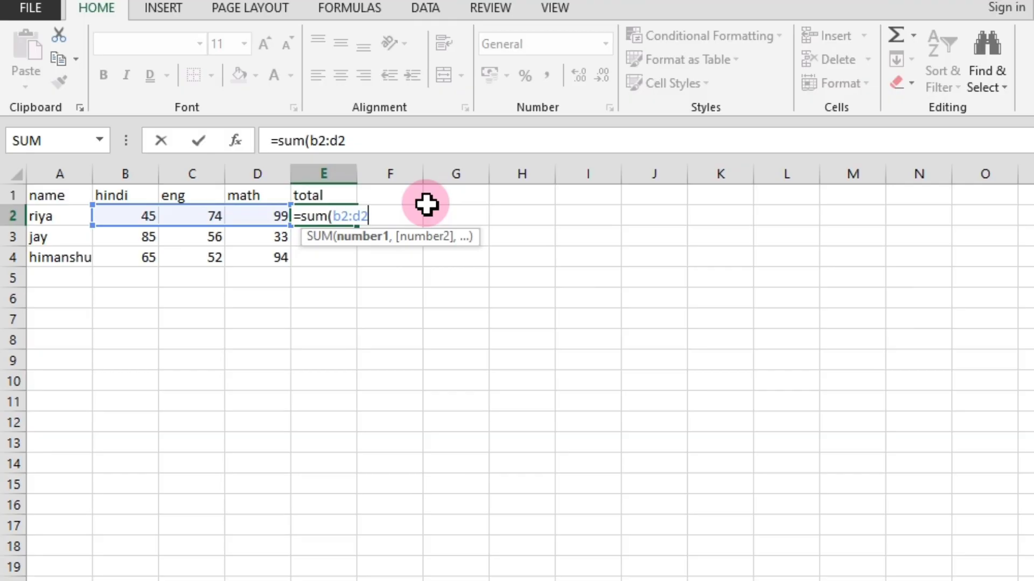
pyautogui.write(')')
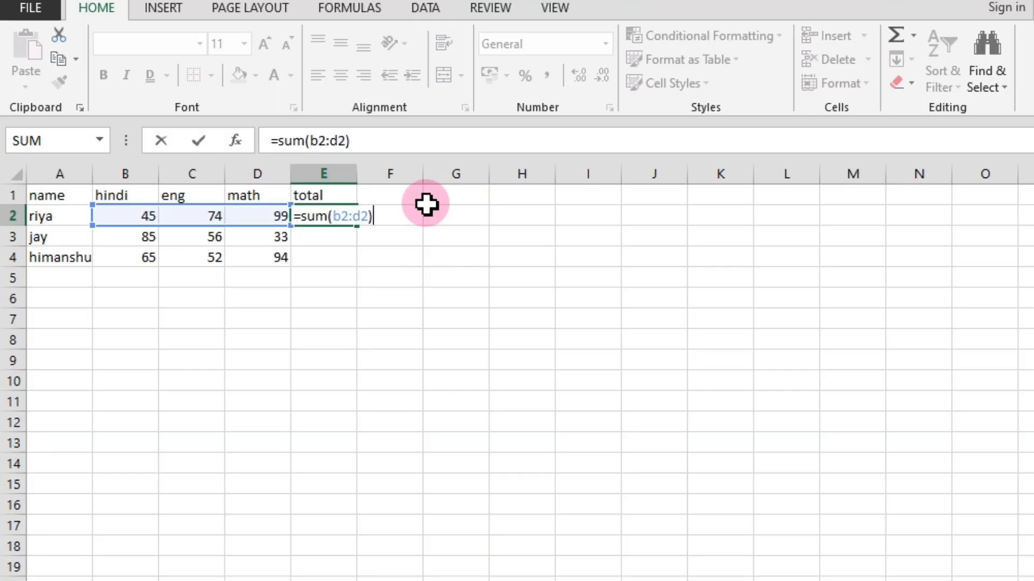
pyautogui.press('Return')
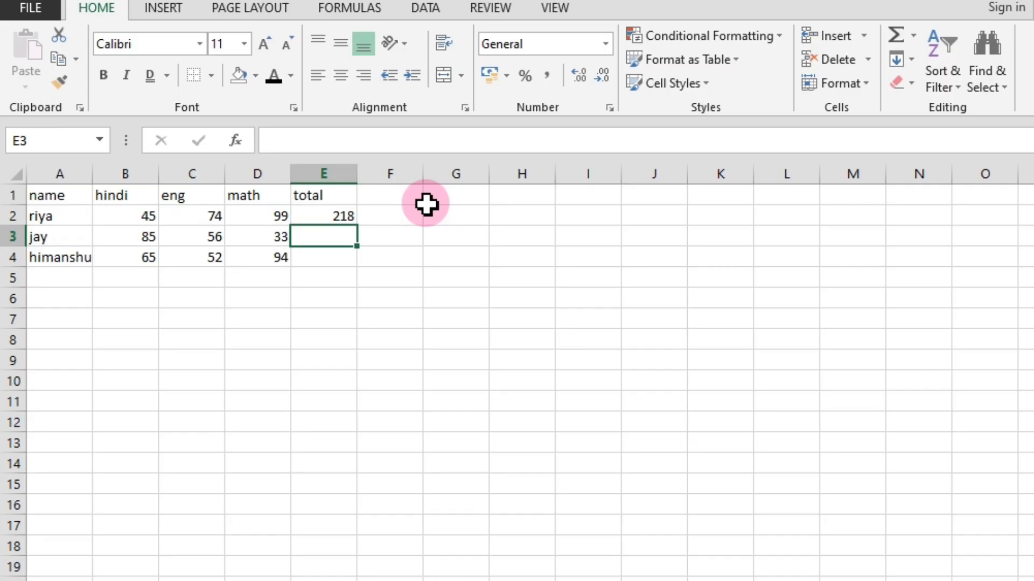
# Copy the total formula from cell E2 down through E4 for the remaining students.
pyautogui.click(342, 217)
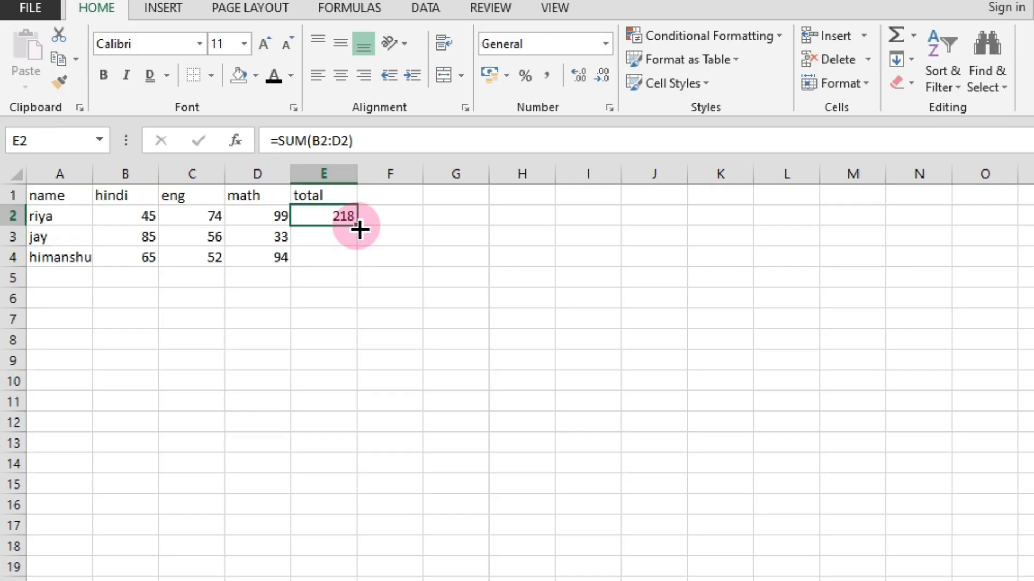
pyautogui.moveTo(359, 229); pyautogui.dragTo(358, 267)
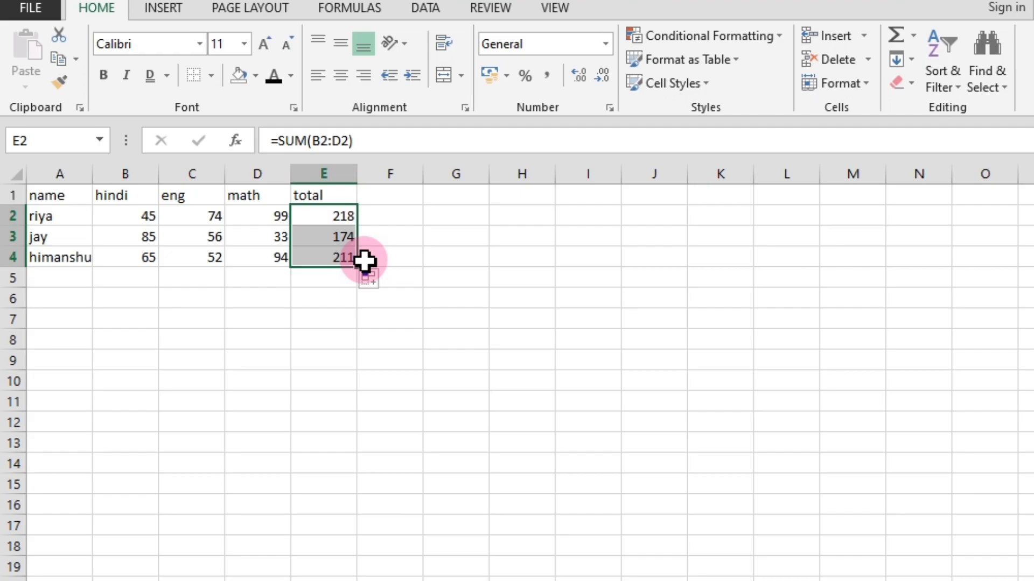
pyautogui.click(332, 335)
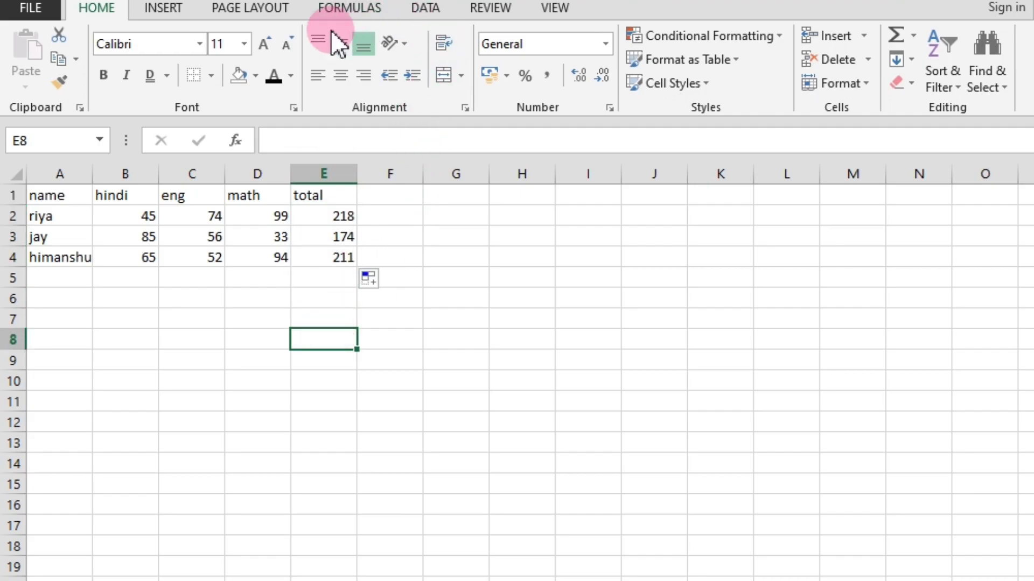
# Examine the font options for formatting cells, and the available insert, page layout, formula, data and view commands.
pyautogui.click(293, 105)
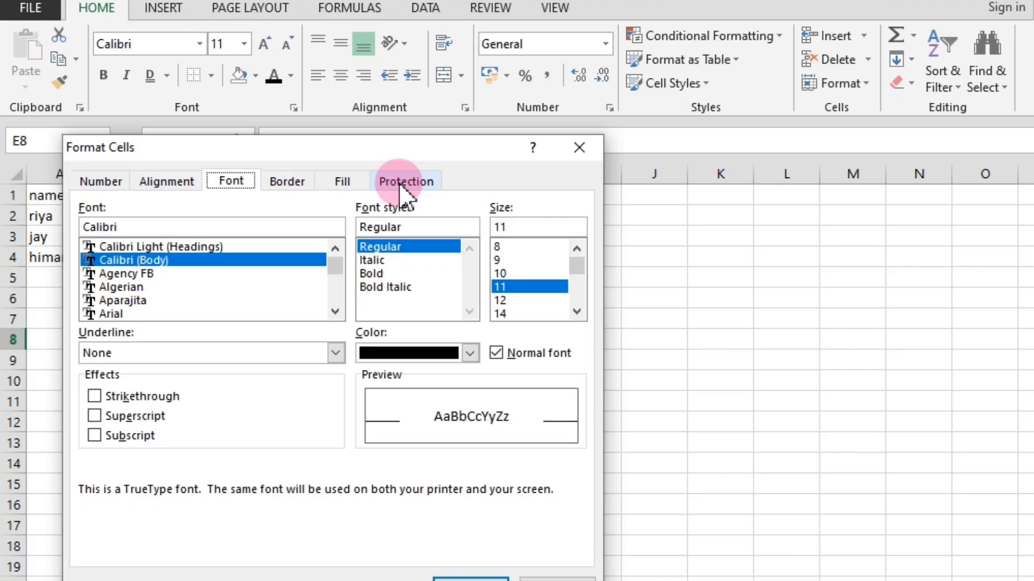
pyautogui.click(576, 149)
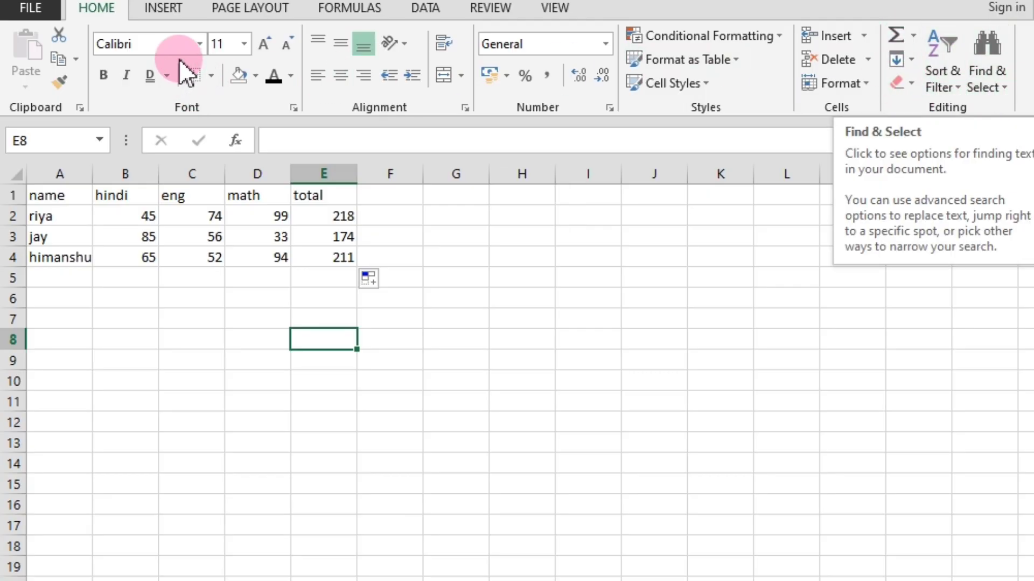
pyautogui.click(162, 8)
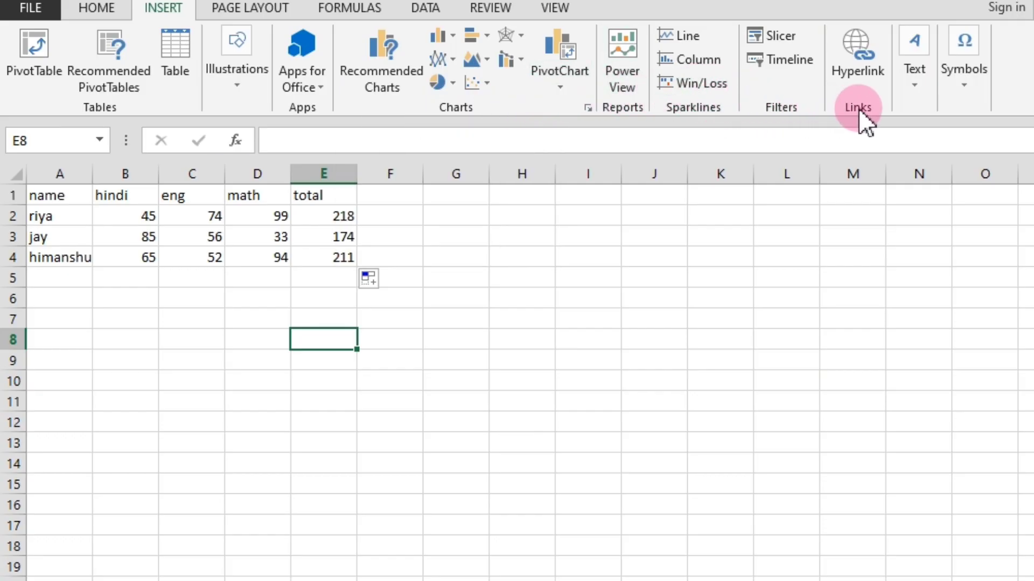
pyautogui.click(252, 9)
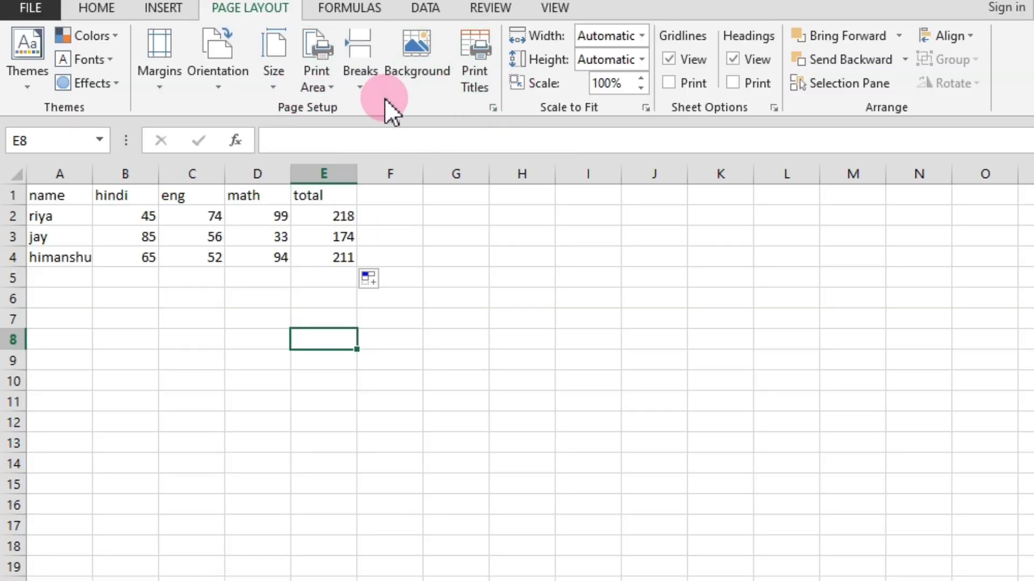
pyautogui.click(349, 9)
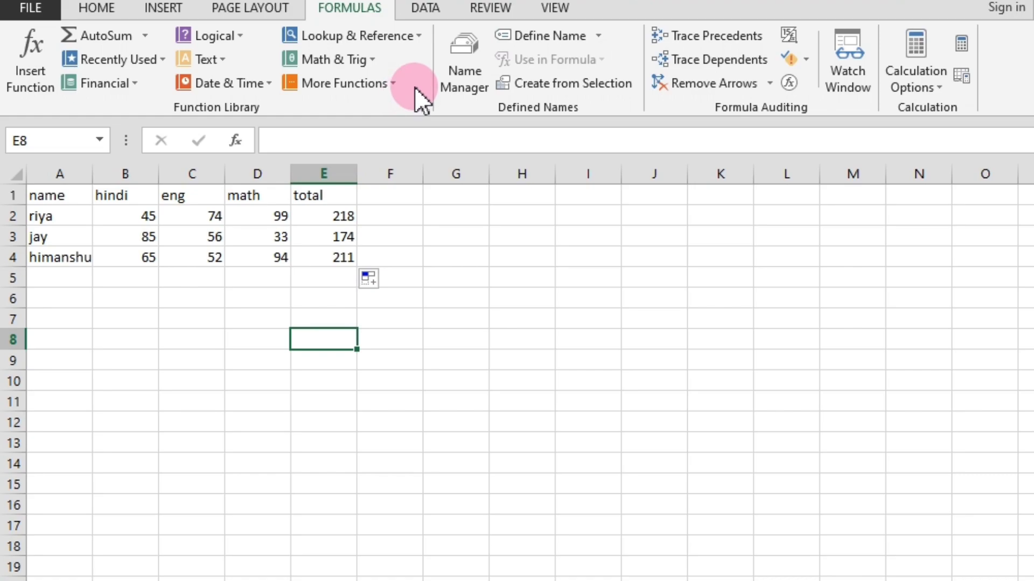
pyautogui.click(429, 14)
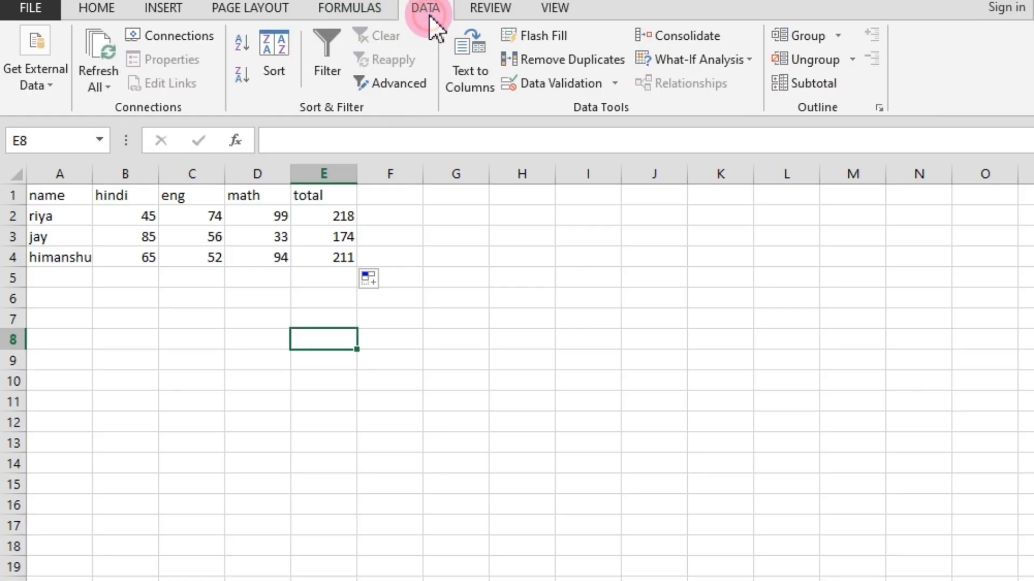
pyautogui.click(557, 11)
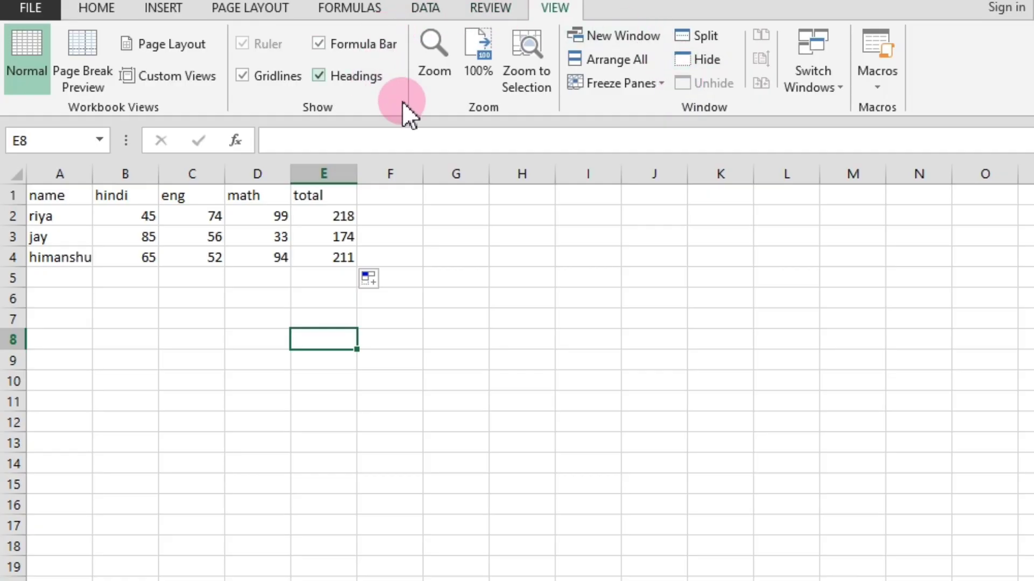
pyautogui.click(347, 10)
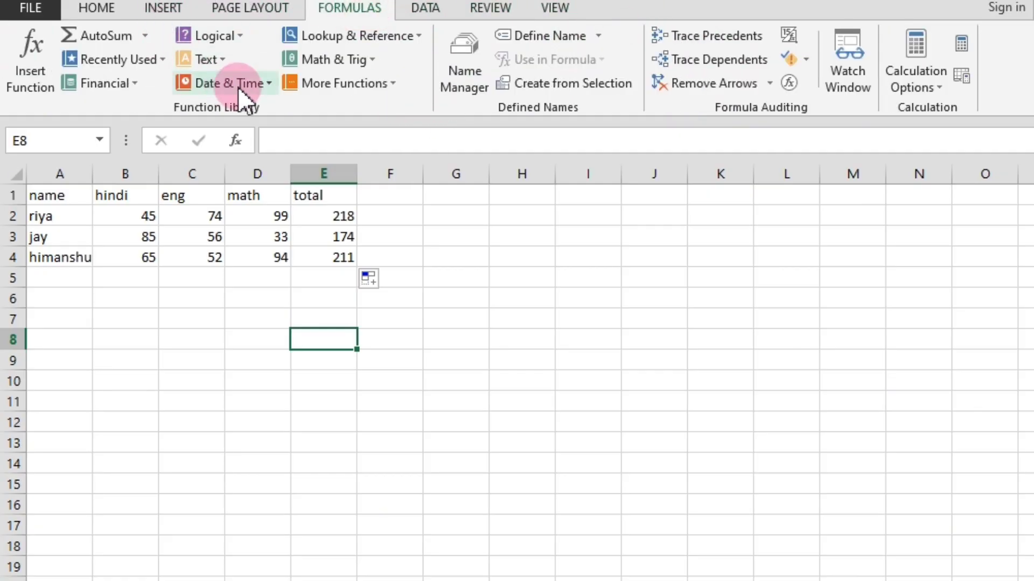
pyautogui.click(114, 9)
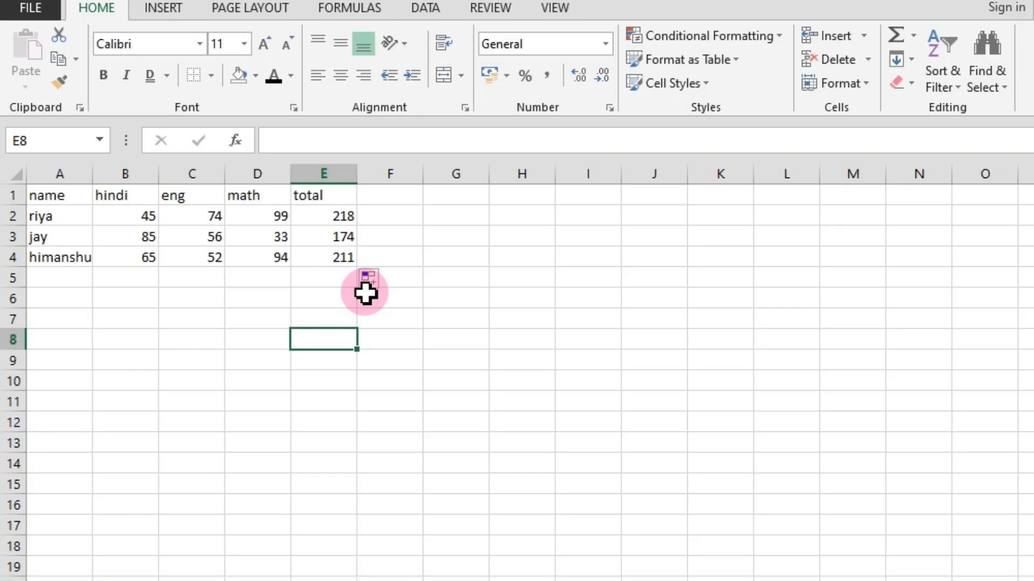
# Compare the salary total formula in cell D9 of the salary sheet with the first student's total formula in E2 of the marks table.
pyautogui.click(250, 278)
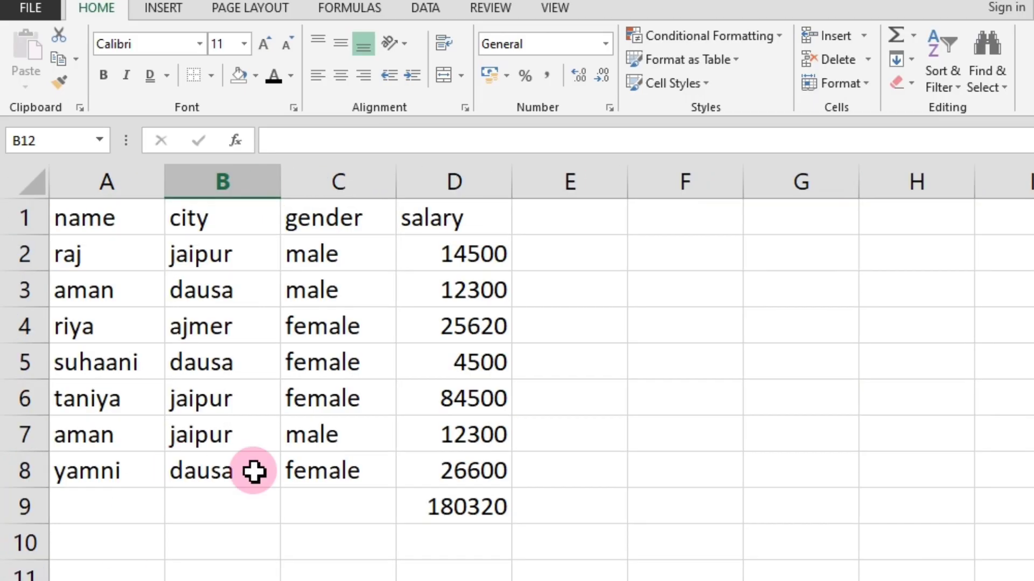
pyautogui.click(426, 530)
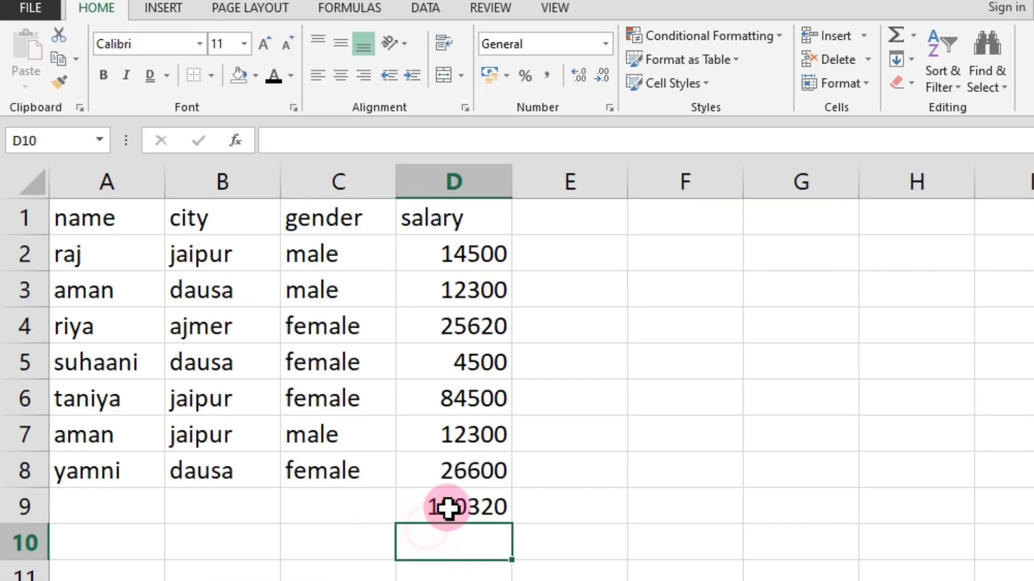
pyautogui.click(458, 504)
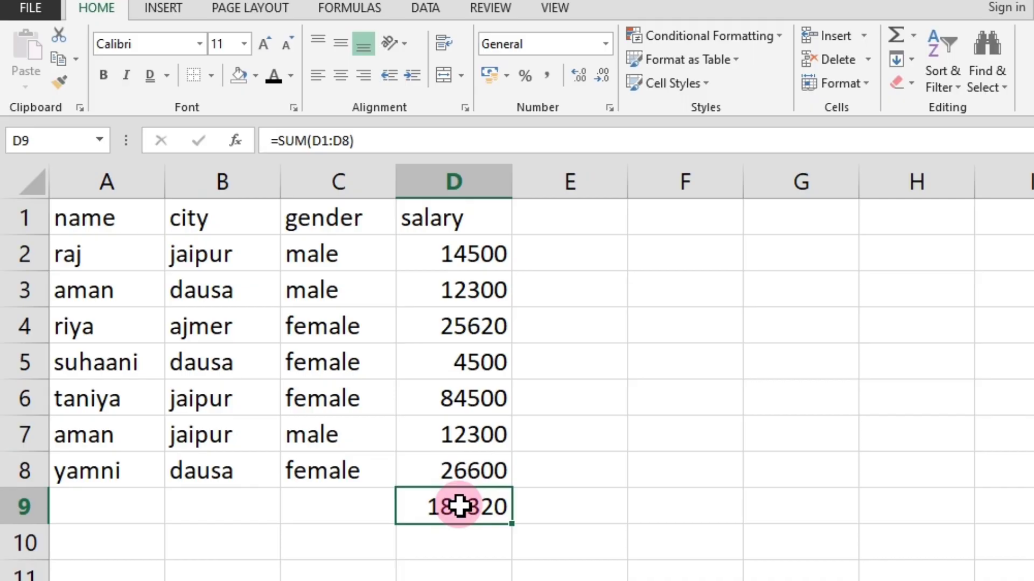
pyautogui.click(476, 549)
pyautogui.click(469, 512)
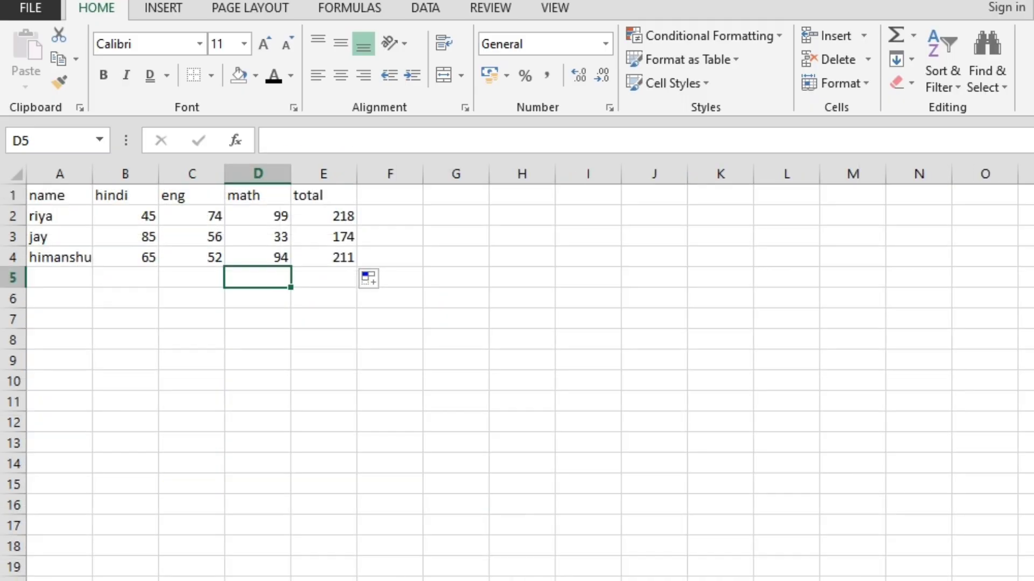
pyautogui.click(333, 216)
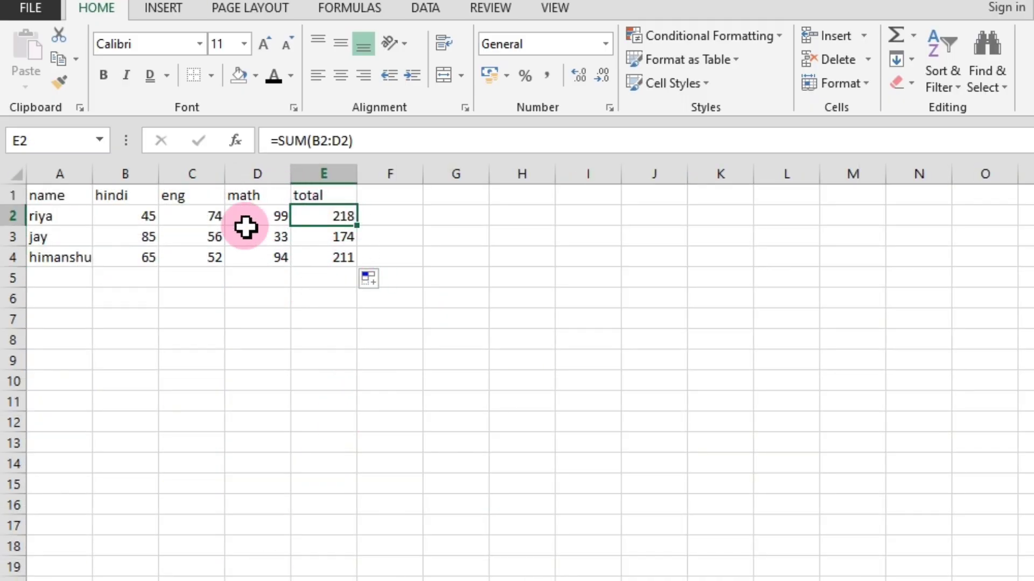
pyautogui.click(307, 382)
pyautogui.moveTo(31, 214); pyautogui.dragTo(146, 218)
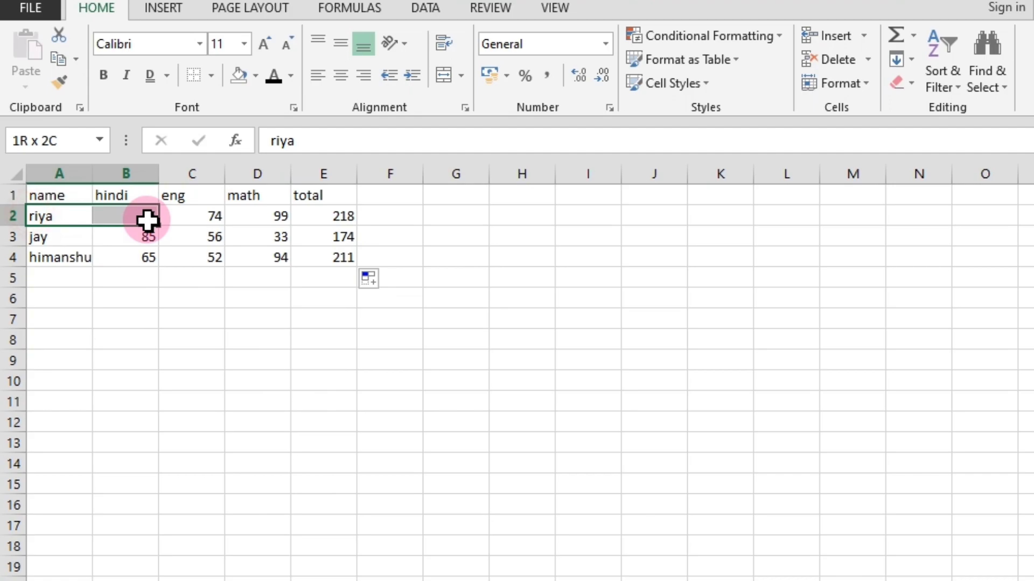
pyautogui.click(103, 75)
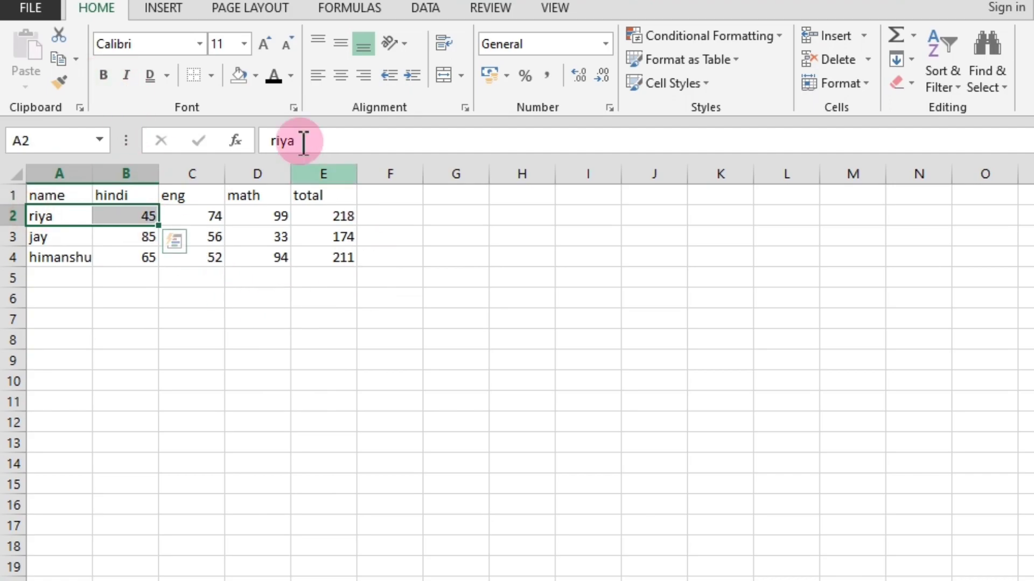
pyautogui.click(296, 316)
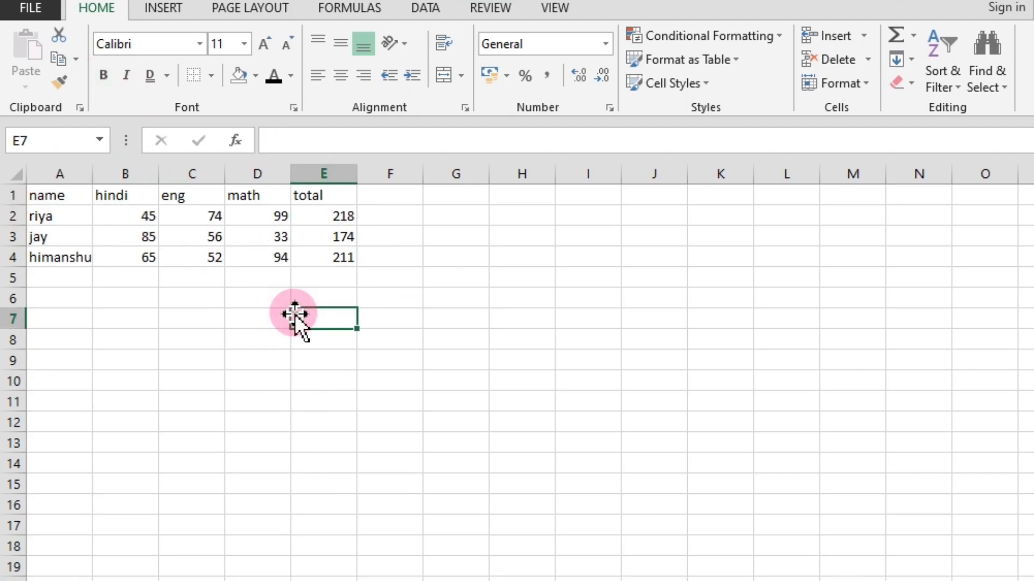